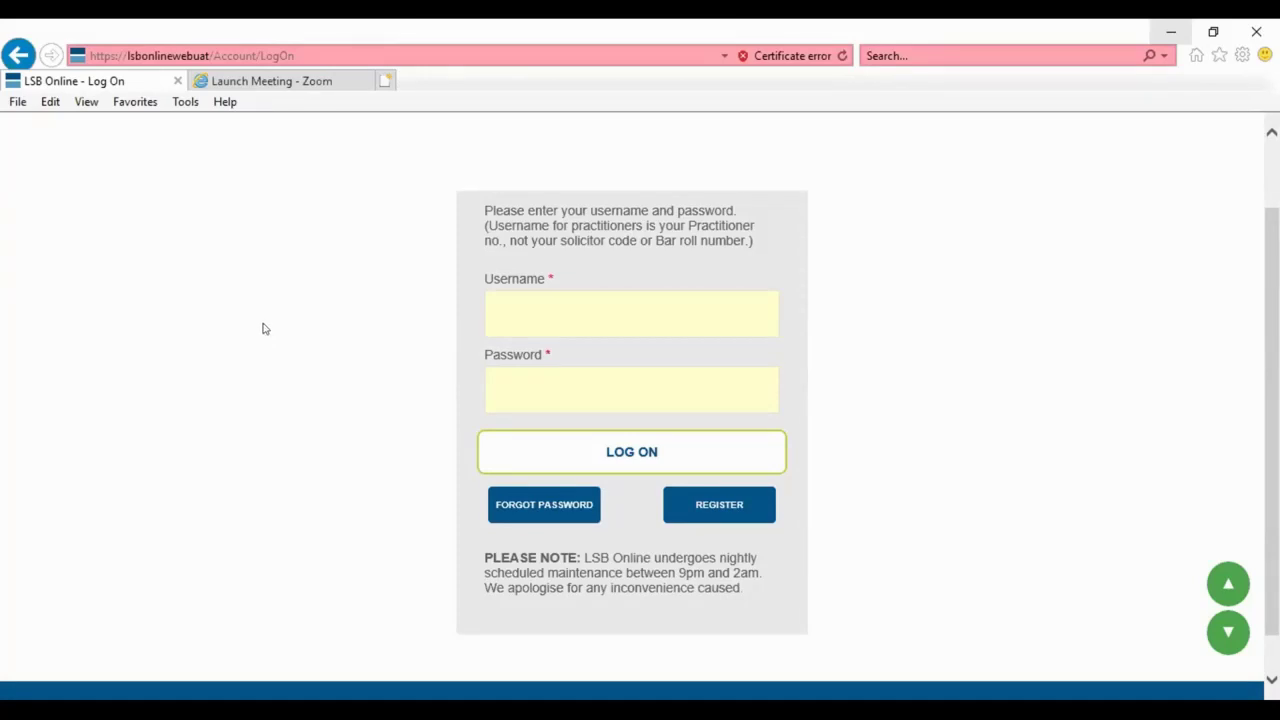
Step: Log in to LSB Online with the practitioner username and password
{"action": "left_click", "coordinate": [517, 303]}
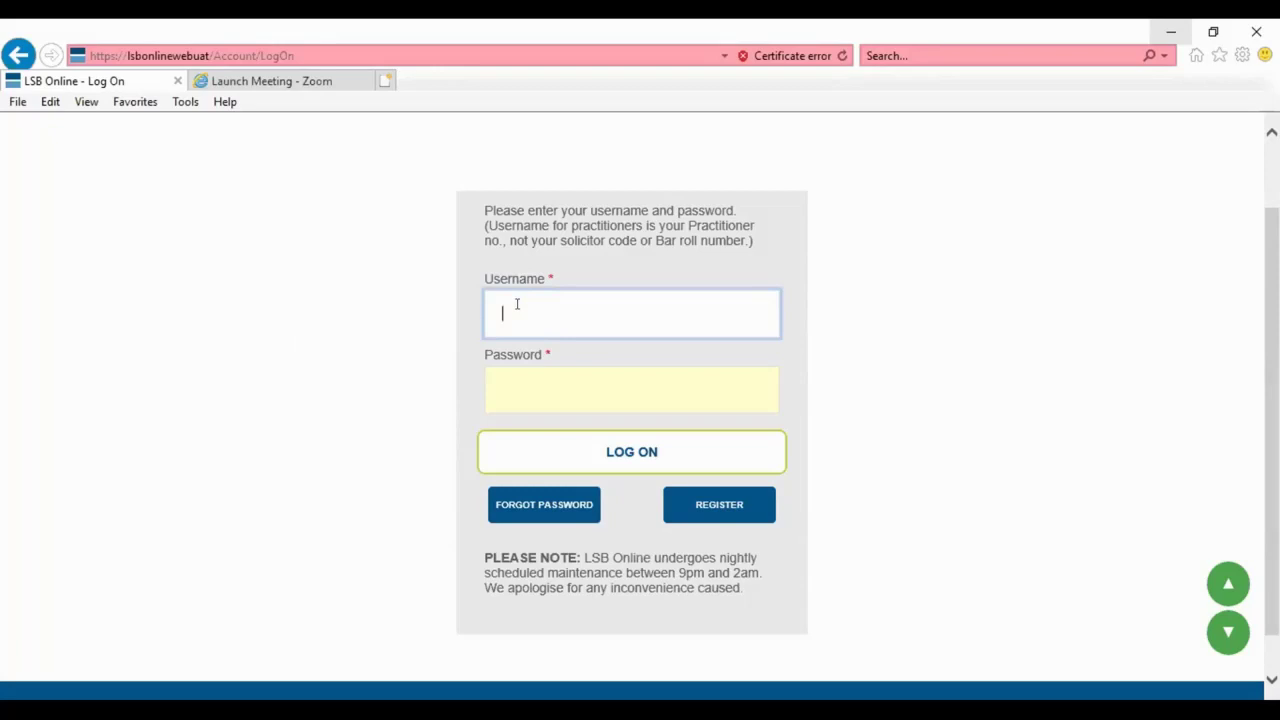
{"action": "type", "text": "p0002822"}
{"action": "key", "text": "Tab"}
{"action": "type", "text": "*****"}
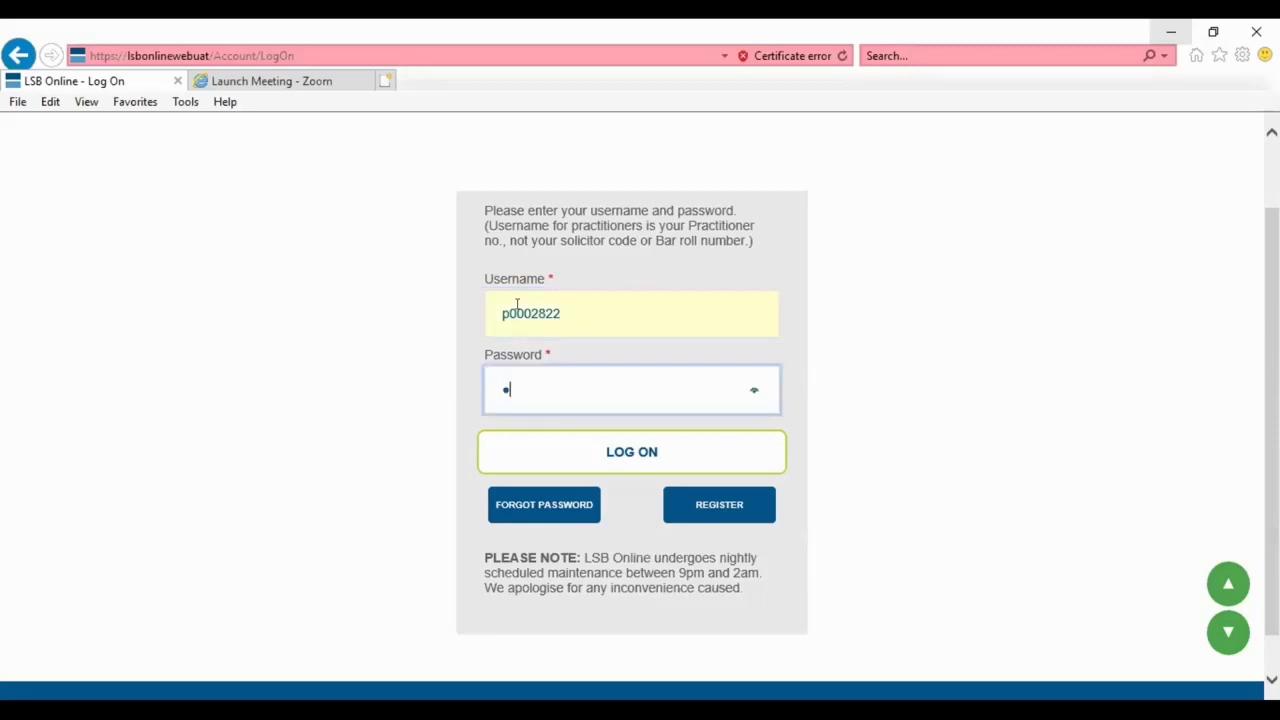
{"action": "type", "text": "***"}
{"action": "key", "text": "Return"}
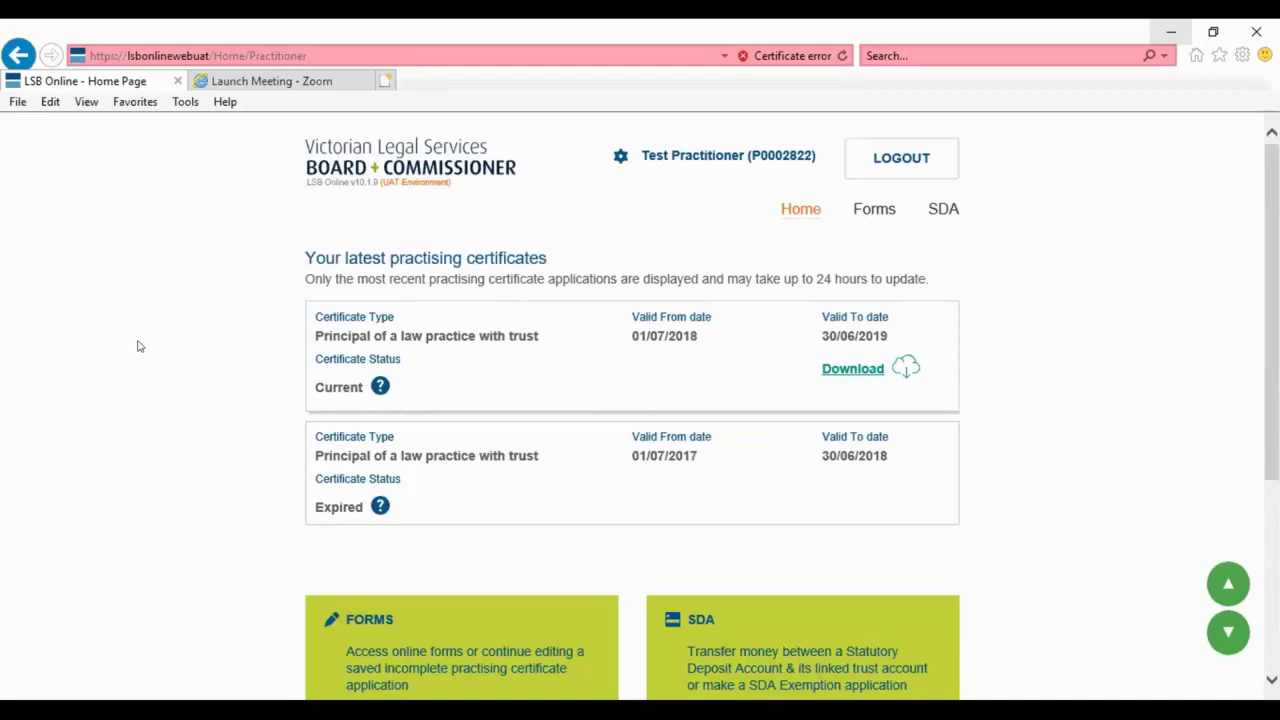
Step: Open Forms, choose the End of Trust Examination Year forms, and expand Test Entity
{"action": "scroll", "coordinate": [205, 497], "scroll_direction": "down", "scroll_amount": 1}
{"action": "left_click", "coordinate": [378, 531]}
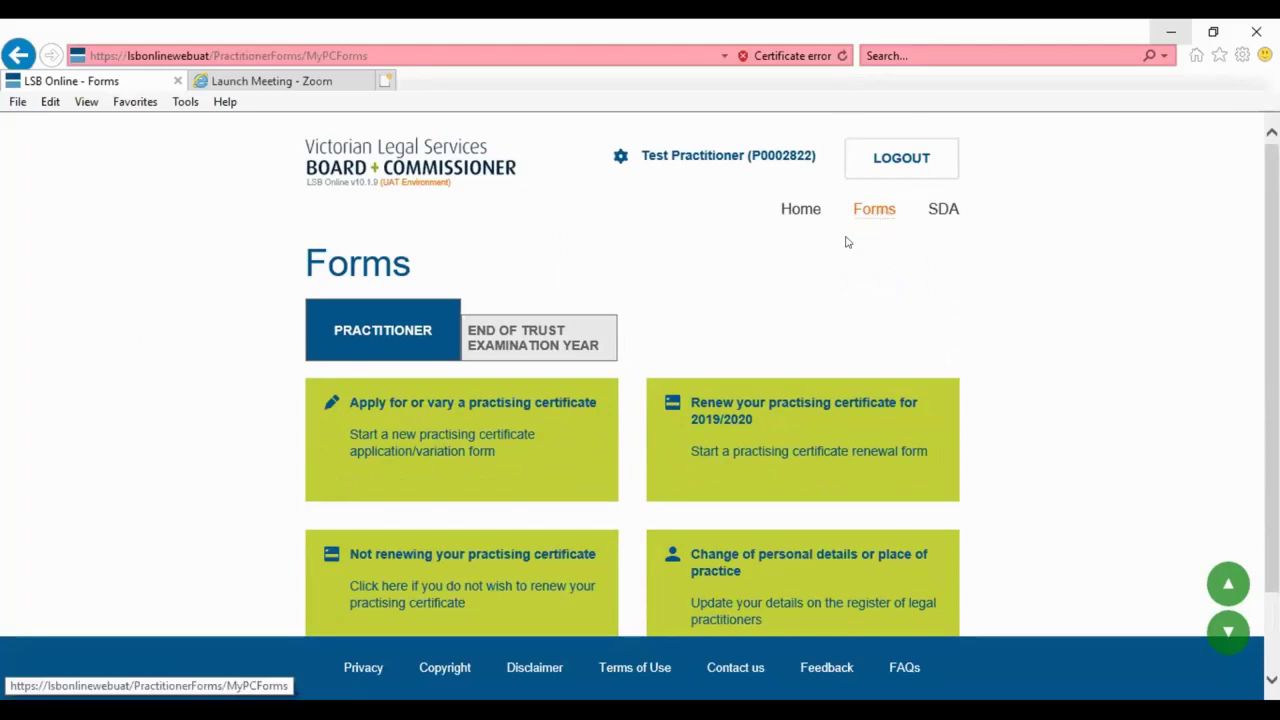
{"action": "left_click", "coordinate": [472, 326]}
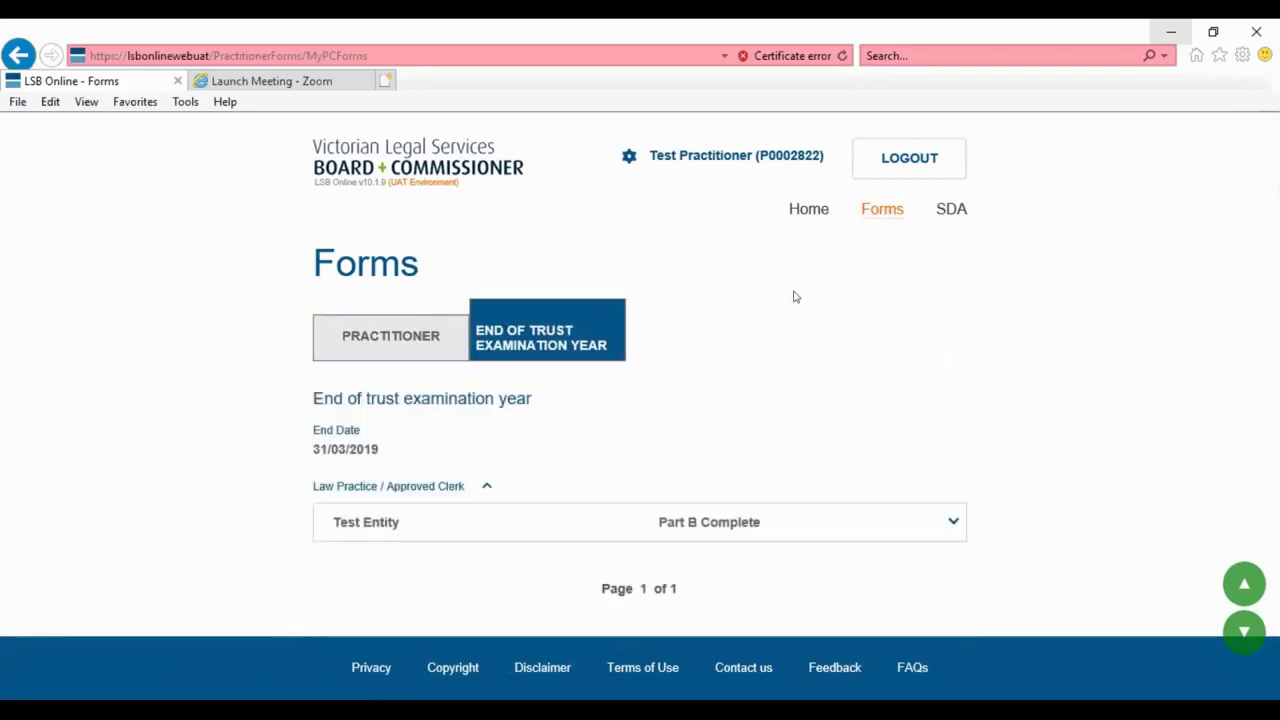
{"action": "left_click", "coordinate": [697, 522]}
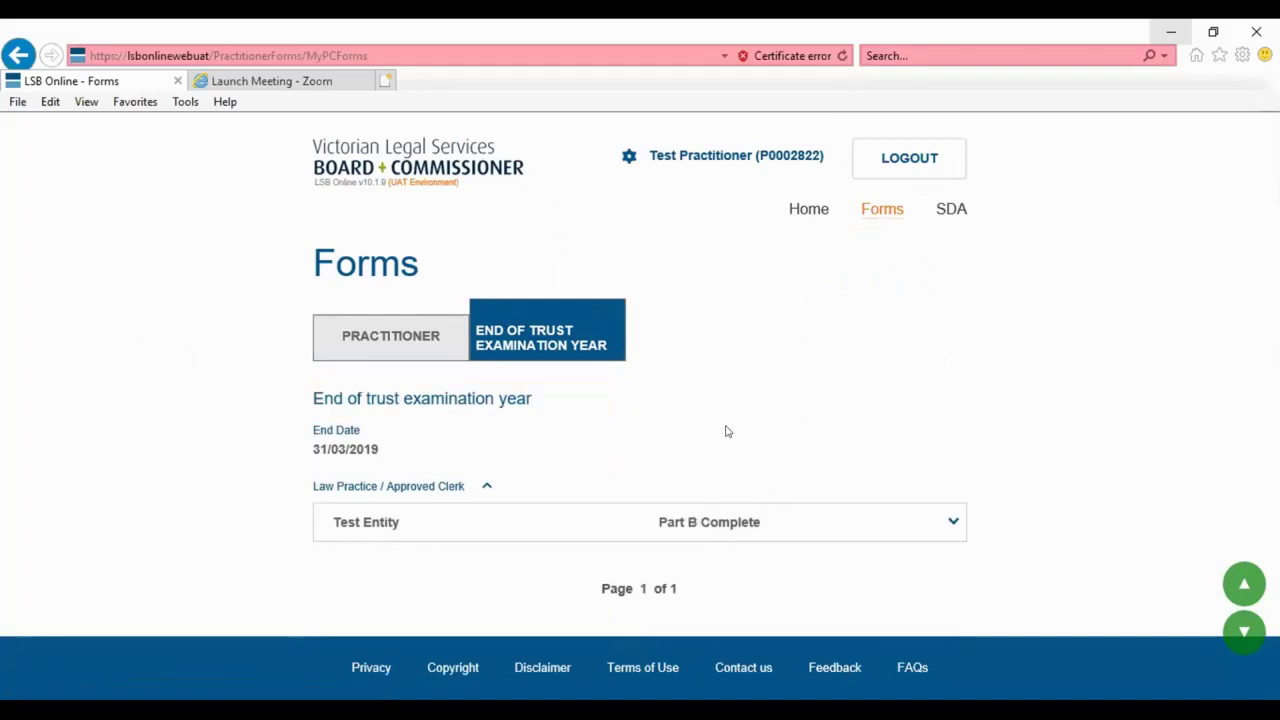
{"action": "scroll", "coordinate": [726, 422], "scroll_direction": "down", "scroll_amount": 2}
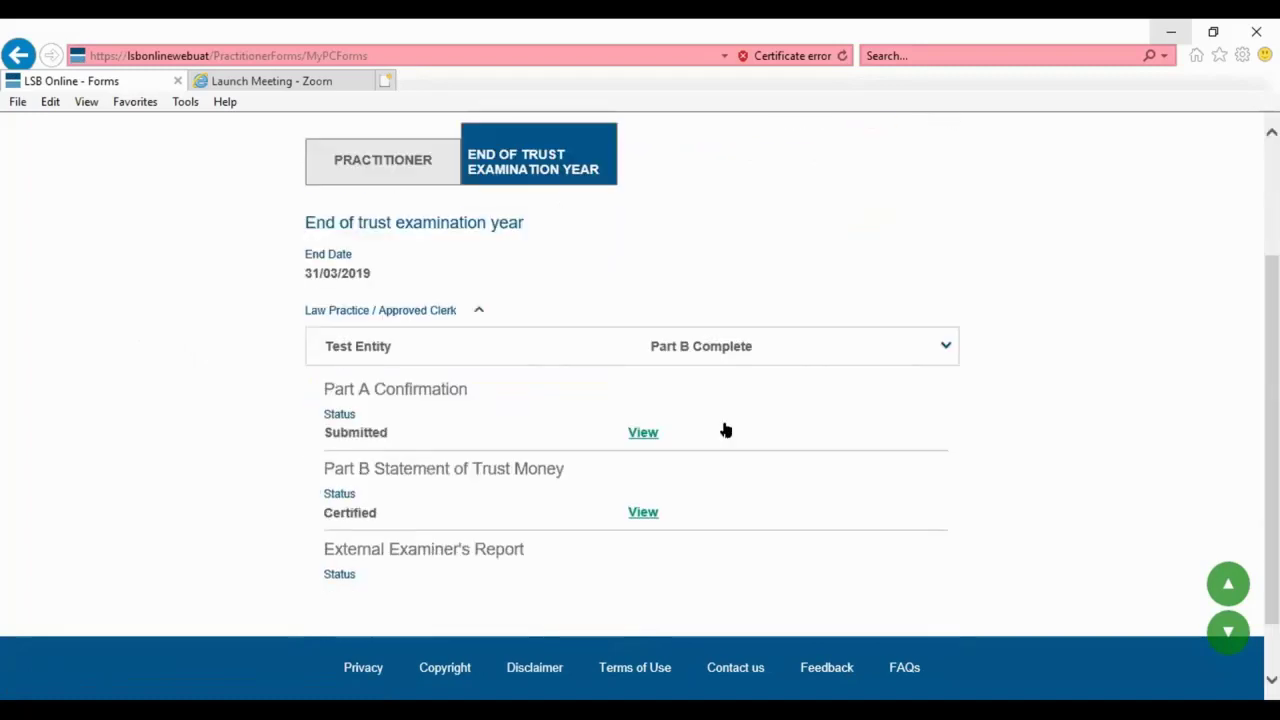
{"action": "left_click", "coordinate": [636, 432]}
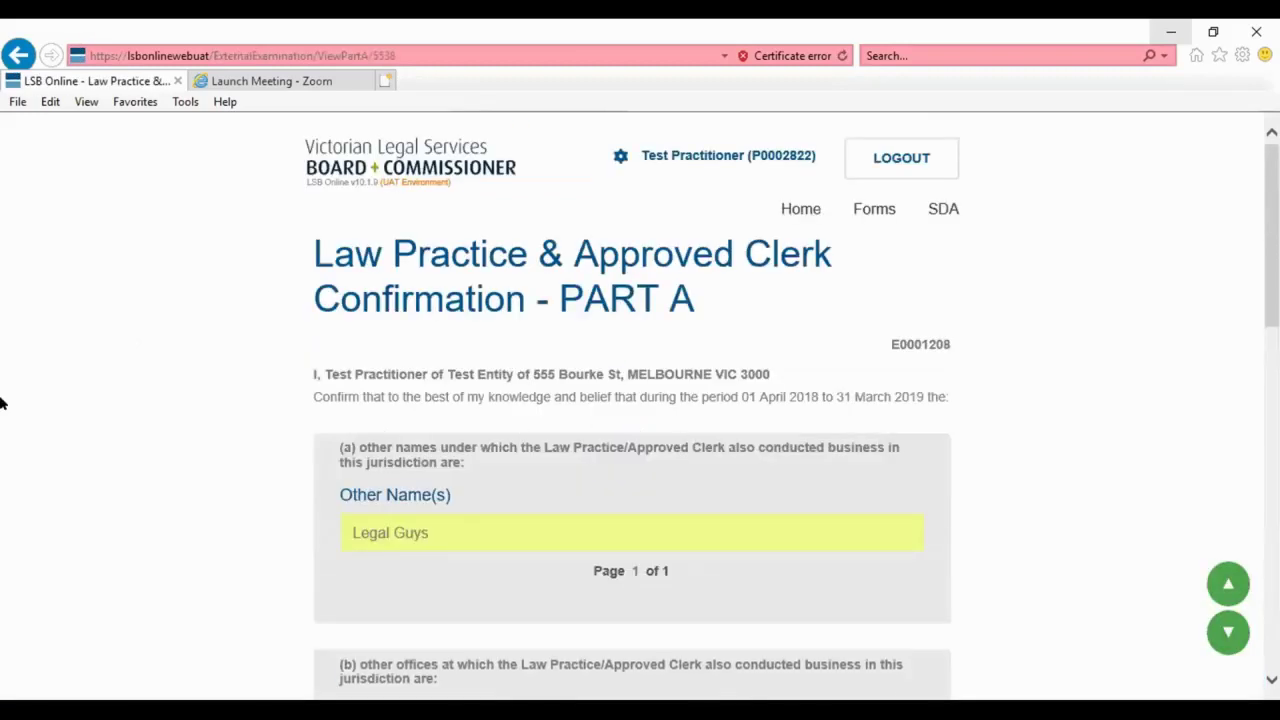
{"action": "scroll", "coordinate": [40, 422], "scroll_direction": "down", "scroll_amount": 2}
{"action": "scroll", "coordinate": [40, 422], "scroll_direction": "up", "scroll_amount": 1}
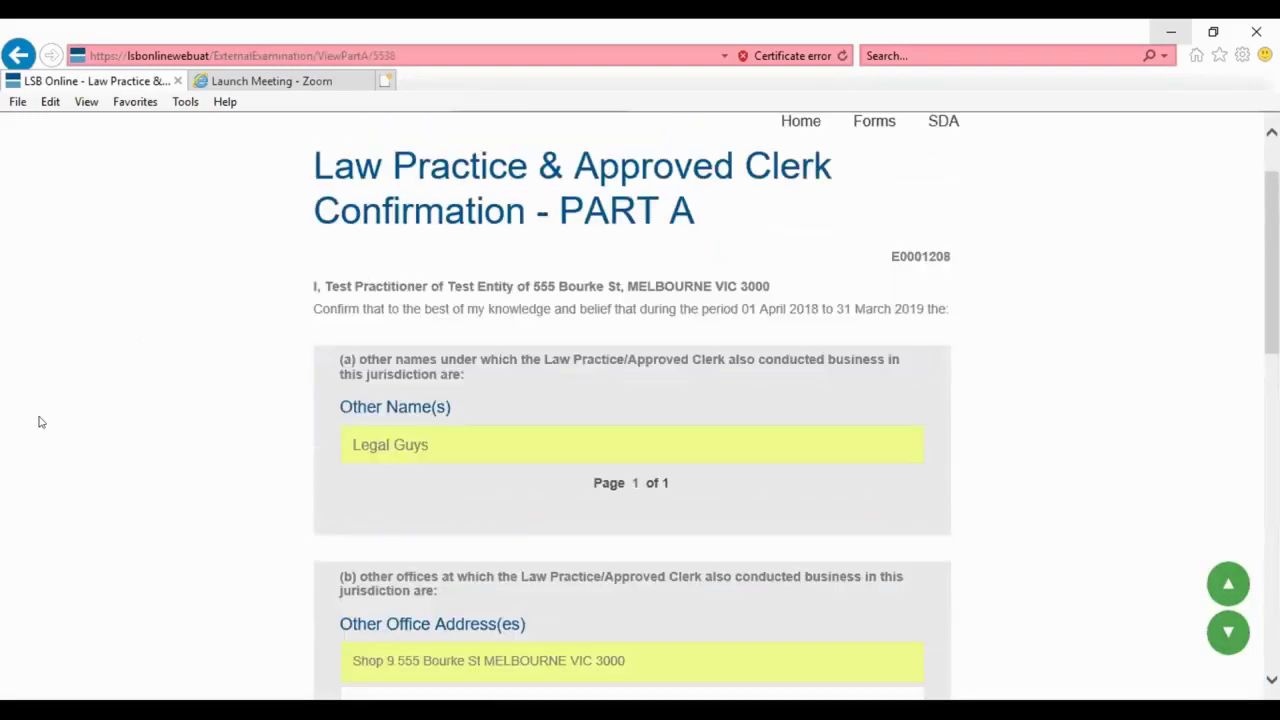
{"action": "scroll", "coordinate": [38, 429], "scroll_direction": "down", "scroll_amount": 3}
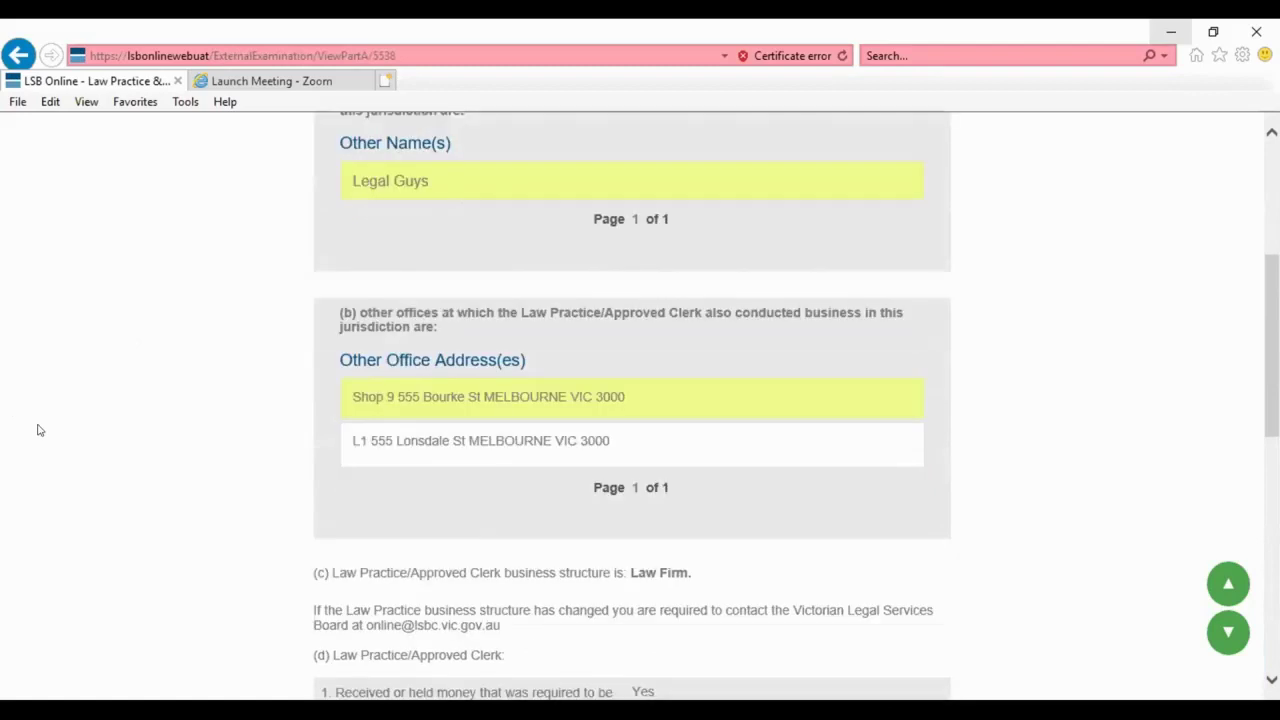
{"action": "scroll", "coordinate": [35, 430], "scroll_direction": "down", "scroll_amount": 4}
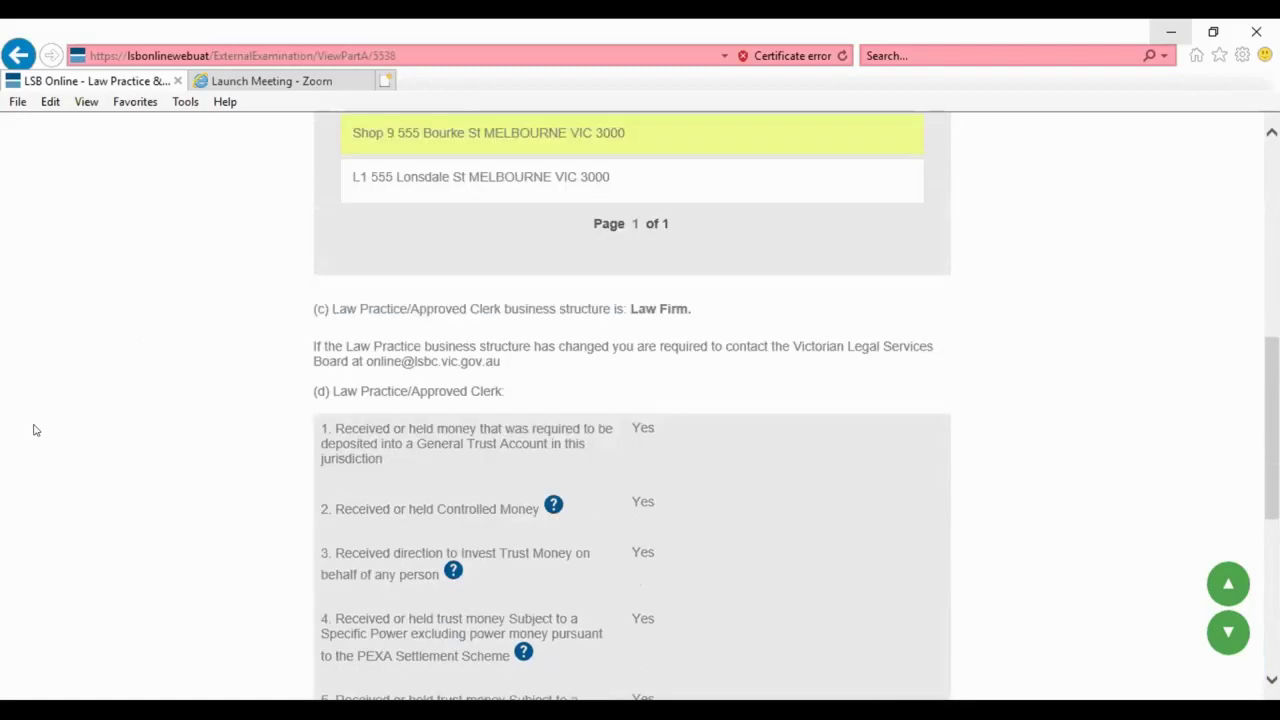
{"action": "scroll", "coordinate": [35, 431], "scroll_direction": "down", "scroll_amount": 3}
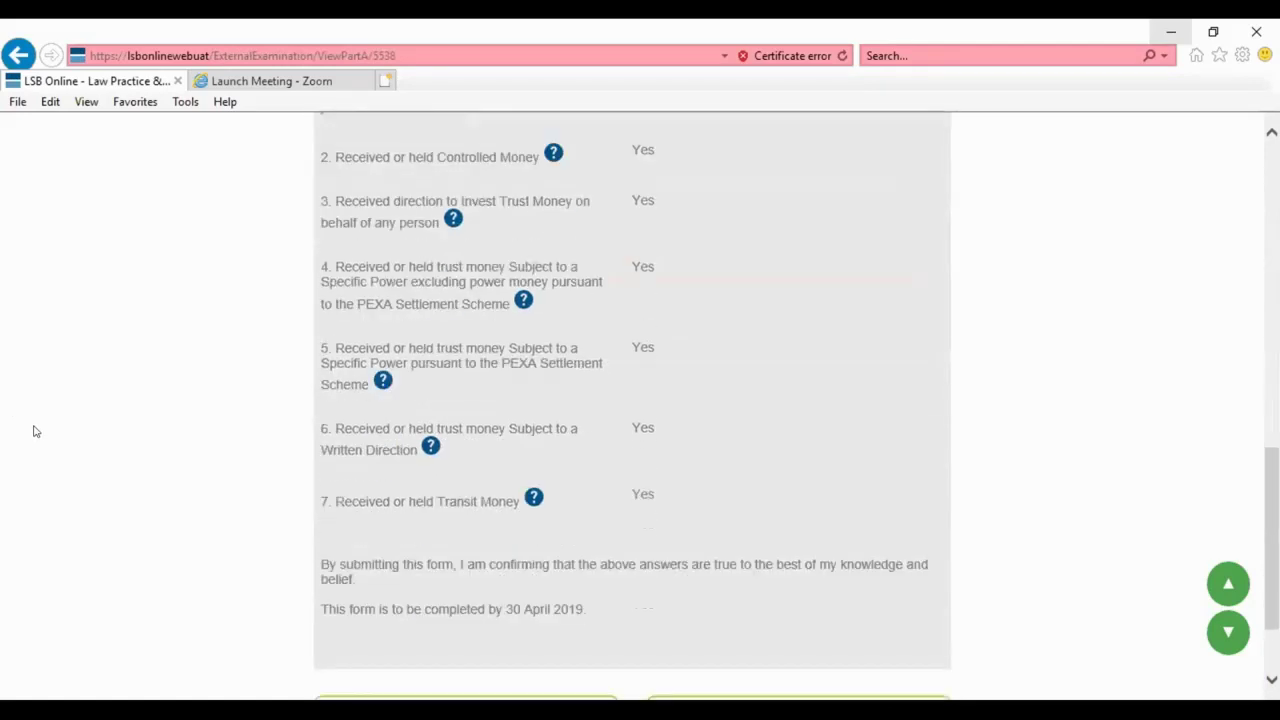
{"action": "scroll", "coordinate": [33, 430], "scroll_direction": "up", "scroll_amount": 1}
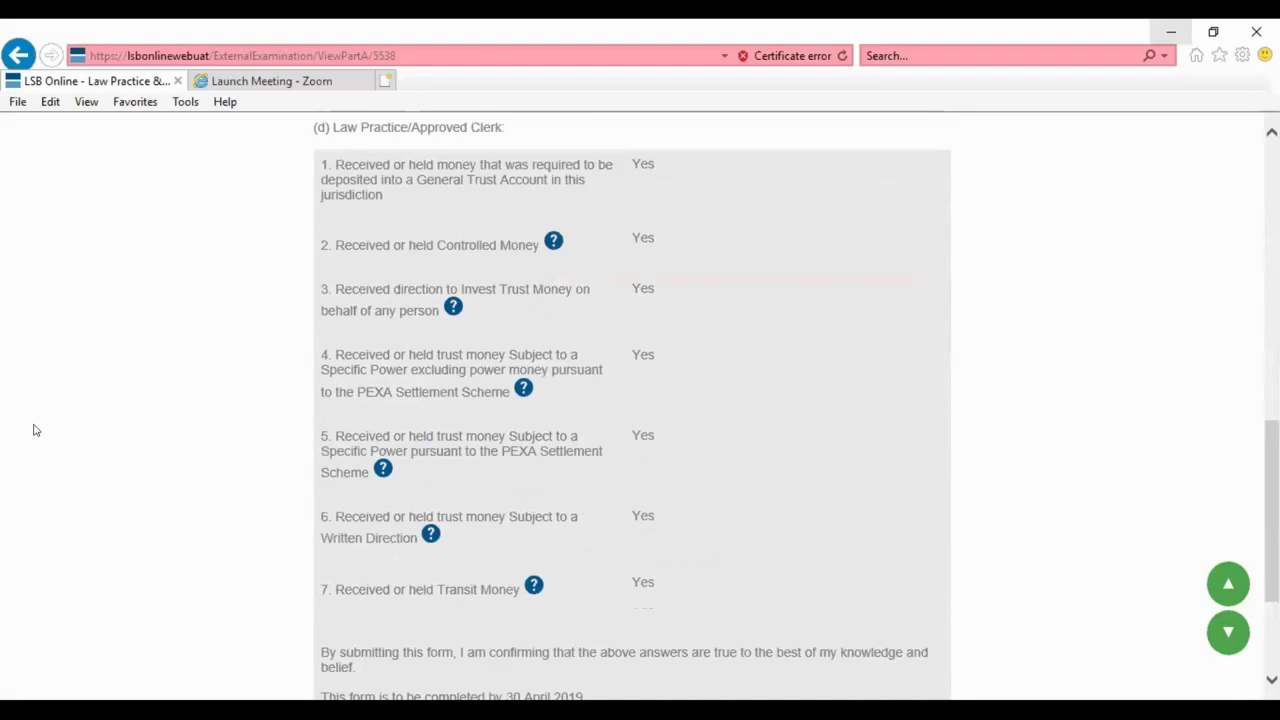
{"action": "left_click", "coordinate": [553, 242]}
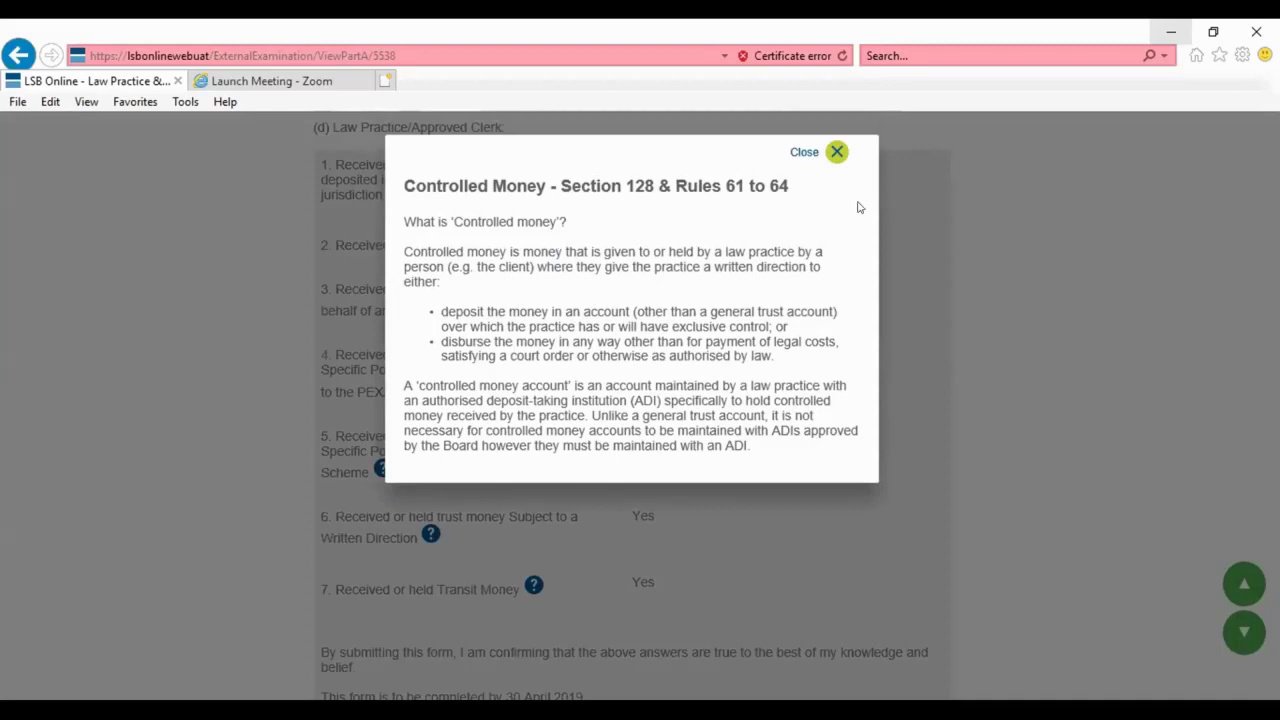
{"action": "left_click", "coordinate": [835, 151]}
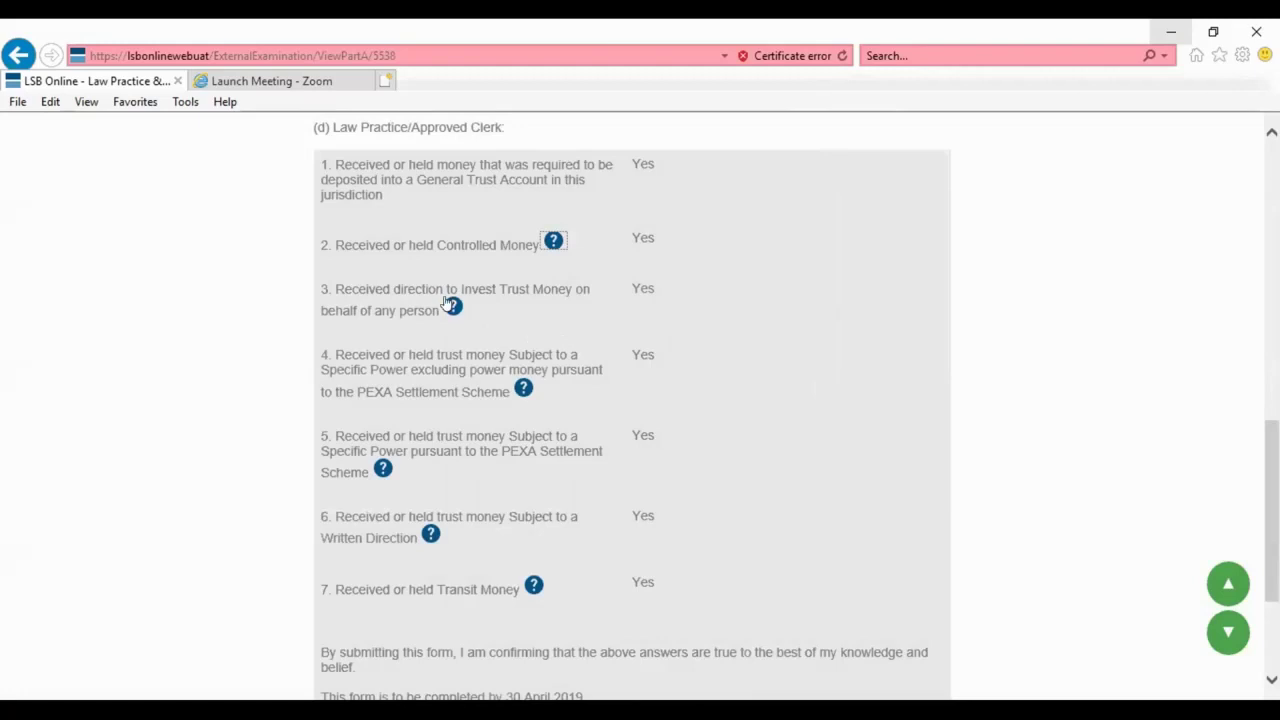
{"action": "left_click", "coordinate": [451, 305]}
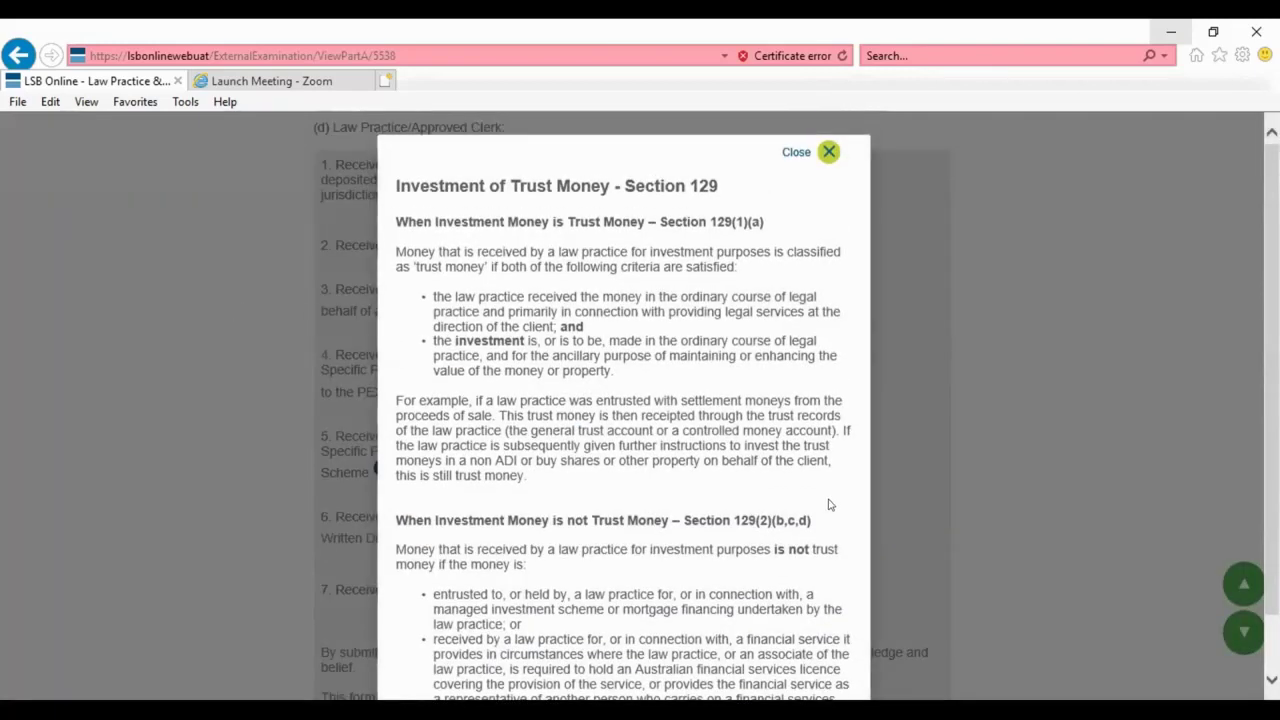
{"action": "scroll", "coordinate": [830, 440], "scroll_direction": "down", "scroll_amount": 1}
{"action": "scroll", "coordinate": [834, 420], "scroll_direction": "up", "scroll_amount": 1}
{"action": "left_click", "coordinate": [826, 153]}
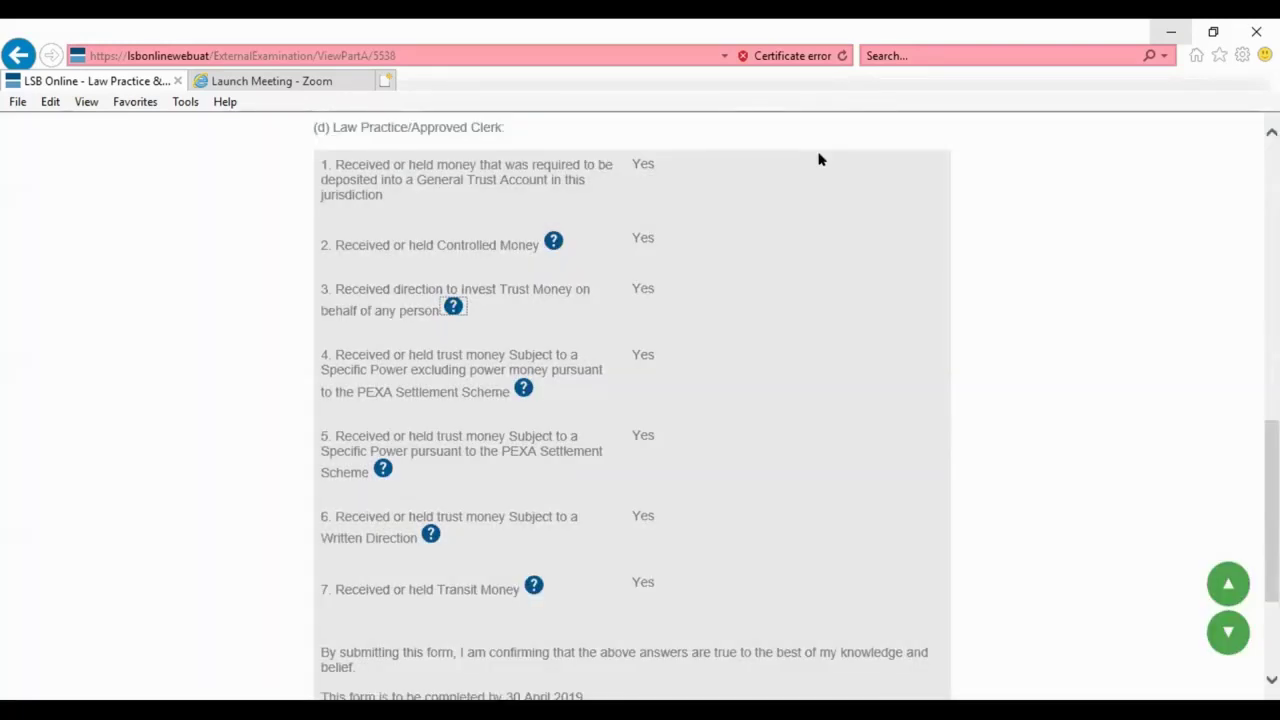
{"action": "left_click", "coordinate": [523, 388]}
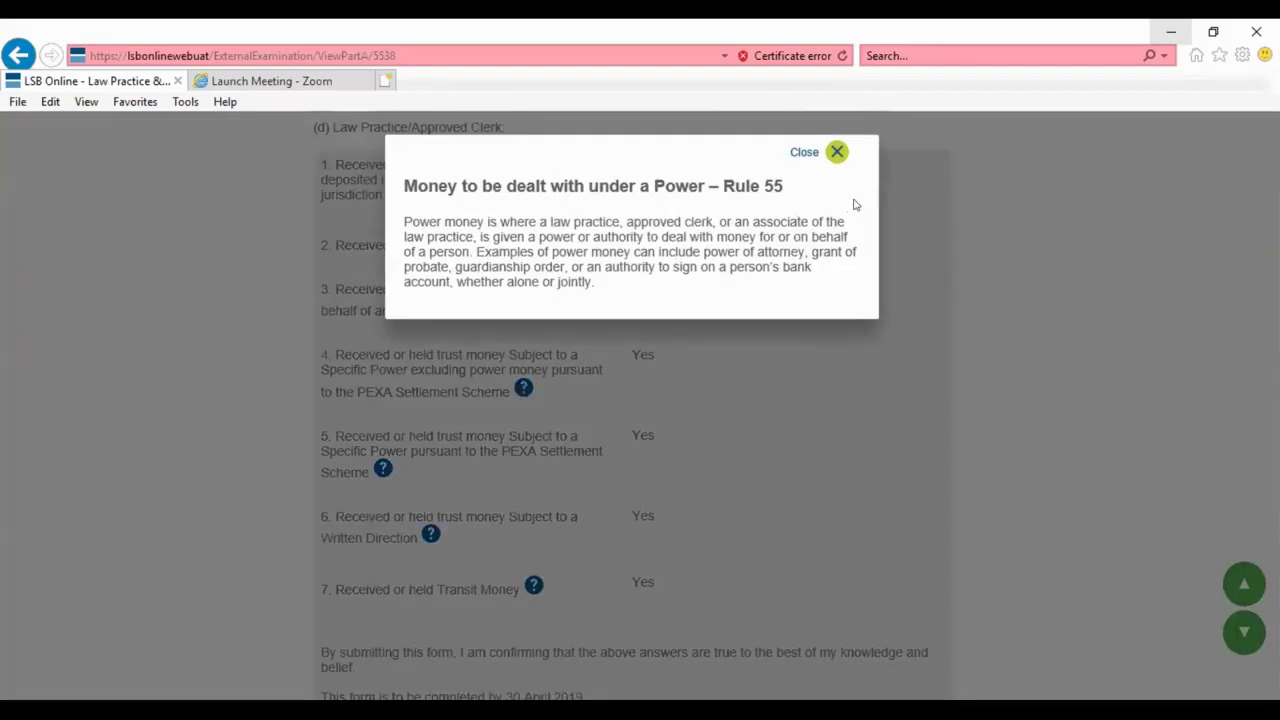
{"action": "left_click", "coordinate": [836, 154]}
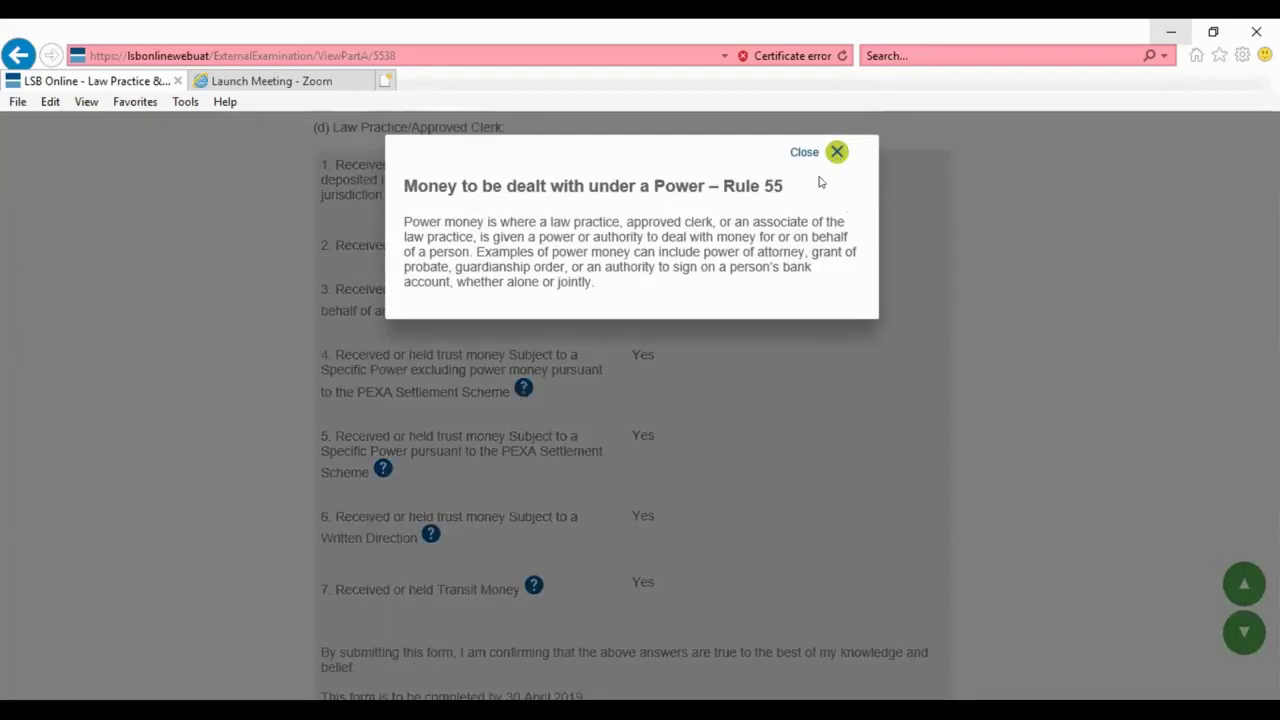
{"action": "scroll", "coordinate": [780, 346], "scroll_direction": "down", "scroll_amount": 2}
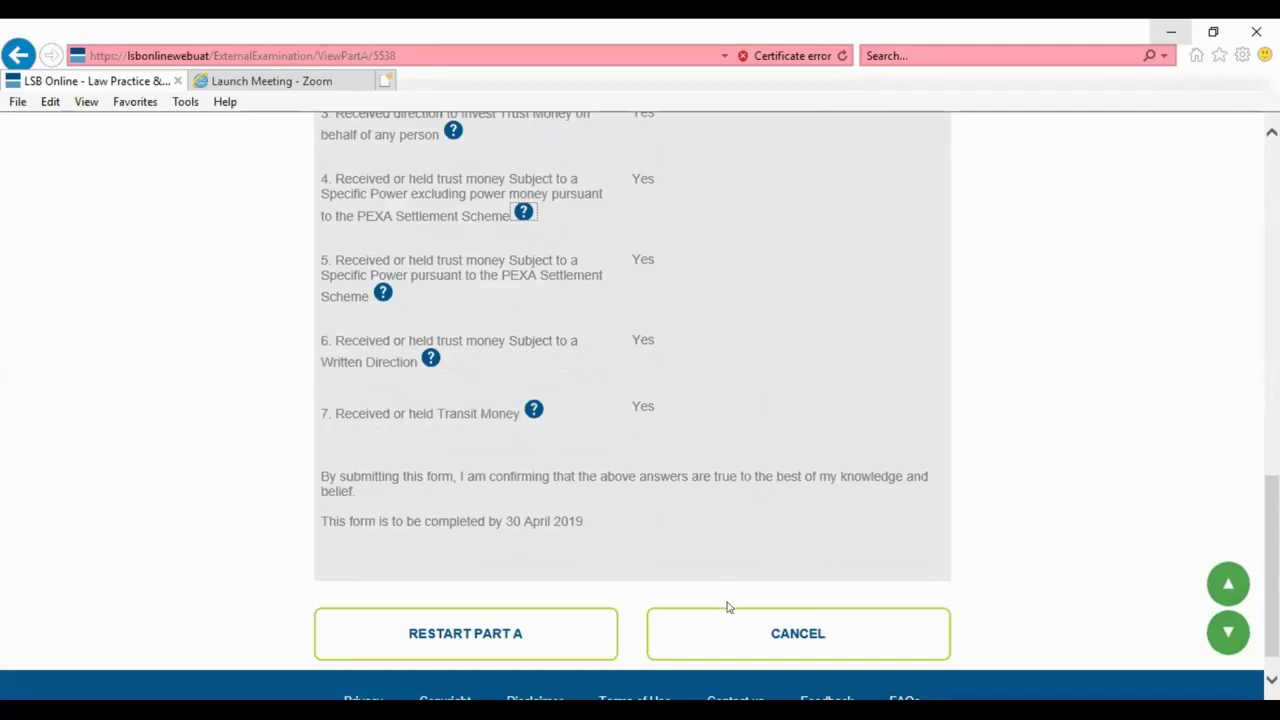
{"action": "left_click", "coordinate": [732, 627]}
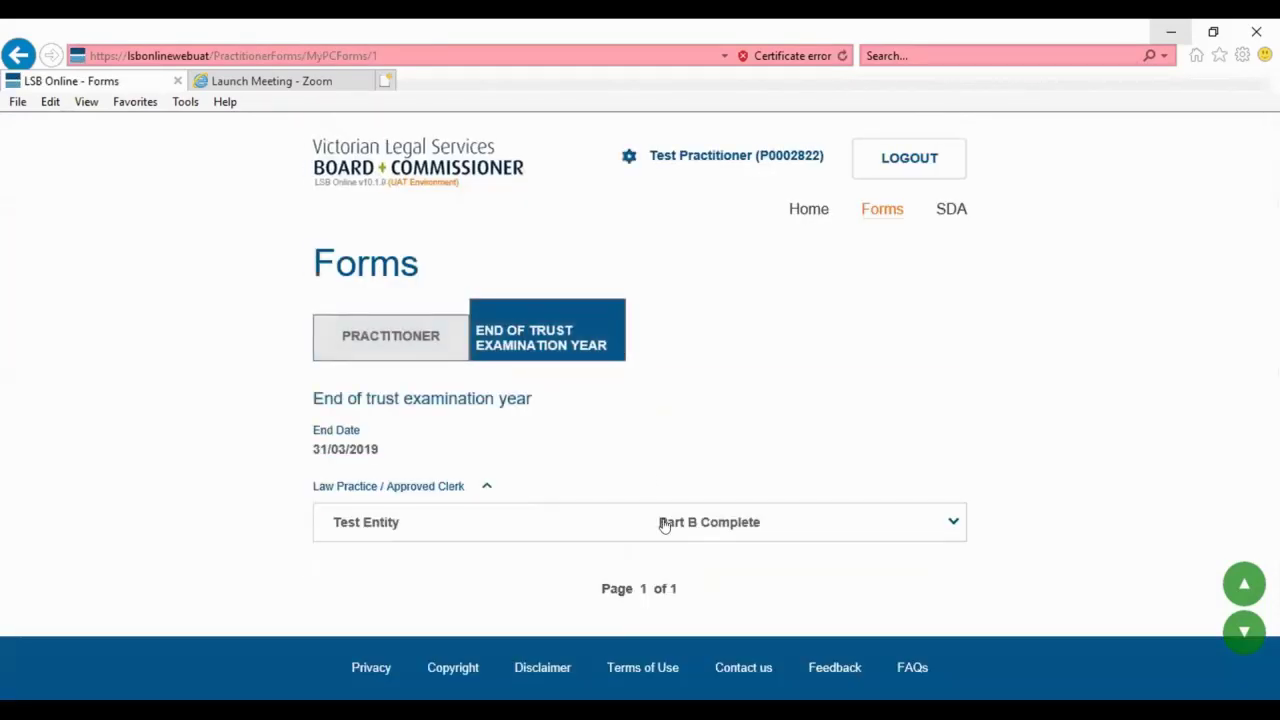
Step: Expand Test Entity and view its certified Part B Statement of Trust Money
{"action": "left_click", "coordinate": [664, 524]}
{"action": "scroll", "coordinate": [662, 524], "scroll_direction": "down", "scroll_amount": 3}
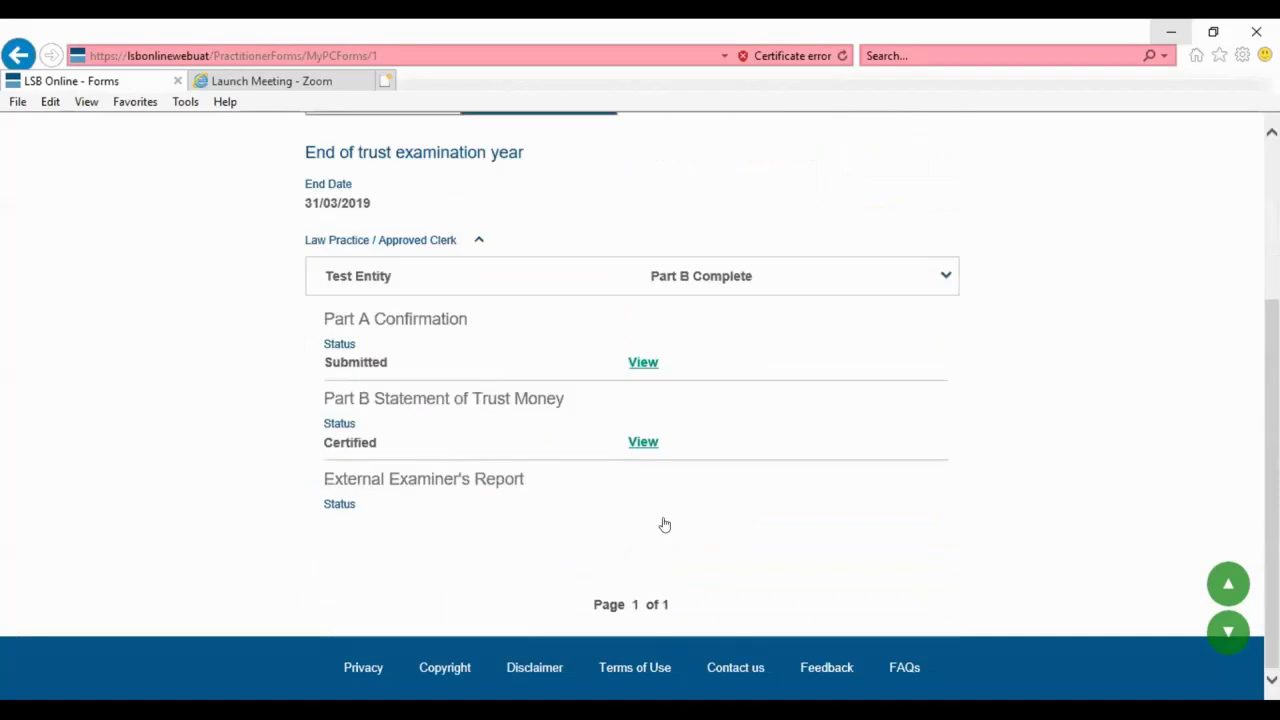
{"action": "left_click", "coordinate": [630, 440]}
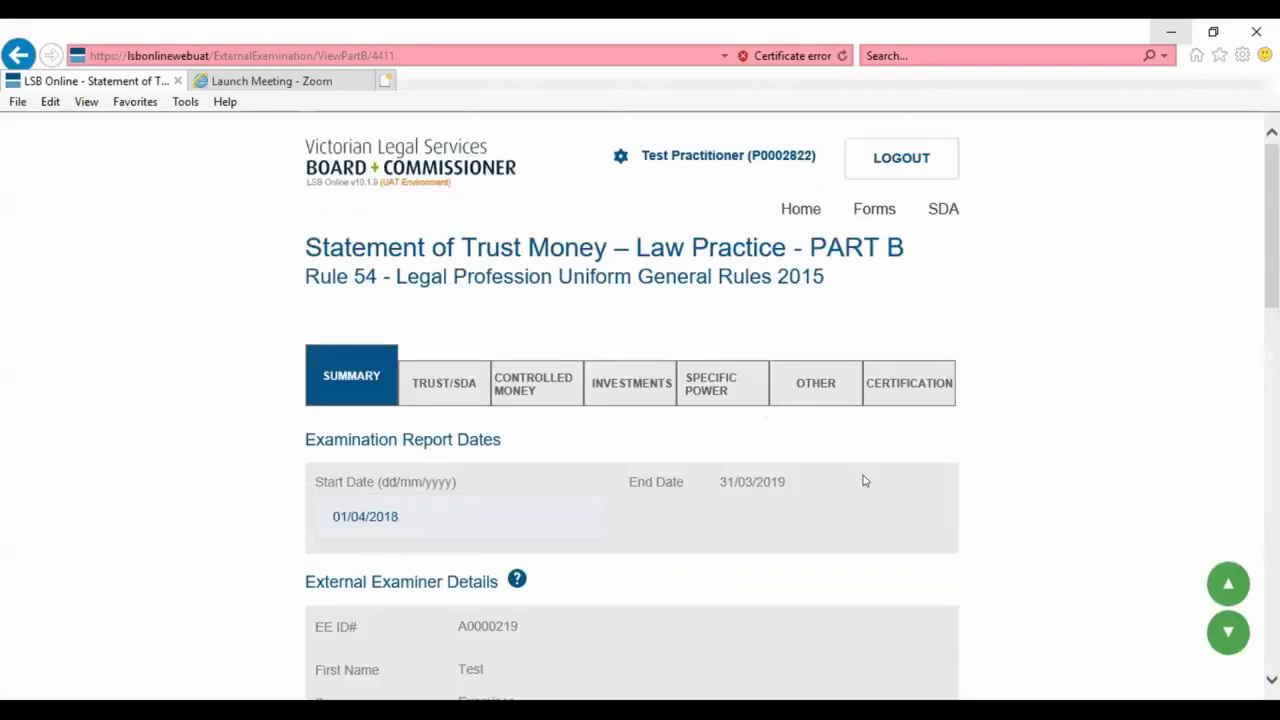
Step: Read through the Part B Summary and continue to the Trust/SDA reconciliation section
{"action": "scroll", "coordinate": [861, 508], "scroll_direction": "down", "scroll_amount": 1}
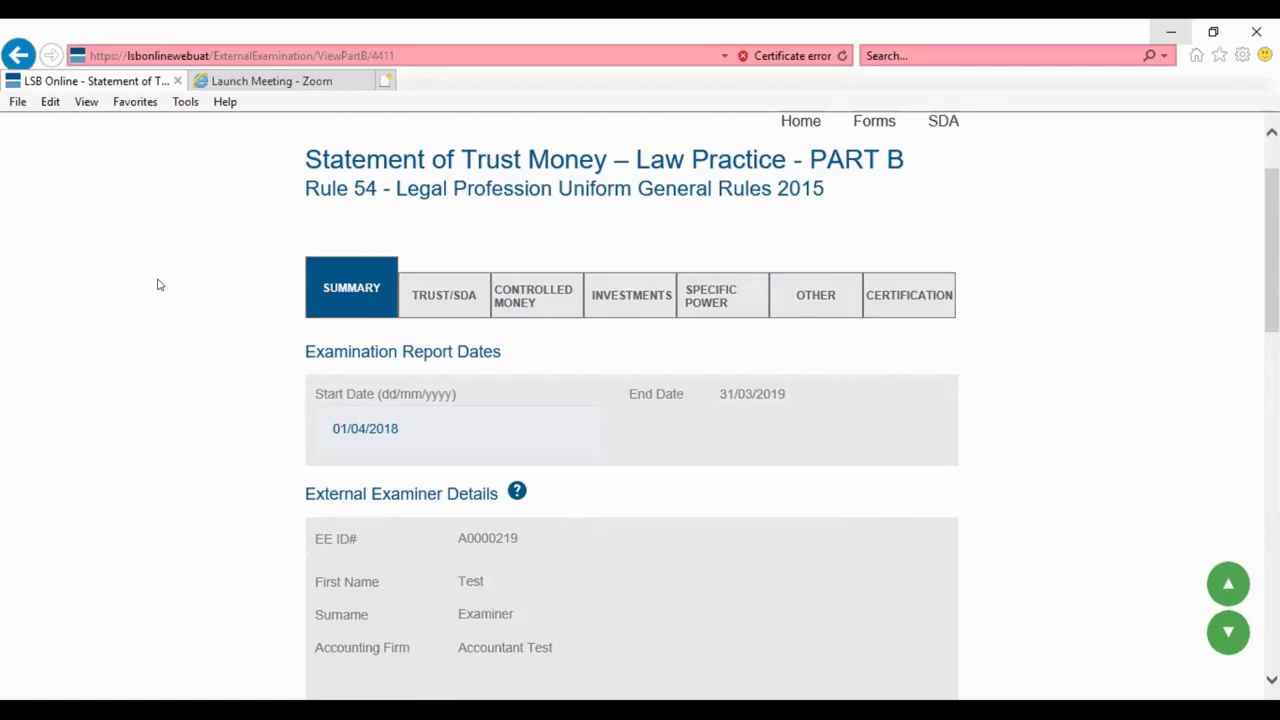
{"action": "scroll", "coordinate": [157, 285], "scroll_direction": "down", "scroll_amount": 1}
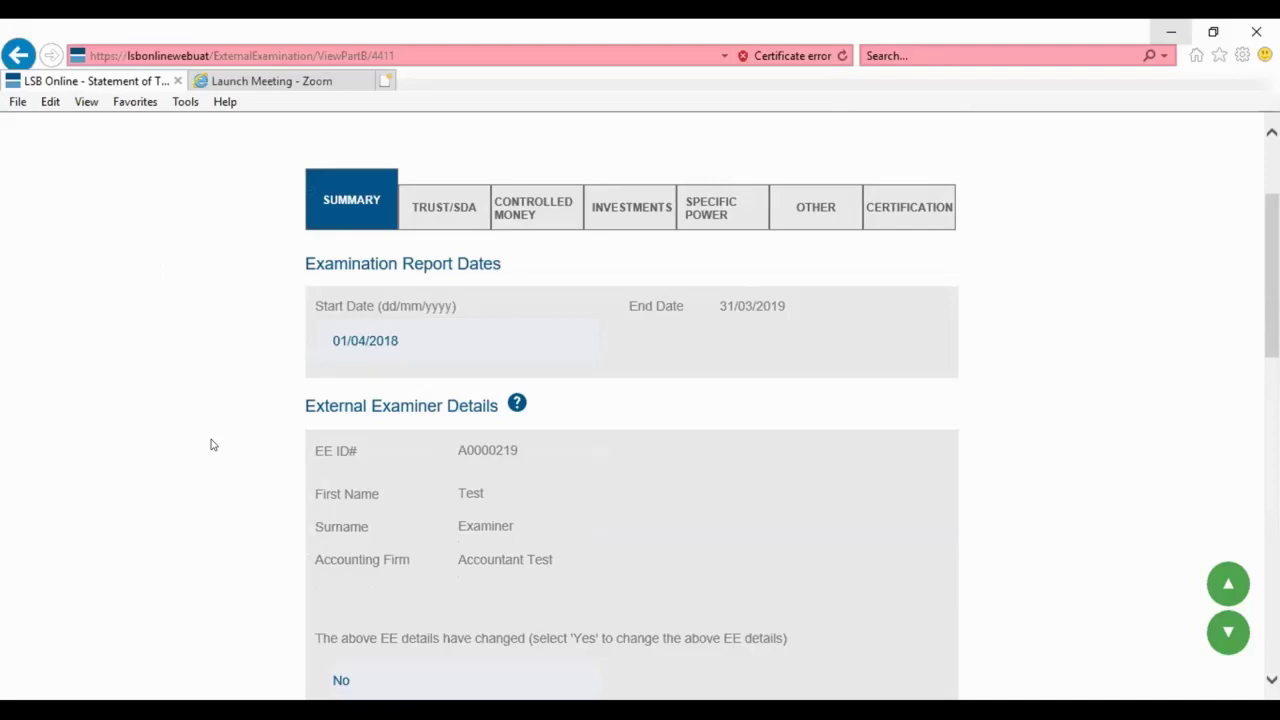
{"action": "scroll", "coordinate": [211, 444], "scroll_direction": "down", "scroll_amount": 1}
{"action": "scroll", "coordinate": [211, 444], "scroll_direction": "down", "scroll_amount": 2}
{"action": "scroll", "coordinate": [205, 444], "scroll_direction": "down", "scroll_amount": 1}
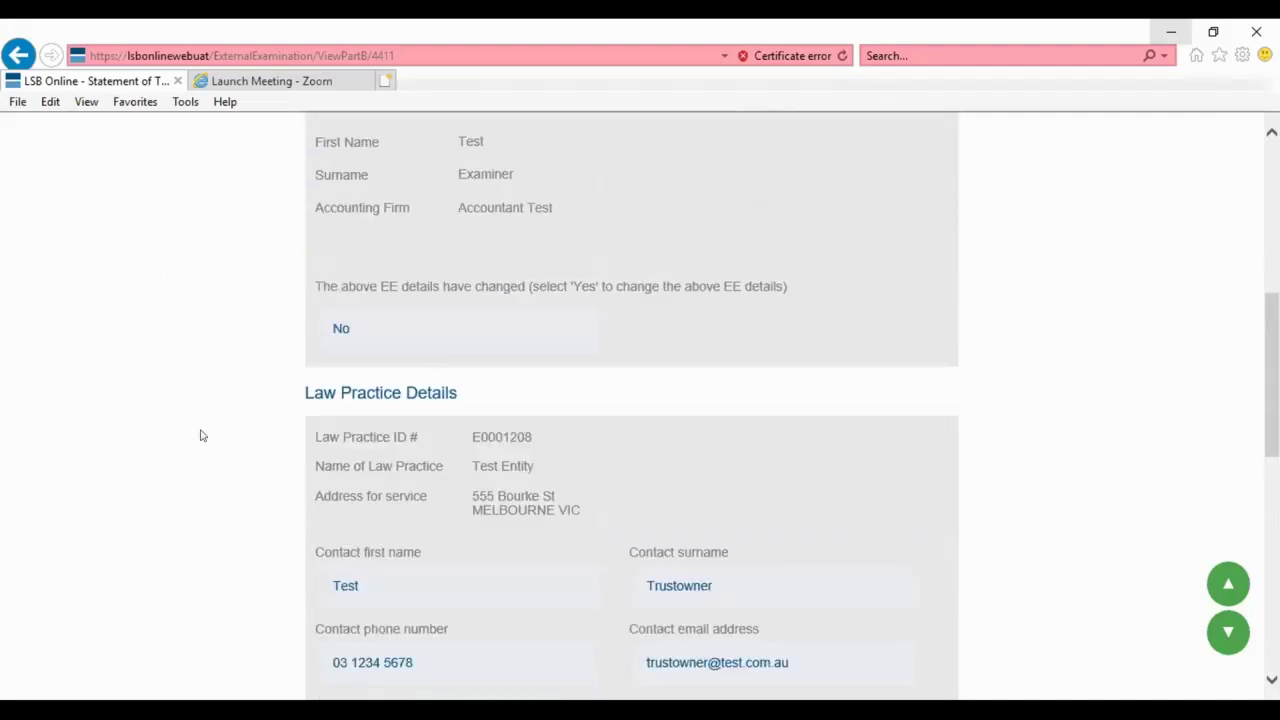
{"action": "scroll", "coordinate": [200, 436], "scroll_direction": "down", "scroll_amount": 2}
{"action": "scroll", "coordinate": [187, 434], "scroll_direction": "down", "scroll_amount": 1}
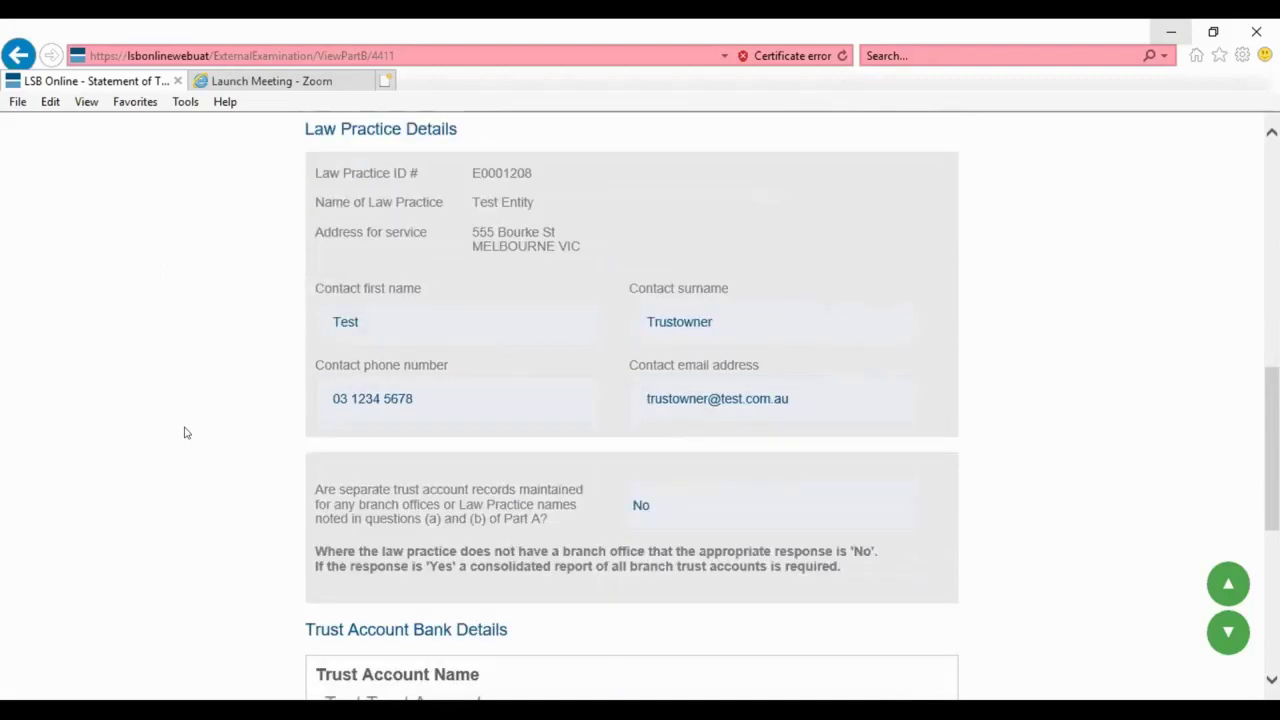
{"action": "scroll", "coordinate": [185, 432], "scroll_direction": "down", "scroll_amount": 1}
{"action": "scroll", "coordinate": [185, 432], "scroll_direction": "down", "scroll_amount": 2}
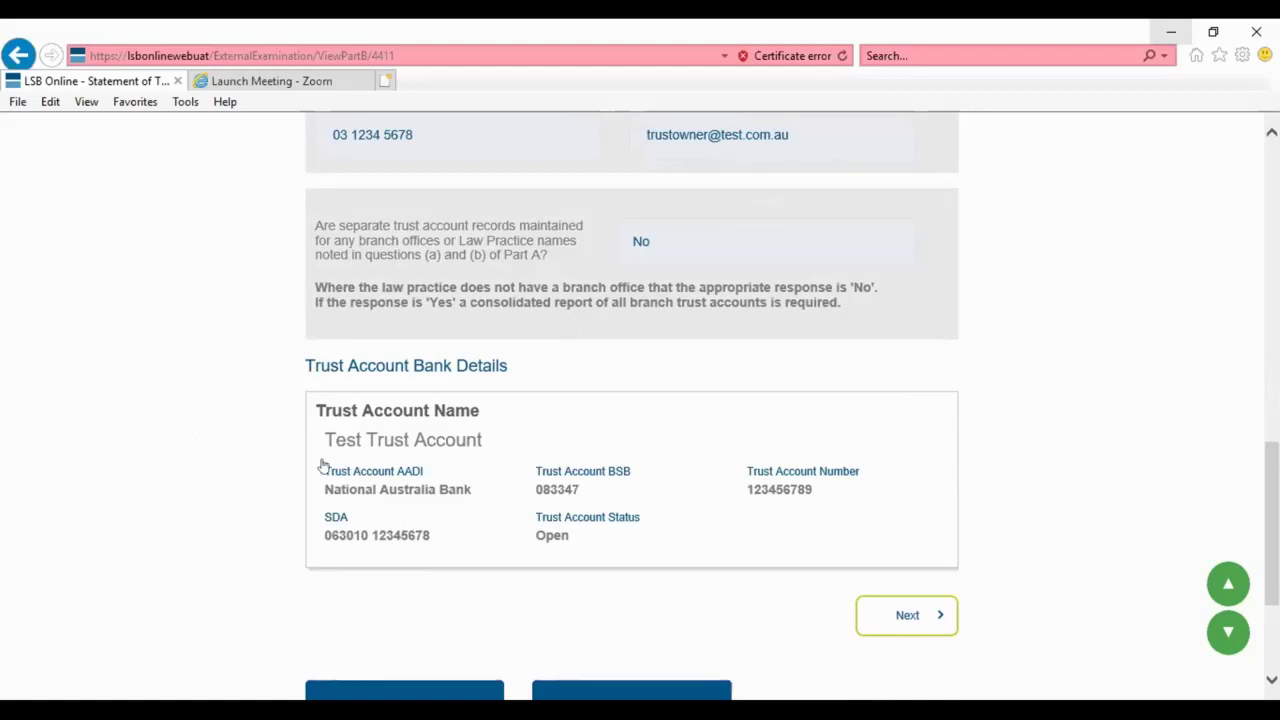
{"action": "left_click", "coordinate": [927, 624]}
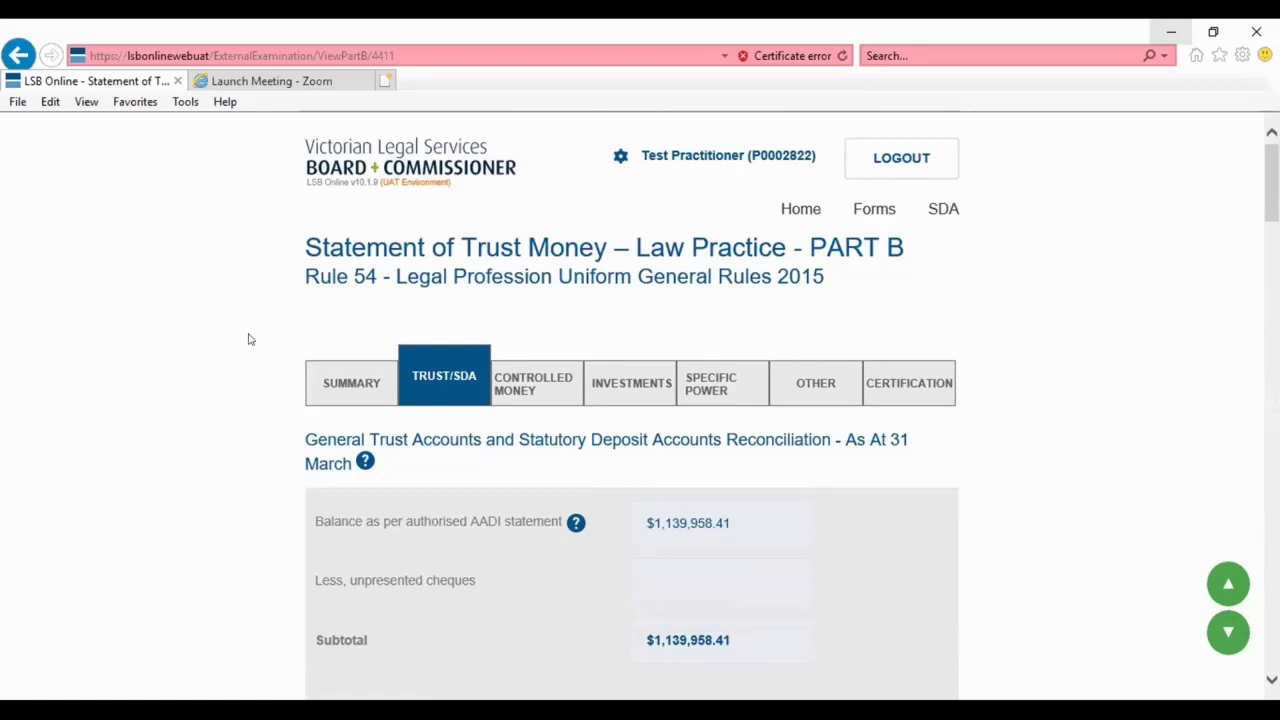
Step: Scroll through the TRUST/SDA answers of Part B
{"action": "scroll", "coordinate": [249, 340], "scroll_direction": "down", "scroll_amount": 1}
{"action": "scroll", "coordinate": [249, 340], "scroll_direction": "down", "scroll_amount": 3}
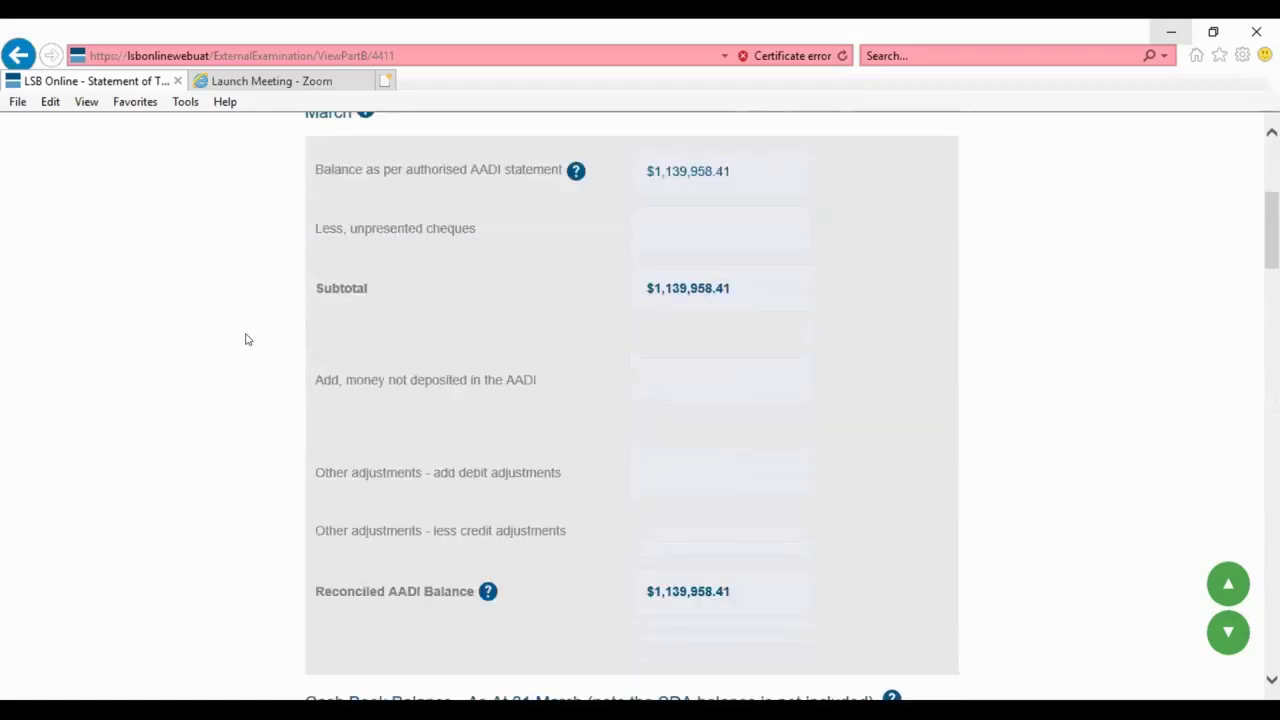
{"action": "scroll", "coordinate": [249, 340], "scroll_direction": "down", "scroll_amount": 4}
{"action": "scroll", "coordinate": [249, 340], "scroll_direction": "down", "scroll_amount": 3}
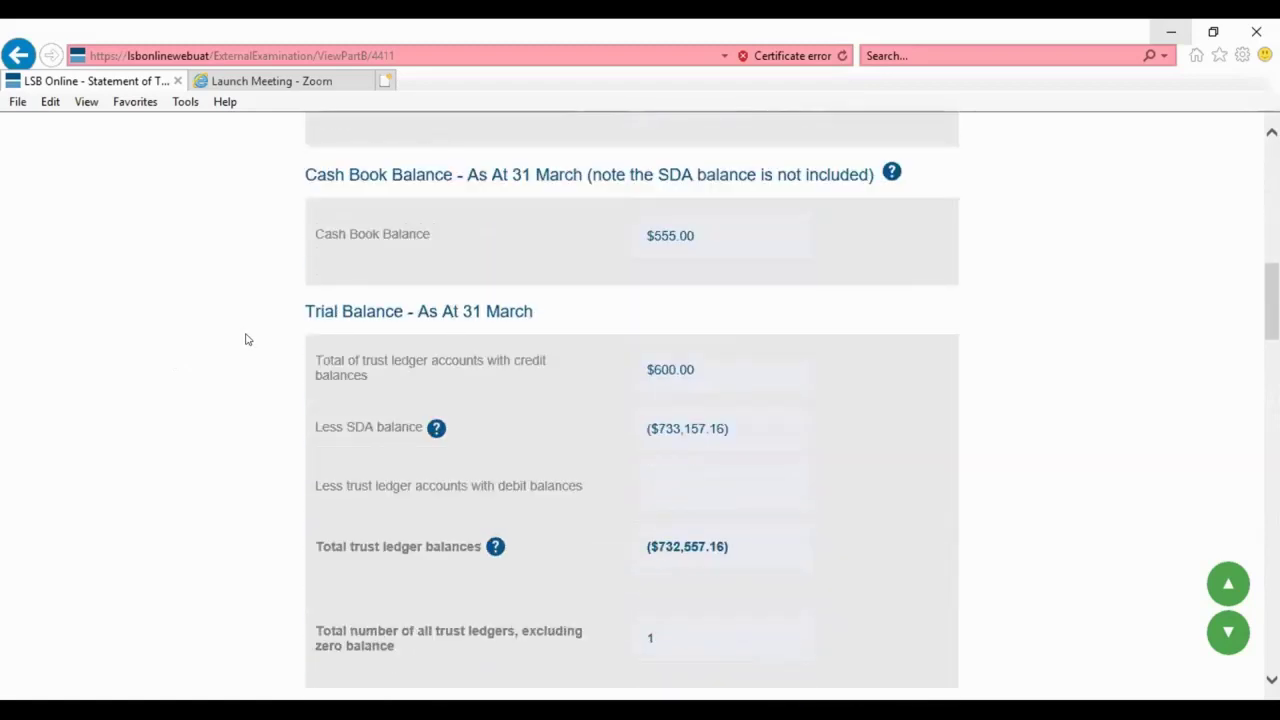
{"action": "scroll", "coordinate": [248, 340], "scroll_direction": "down", "scroll_amount": 1}
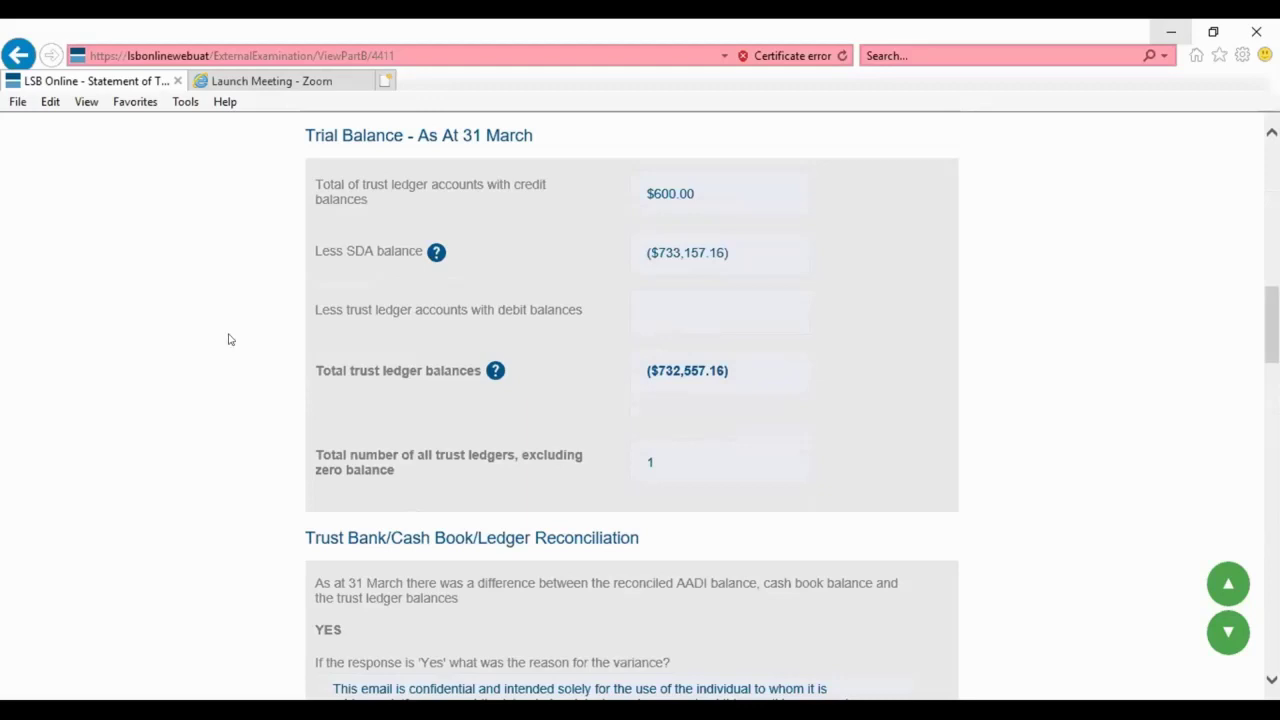
{"action": "scroll", "coordinate": [228, 340], "scroll_direction": "down", "scroll_amount": 3}
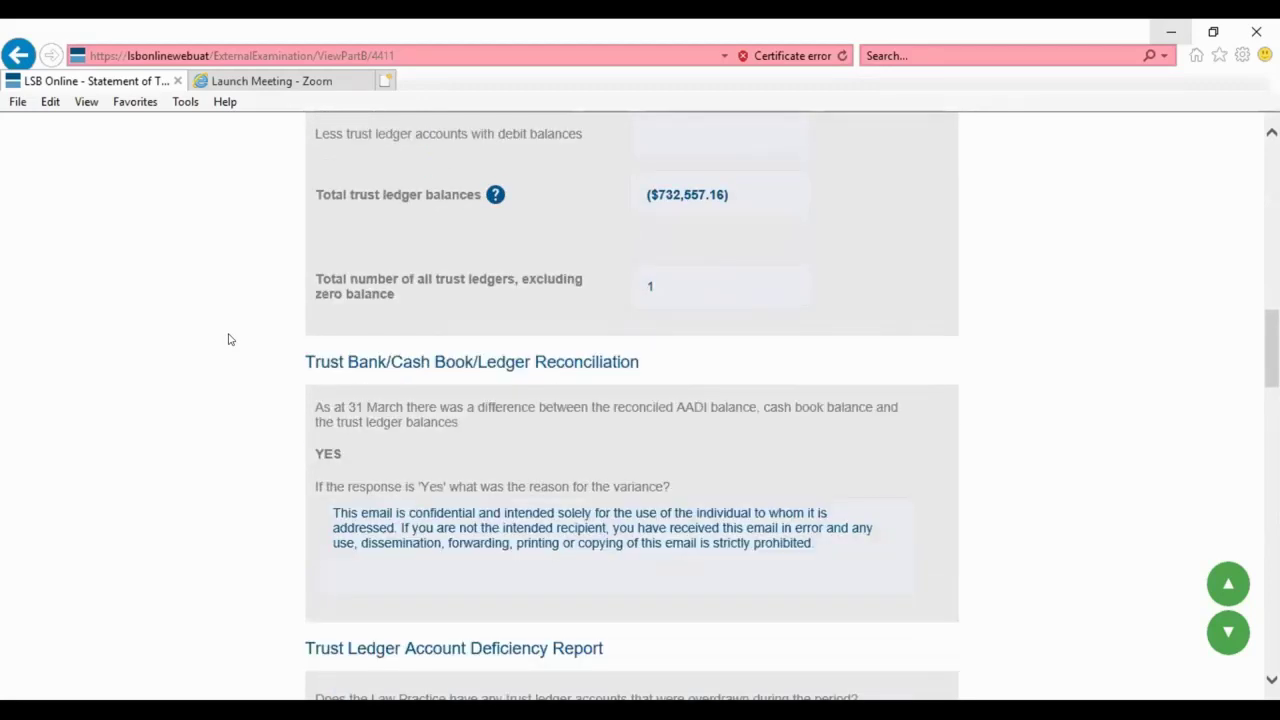
{"action": "scroll", "coordinate": [226, 342], "scroll_direction": "down", "scroll_amount": 1}
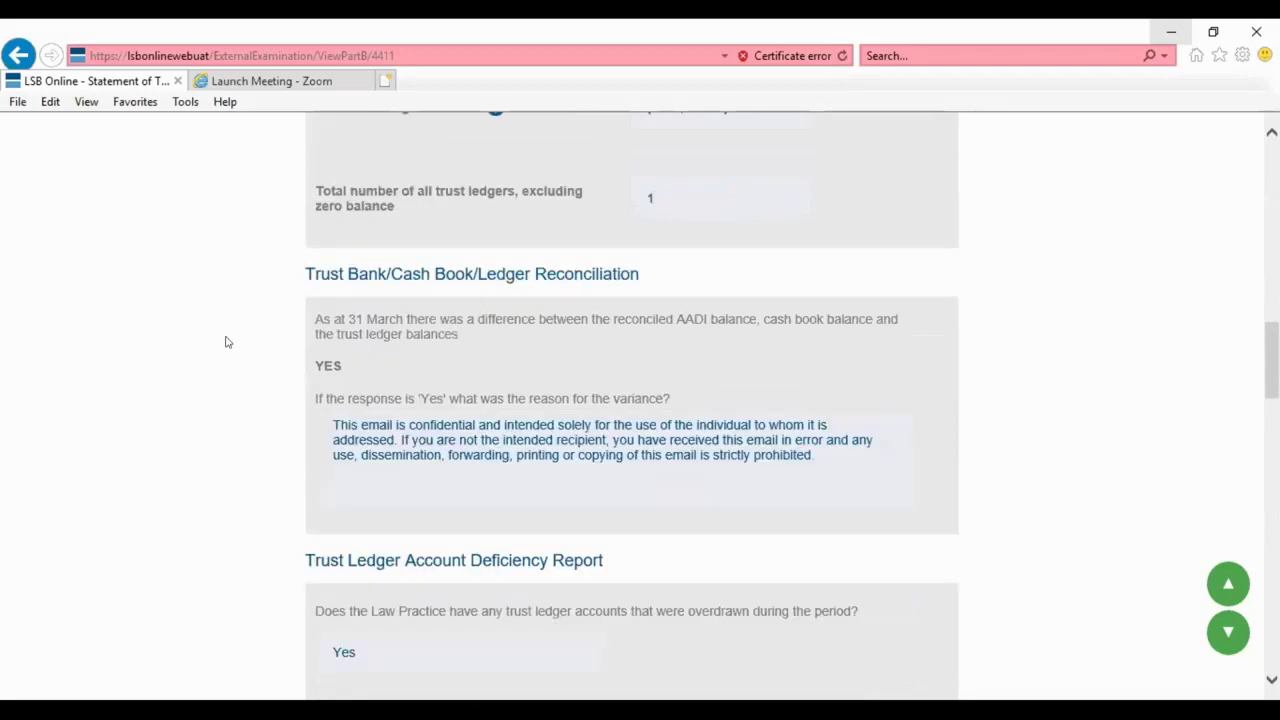
{"action": "scroll", "coordinate": [219, 341], "scroll_direction": "down", "scroll_amount": 4}
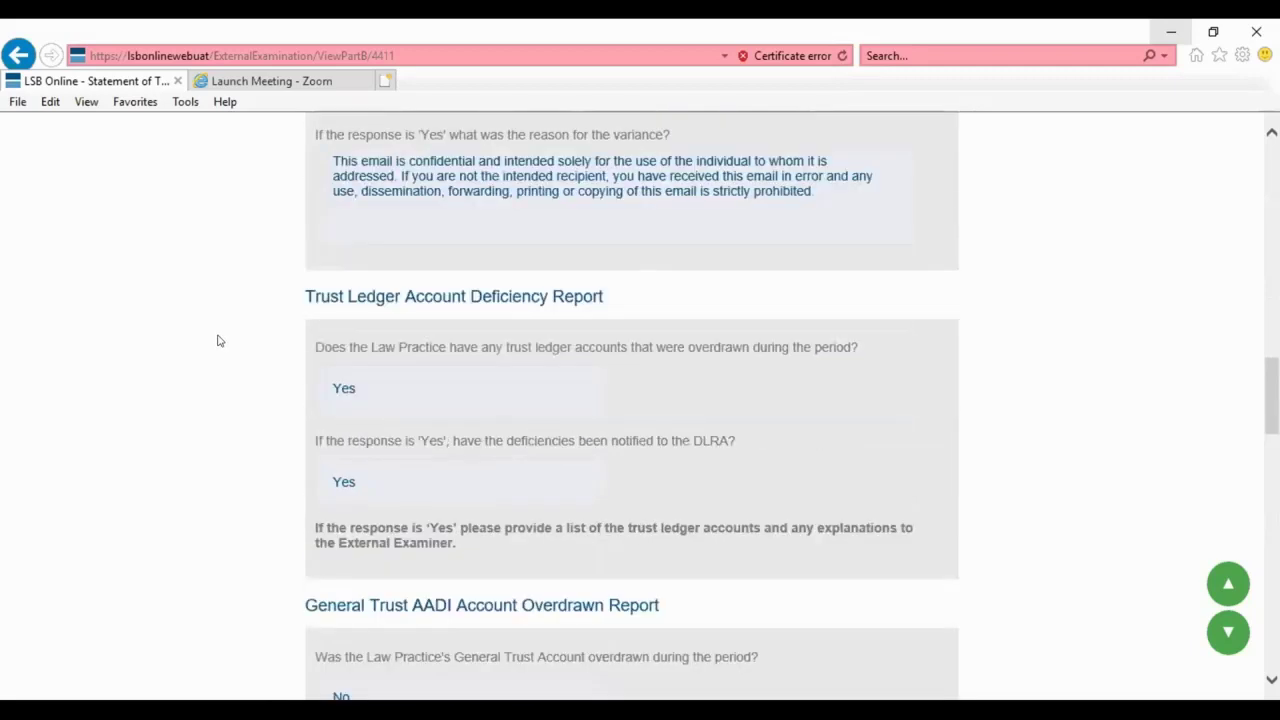
{"action": "scroll", "coordinate": [219, 341], "scroll_direction": "down", "scroll_amount": 1}
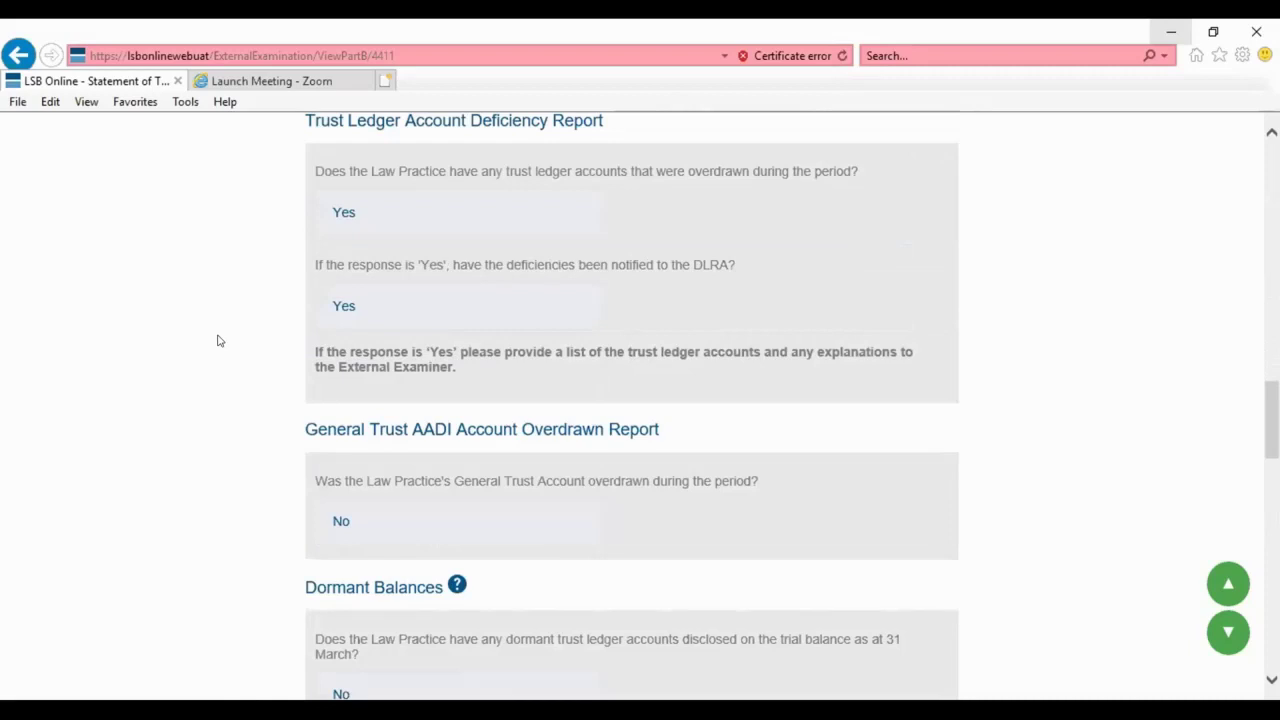
{"action": "scroll", "coordinate": [219, 341], "scroll_direction": "down", "scroll_amount": 1}
{"action": "scroll", "coordinate": [217, 341], "scroll_direction": "down", "scroll_amount": 2}
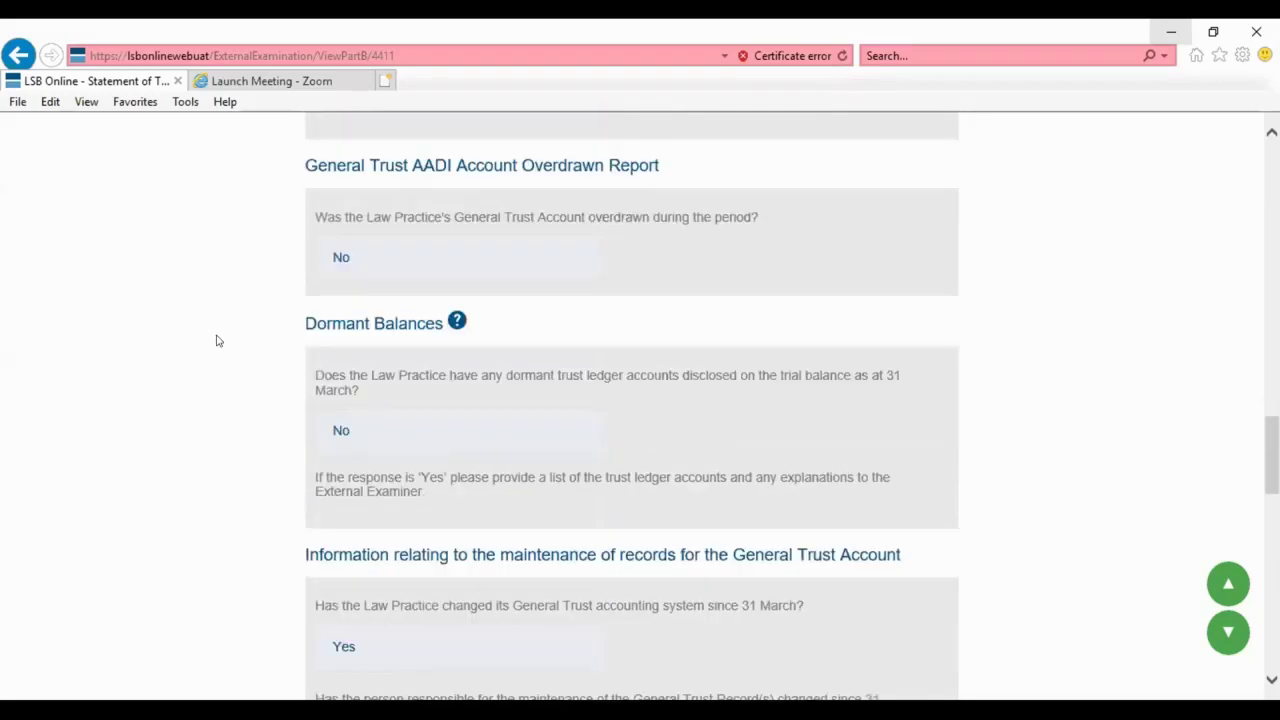
{"action": "scroll", "coordinate": [217, 341], "scroll_direction": "down", "scroll_amount": 2}
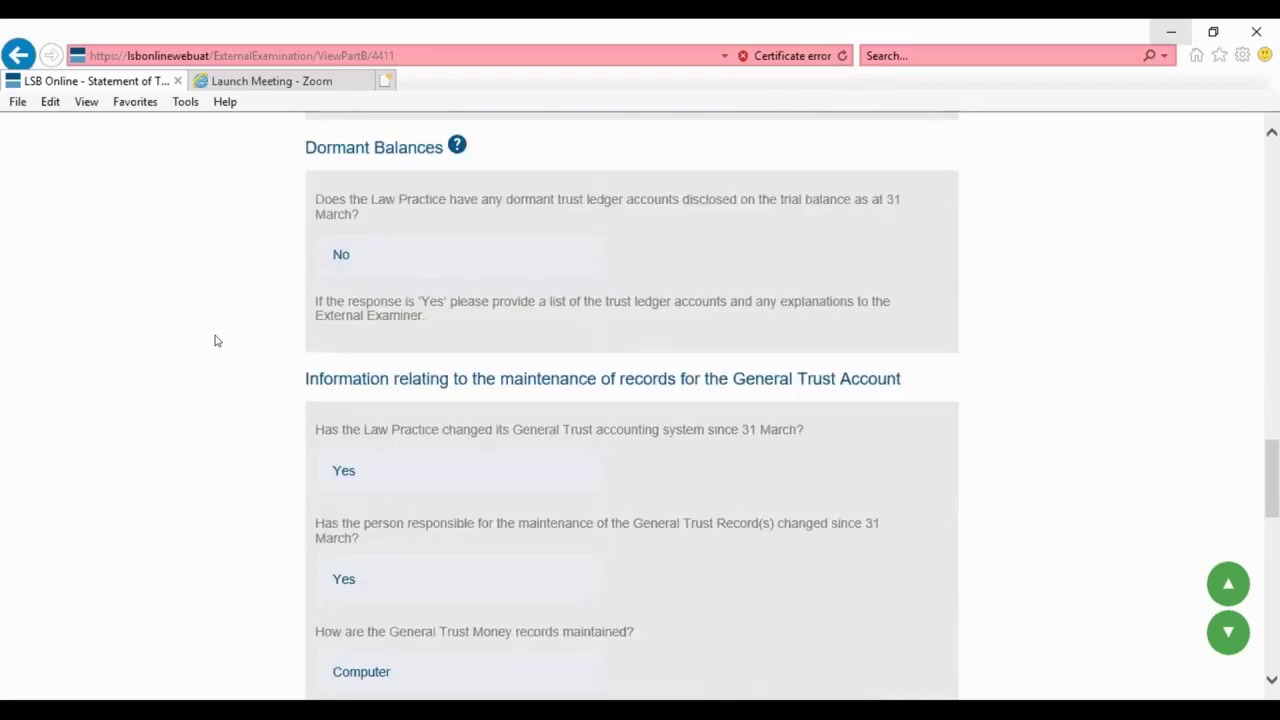
{"action": "scroll", "coordinate": [215, 341], "scroll_direction": "down", "scroll_amount": 1}
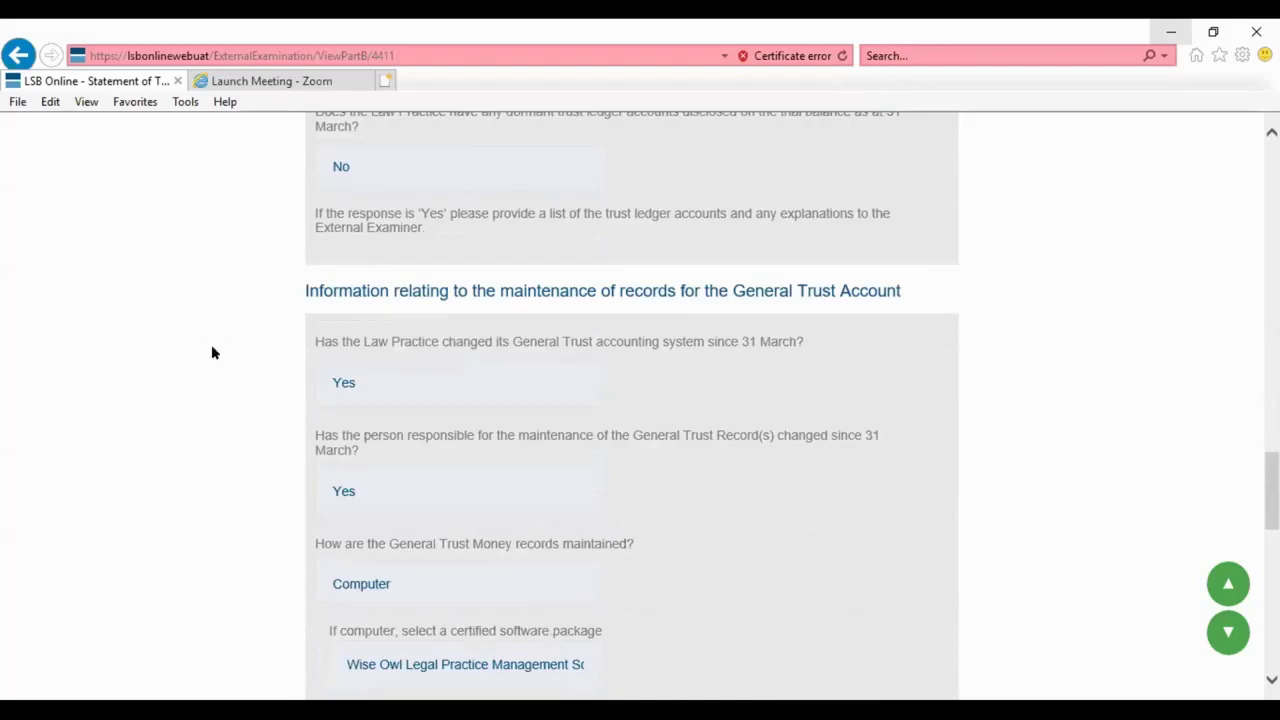
{"action": "scroll", "coordinate": [212, 352], "scroll_direction": "down", "scroll_amount": 2}
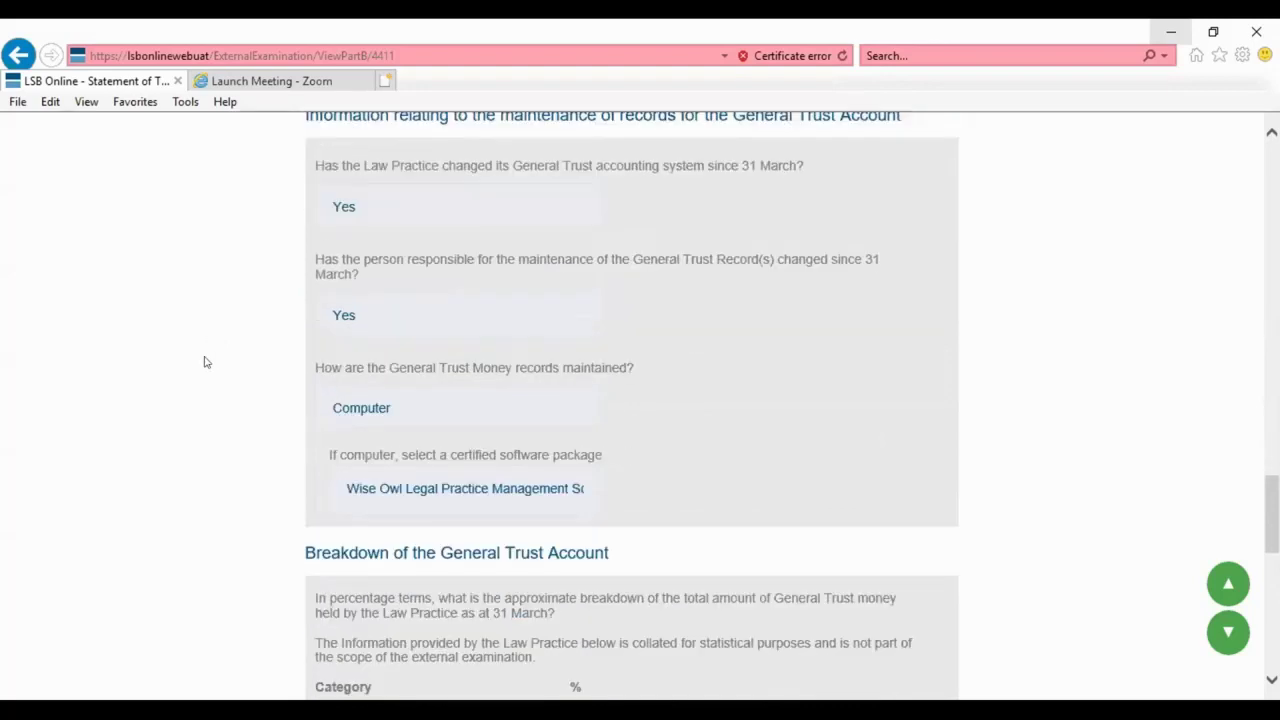
{"action": "scroll", "coordinate": [201, 368], "scroll_direction": "down", "scroll_amount": 1}
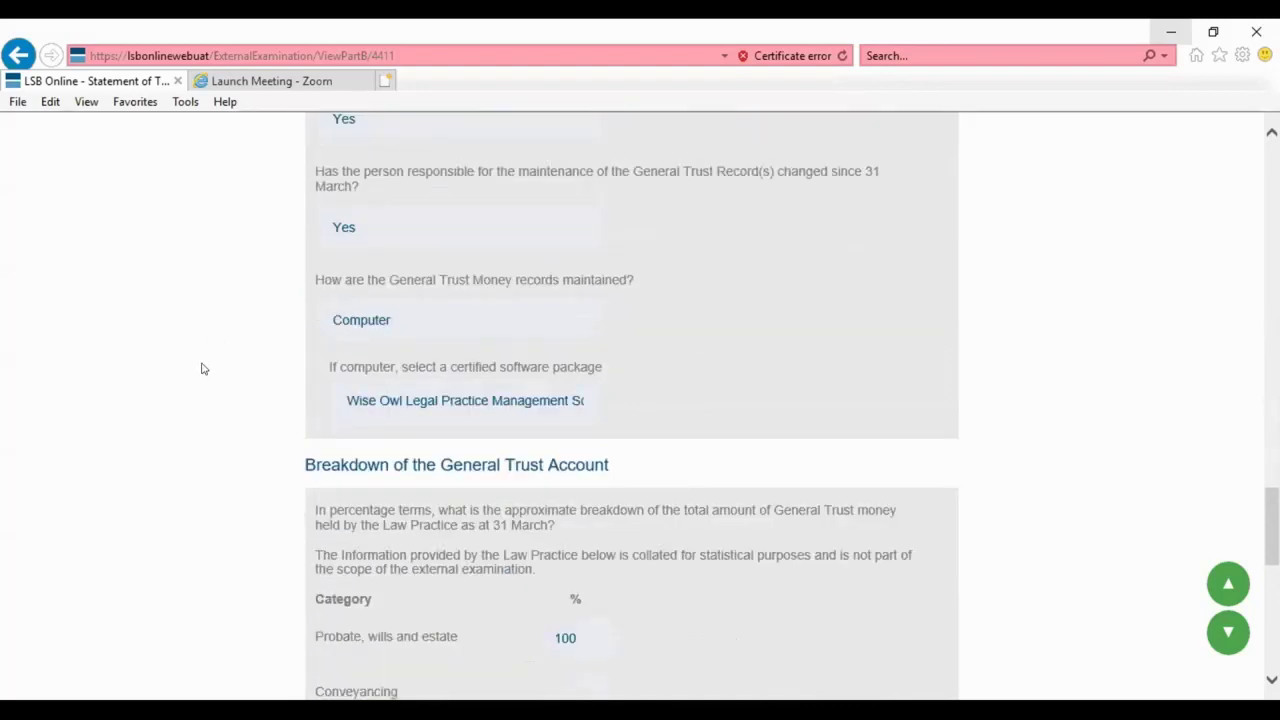
{"action": "scroll", "coordinate": [200, 370], "scroll_direction": "down", "scroll_amount": 4}
Step: Highlight the statistical-purposes note in the breakdown and read to the bottom of the tab
{"action": "left_click_drag", "start_coordinate": [537, 218], "coordinate": [288, 200]}
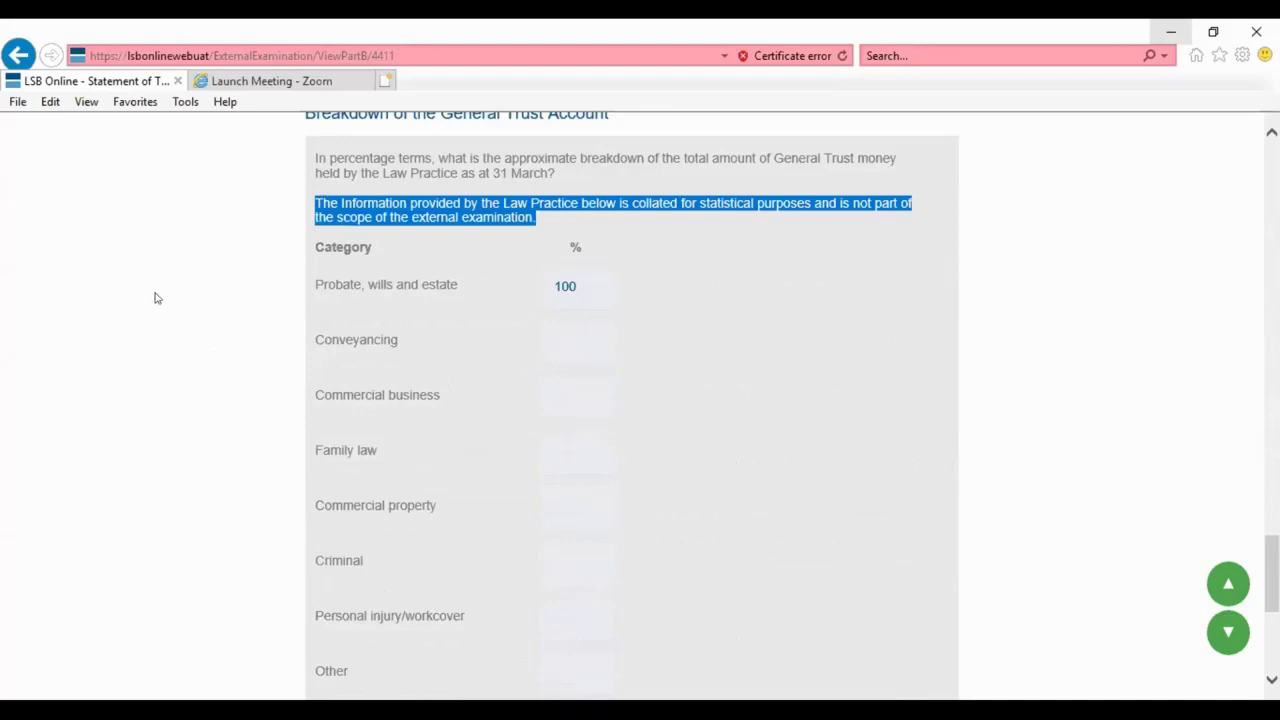
{"action": "scroll", "coordinate": [174, 352], "scroll_direction": "down", "scroll_amount": 1}
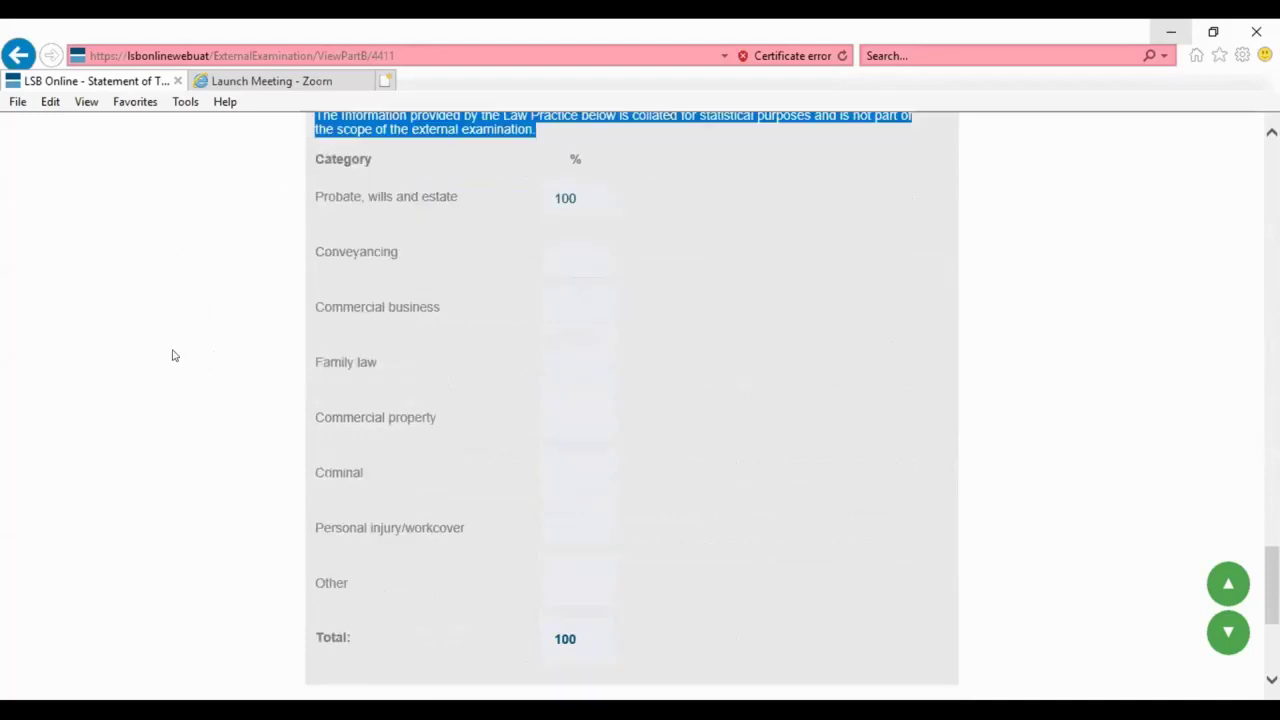
{"action": "scroll", "coordinate": [649, 491], "scroll_direction": "down", "scroll_amount": 2}
{"action": "scroll", "coordinate": [891, 531], "scroll_direction": "down", "scroll_amount": 1}
{"action": "scroll", "coordinate": [249, 463], "scroll_direction": "up", "scroll_amount": 13}
{"action": "scroll", "coordinate": [123, 413], "scroll_direction": "down", "scroll_amount": 3}
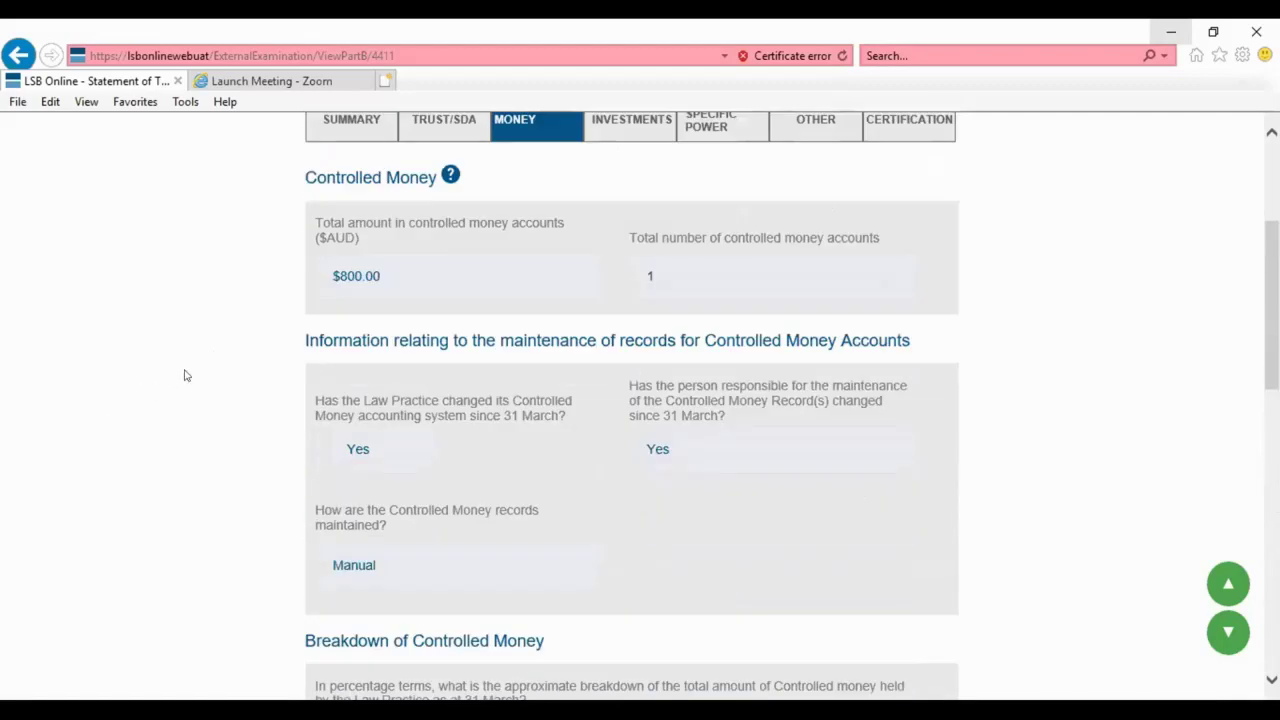
Step: Review the Controlled Money answers, highlighting the breakdown explanation text
{"action": "scroll", "coordinate": [185, 375], "scroll_direction": "down", "scroll_amount": 1}
{"action": "scroll", "coordinate": [185, 375], "scroll_direction": "down", "scroll_amount": 1}
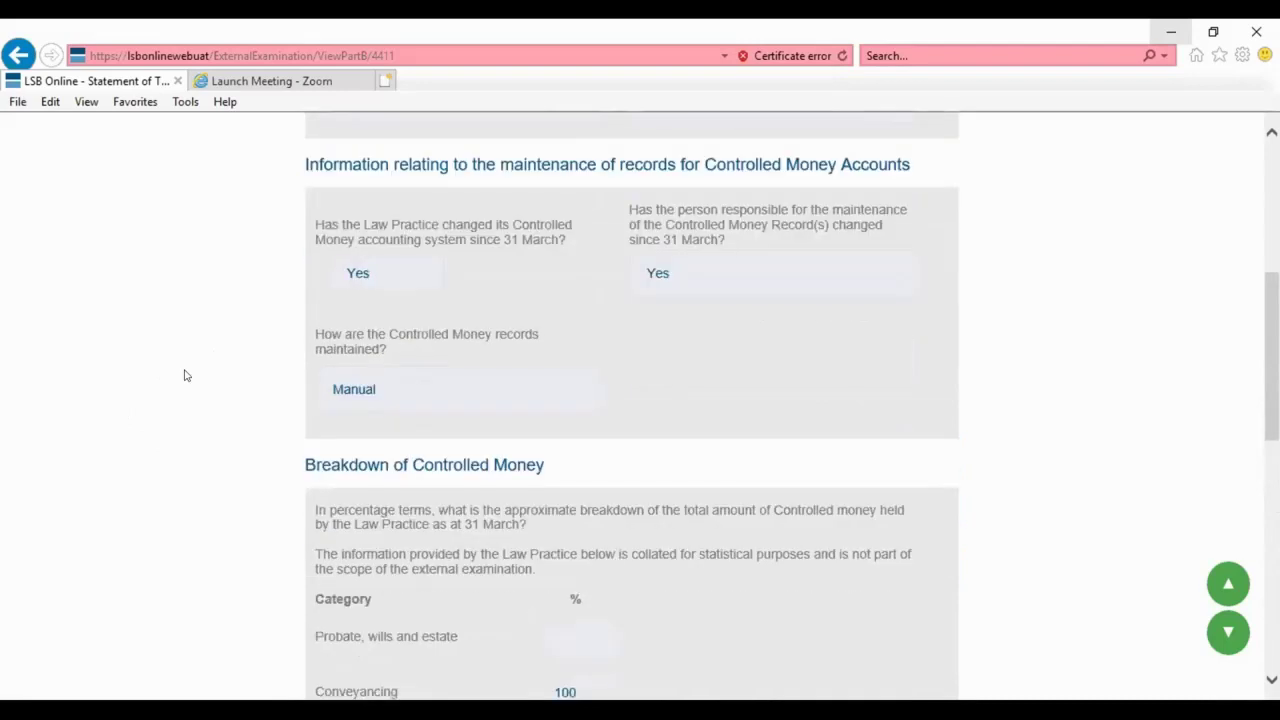
{"action": "scroll", "coordinate": [185, 375], "scroll_direction": "down", "scroll_amount": 3}
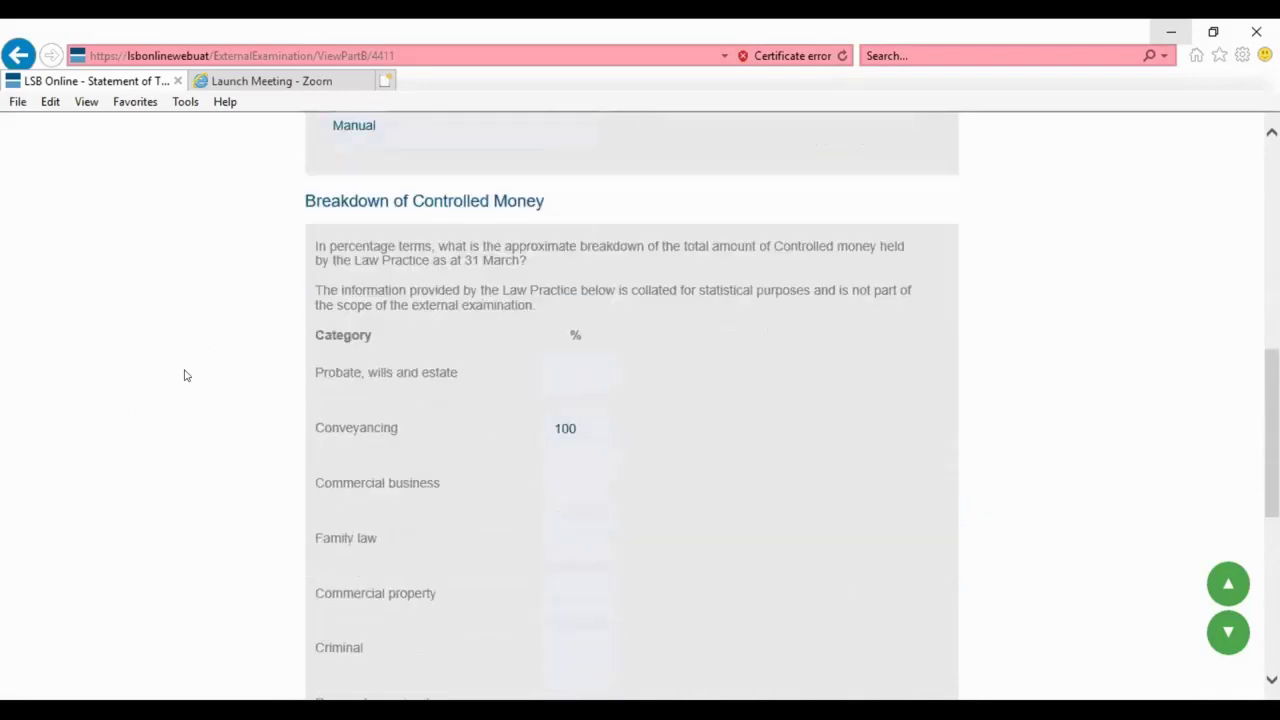
{"action": "scroll", "coordinate": [185, 375], "scroll_direction": "down", "scroll_amount": 1}
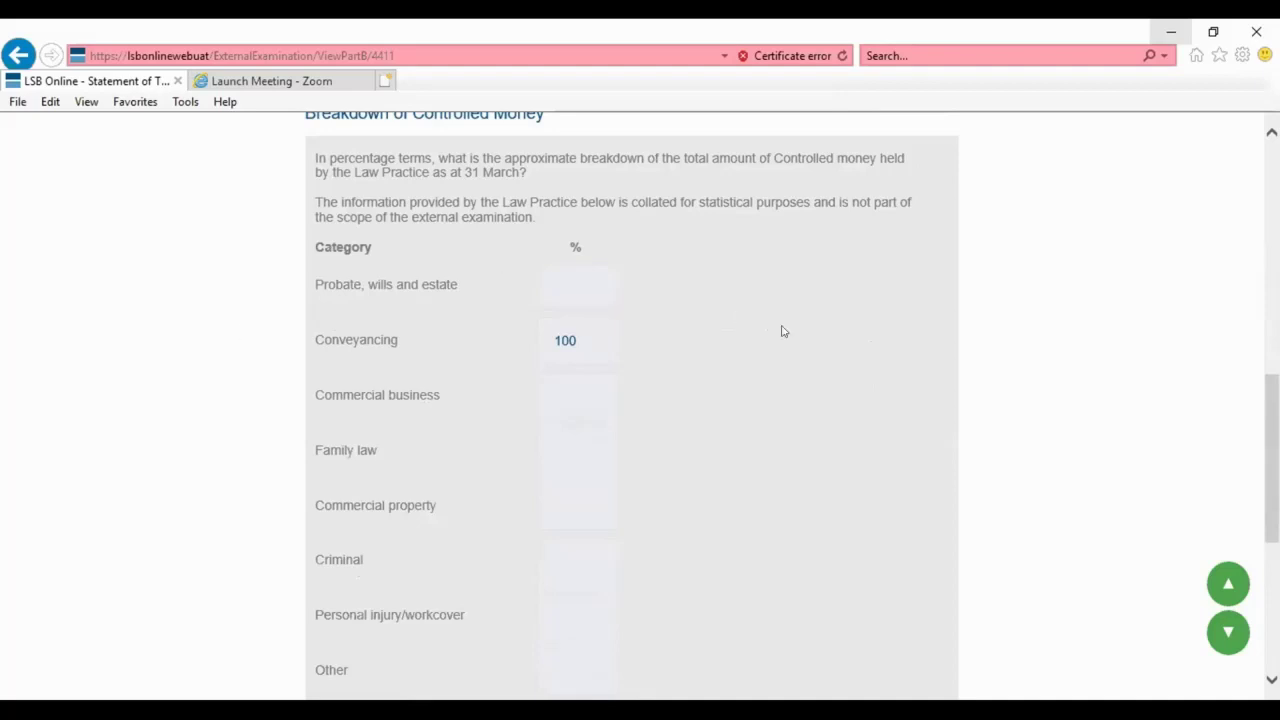
{"action": "left_click_drag", "start_coordinate": [530, 203], "coordinate": [218, 180]}
{"action": "left_click", "coordinate": [884, 199]}
{"action": "scroll", "coordinate": [922, 540], "scroll_direction": "down", "scroll_amount": 2}
Step: Move on to the Investments section and review its answers
{"action": "left_click", "coordinate": [939, 647]}
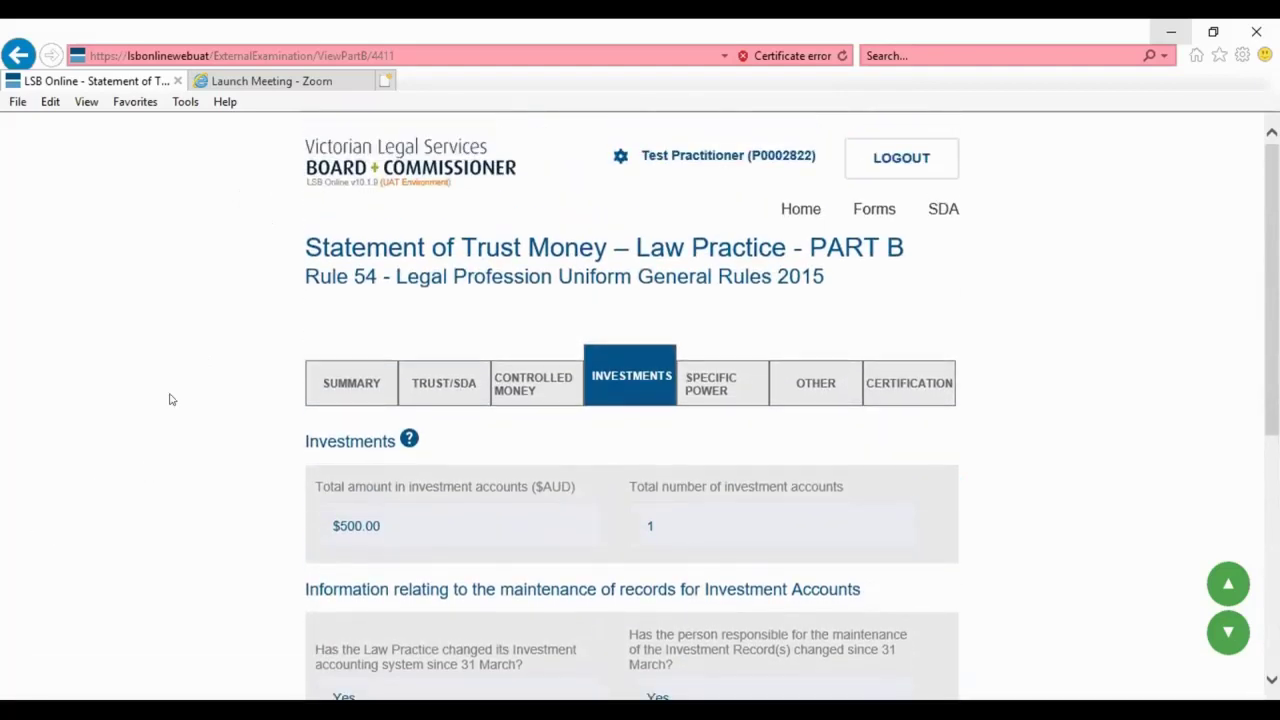
{"action": "scroll", "coordinate": [168, 399], "scroll_direction": "down", "scroll_amount": 1}
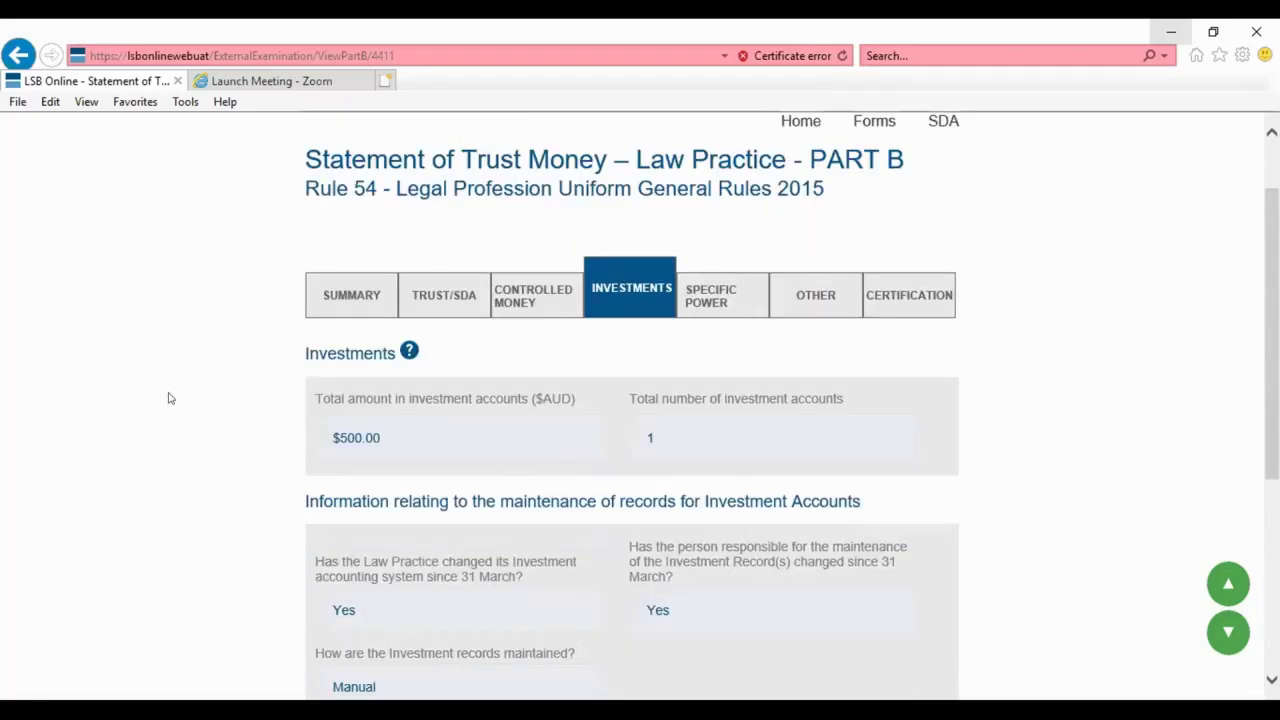
{"action": "scroll", "coordinate": [169, 398], "scroll_direction": "down", "scroll_amount": 1}
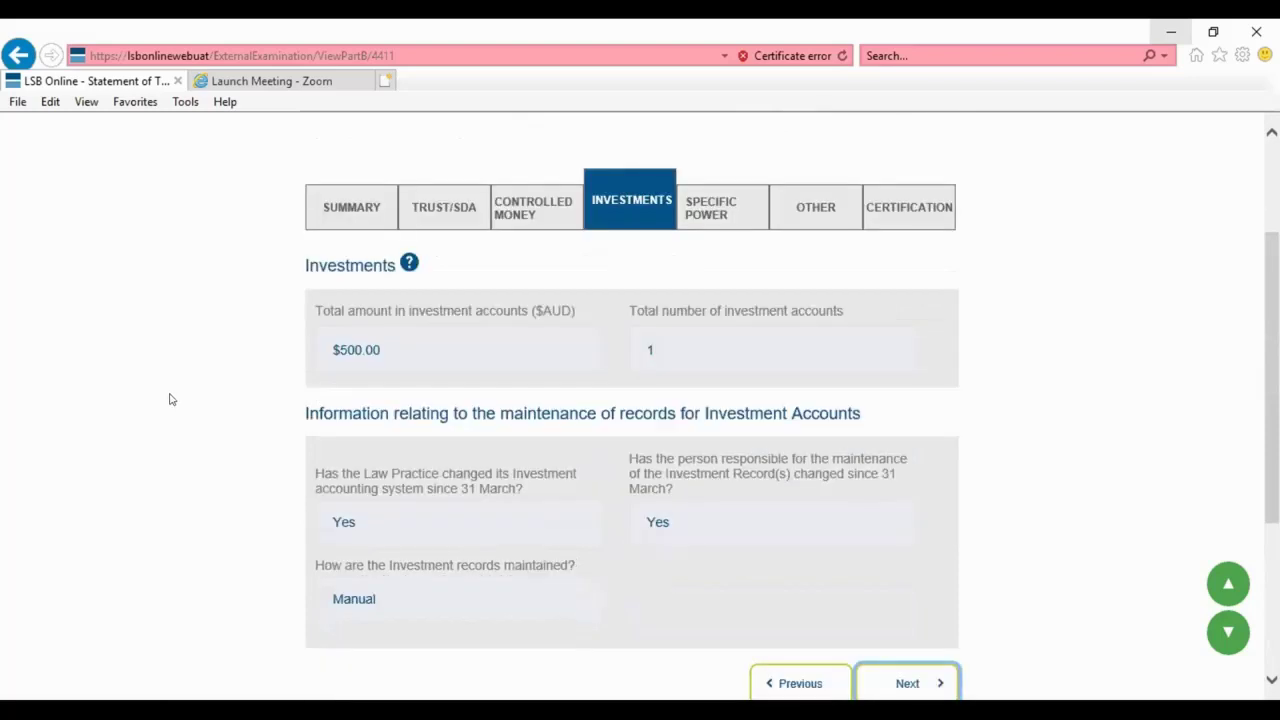
{"action": "scroll", "coordinate": [169, 398], "scroll_direction": "down", "scroll_amount": 1}
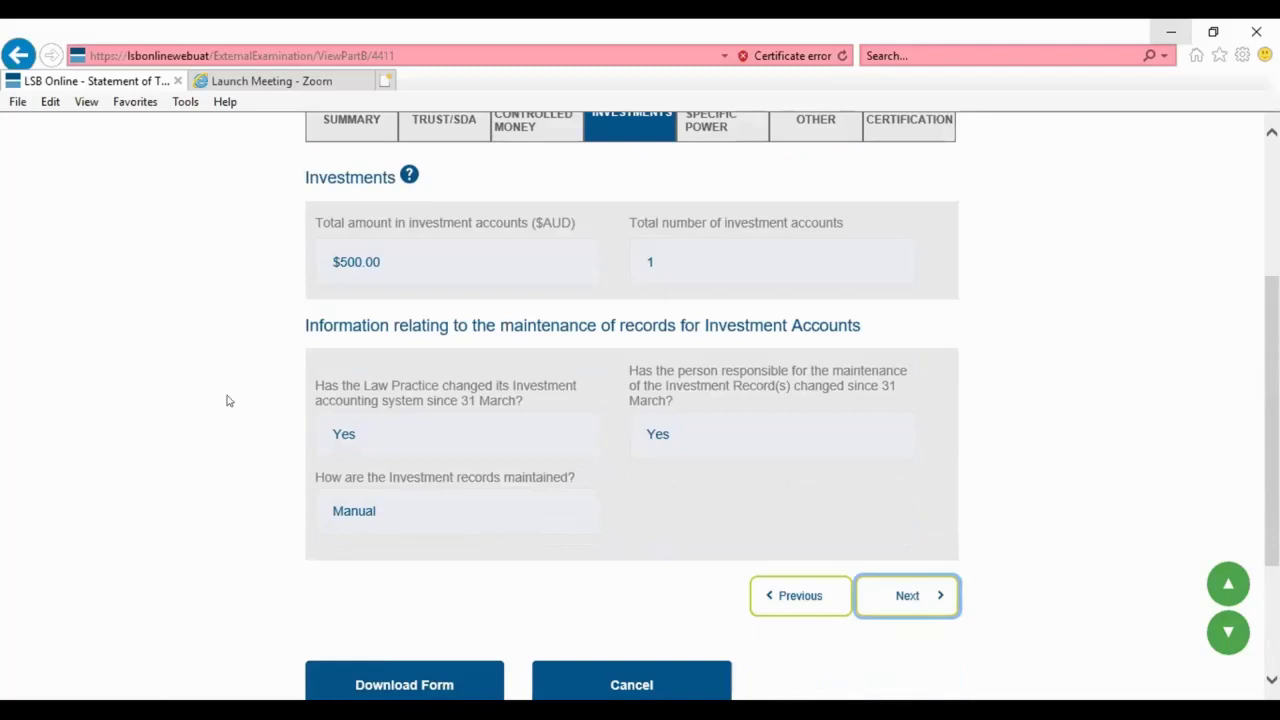
{"action": "scroll", "coordinate": [780, 400], "scroll_direction": "up", "scroll_amount": 1}
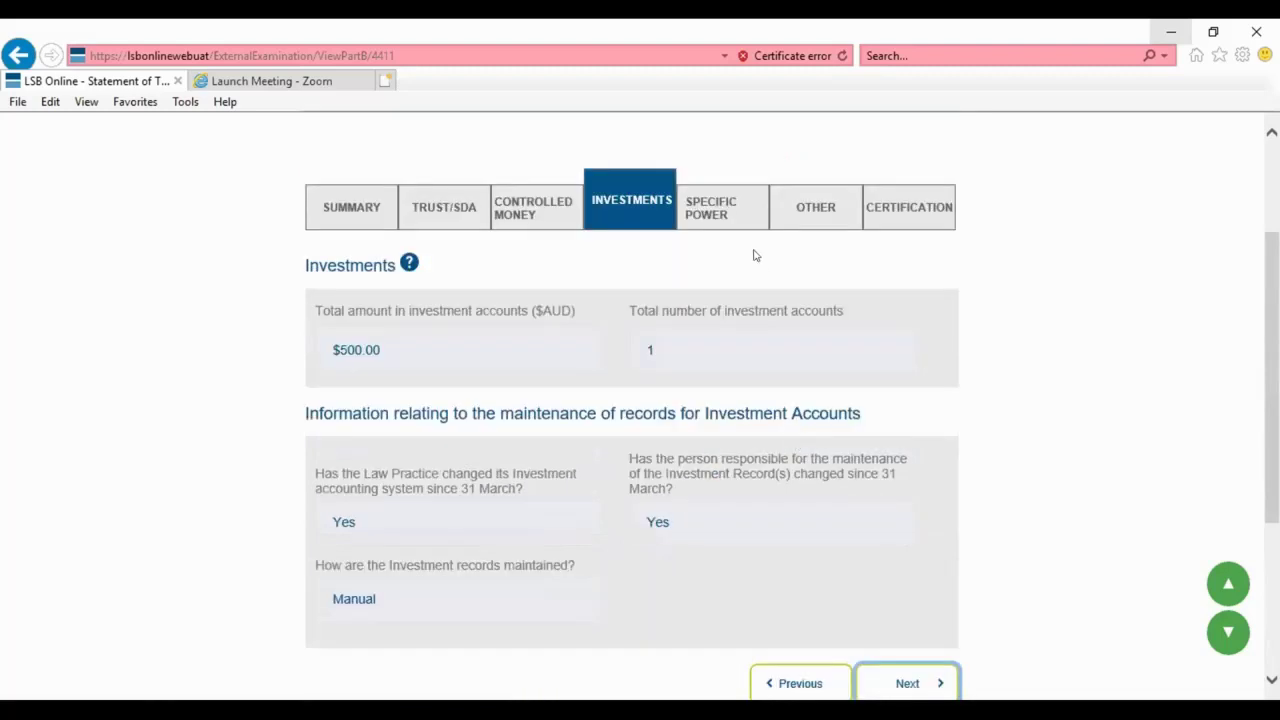
Step: Open Specific Power Money, then review the Other section's signatories and Register of Powers answers
{"action": "left_click", "coordinate": [712, 212]}
{"action": "scroll", "coordinate": [409, 238], "scroll_direction": "up", "scroll_amount": 2}
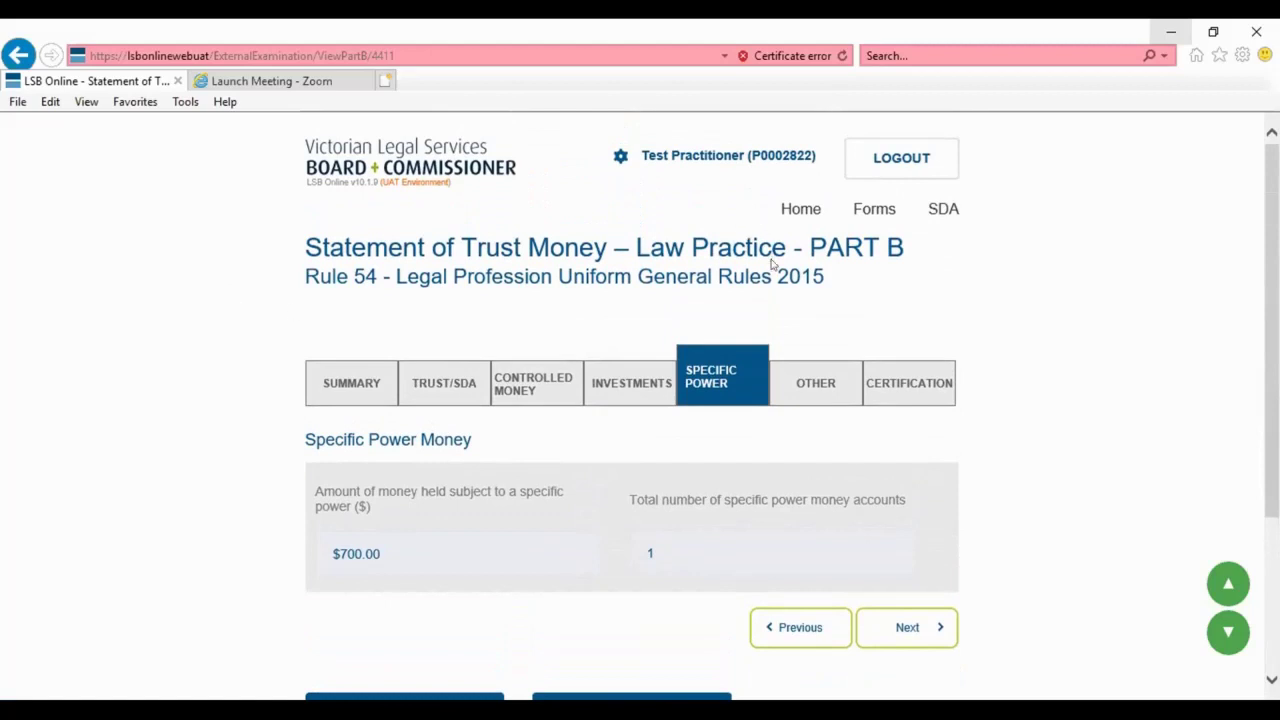
{"action": "left_click", "coordinate": [825, 392]}
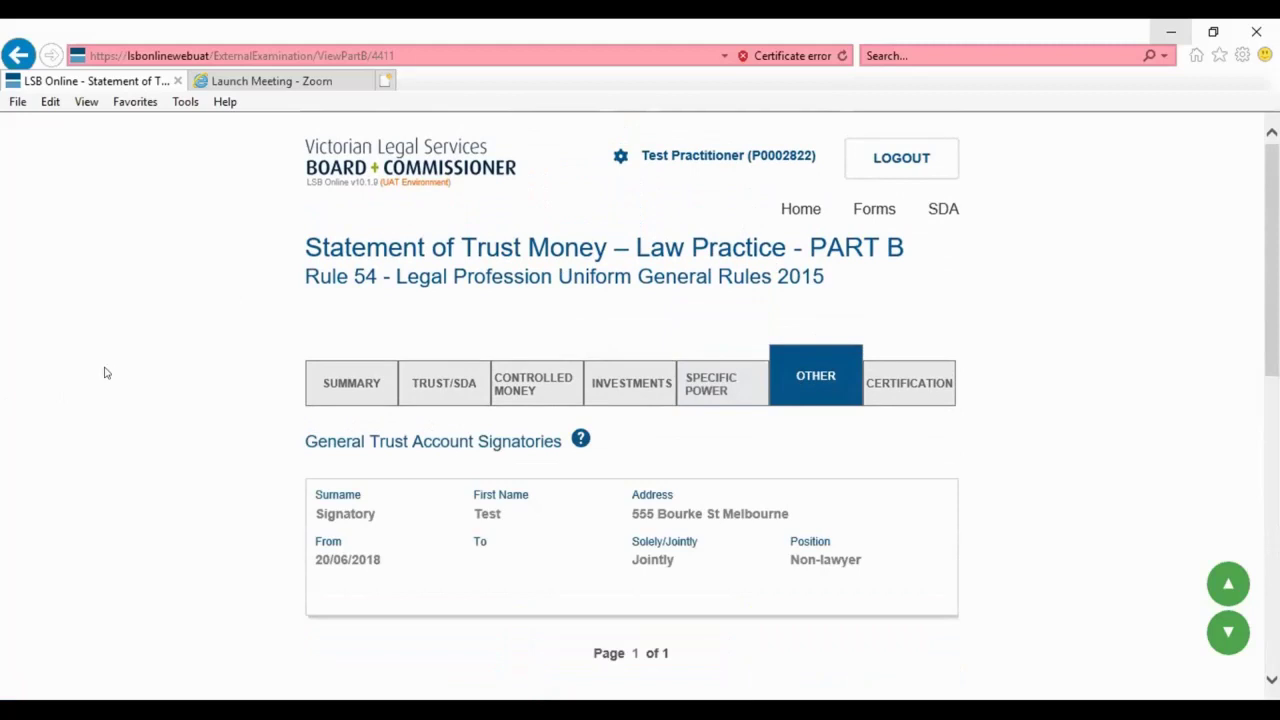
{"action": "scroll", "coordinate": [97, 375], "scroll_direction": "down", "scroll_amount": 1}
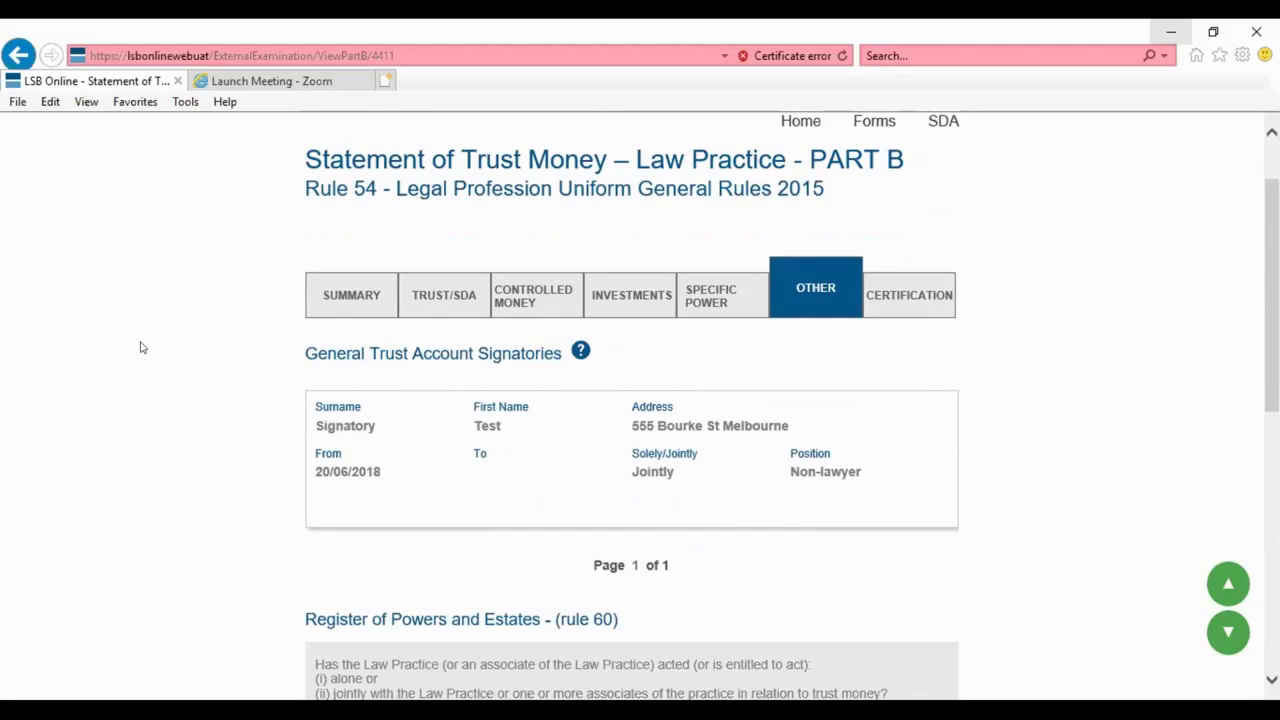
{"action": "scroll", "coordinate": [142, 346], "scroll_direction": "down", "scroll_amount": 1}
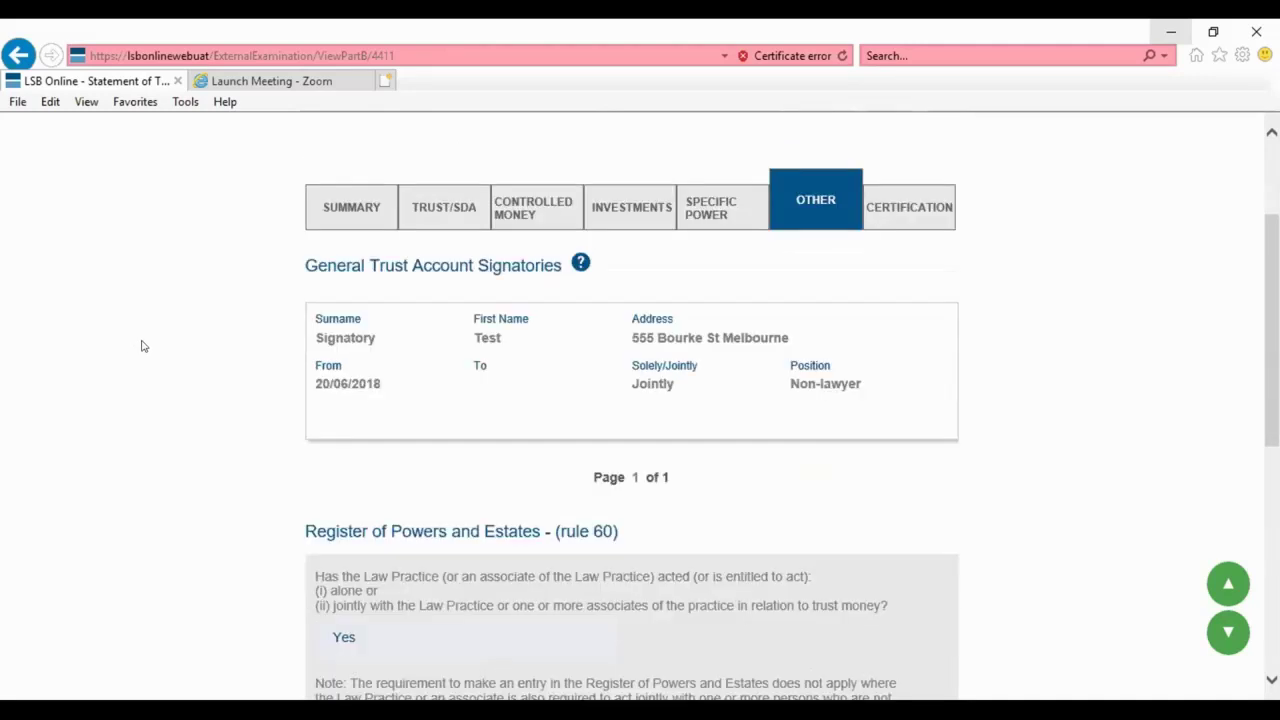
{"action": "scroll", "coordinate": [142, 346], "scroll_direction": "down", "scroll_amount": 3}
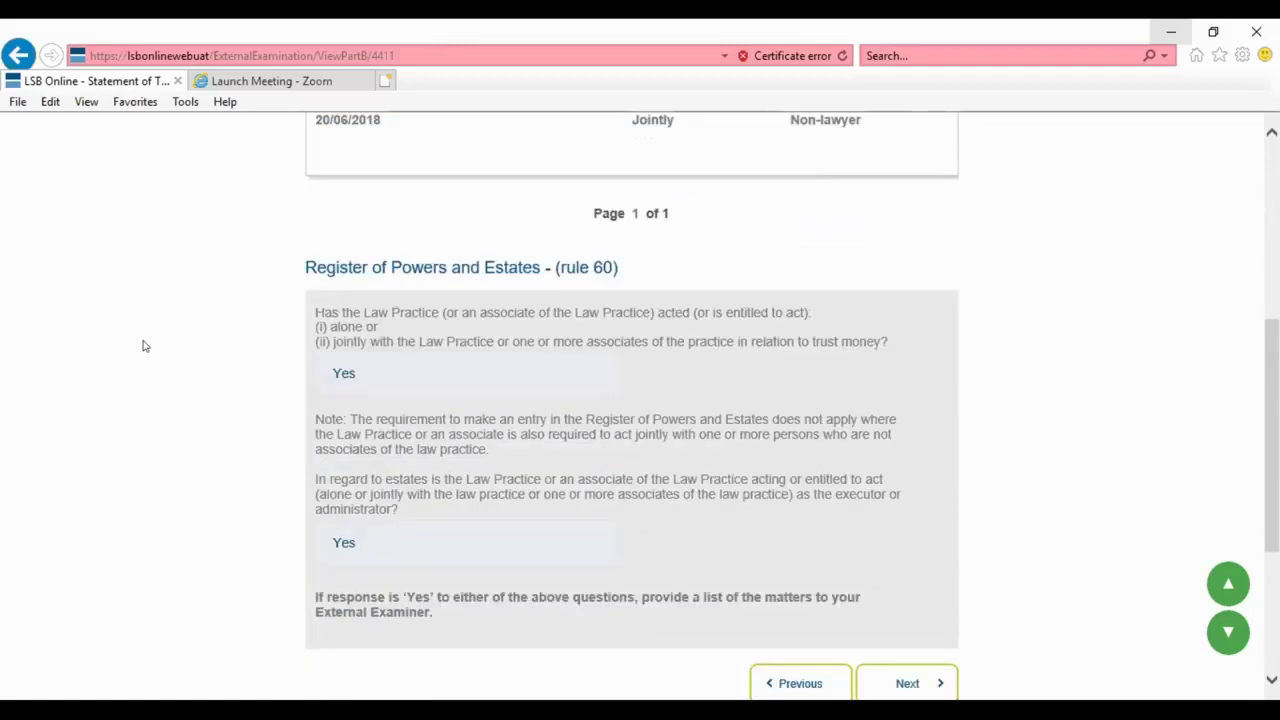
{"action": "scroll", "coordinate": [142, 346], "scroll_direction": "down", "scroll_amount": 1}
{"action": "left_click", "coordinate": [880, 585]}
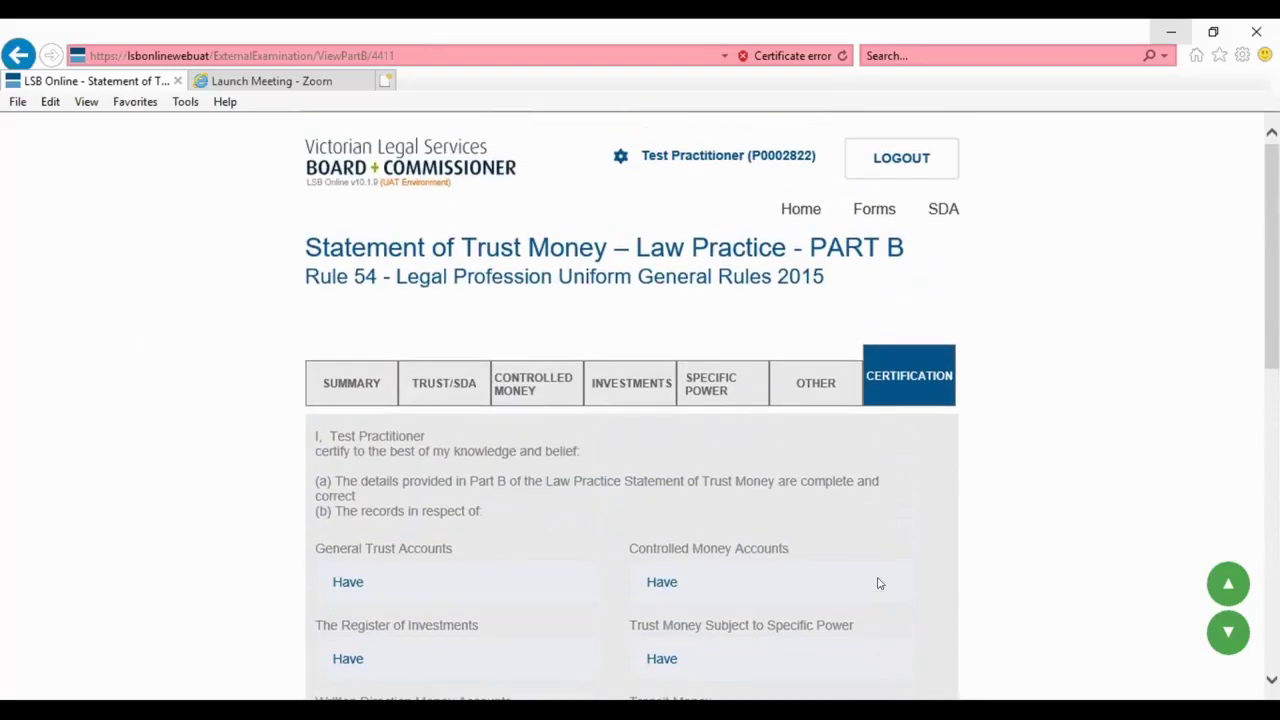
{"action": "scroll", "coordinate": [154, 397], "scroll_direction": "down", "scroll_amount": 1}
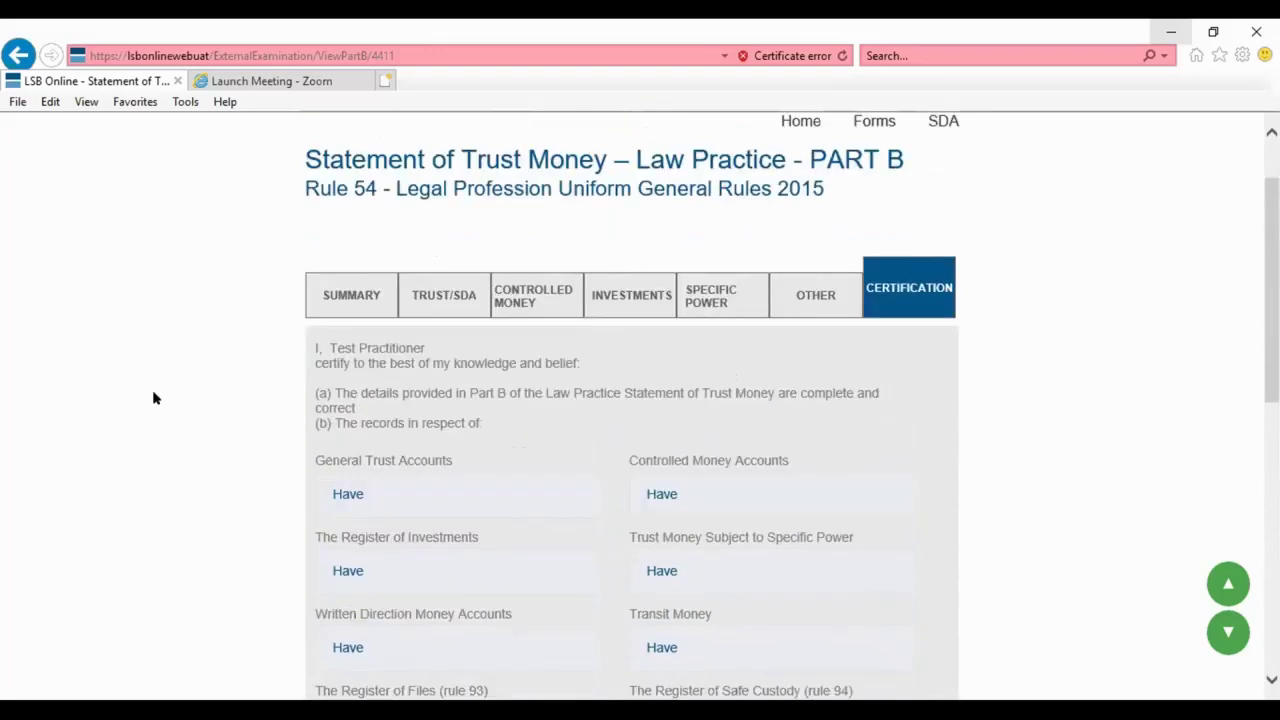
{"action": "scroll", "coordinate": [154, 397], "scroll_direction": "down", "scroll_amount": 1}
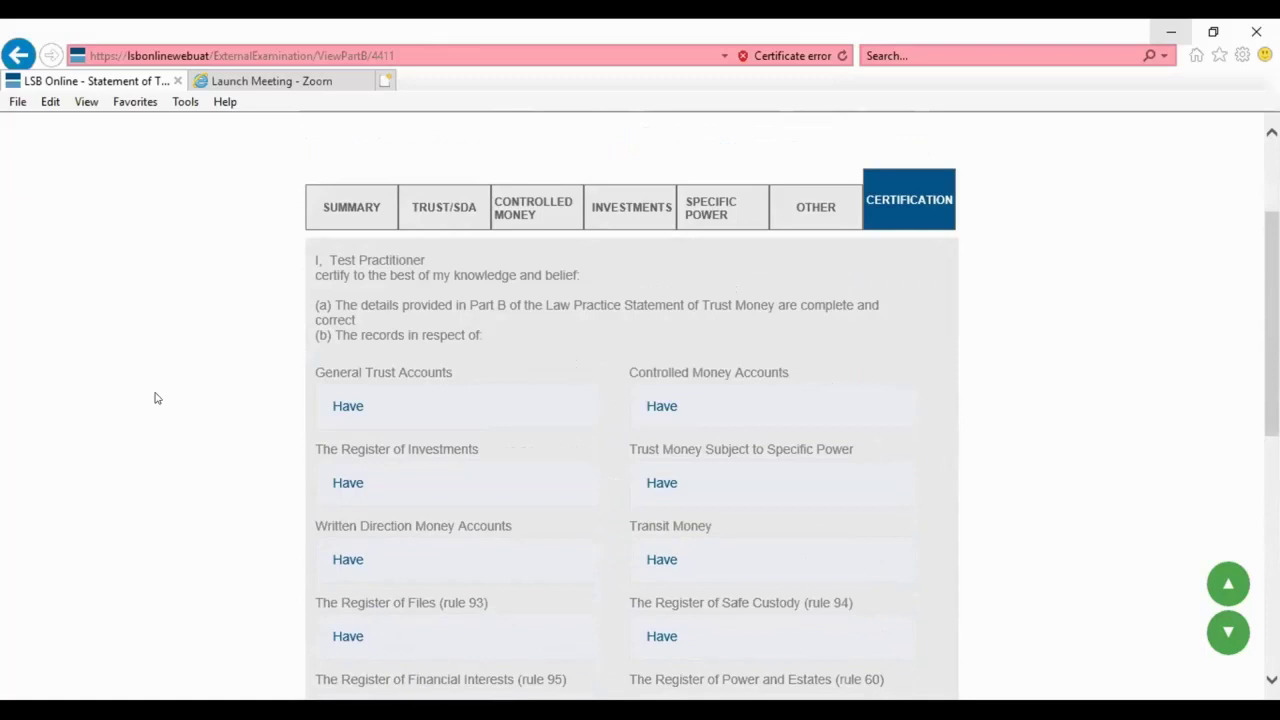
{"action": "scroll", "coordinate": [155, 398], "scroll_direction": "down", "scroll_amount": 1}
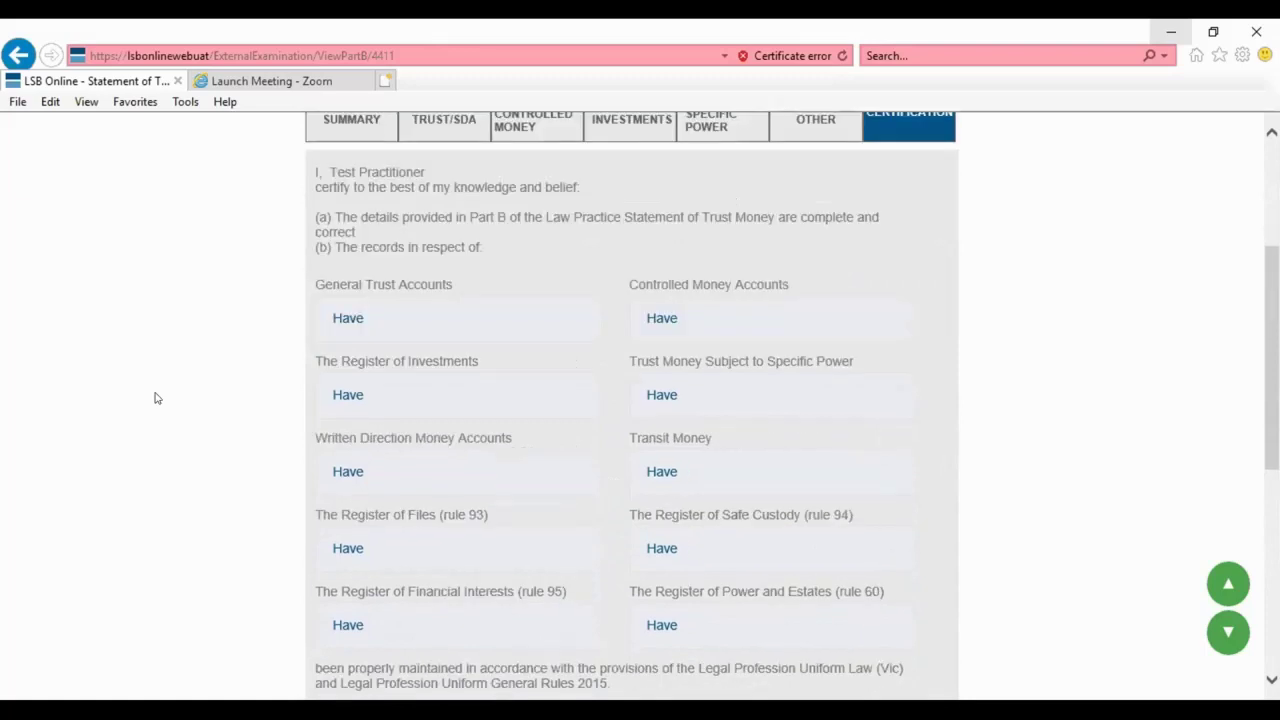
{"action": "scroll", "coordinate": [155, 398], "scroll_direction": "down", "scroll_amount": 1}
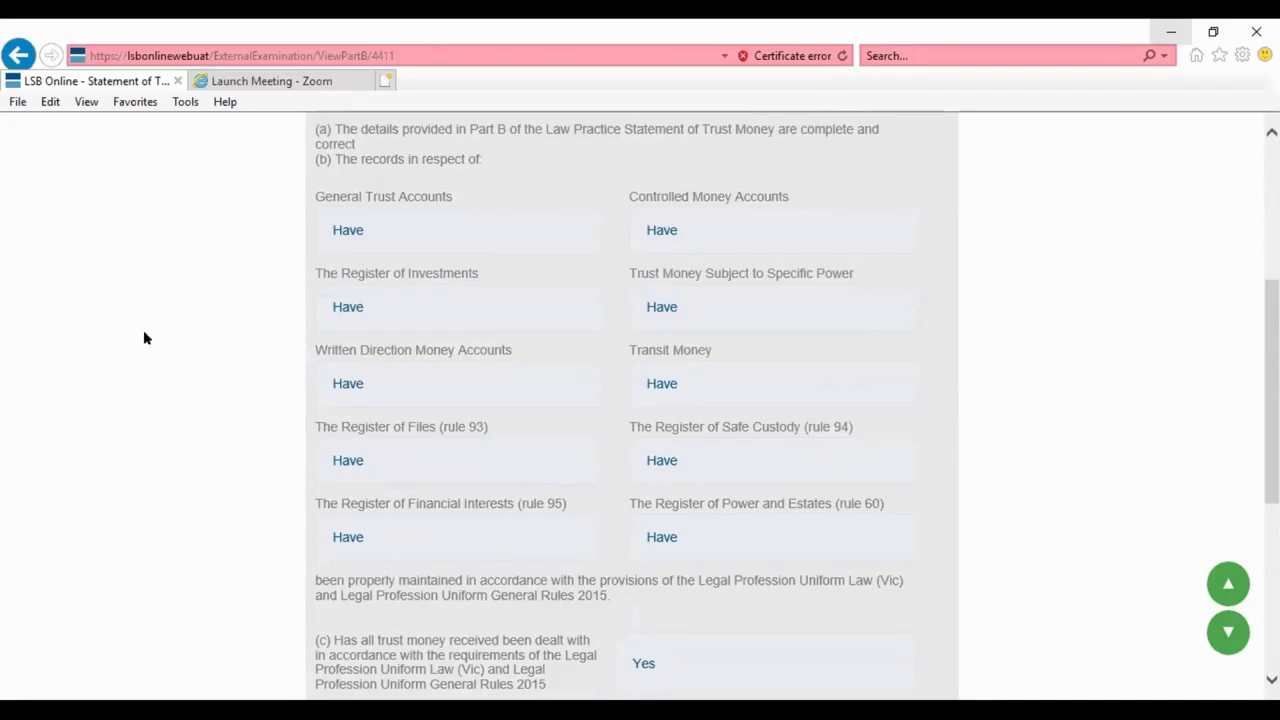
{"action": "scroll", "coordinate": [144, 339], "scroll_direction": "down", "scroll_amount": 1}
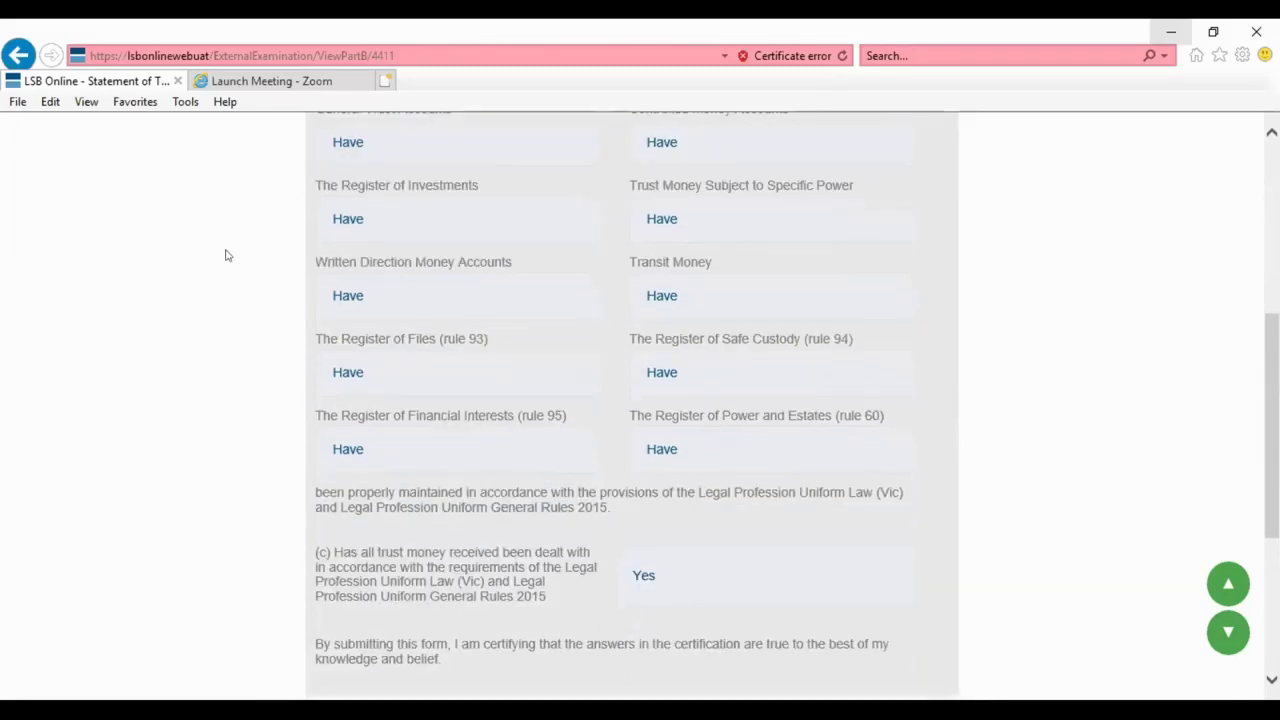
{"action": "scroll", "coordinate": [226, 255], "scroll_direction": "down", "scroll_amount": 1}
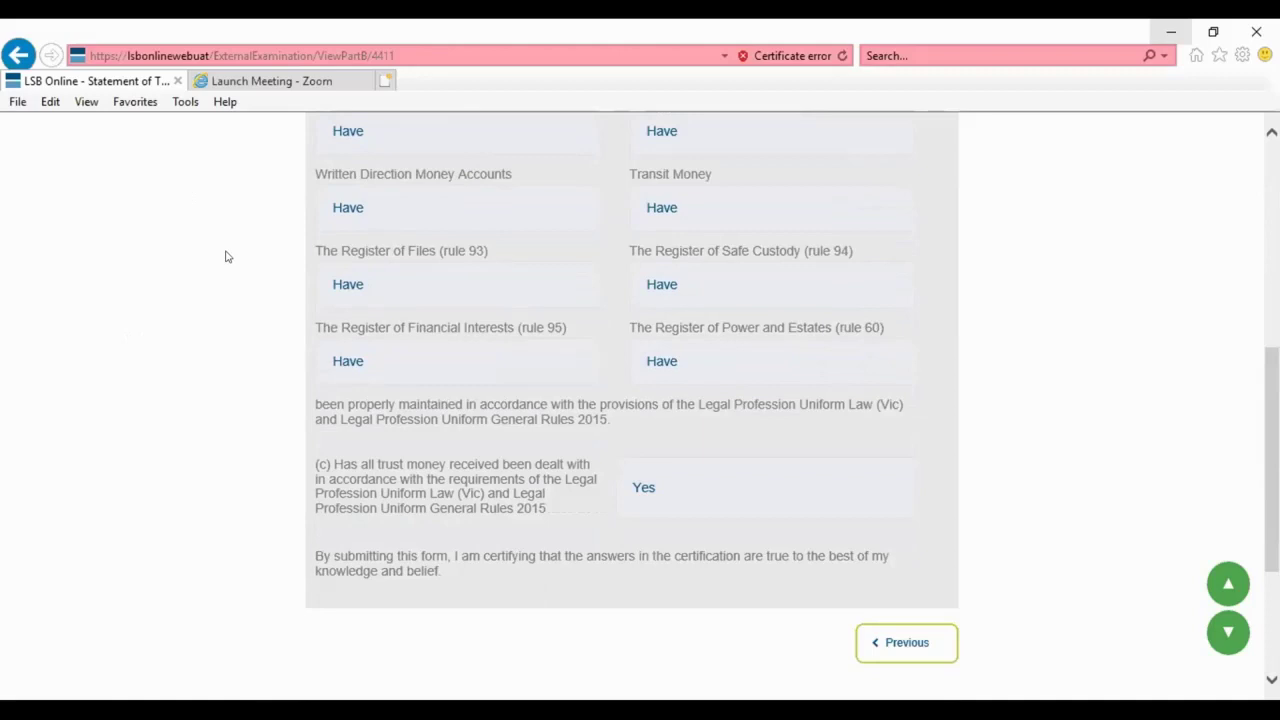
{"action": "scroll", "coordinate": [226, 256], "scroll_direction": "down", "scroll_amount": 1}
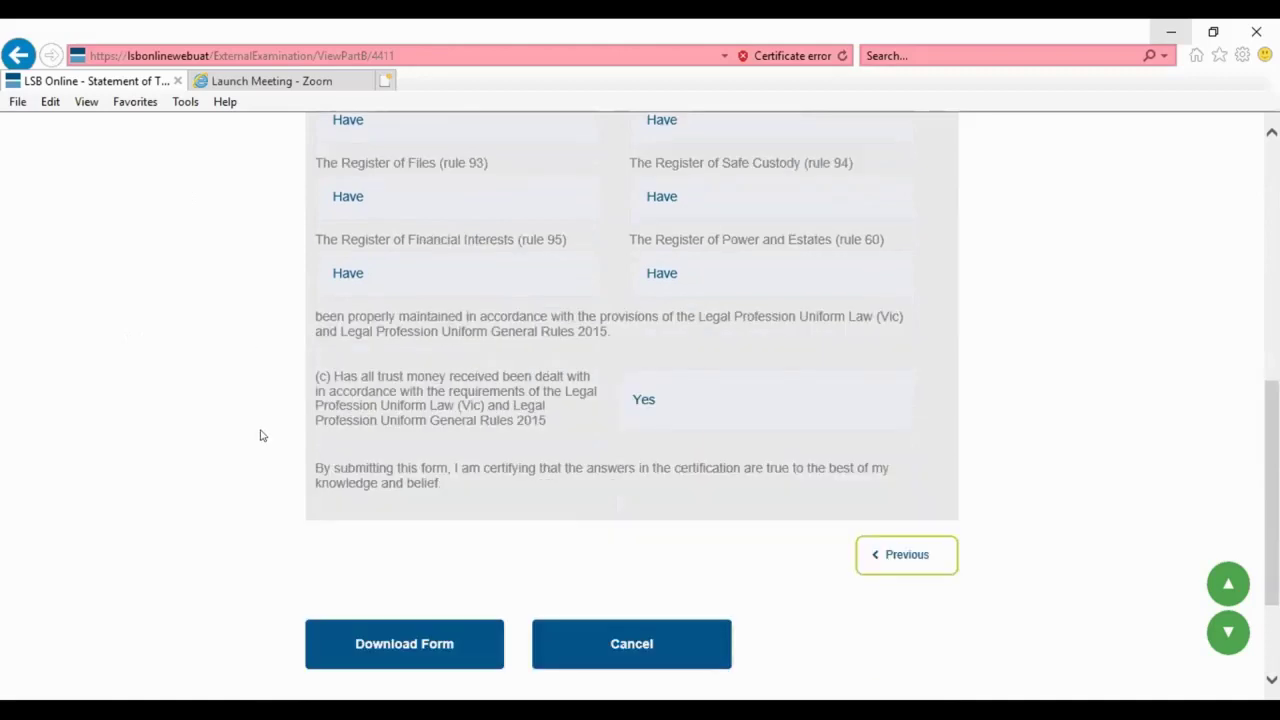
{"action": "scroll", "coordinate": [260, 435], "scroll_direction": "up", "scroll_amount": 4}
{"action": "scroll", "coordinate": [257, 431], "scroll_direction": "up", "scroll_amount": 3}
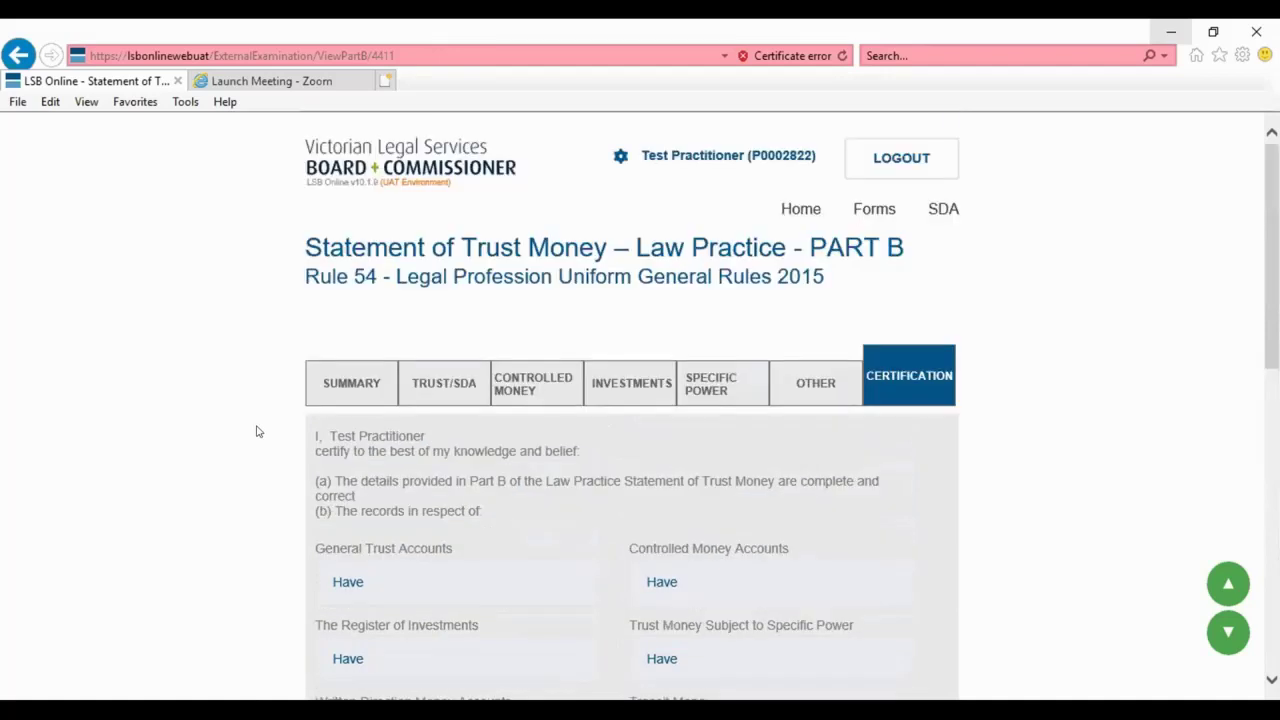
Step: Log out and log back in with the external examiner's username and password
{"action": "left_click", "coordinate": [903, 162]}
{"action": "left_click", "coordinate": [566, 393]}
{"action": "type", "text": "a0000219"}
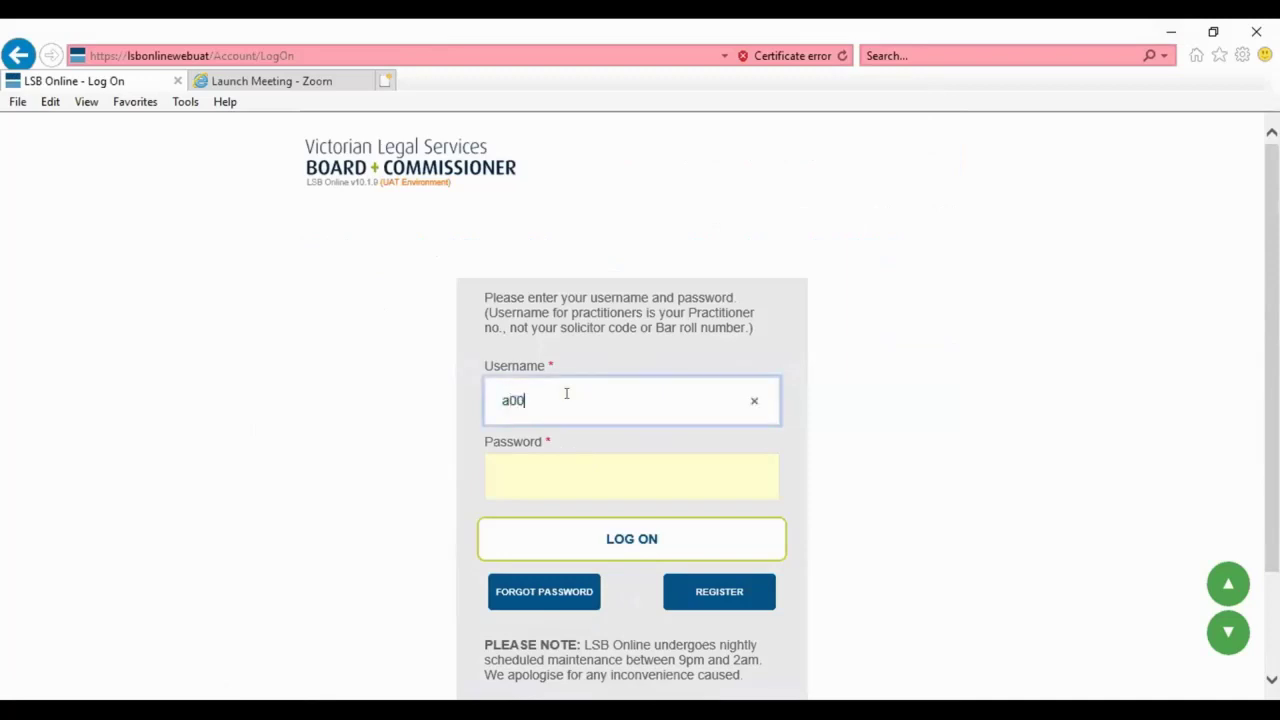
{"action": "key", "text": "Tab"}
{"action": "type", "text": "********"}
{"action": "key", "text": "Return"}
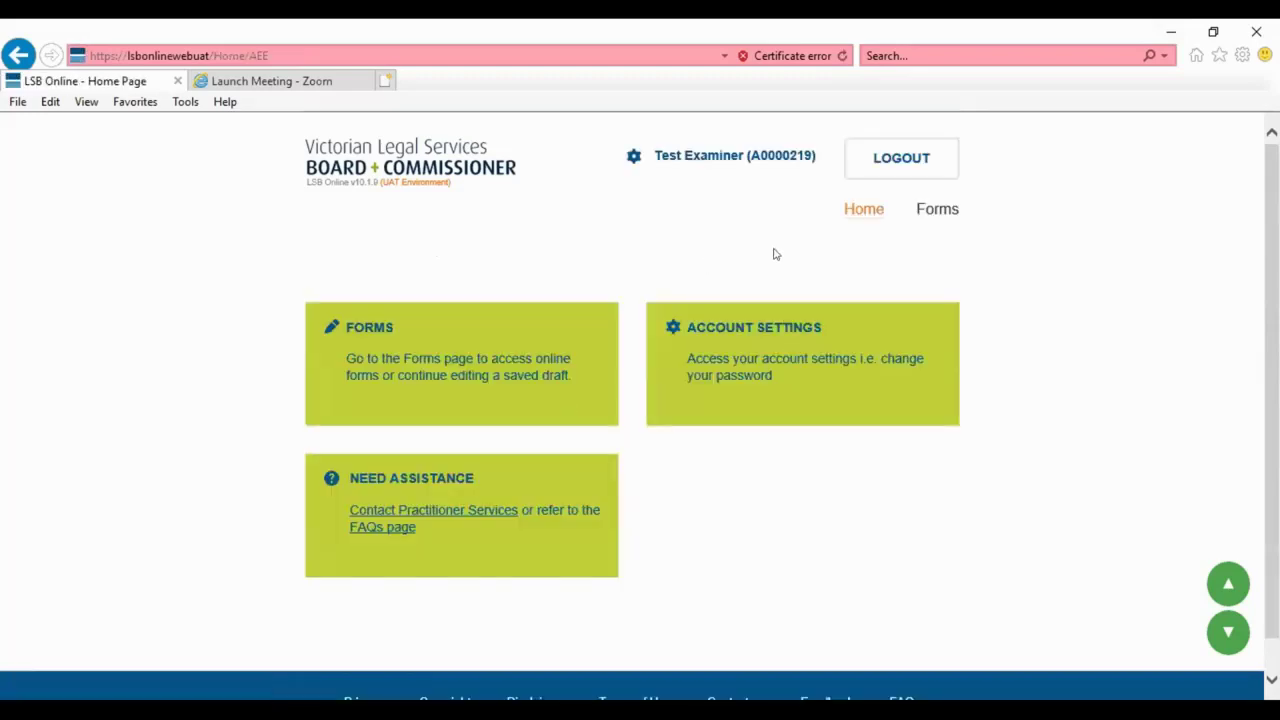
Step: Open the Forms list and expand Test Entity to see its form statuses
{"action": "left_click", "coordinate": [914, 210]}
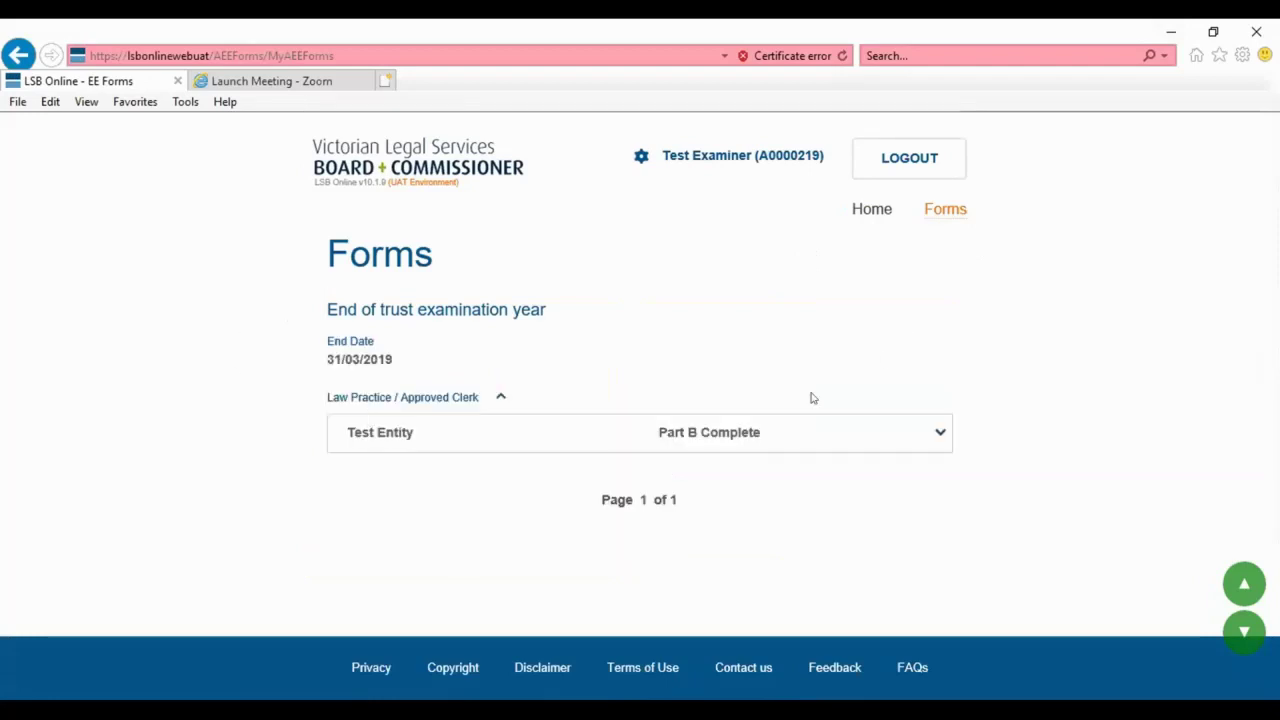
{"action": "left_click", "coordinate": [779, 432]}
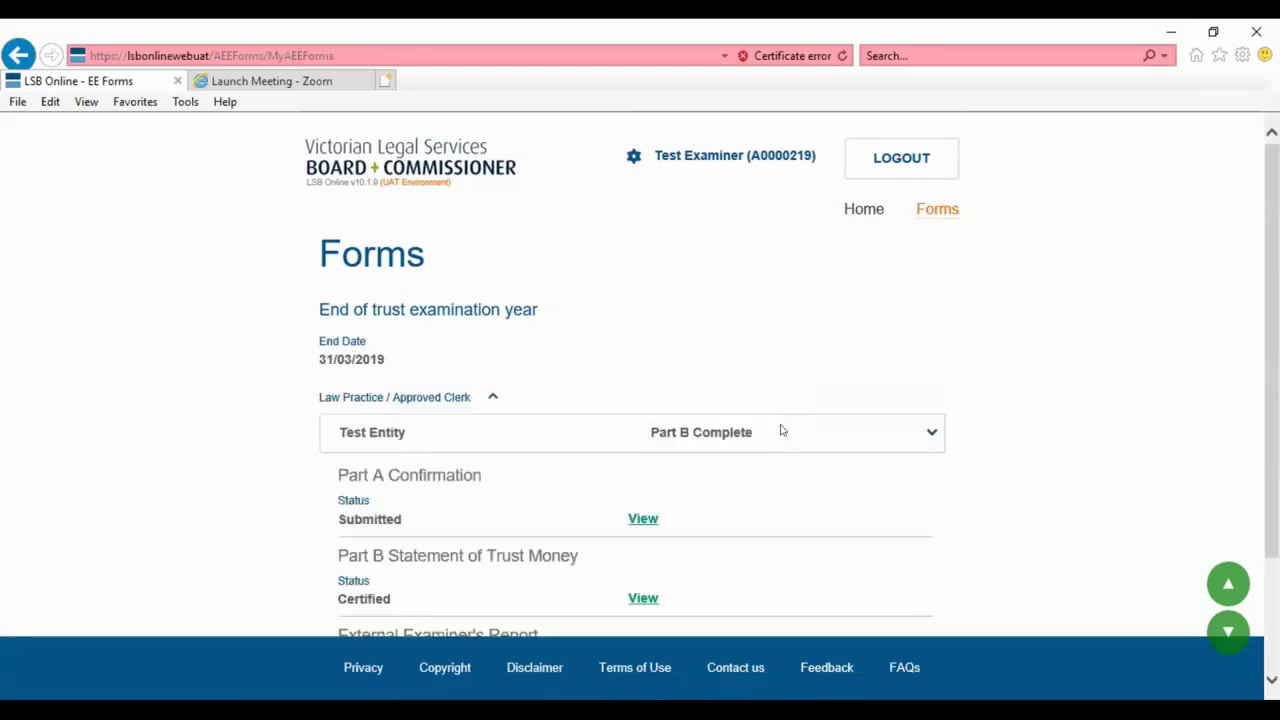
{"action": "scroll", "coordinate": [757, 384], "scroll_direction": "down", "scroll_amount": 3}
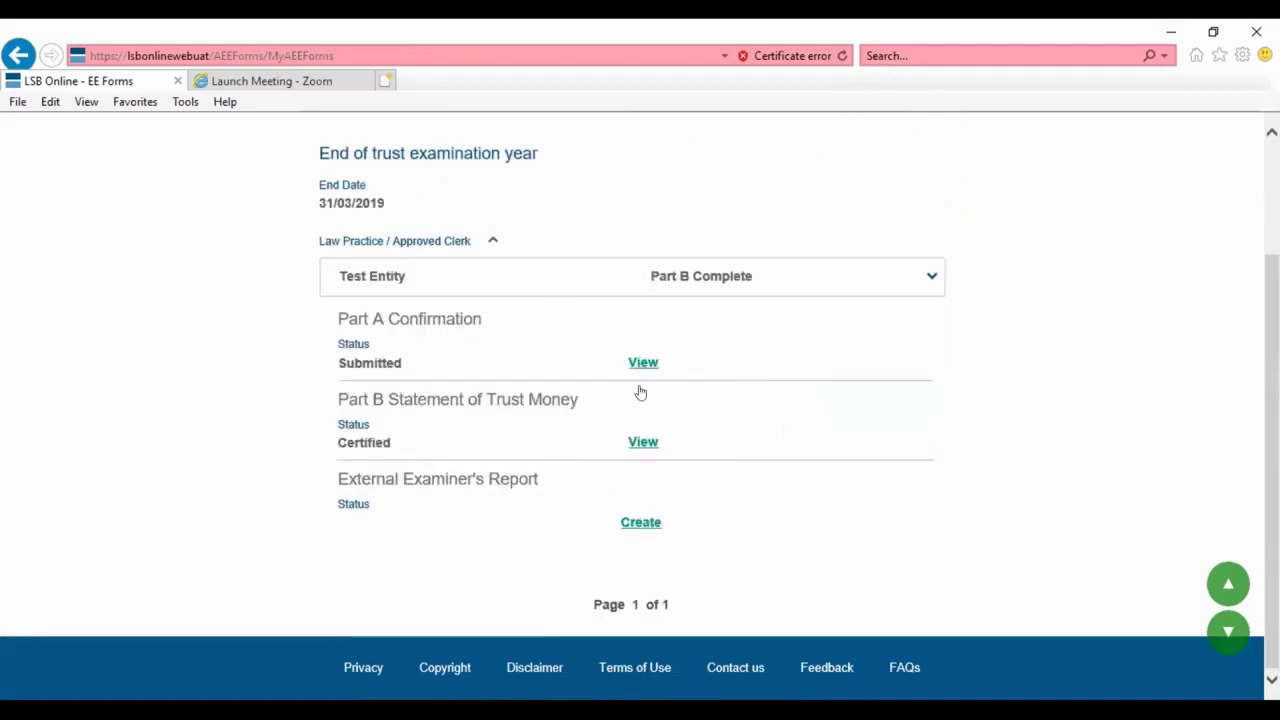
Step: Create a new External Examiner's Report for Test Entity and review its first section
{"action": "left_click", "coordinate": [648, 522]}
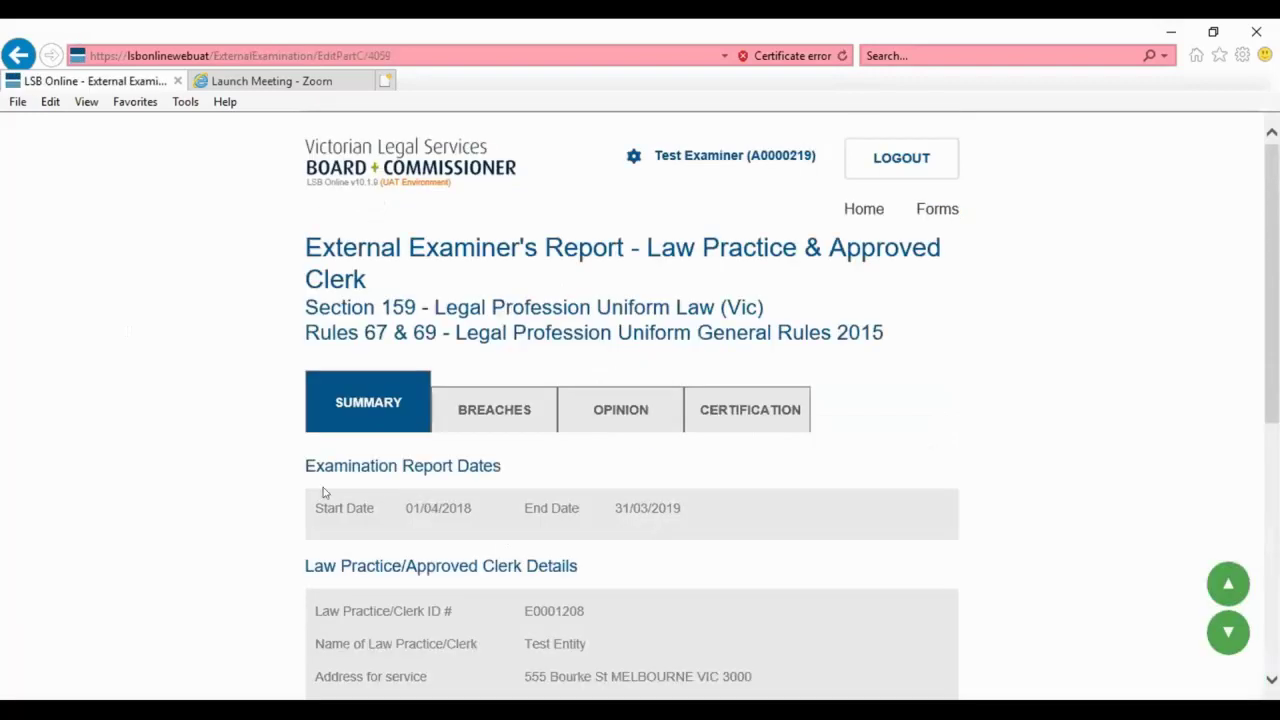
{"action": "scroll", "coordinate": [175, 392], "scroll_direction": "down", "scroll_amount": 1}
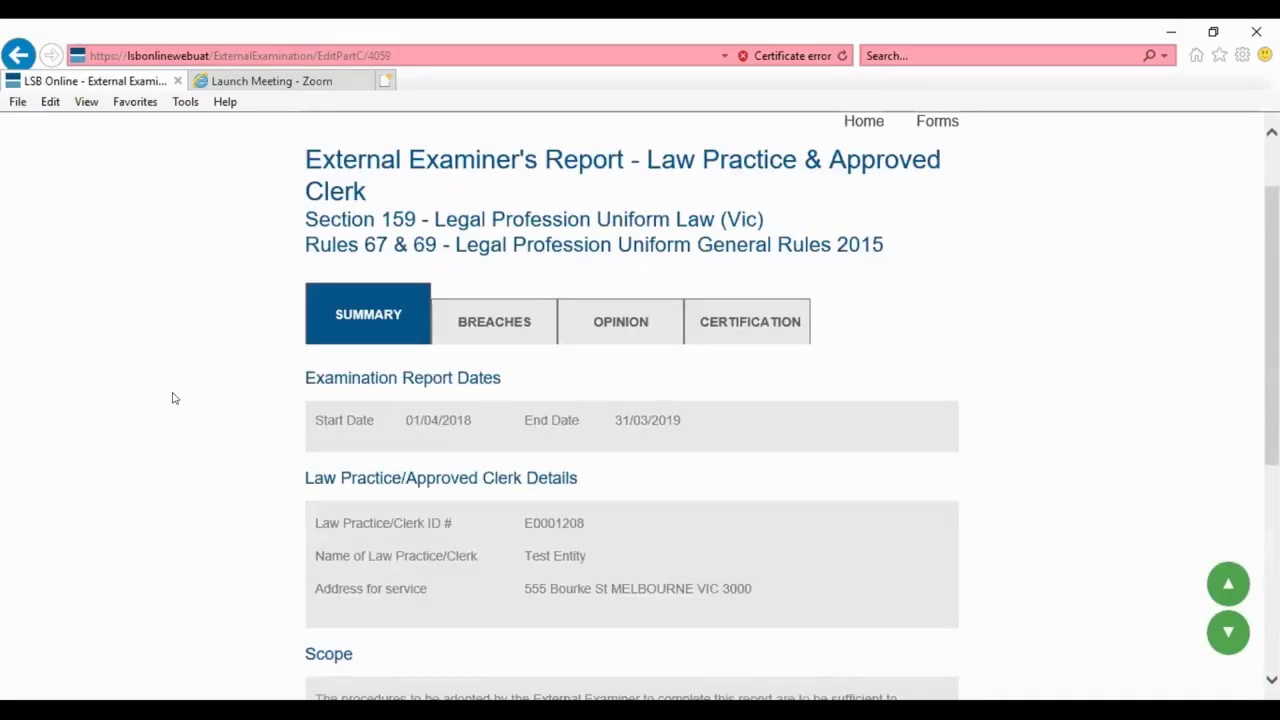
{"action": "scroll", "coordinate": [167, 400], "scroll_direction": "down", "scroll_amount": 1}
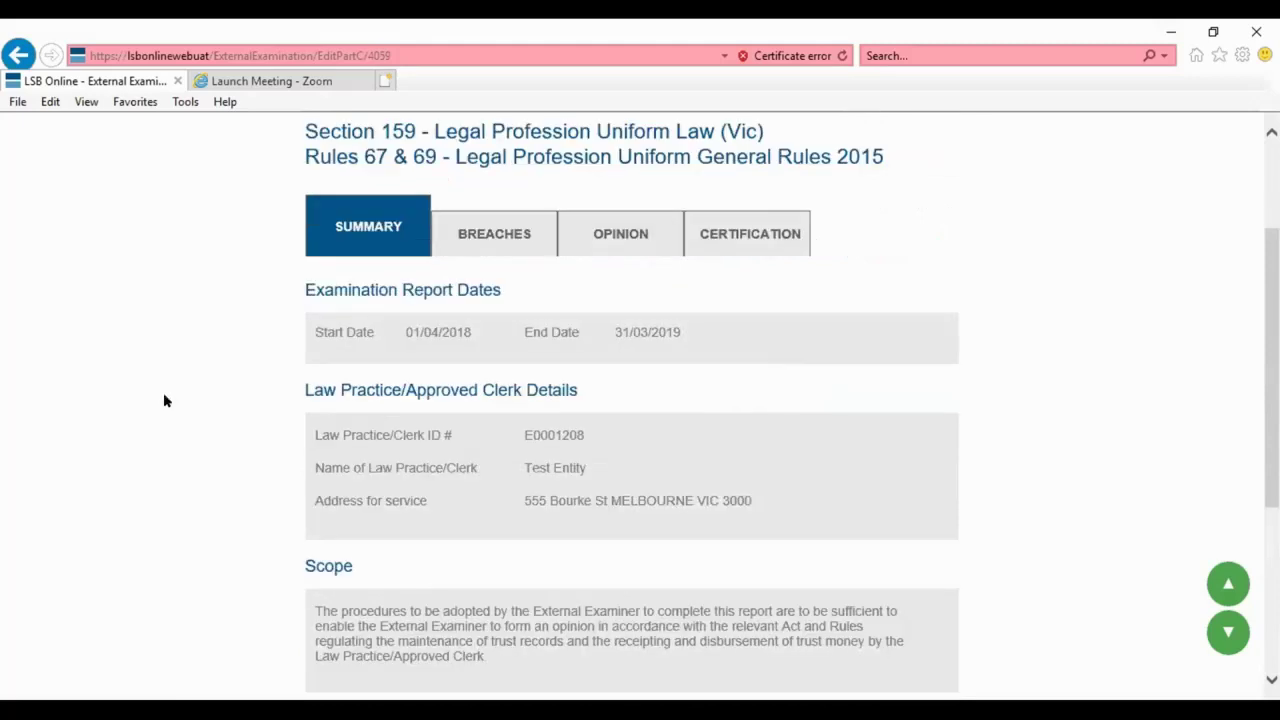
{"action": "scroll", "coordinate": [158, 400], "scroll_direction": "down", "scroll_amount": 1}
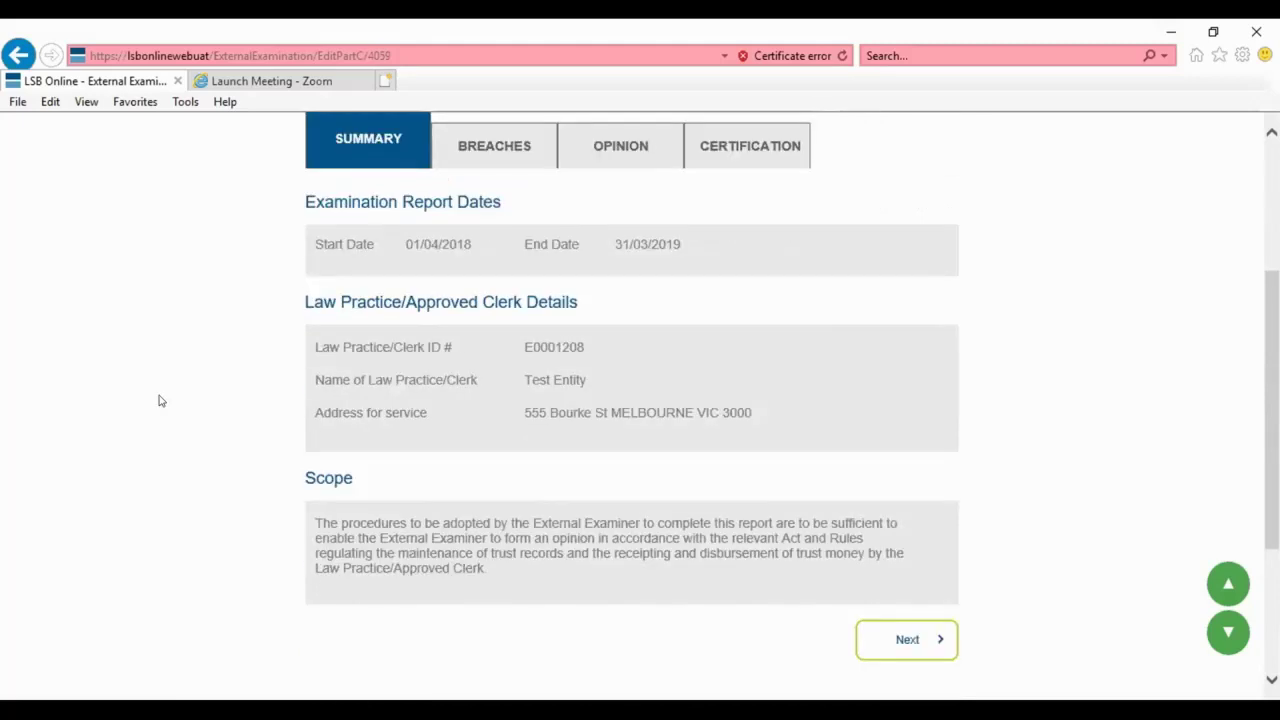
{"action": "scroll", "coordinate": [158, 400], "scroll_direction": "down", "scroll_amount": 1}
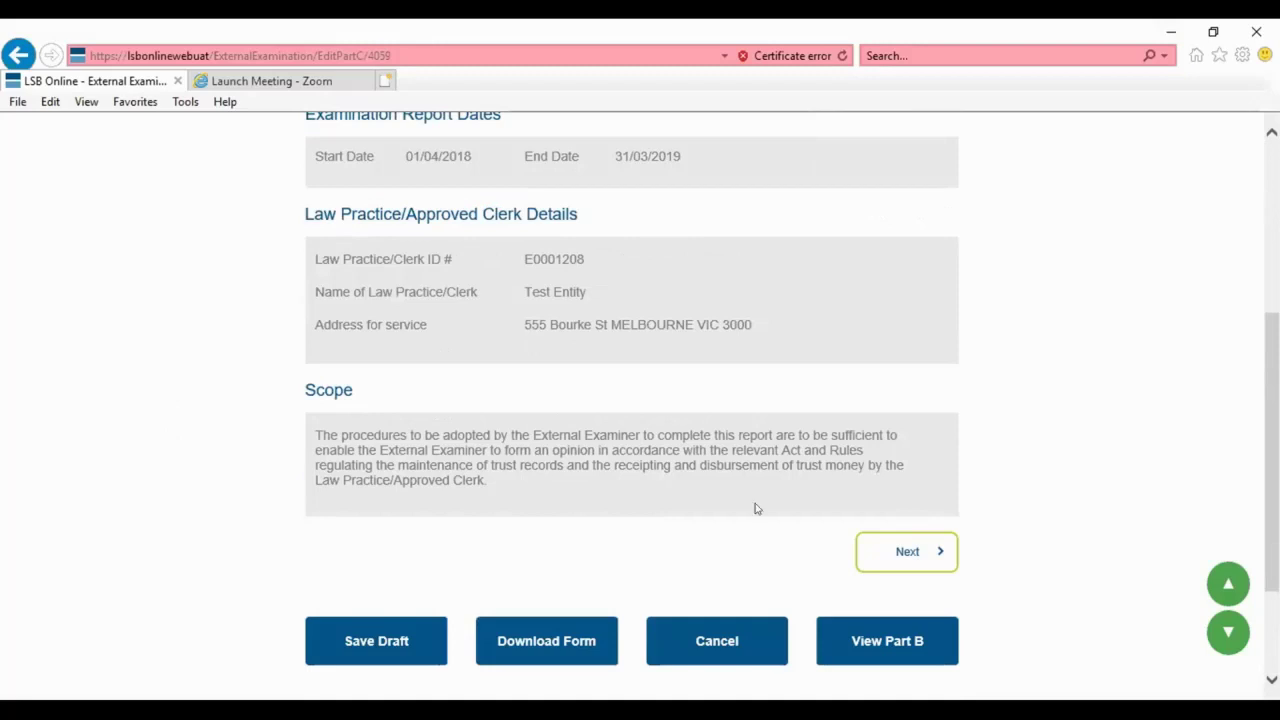
Step: On the Breaches tab, answer Yes to breaches of legislation and start adding a breach
{"action": "left_click", "coordinate": [919, 554]}
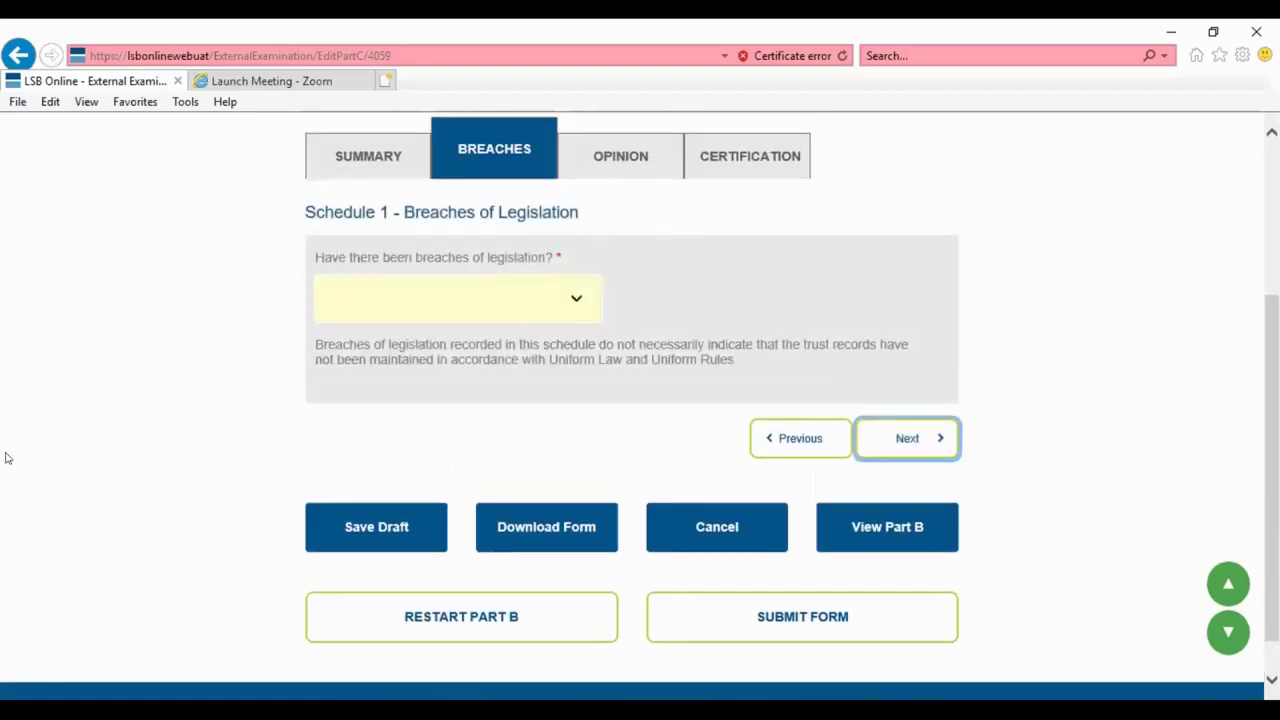
{"action": "scroll", "coordinate": [150, 390], "scroll_direction": "down", "scroll_amount": 1}
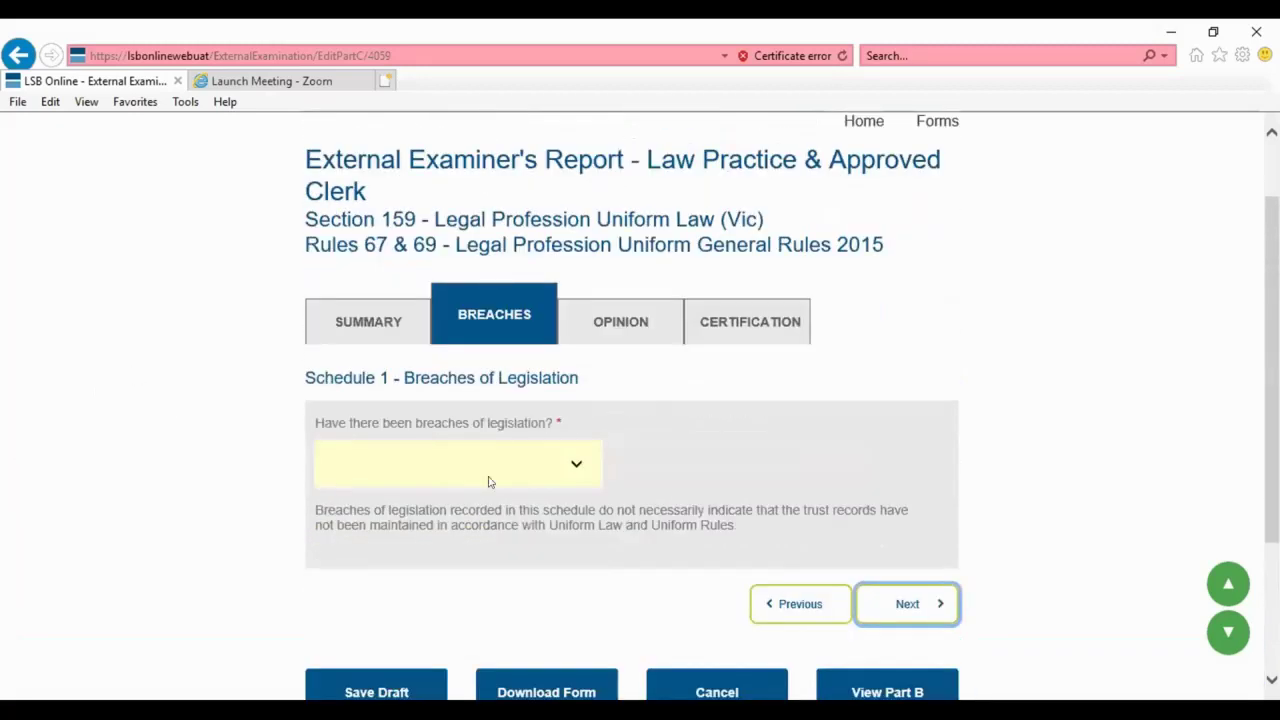
{"action": "left_click", "coordinate": [559, 461]}
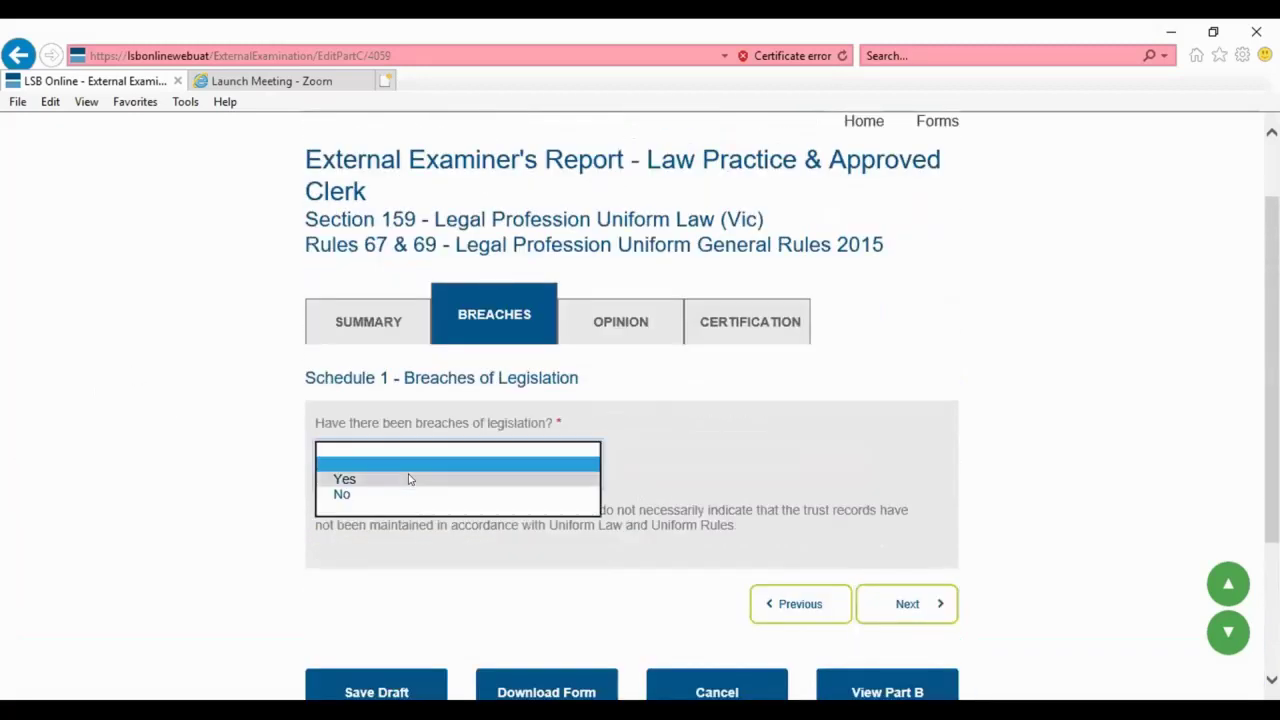
{"action": "left_click", "coordinate": [408, 477]}
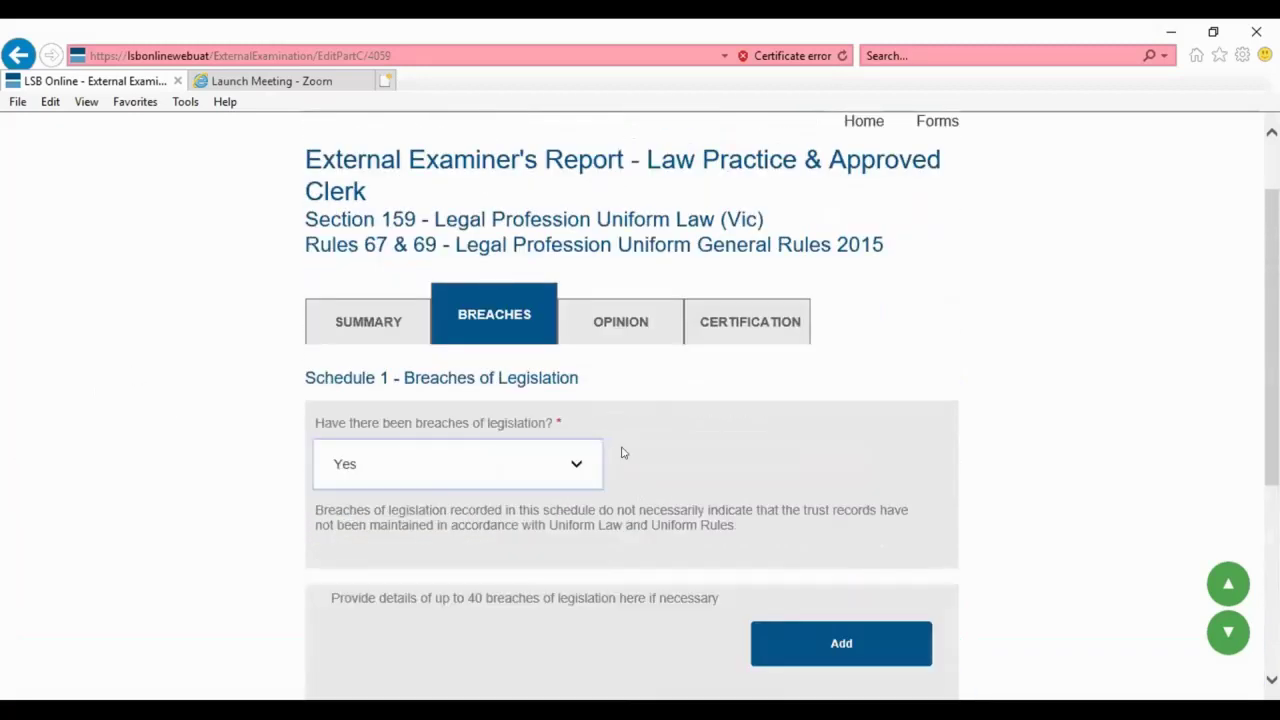
{"action": "left_click", "coordinate": [829, 640]}
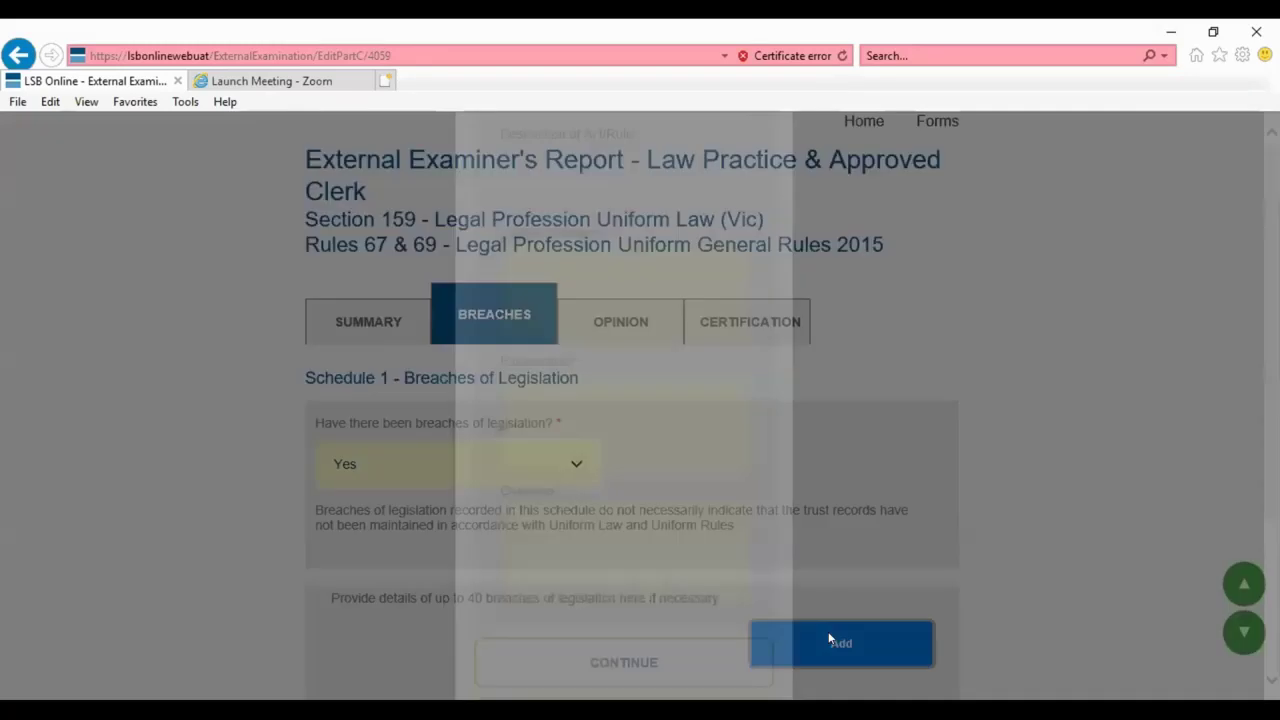
Step: Choose s147: Keeping Trust Records and enter 'enter extent of breach' as the extent
{"action": "left_click", "coordinate": [695, 256]}
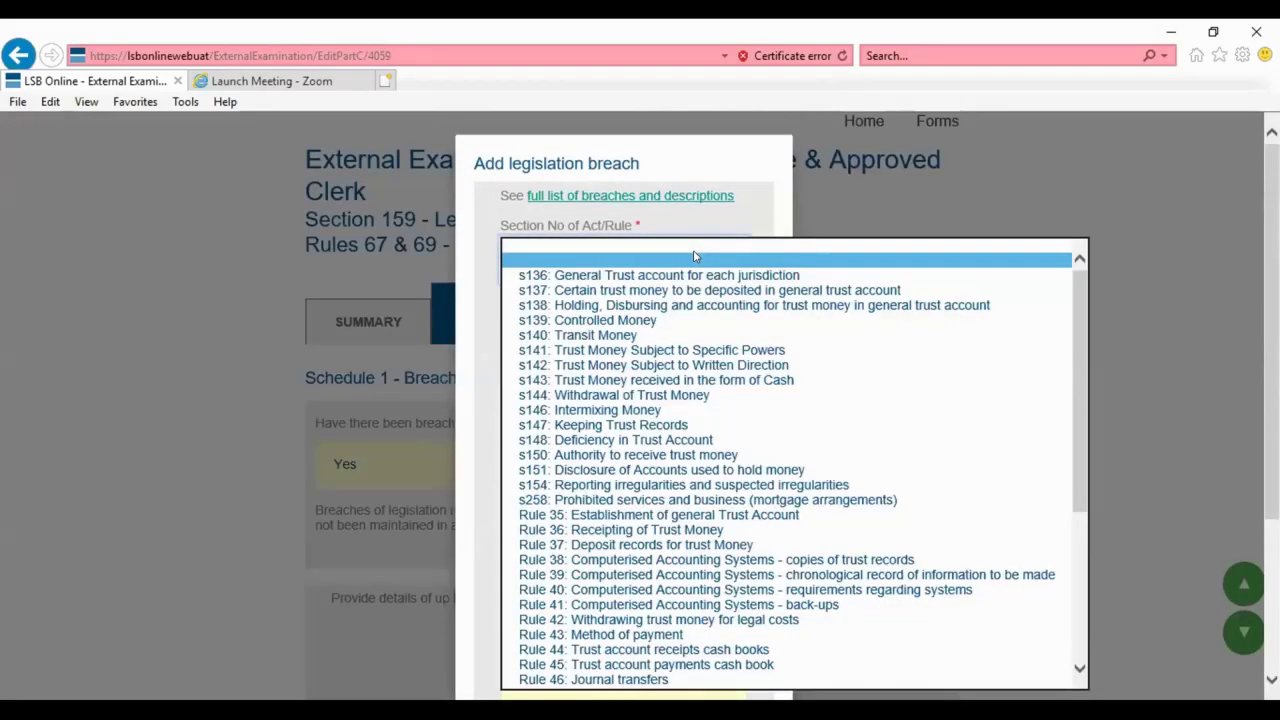
{"action": "left_click", "coordinate": [566, 425]}
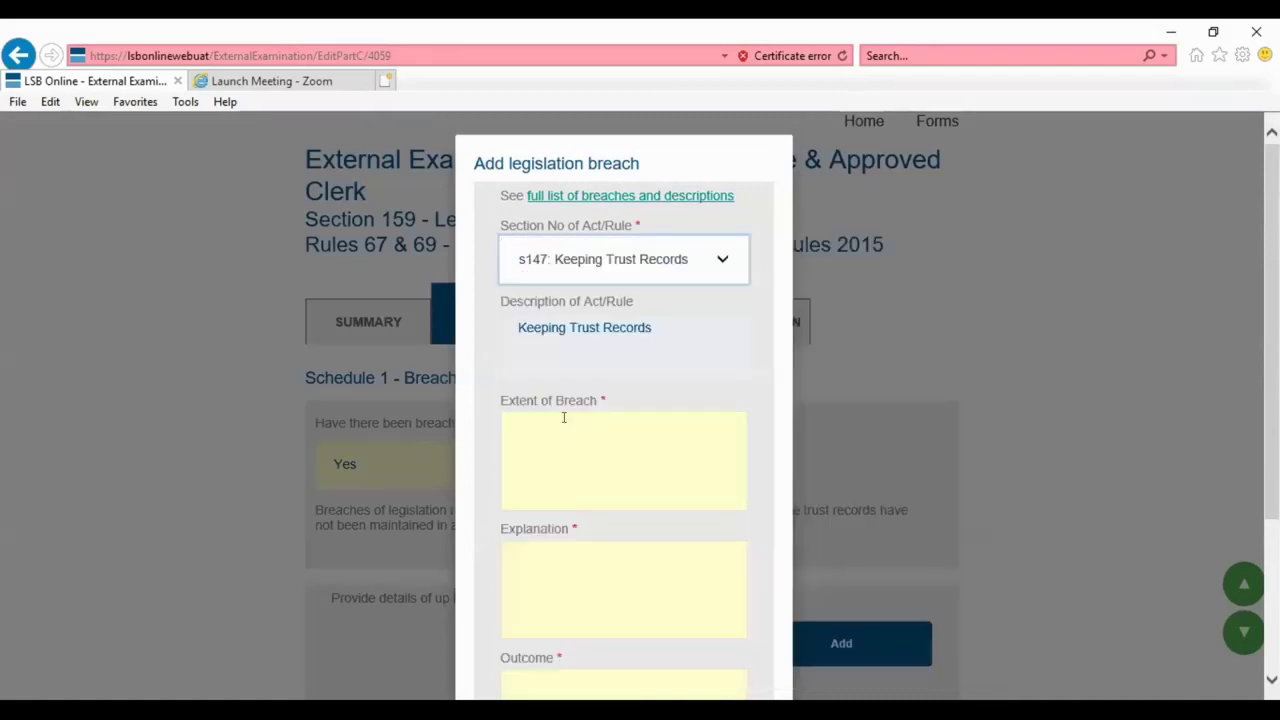
{"action": "left_click", "coordinate": [641, 462]}
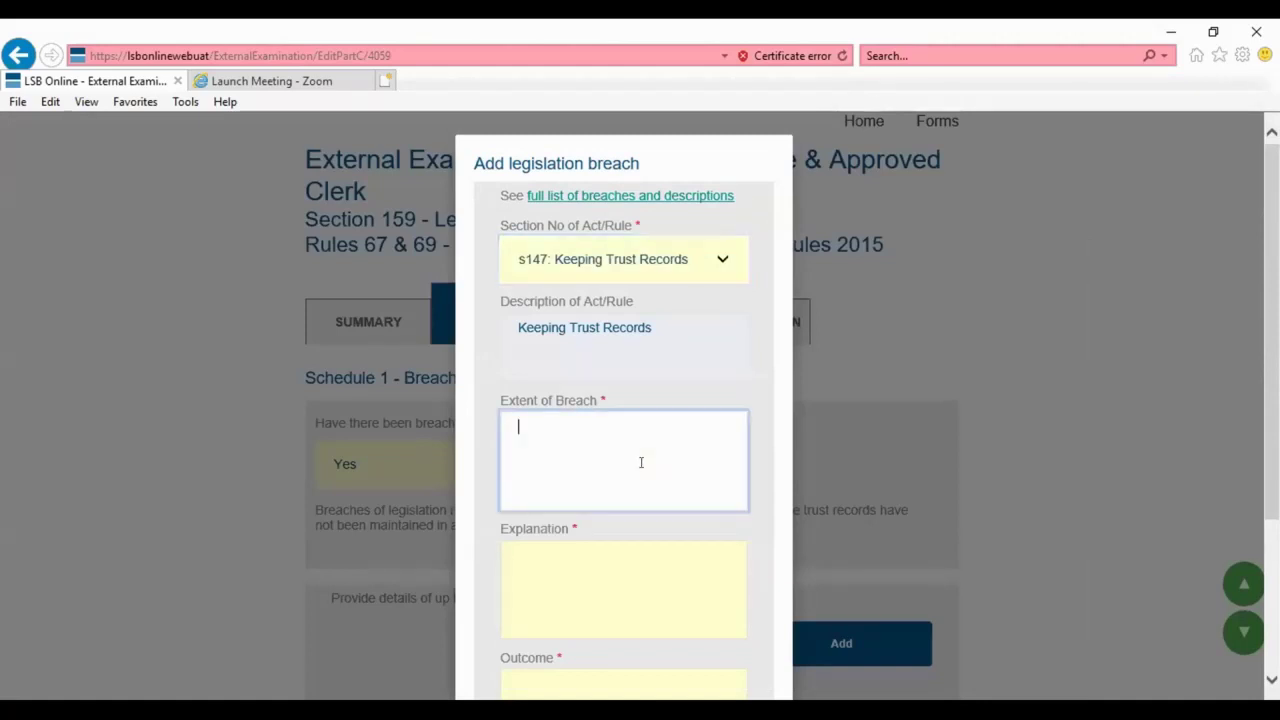
{"action": "type", "text": "en"}
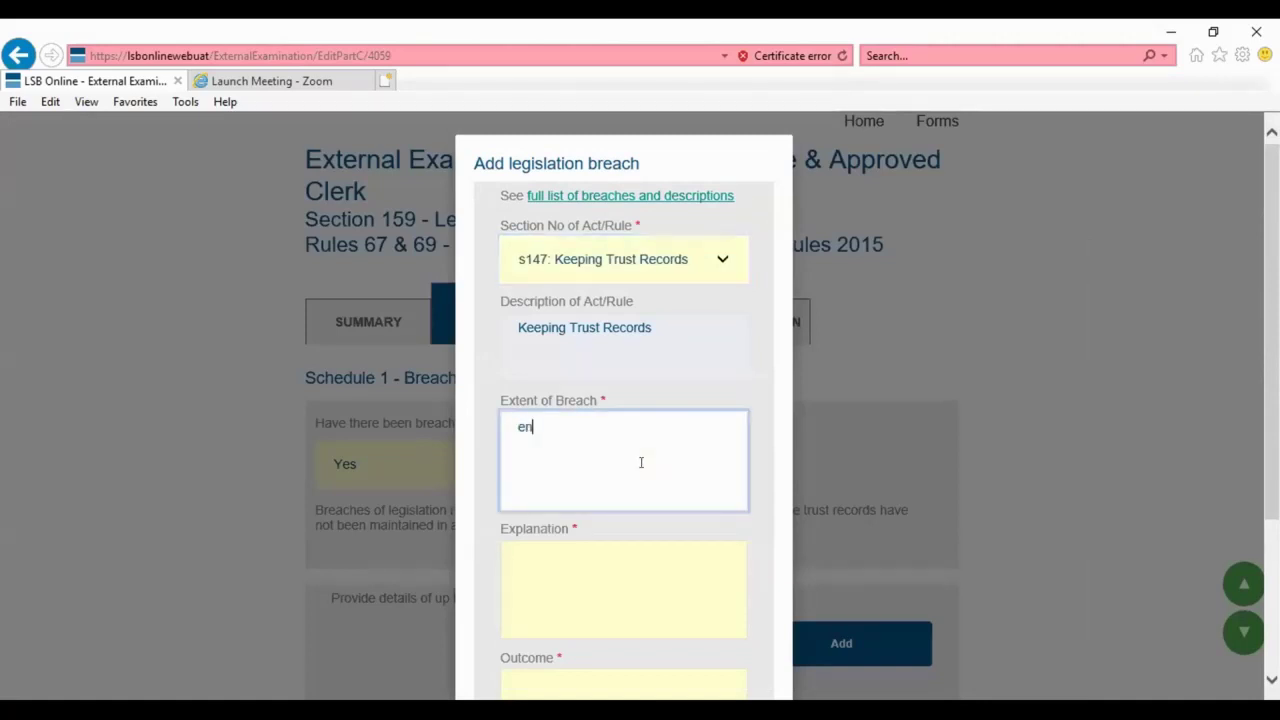
{"action": "type", "text": "ter ext"}
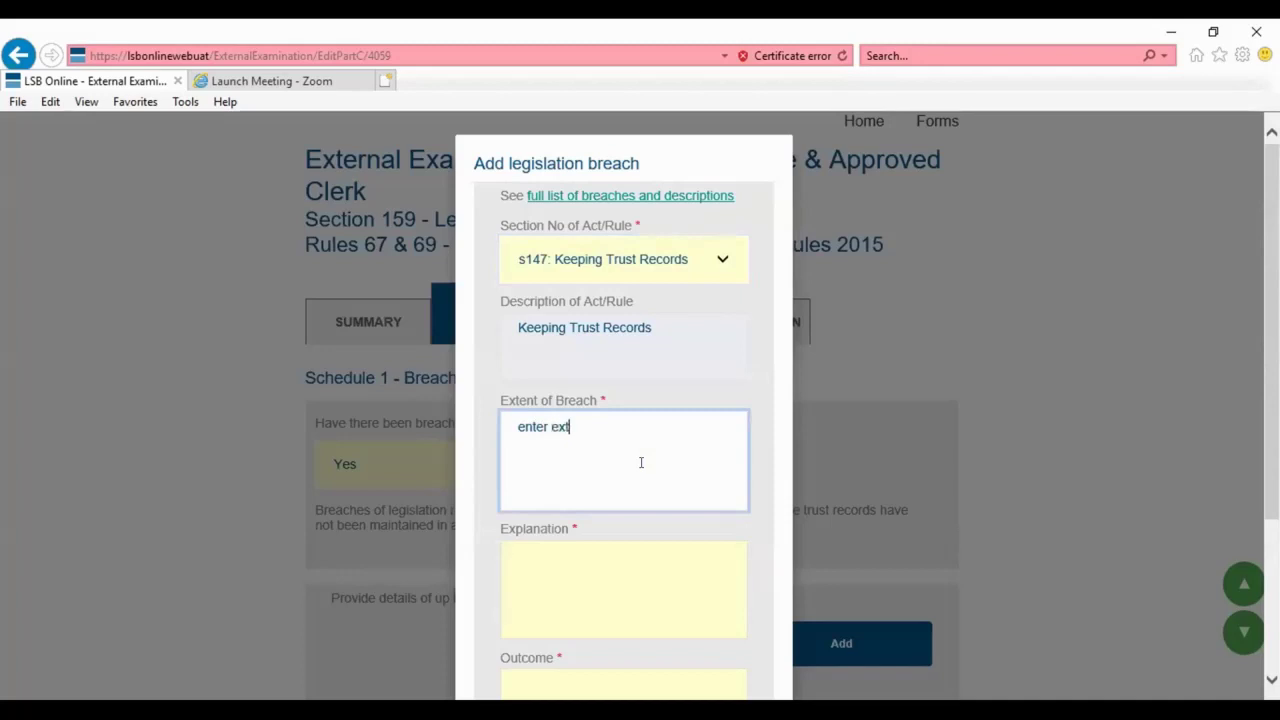
{"action": "type", "text": "ent of breach"}
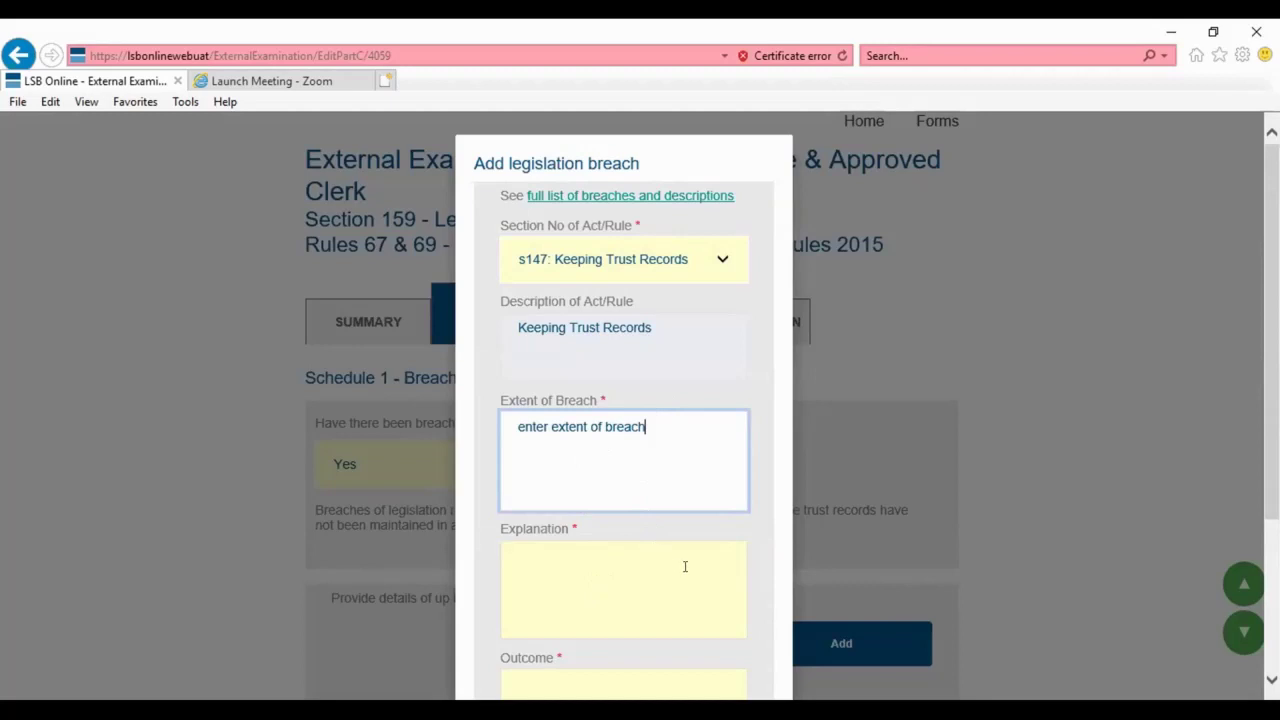
Step: Fill the Explanation with 'explanationq' and the Outcome with 'outcome'
{"action": "scroll", "coordinate": [688, 570], "scroll_direction": "down", "scroll_amount": 1}
{"action": "left_click", "coordinate": [656, 504]}
{"action": "type", "text": "explanationq"}
{"action": "key", "text": "Tab"}
{"action": "type", "text": "outcome"}
{"action": "key", "text": "Tab"}
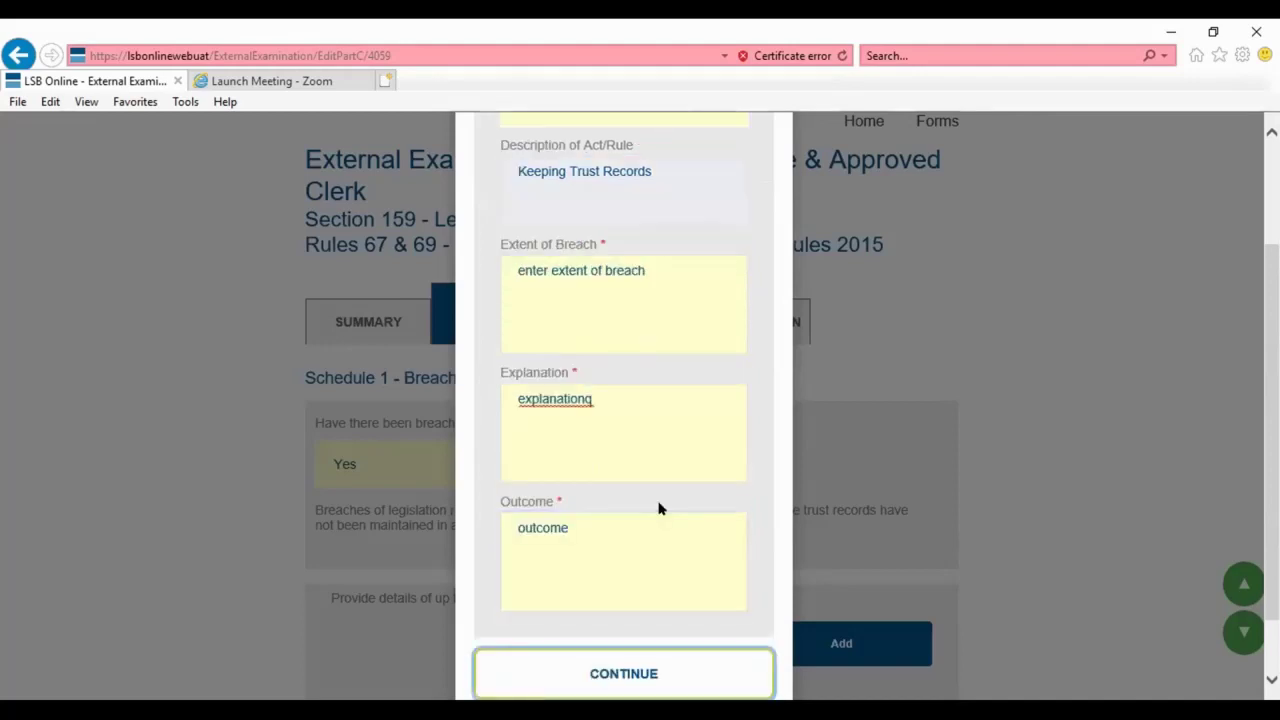
{"action": "scroll", "coordinate": [709, 571], "scroll_direction": "down", "scroll_amount": 1}
Step: Add the s147 breach to the schedule and save the report as a draft
{"action": "left_click", "coordinate": [550, 597]}
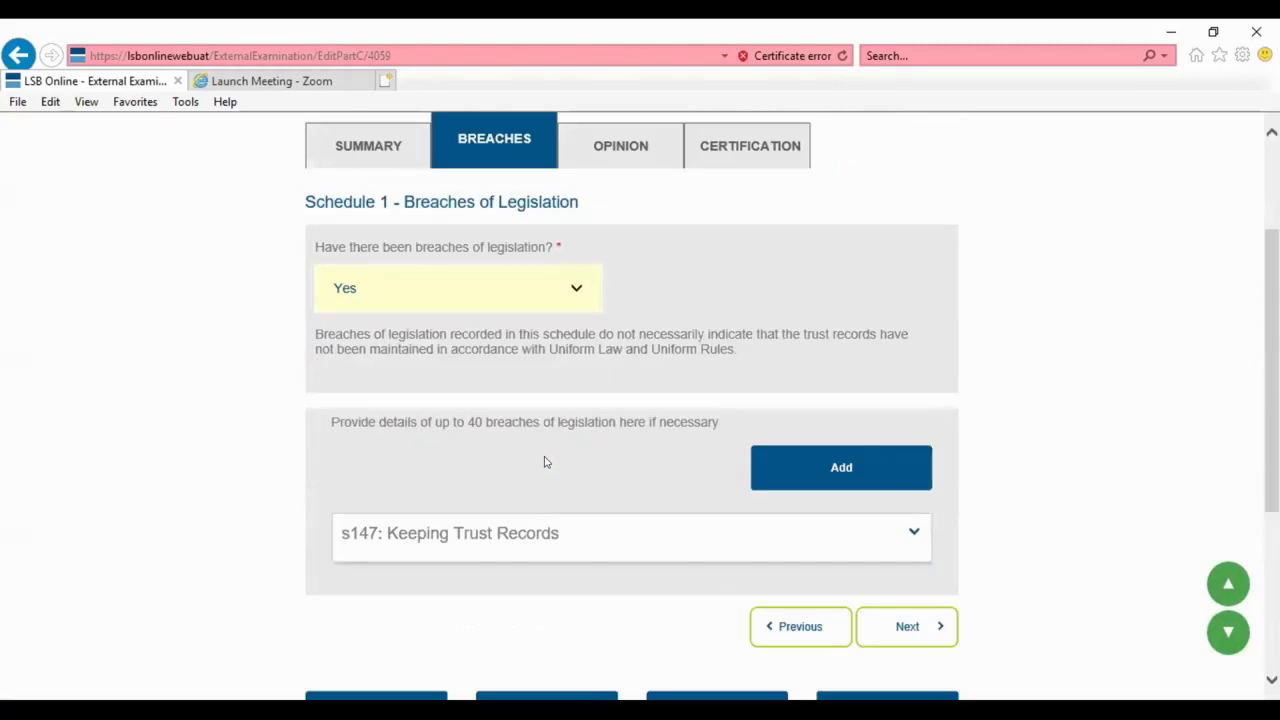
{"action": "scroll", "coordinate": [545, 462], "scroll_direction": "down", "scroll_amount": 1}
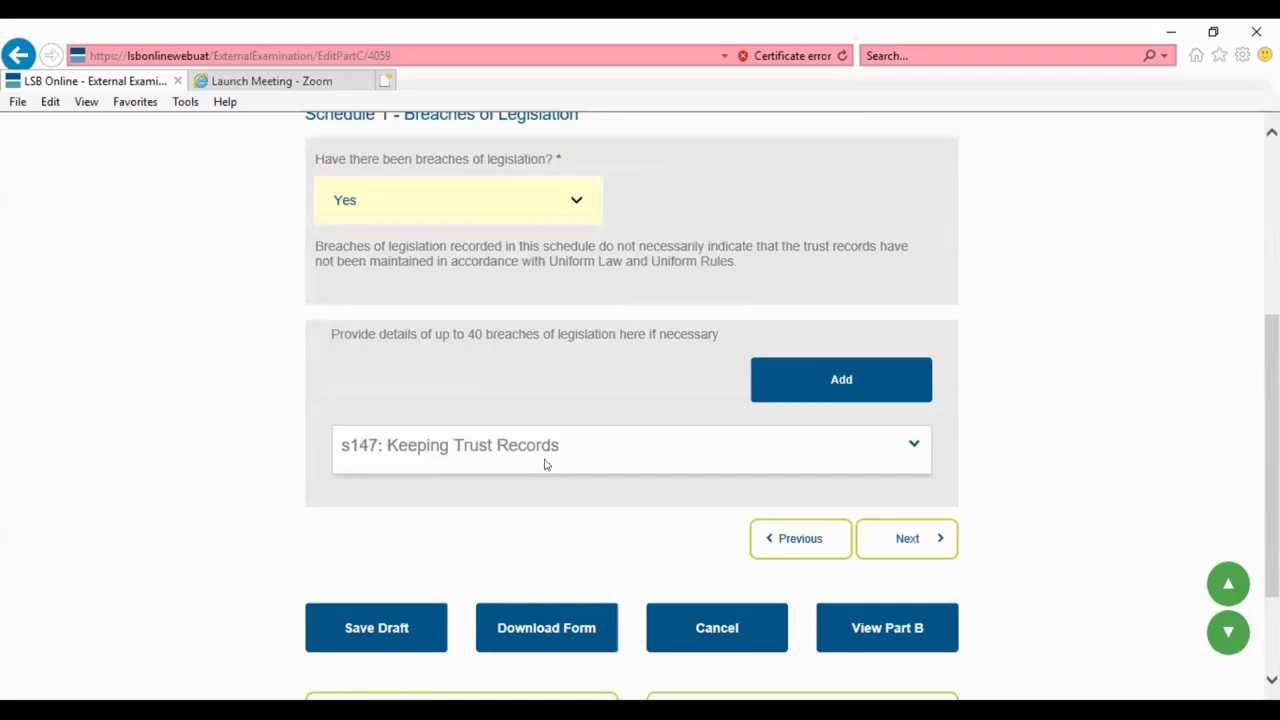
{"action": "scroll", "coordinate": [545, 462], "scroll_direction": "down", "scroll_amount": 1}
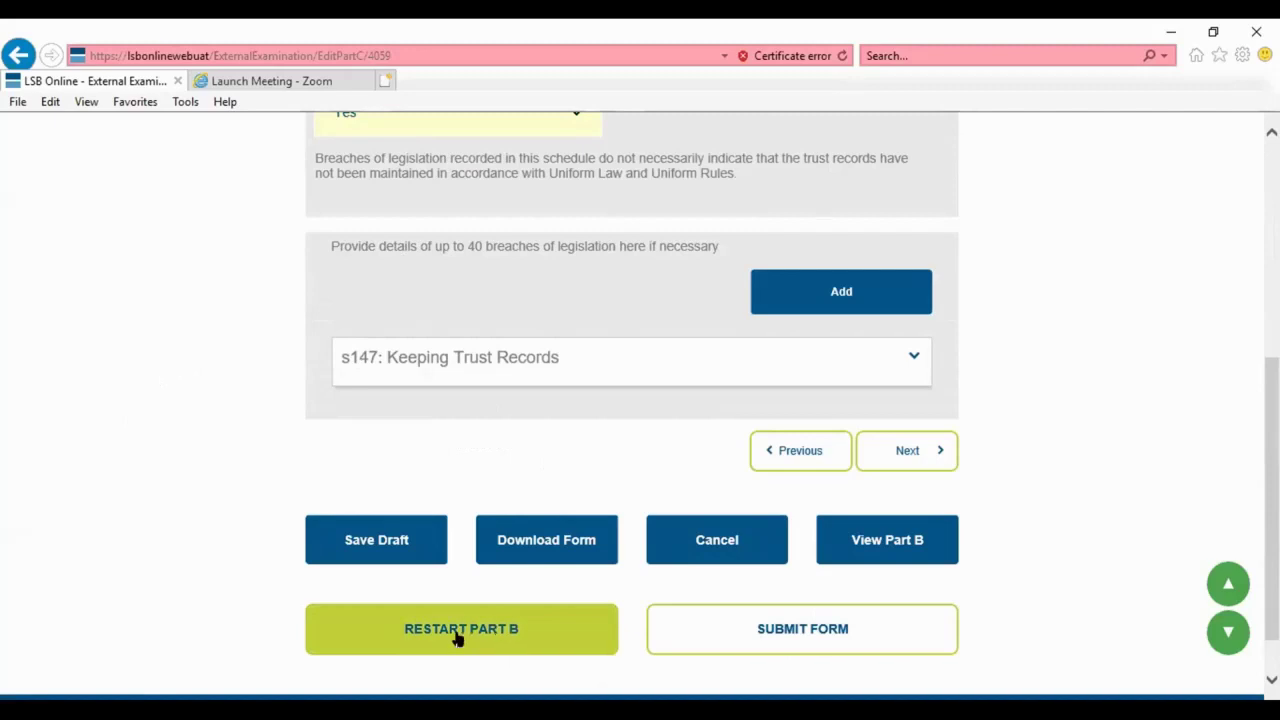
{"action": "left_click", "coordinate": [409, 540]}
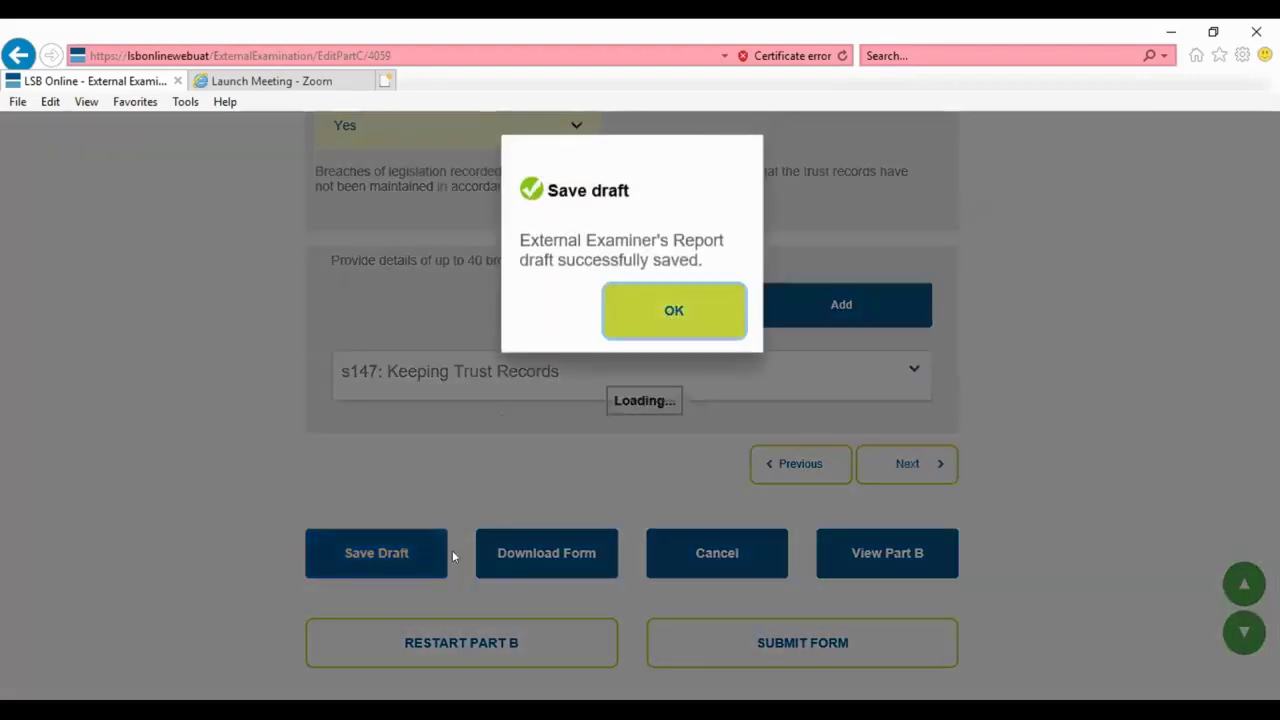
{"action": "left_click", "coordinate": [671, 314]}
Step: Cancel the Restart Part B prompt and advance to the Opinion section
{"action": "left_click", "coordinate": [466, 645]}
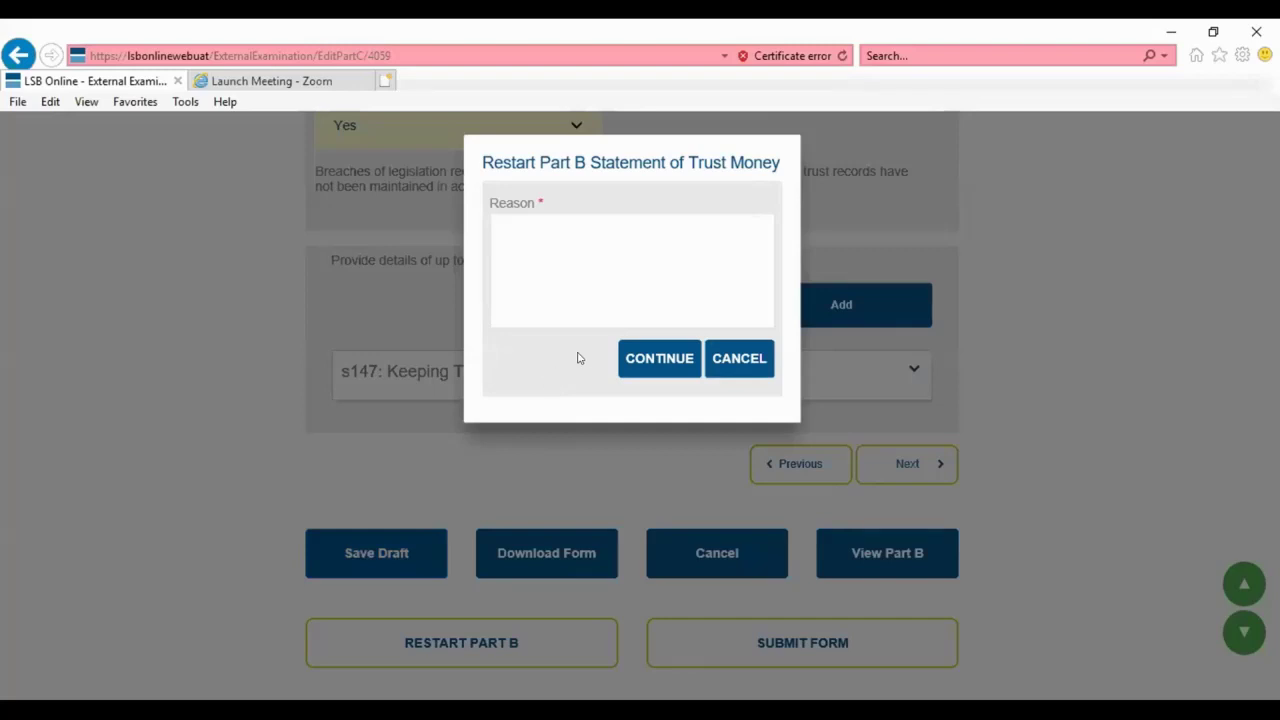
{"action": "left_click", "coordinate": [754, 360]}
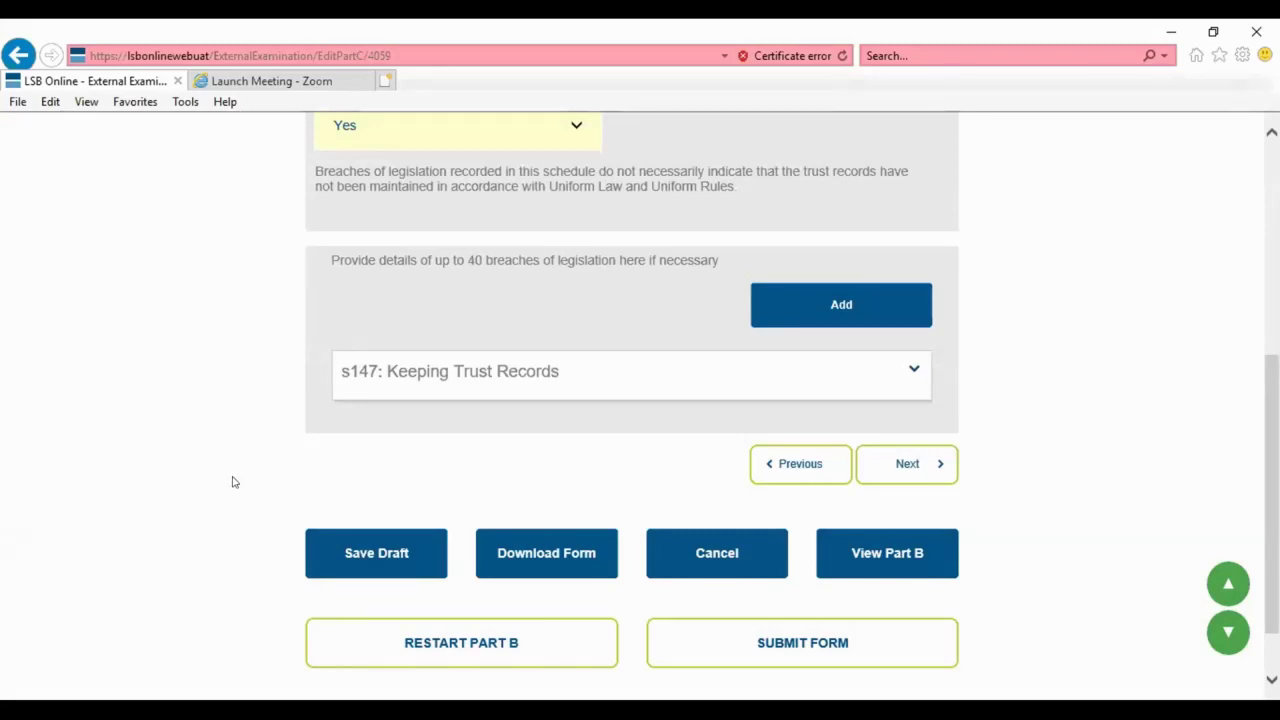
{"action": "scroll", "coordinate": [230, 482], "scroll_direction": "up", "scroll_amount": 2}
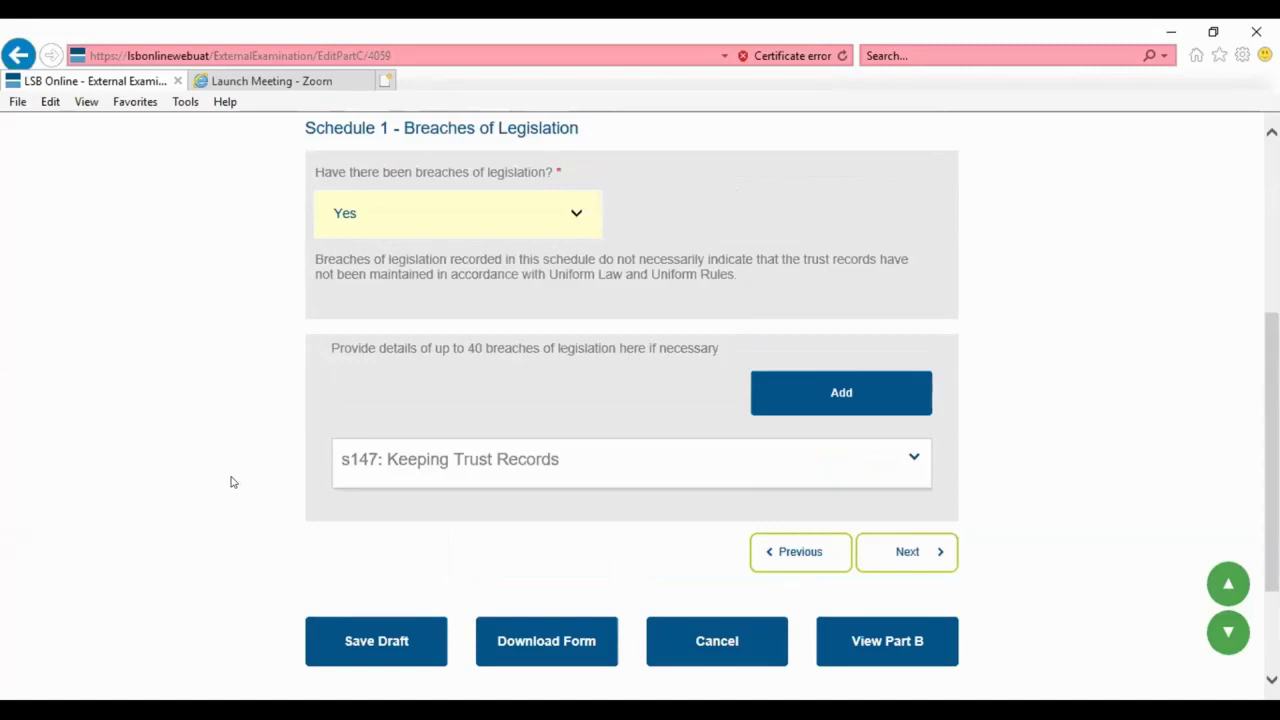
{"action": "left_click", "coordinate": [938, 549]}
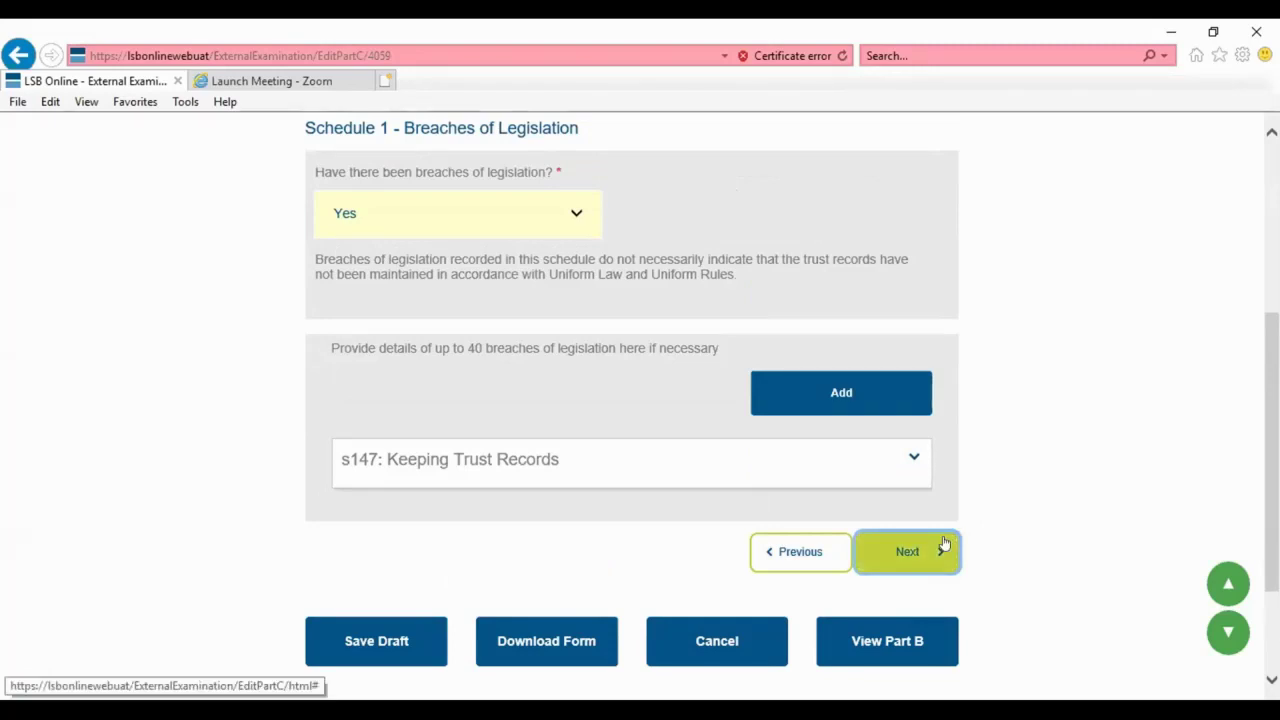
{"action": "left_click", "coordinate": [940, 546]}
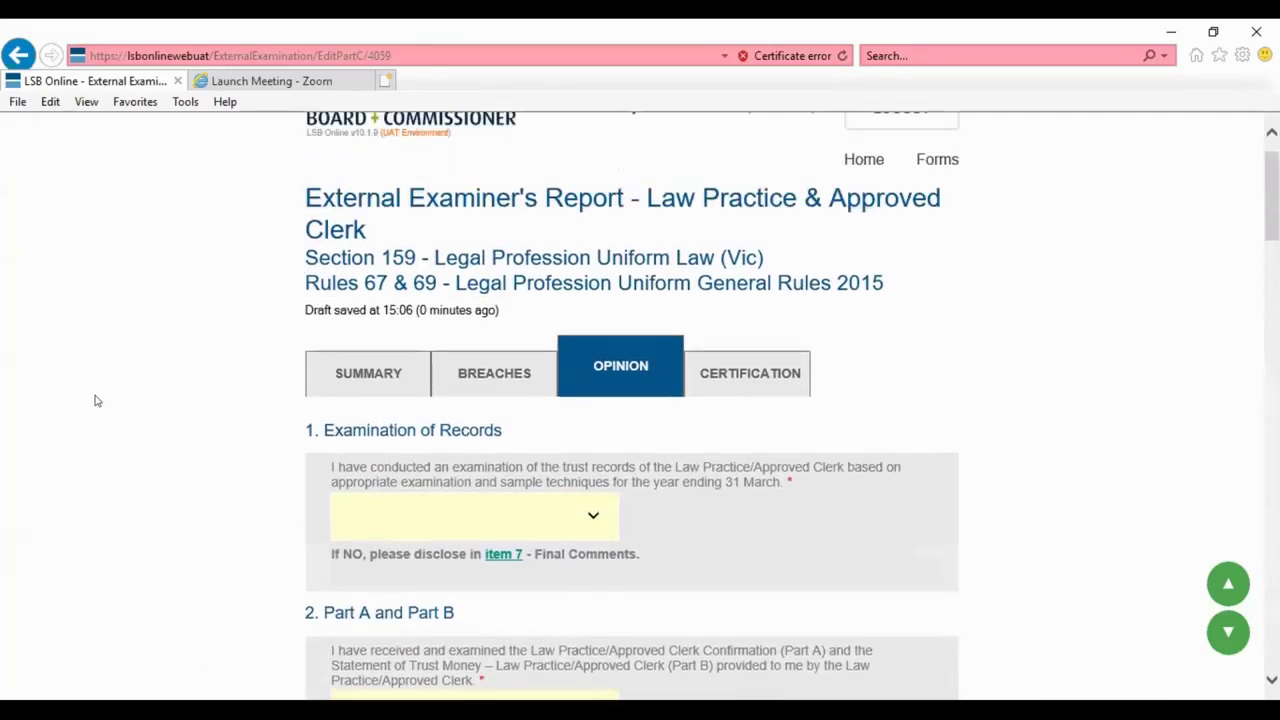
Step: Answer Yes to Examination of Records and to receiving Part A and Part B
{"action": "scroll", "coordinate": [99, 402], "scroll_direction": "down", "scroll_amount": 2}
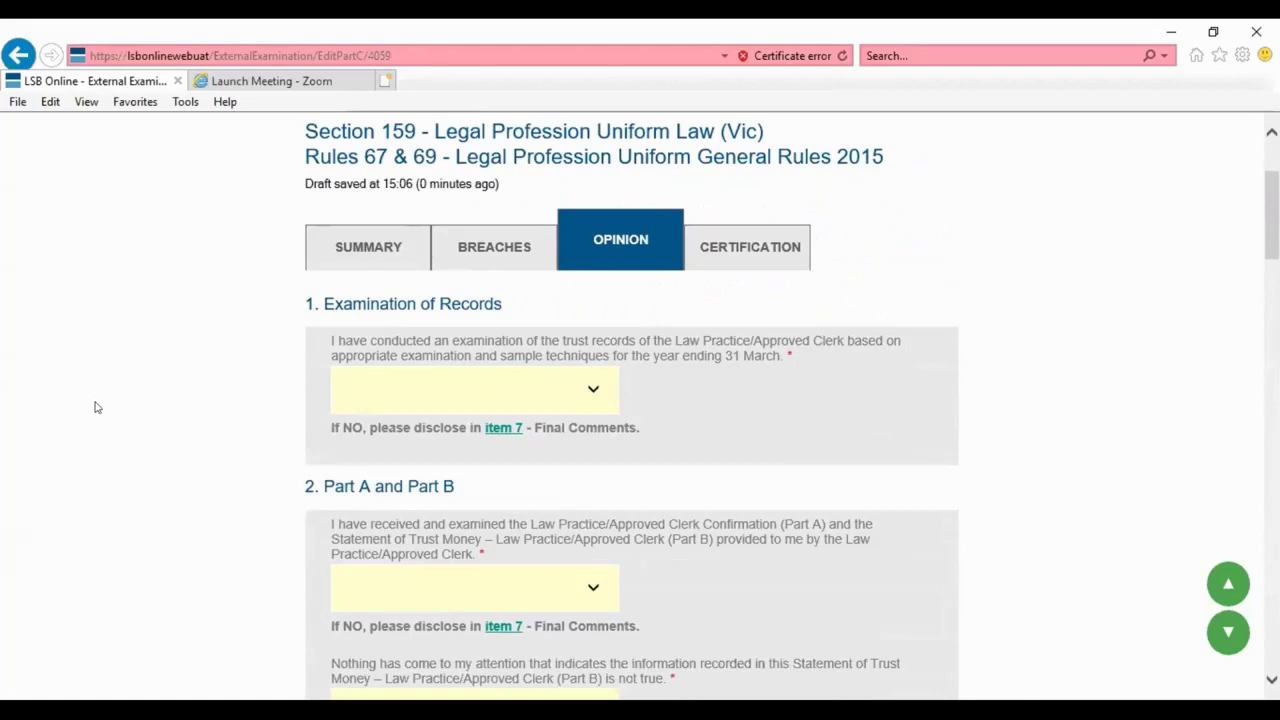
{"action": "left_click", "coordinate": [573, 388]}
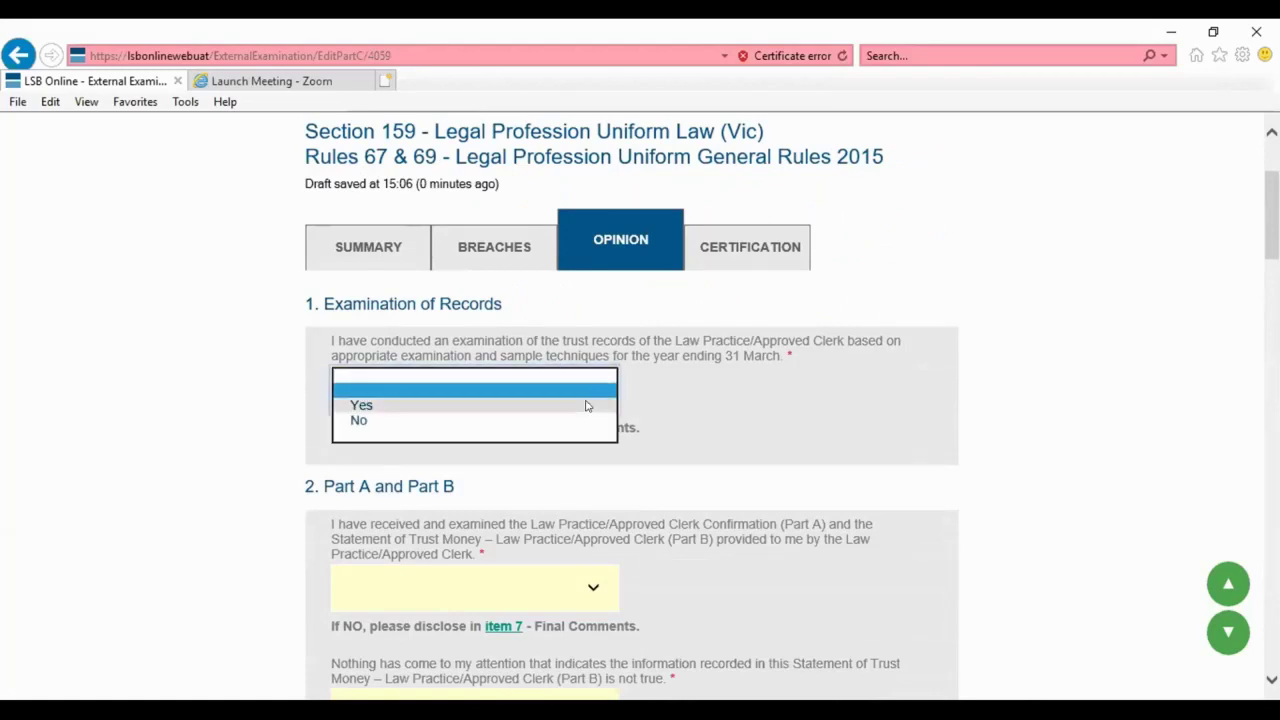
{"action": "left_click", "coordinate": [586, 406]}
{"action": "scroll", "coordinate": [563, 420], "scroll_direction": "down", "scroll_amount": 3}
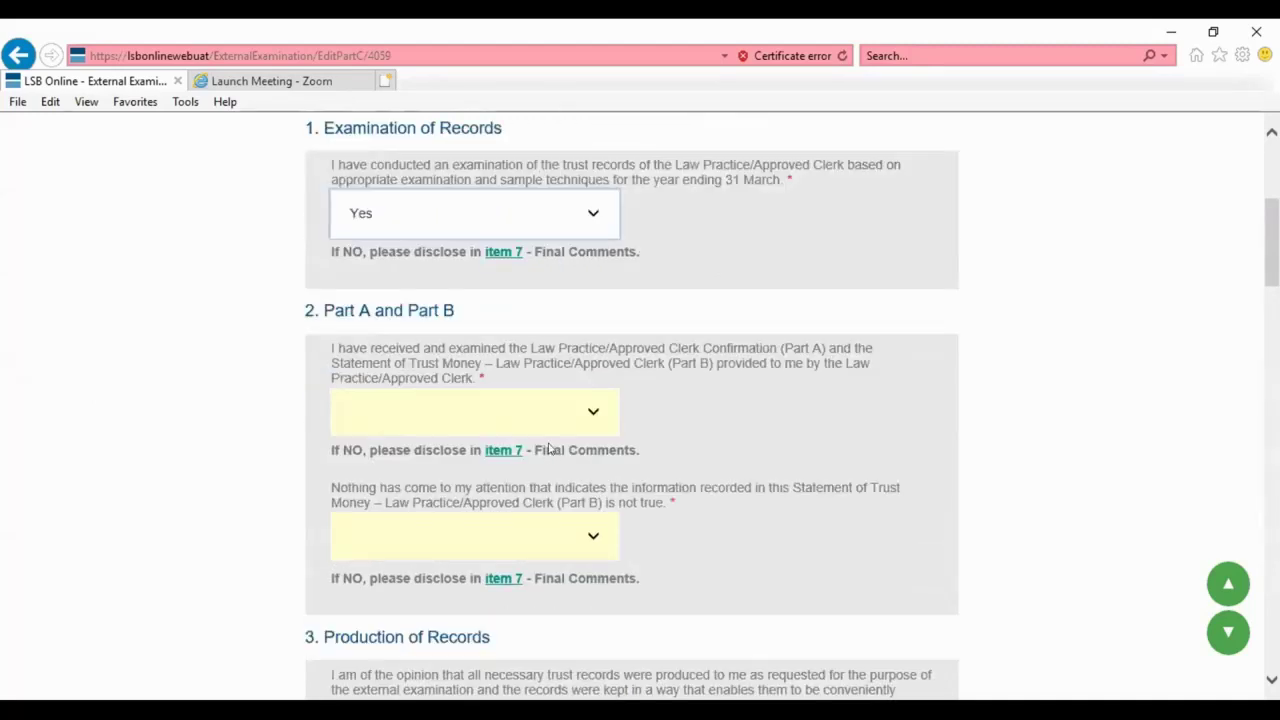
{"action": "left_click", "coordinate": [591, 413]}
{"action": "left_click", "coordinate": [572, 428]}
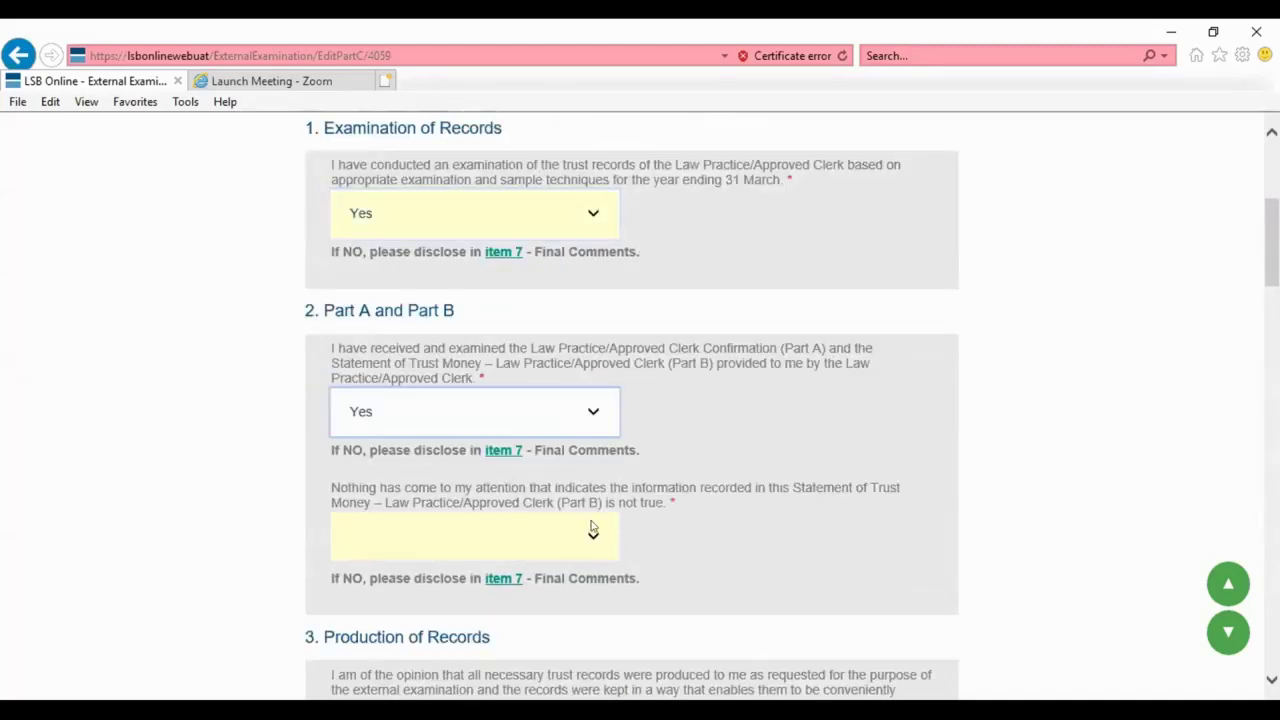
Step: Answer Yes to the Part B truth question and to Production of Records
{"action": "left_click", "coordinate": [580, 537]}
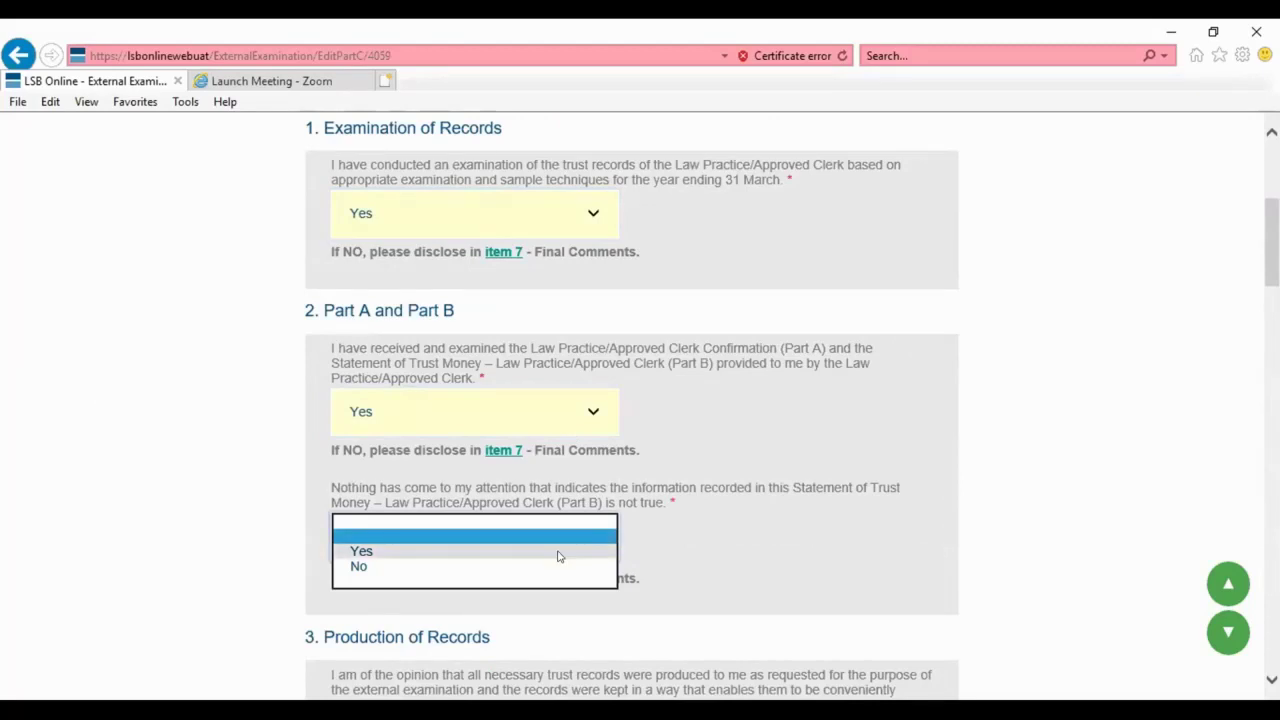
{"action": "left_click", "coordinate": [559, 553]}
{"action": "scroll", "coordinate": [712, 550], "scroll_direction": "down", "scroll_amount": 3}
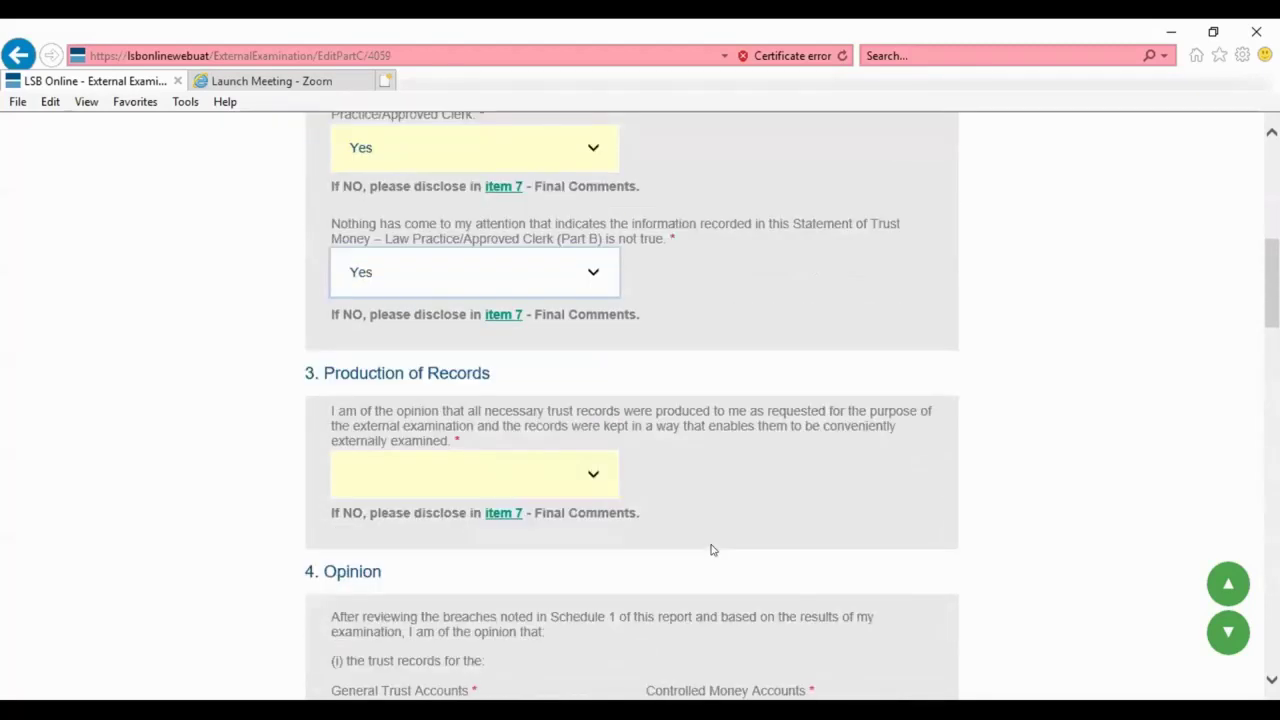
{"action": "left_click", "coordinate": [596, 472]}
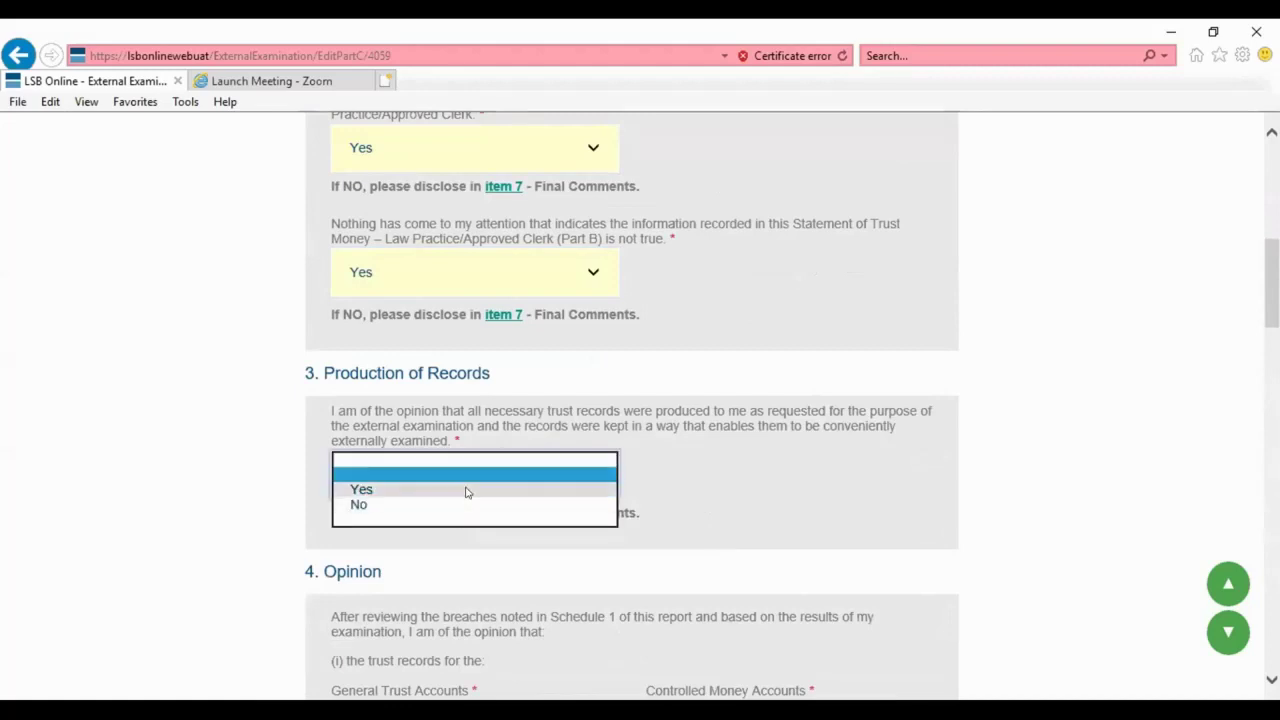
{"action": "left_click", "coordinate": [468, 490]}
{"action": "scroll", "coordinate": [742, 530], "scroll_direction": "down", "scroll_amount": 3}
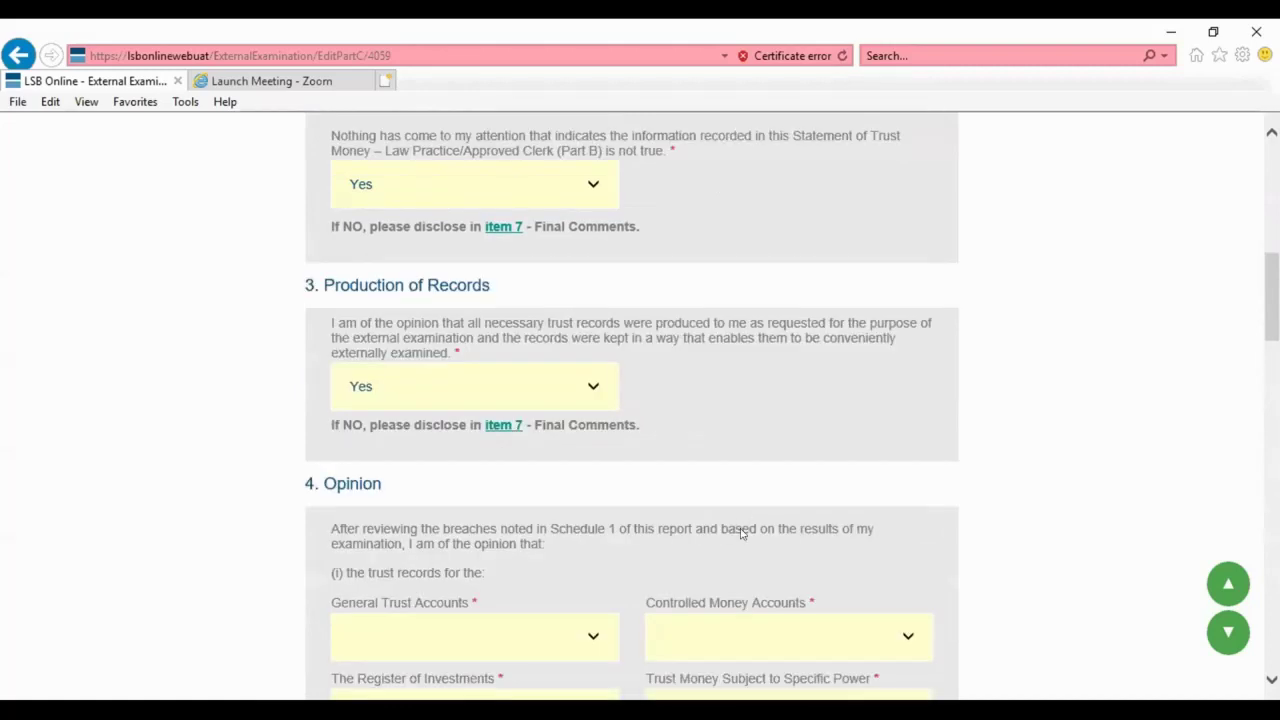
{"action": "scroll", "coordinate": [445, 510], "scroll_direction": "down", "scroll_amount": 2}
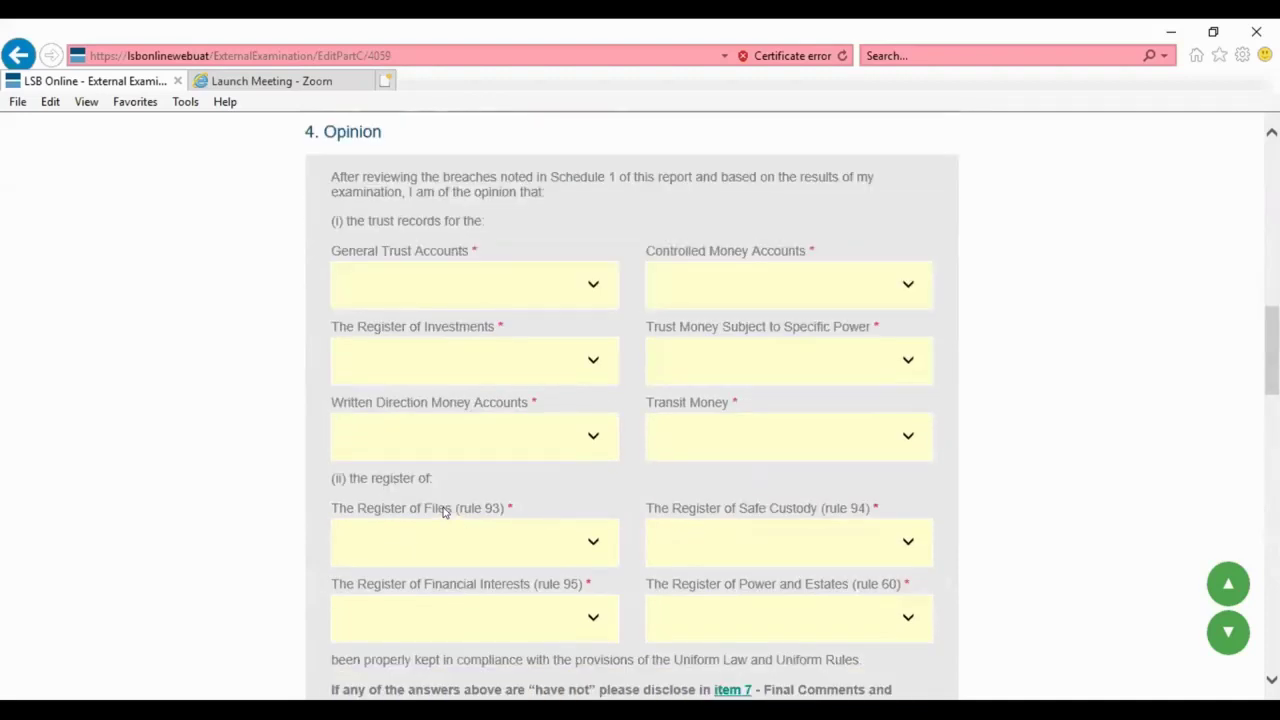
Step: Set General Trust Accounts and the Investments, Written Direction Money, Files and Financial Interests records to Have
{"action": "left_click", "coordinate": [592, 287]}
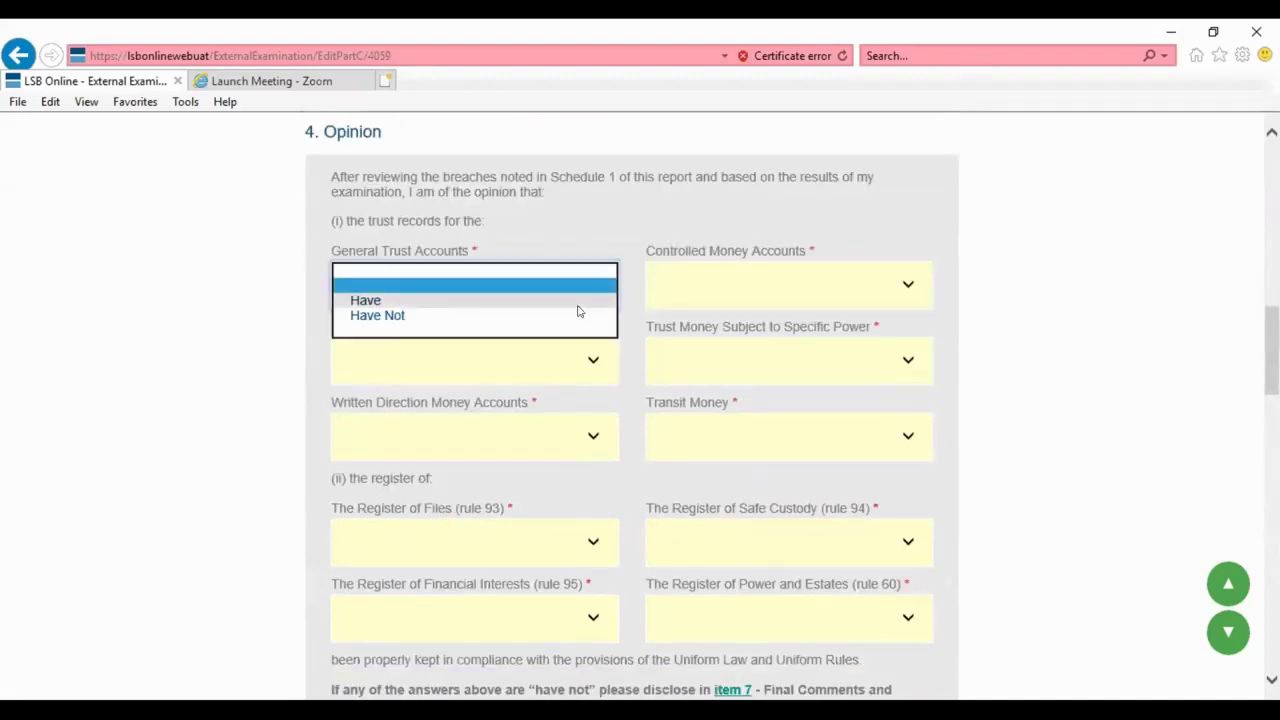
{"action": "left_click", "coordinate": [586, 302]}
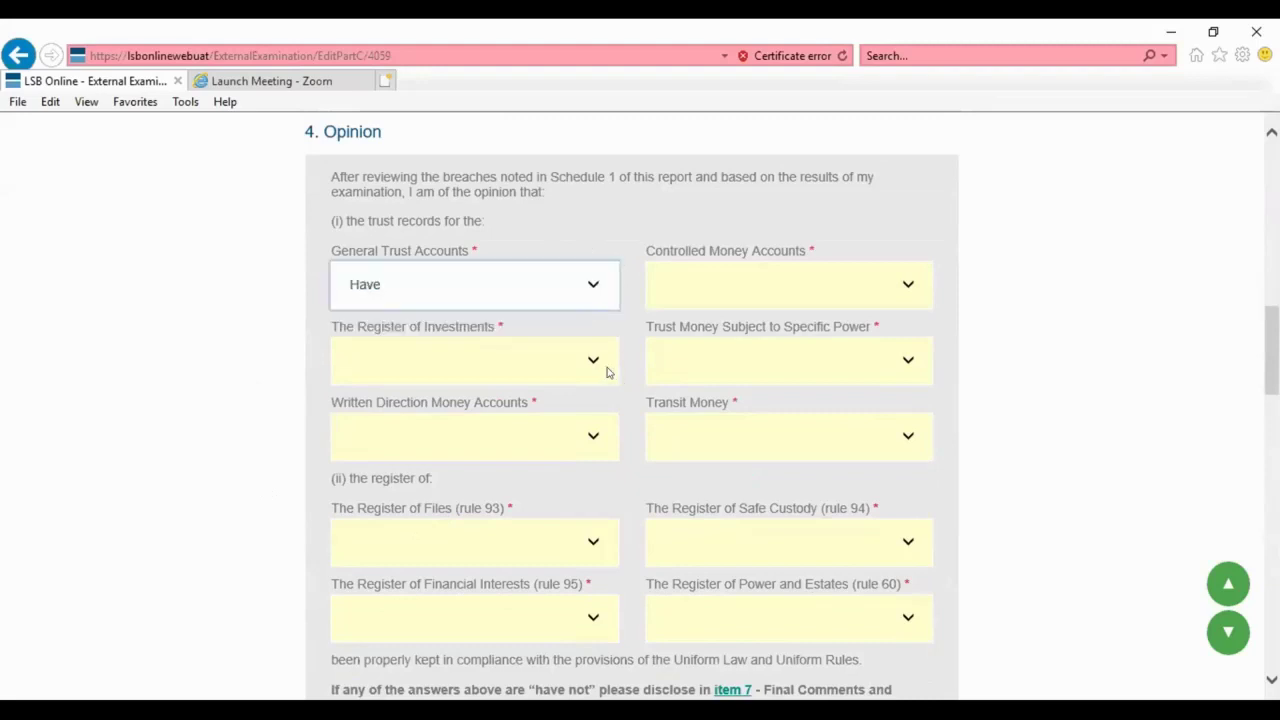
{"action": "left_click", "coordinate": [592, 358]}
{"action": "left_click", "coordinate": [471, 374]}
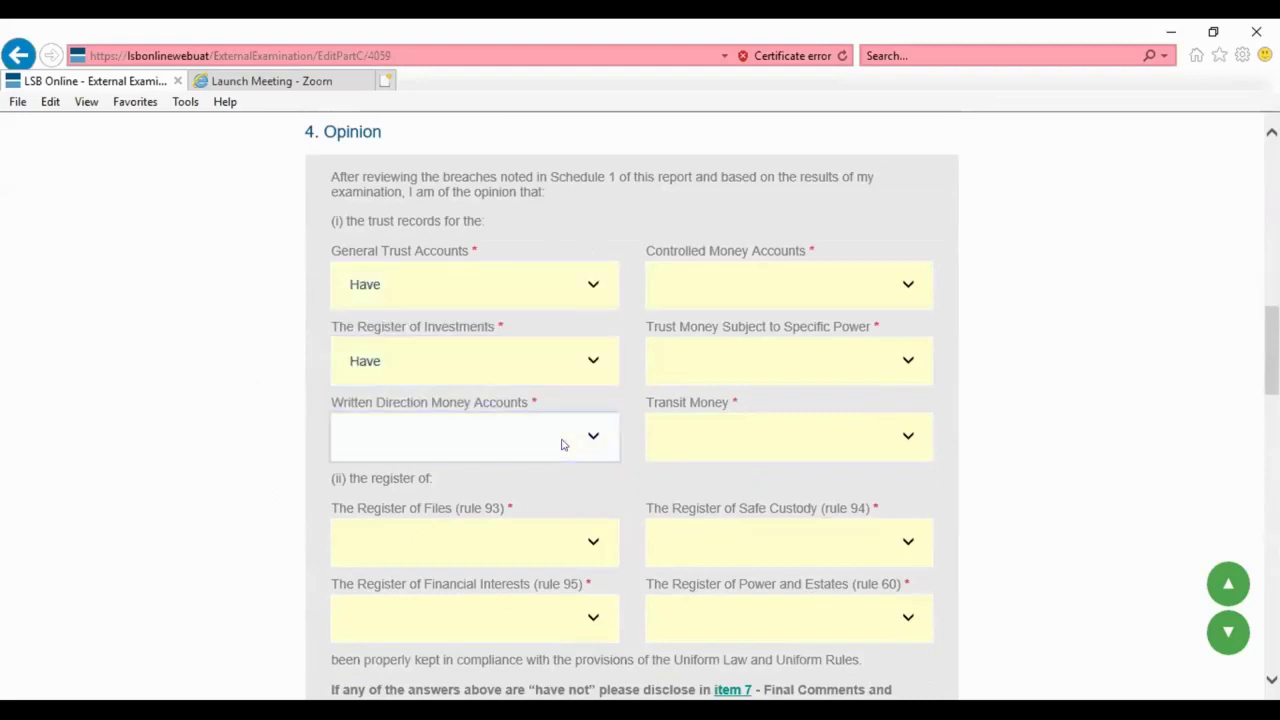
{"action": "left_click", "coordinate": [563, 438]}
{"action": "left_click", "coordinate": [452, 451]}
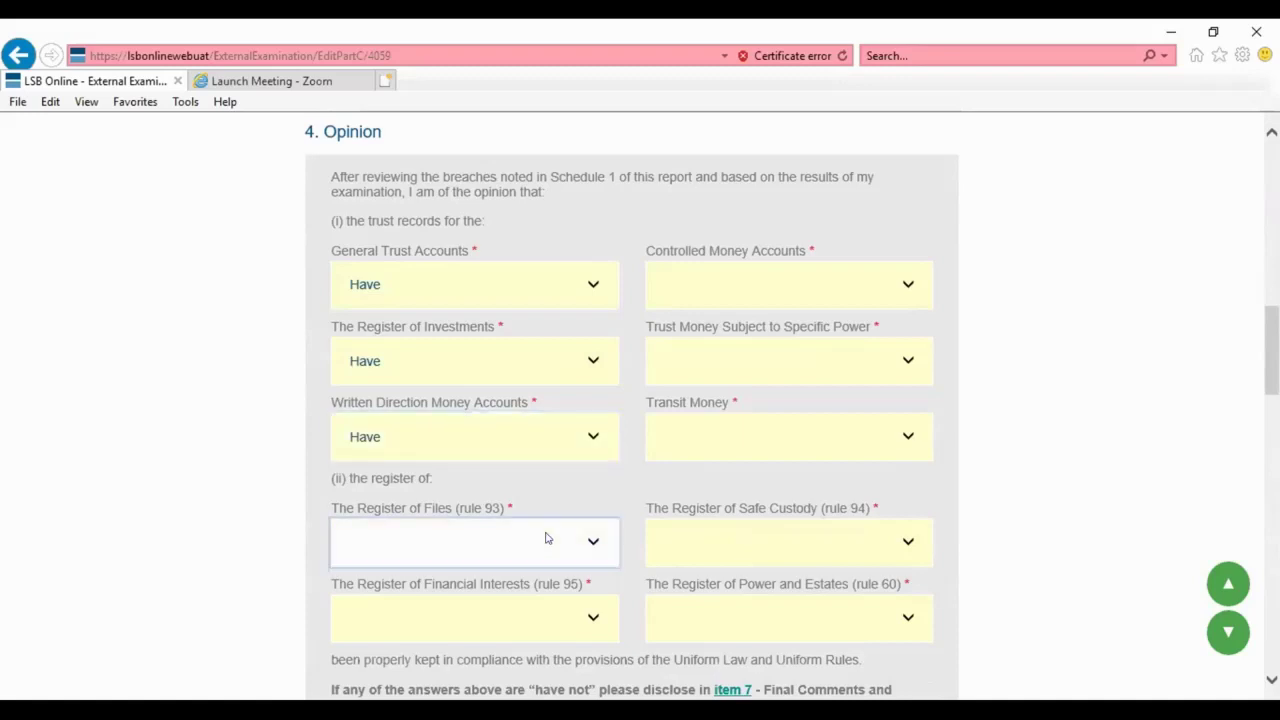
{"action": "left_click", "coordinate": [548, 539]}
{"action": "left_click", "coordinate": [480, 560]}
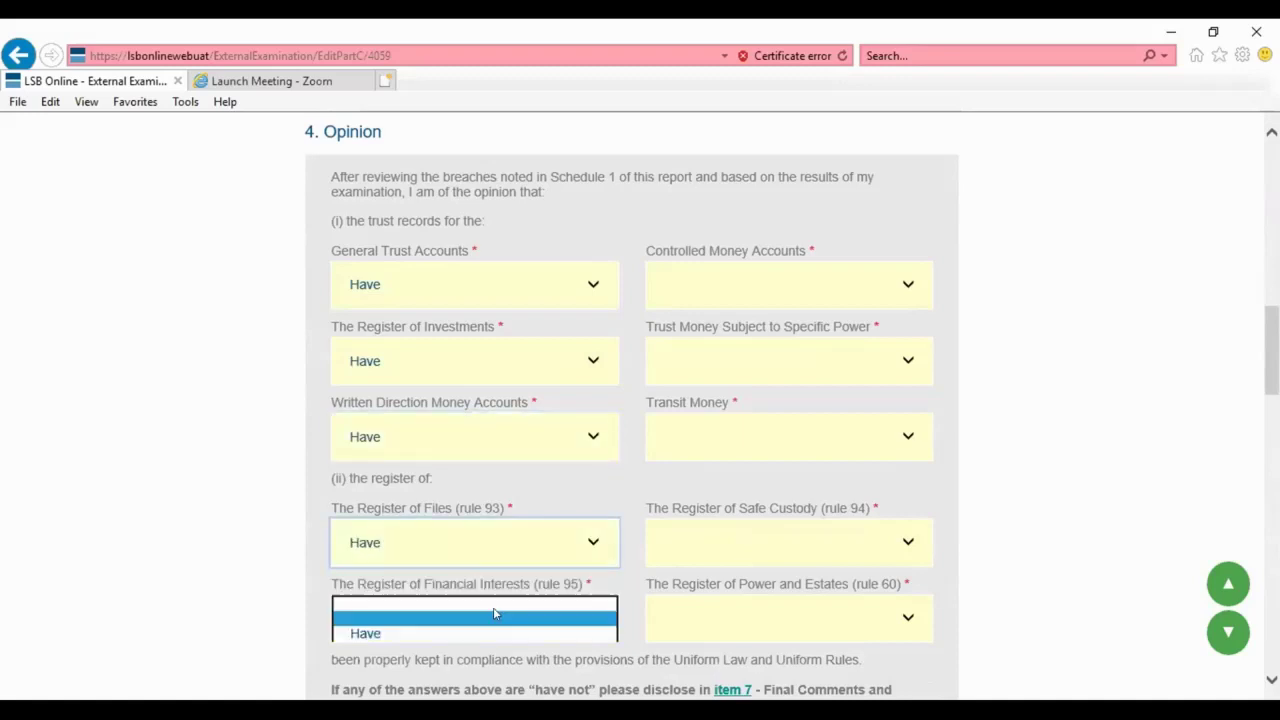
{"action": "left_click", "coordinate": [491, 613]}
{"action": "left_click", "coordinate": [428, 634]}
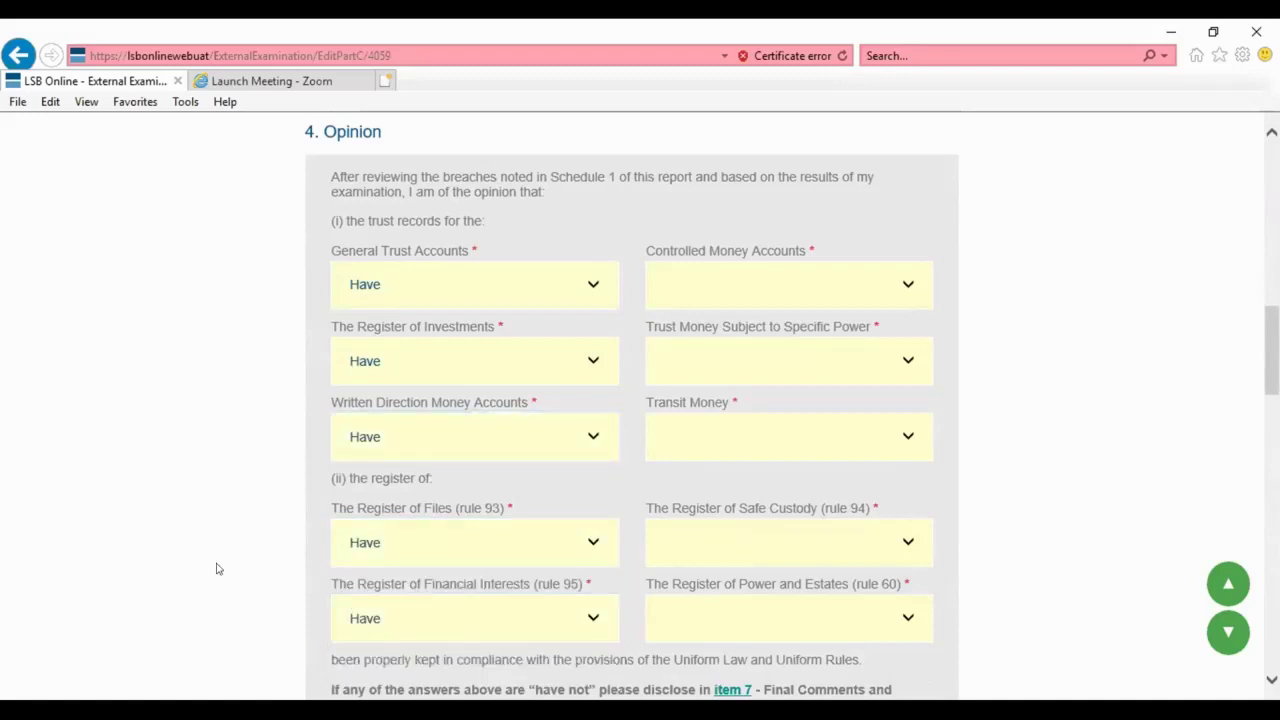
Step: Set Controlled Money, Specific Power, Safe Custody and Power and Estates to Have, and Transit Money to Have Not
{"action": "scroll", "coordinate": [216, 567], "scroll_direction": "down", "scroll_amount": 1}
{"action": "left_click", "coordinate": [688, 205]}
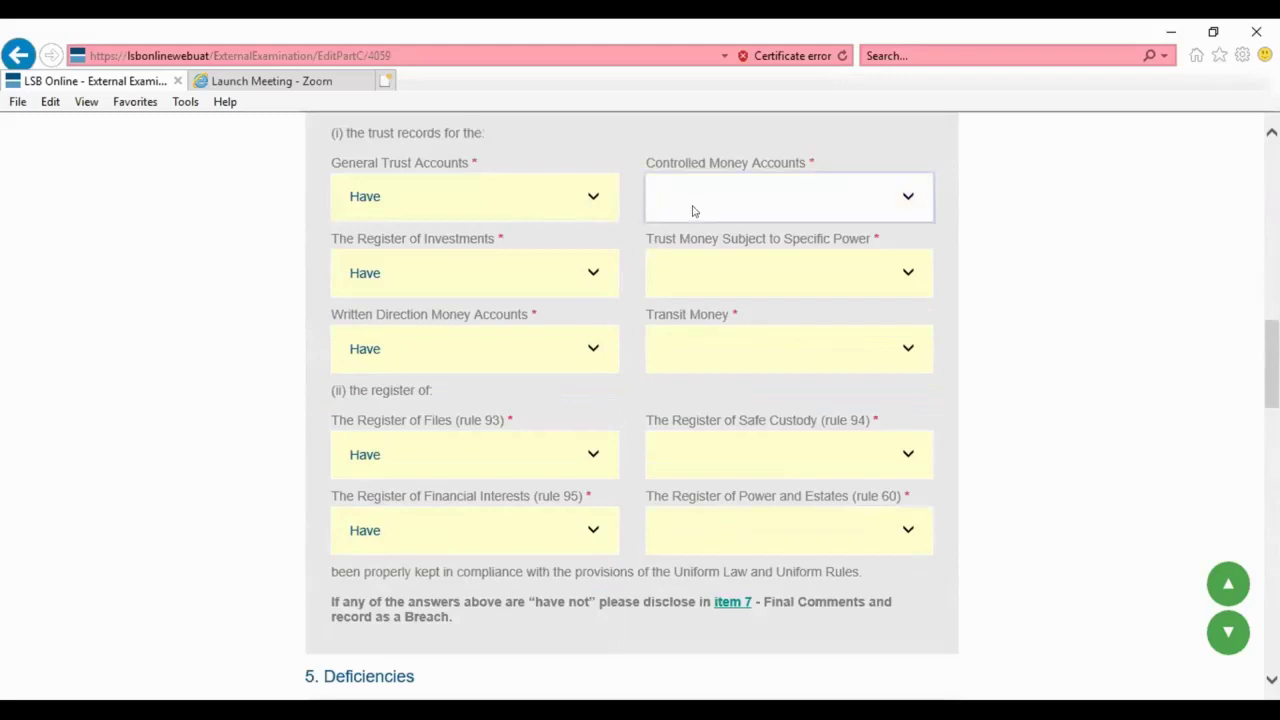
{"action": "left_click", "coordinate": [700, 210]}
{"action": "left_click", "coordinate": [704, 272]}
{"action": "left_click", "coordinate": [700, 286]}
{"action": "left_click", "coordinate": [721, 352]}
{"action": "left_click", "coordinate": [722, 379]}
{"action": "left_click", "coordinate": [723, 460]}
{"action": "left_click", "coordinate": [710, 469]}
{"action": "left_click", "coordinate": [742, 521]}
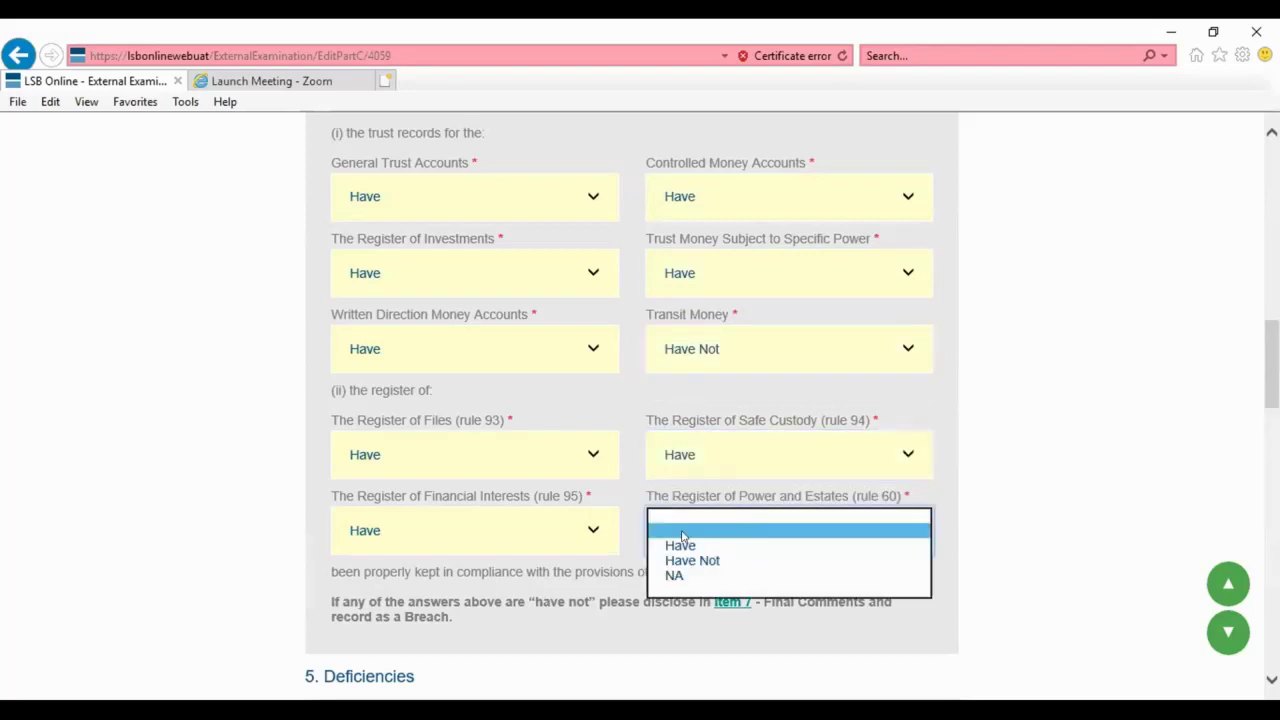
{"action": "left_click", "coordinate": [680, 543]}
{"action": "scroll", "coordinate": [201, 462], "scroll_direction": "down", "scroll_amount": 1}
{"action": "scroll", "coordinate": [201, 462], "scroll_direction": "down", "scroll_amount": 1}
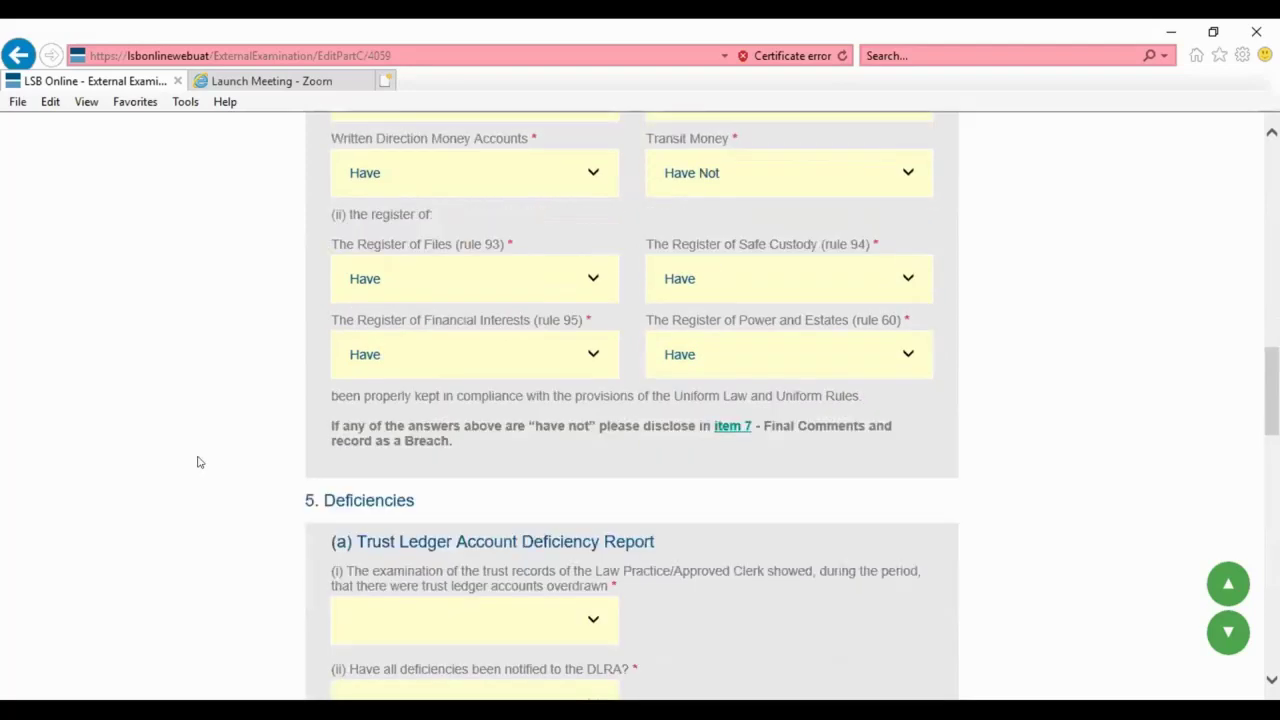
{"action": "scroll", "coordinate": [229, 433], "scroll_direction": "down", "scroll_amount": 1}
Step: Answer the trust ledger deficiency questions Yes (overdrawn), Yes (DLRA notified), No (unrestored), No (restored promptly)
{"action": "scroll", "coordinate": [229, 433], "scroll_direction": "down", "scroll_amount": 3}
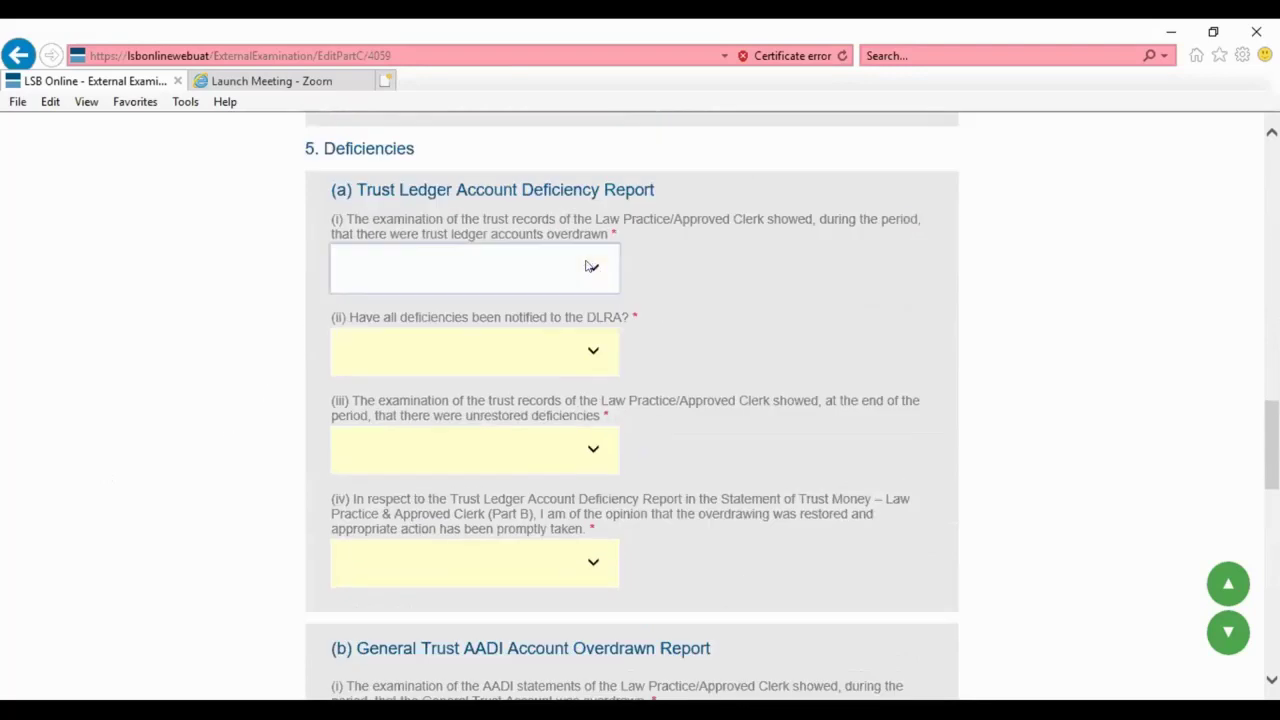
{"action": "left_click", "coordinate": [589, 266]}
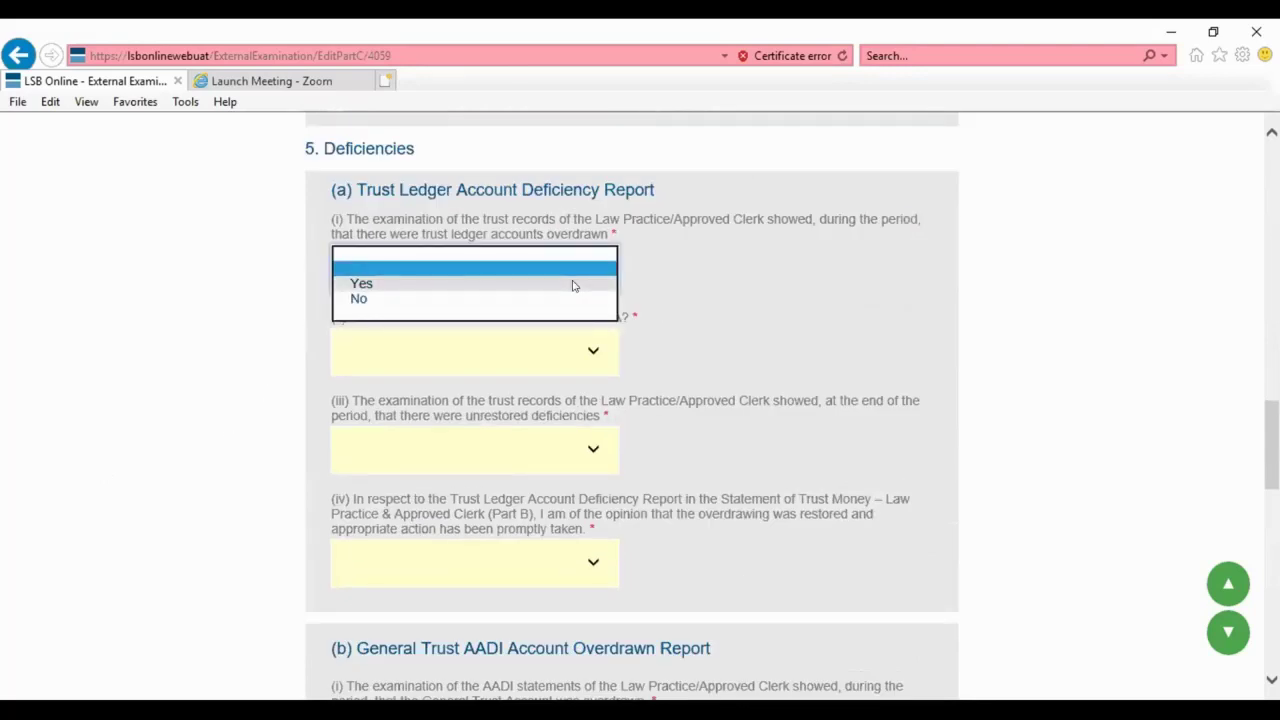
{"action": "left_click", "coordinate": [572, 284]}
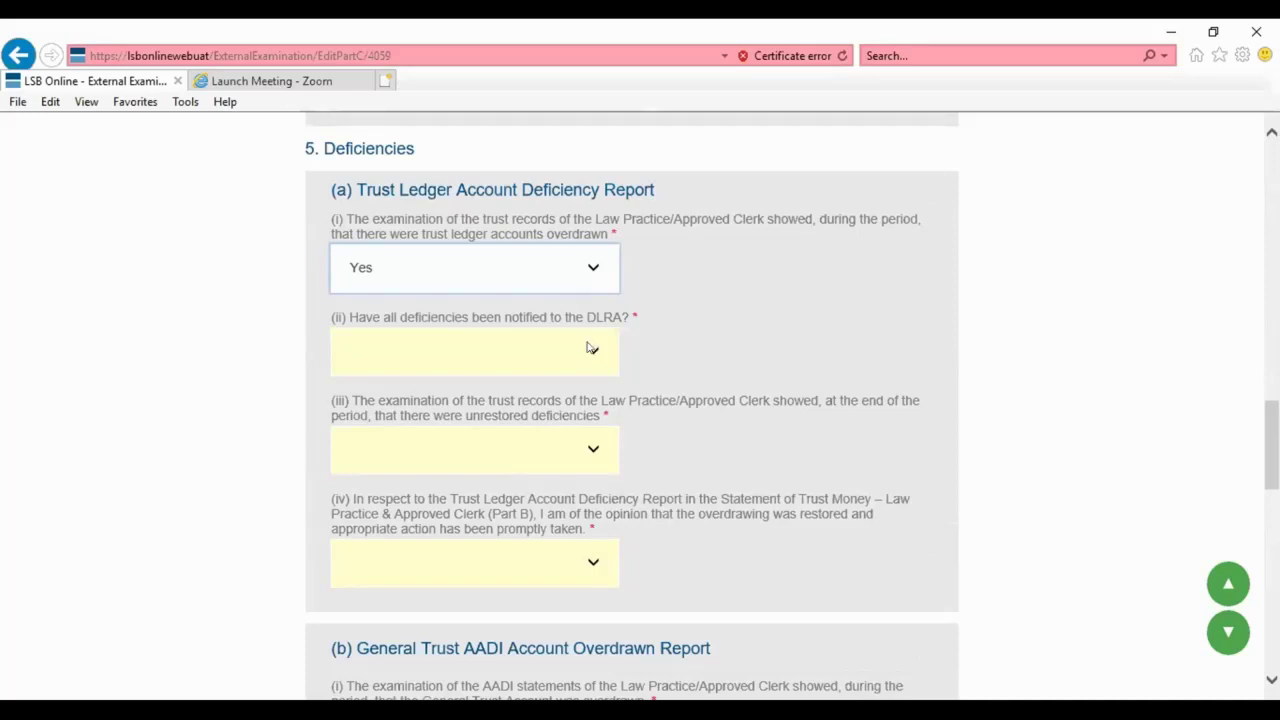
{"action": "left_click", "coordinate": [589, 348]}
{"action": "left_click", "coordinate": [584, 367]}
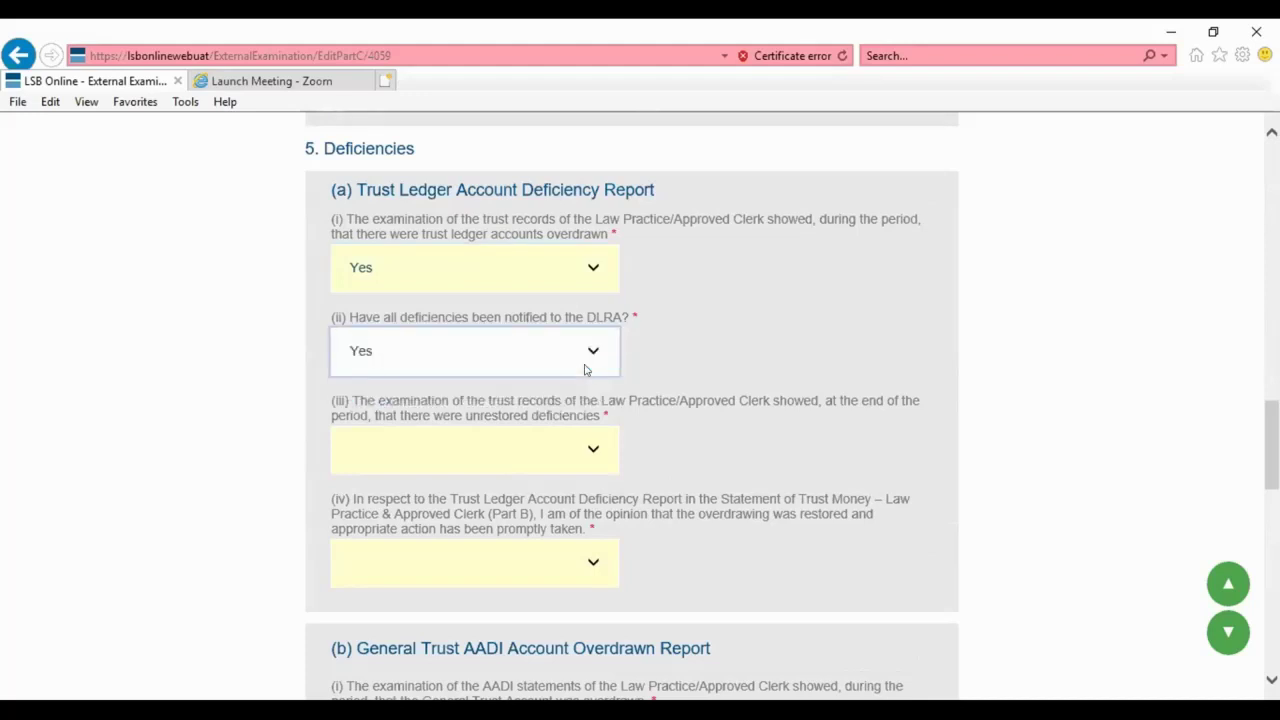
{"action": "left_click", "coordinate": [680, 352]}
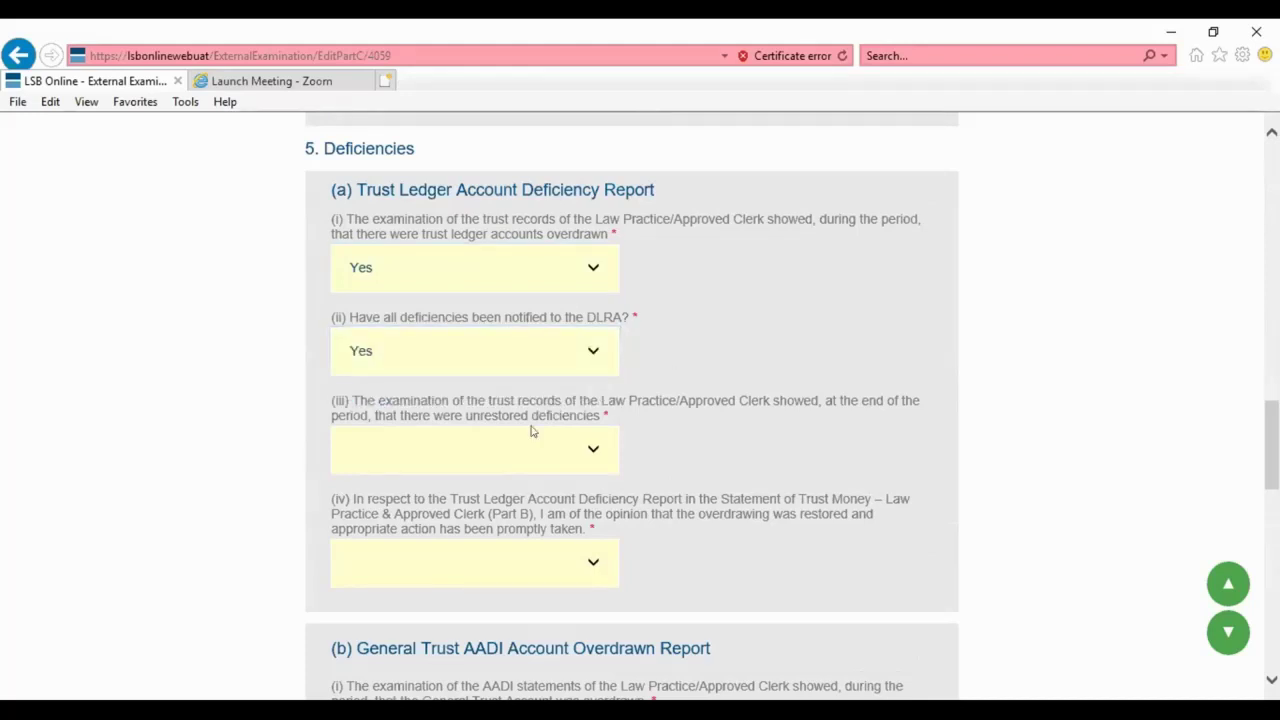
{"action": "left_click", "coordinate": [586, 447]}
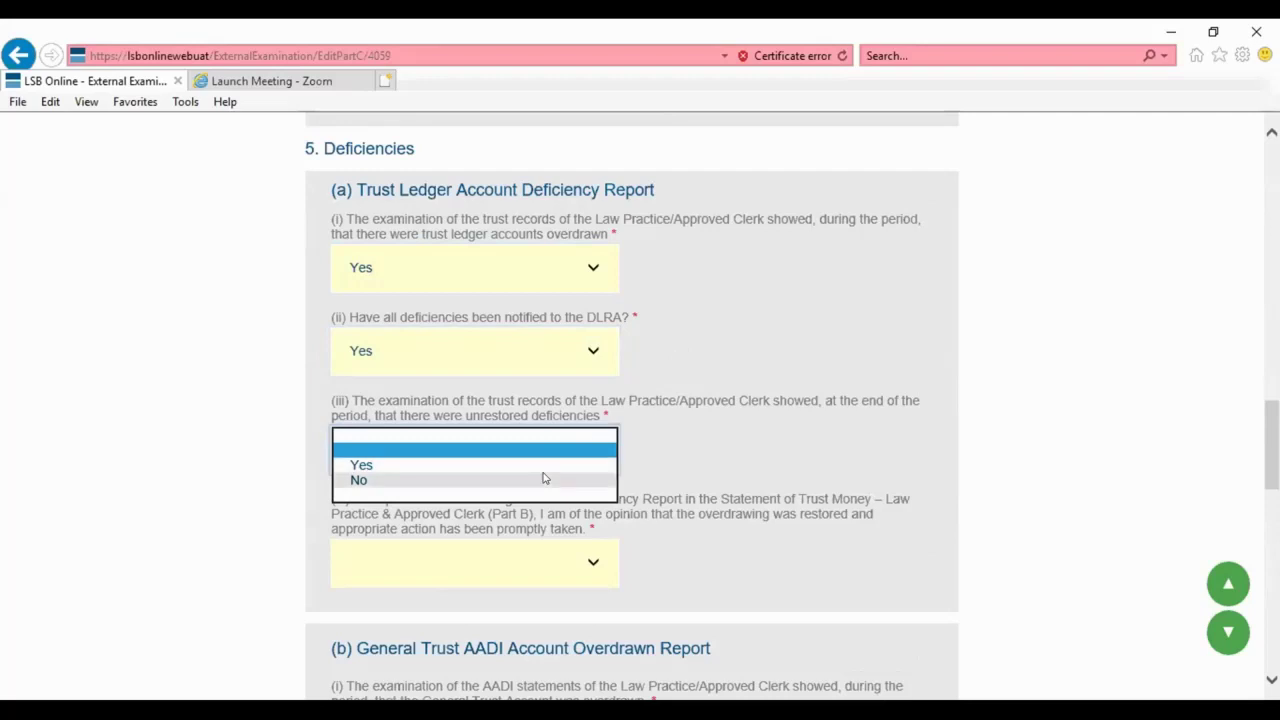
{"action": "left_click", "coordinate": [545, 480]}
{"action": "left_click", "coordinate": [678, 457]}
{"action": "scroll", "coordinate": [676, 454], "scroll_direction": "down", "scroll_amount": 1}
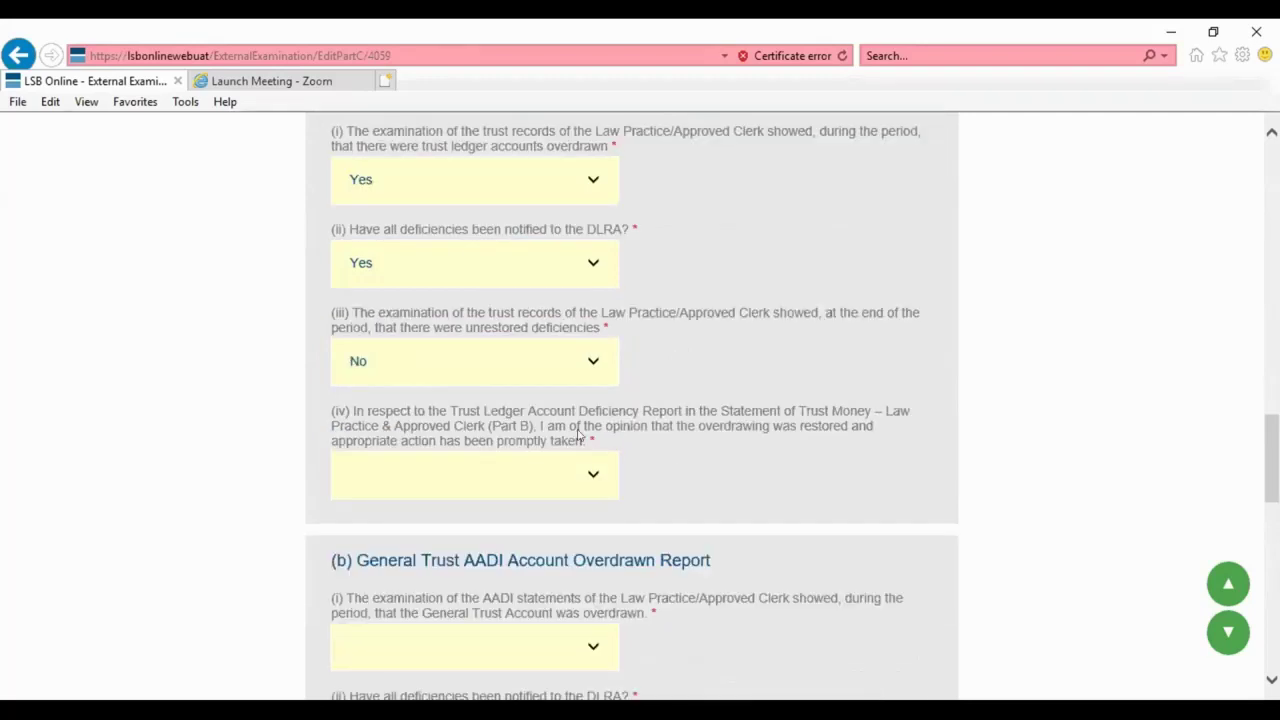
{"action": "left_click", "coordinate": [410, 490]}
{"action": "left_click", "coordinate": [409, 508]}
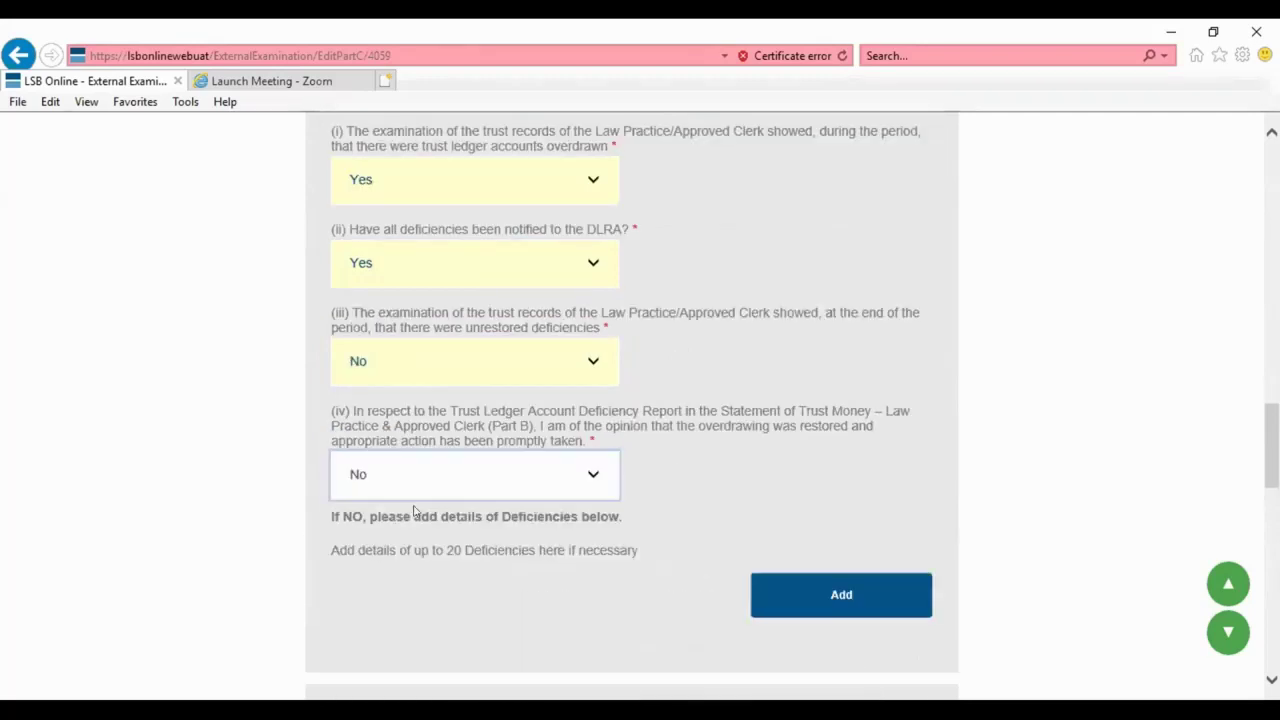
Step: Open the Add Deficiency form for trust ledger accounts
{"action": "left_click", "coordinate": [720, 484]}
{"action": "scroll", "coordinate": [731, 480], "scroll_direction": "down", "scroll_amount": 1}
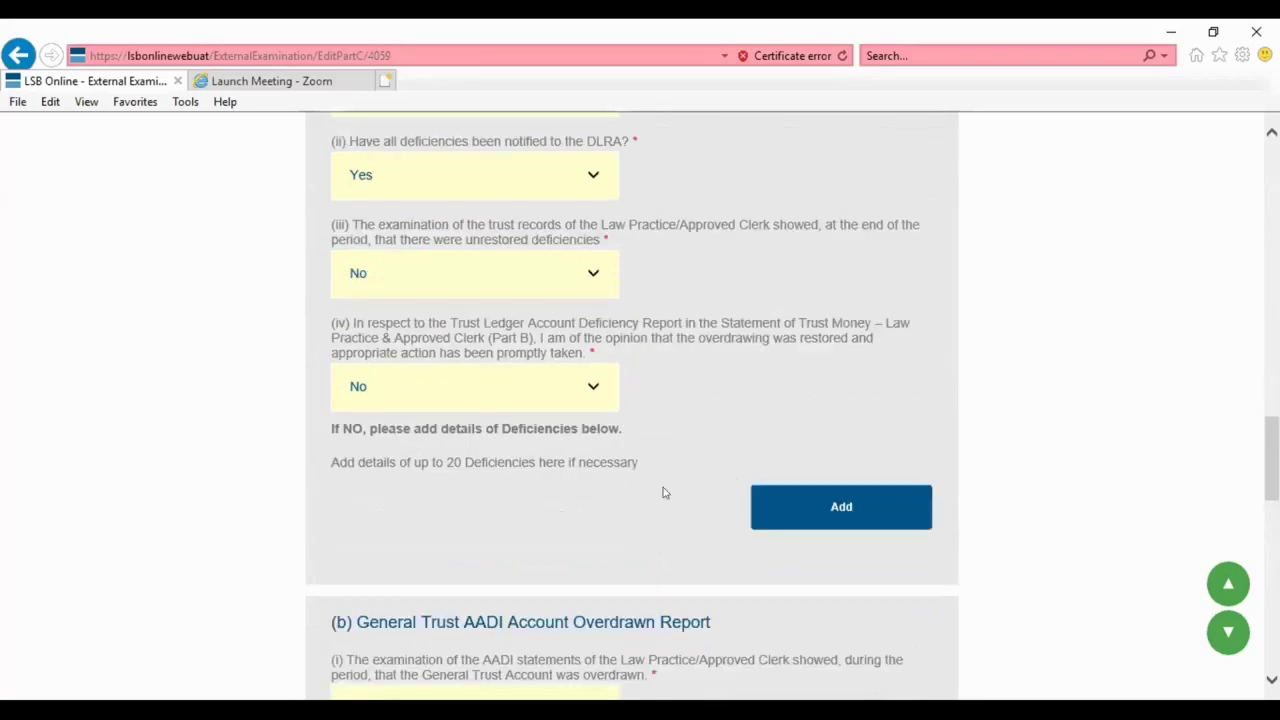
{"action": "left_click", "coordinate": [806, 500]}
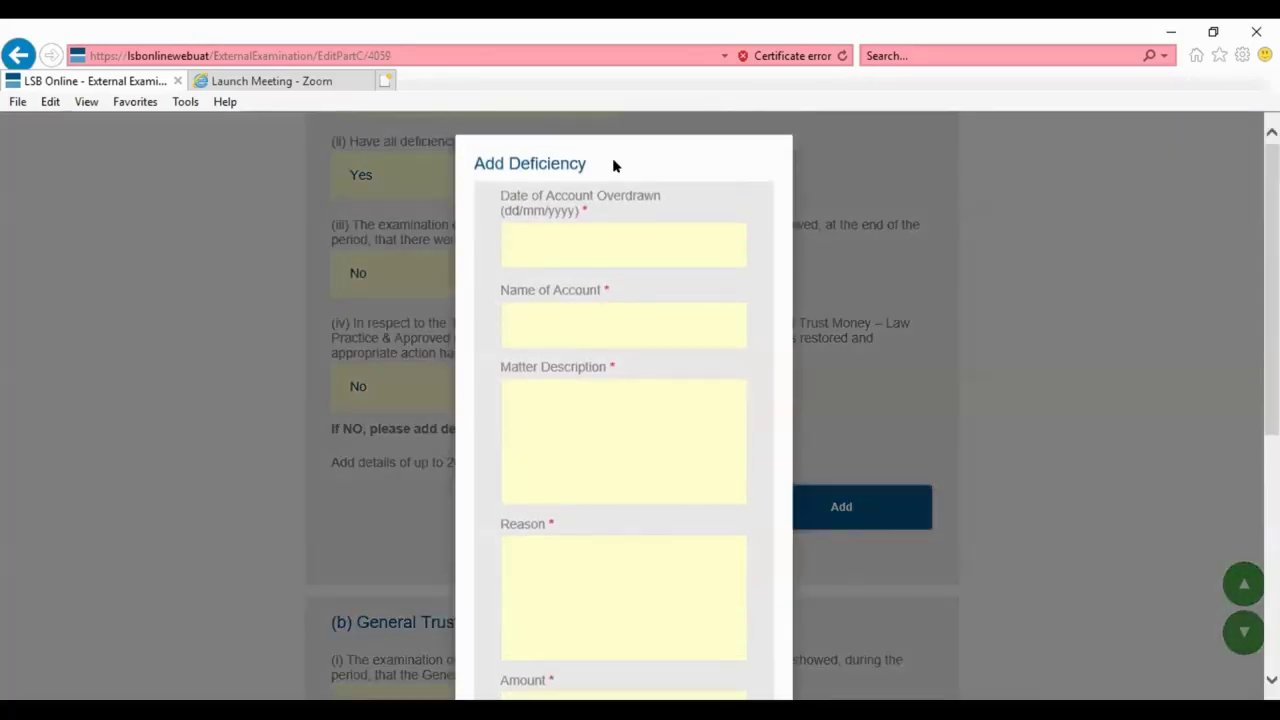
Step: Enter overdrawn date 01/03/2019, account name, matter, reason and amount 400000 for the deficiency
{"action": "left_click", "coordinate": [628, 249]}
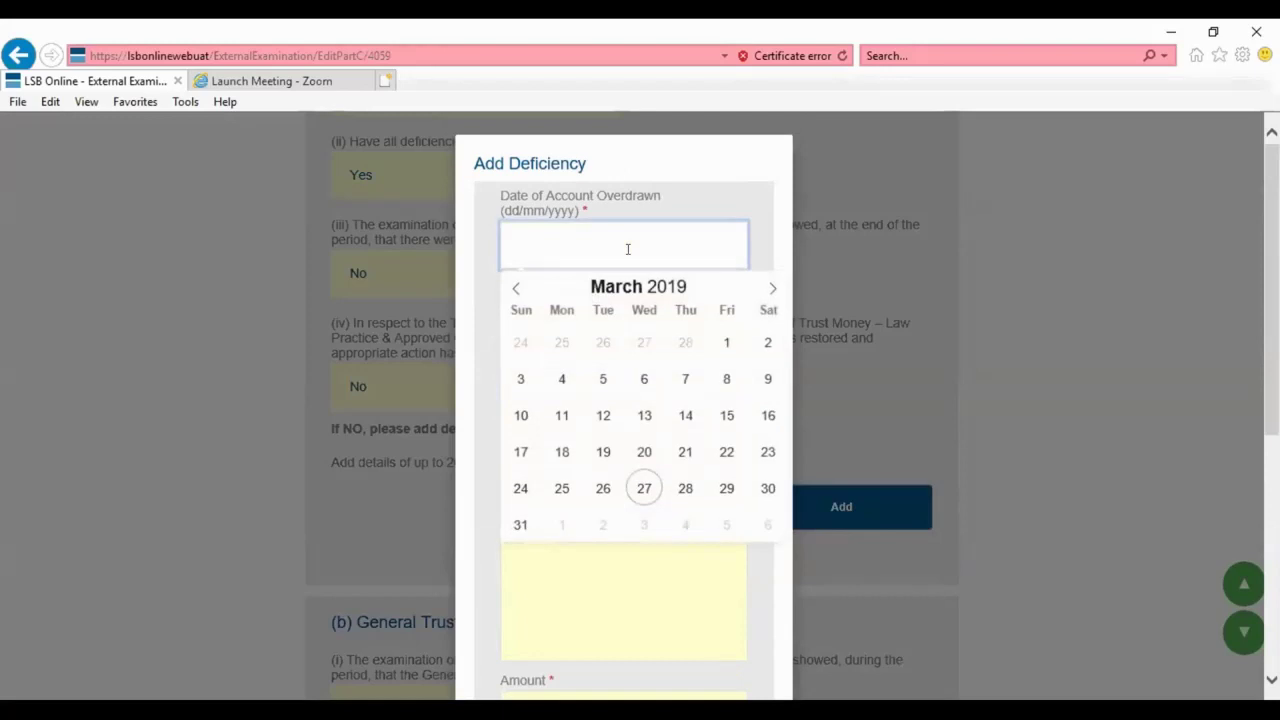
{"action": "left_click", "coordinate": [726, 343]}
{"action": "left_click", "coordinate": [565, 314]}
{"action": "type", "text": "account name"}
{"action": "left_click", "coordinate": [642, 401]}
{"action": "type", "text": "matter"}
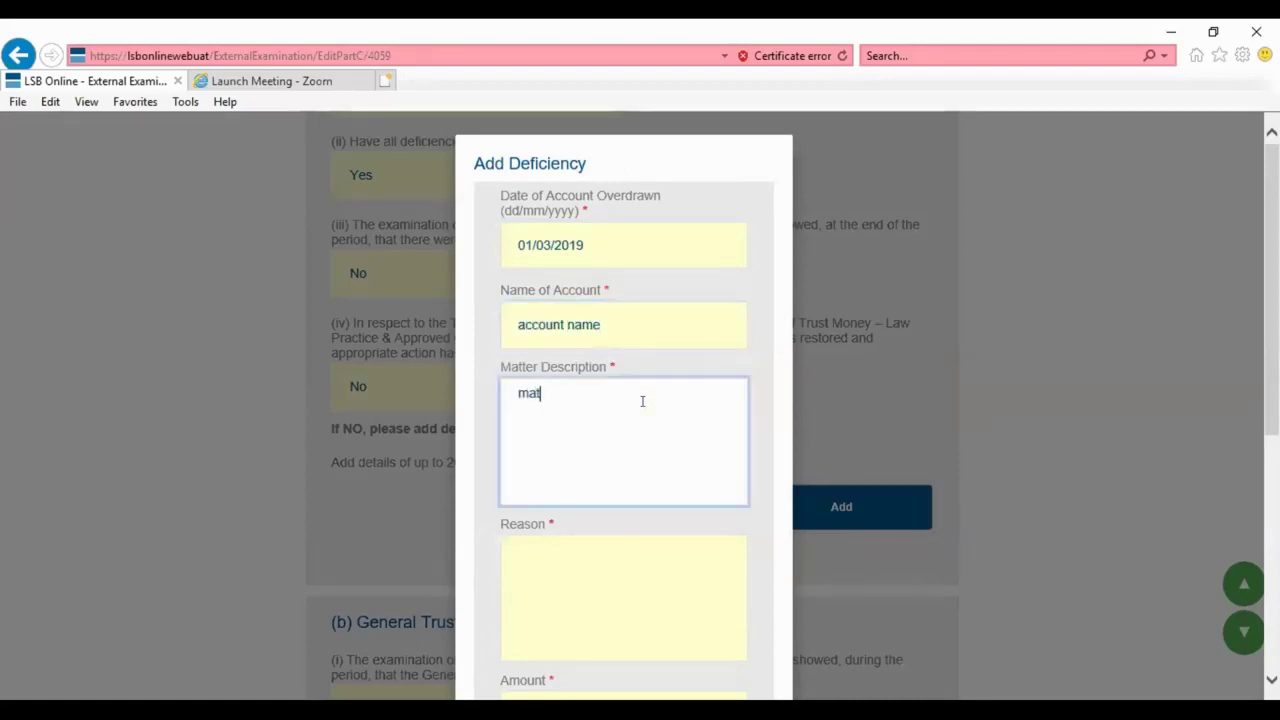
{"action": "key", "text": "Tab"}
{"action": "type", "text": "reason"}
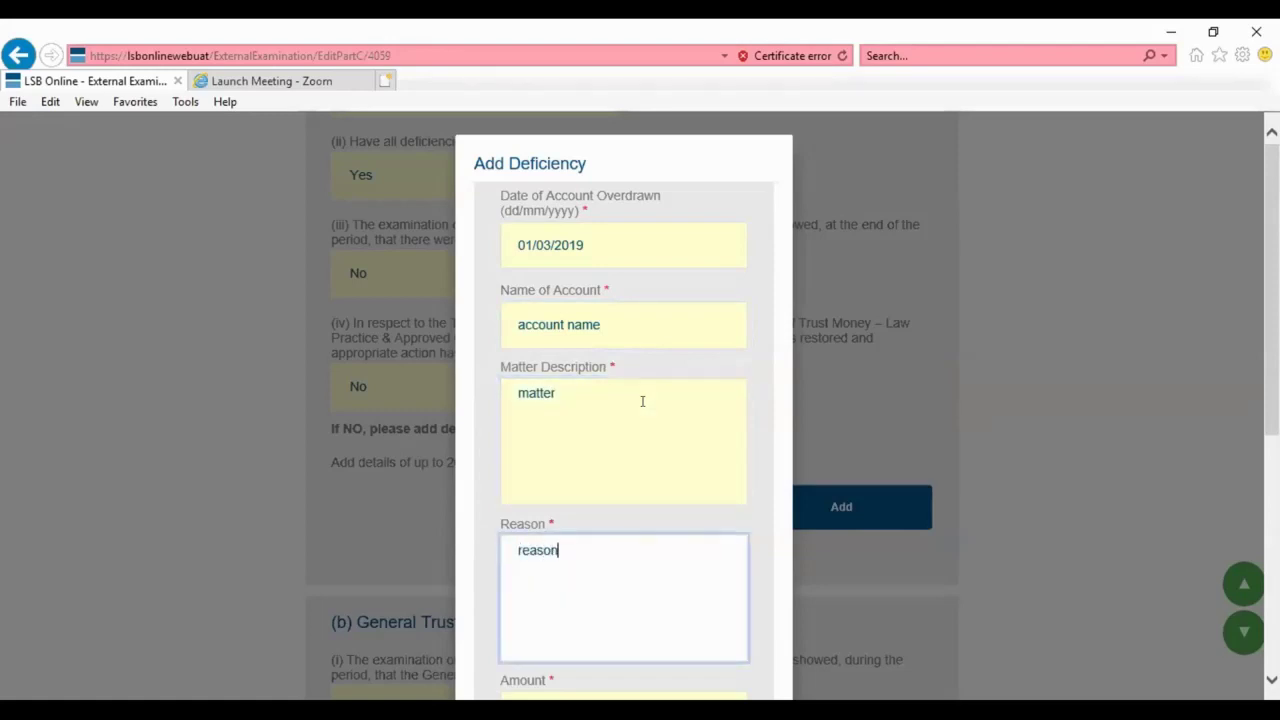
{"action": "key", "text": "Tab"}
{"action": "type", "text": "400"}
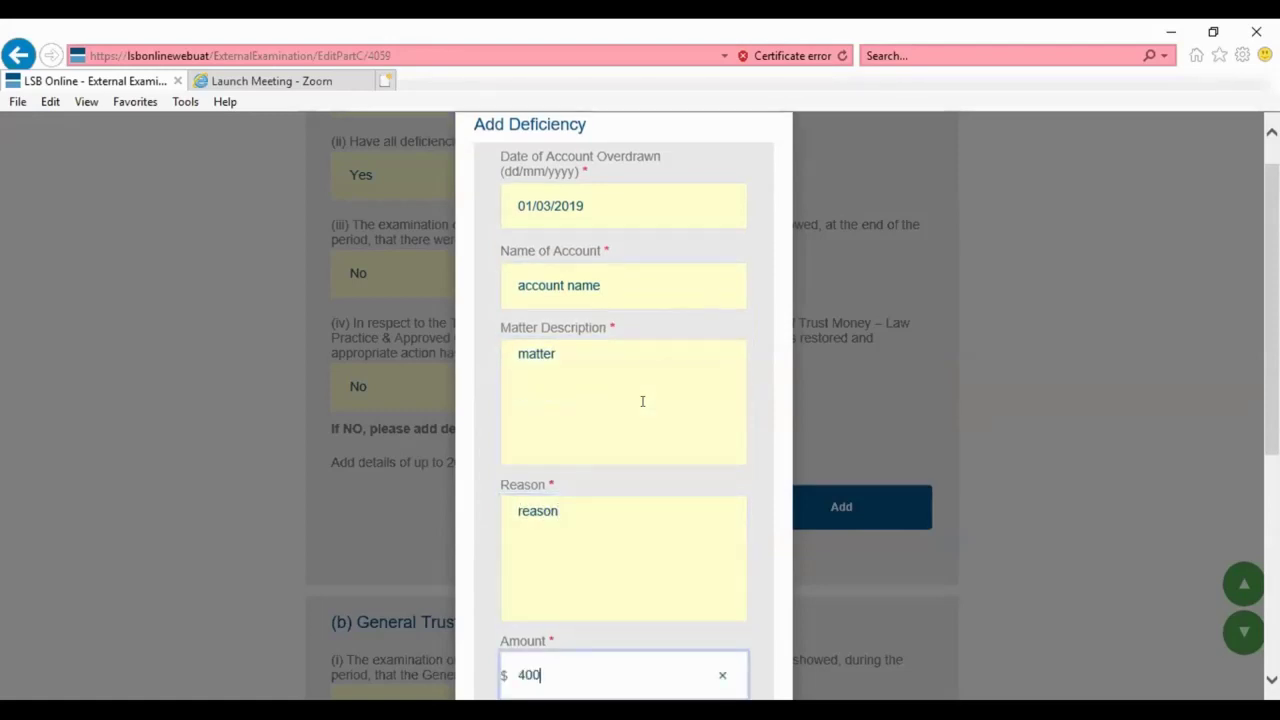
{"action": "type", "text": "000"}
{"action": "left_click", "coordinate": [657, 520]}
Step: Mark the deficiency restored promptly (Yes), set DLRA notification date 20/03/2019, and save it
{"action": "scroll", "coordinate": [650, 540], "scroll_direction": "down", "scroll_amount": 3}
{"action": "scroll", "coordinate": [605, 570], "scroll_direction": "down", "scroll_amount": 1}
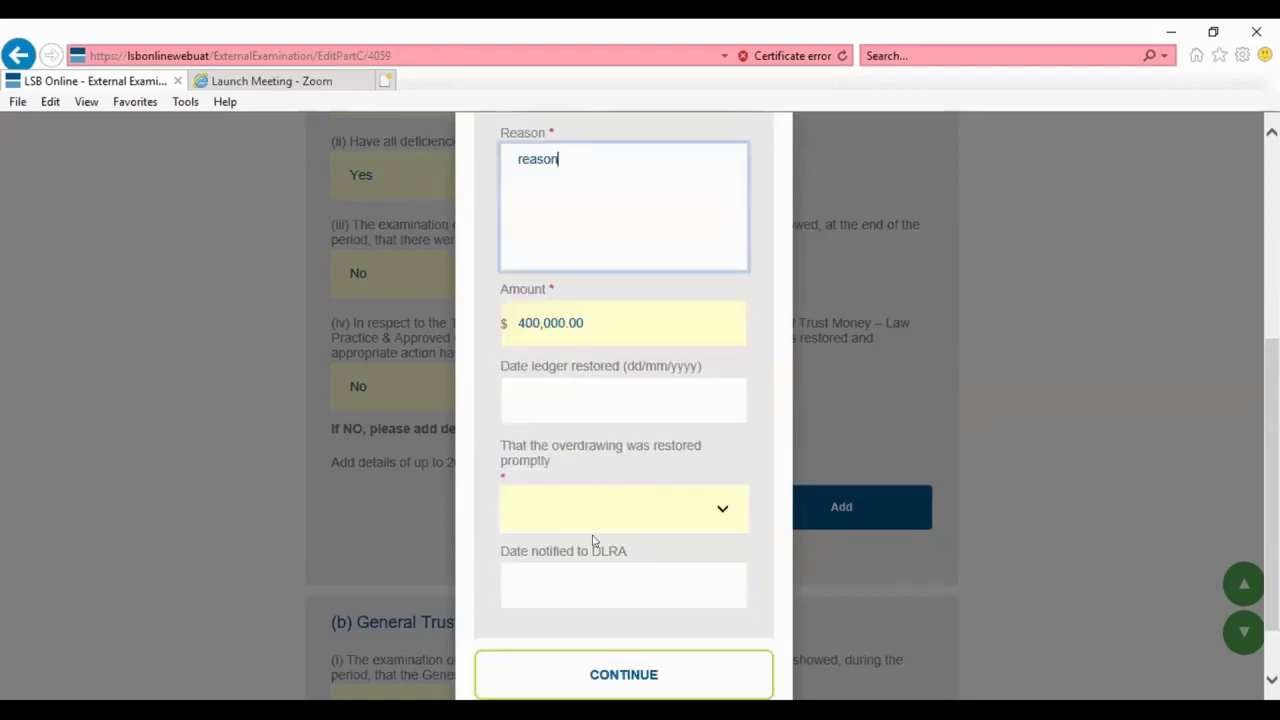
{"action": "left_click", "coordinate": [558, 520]}
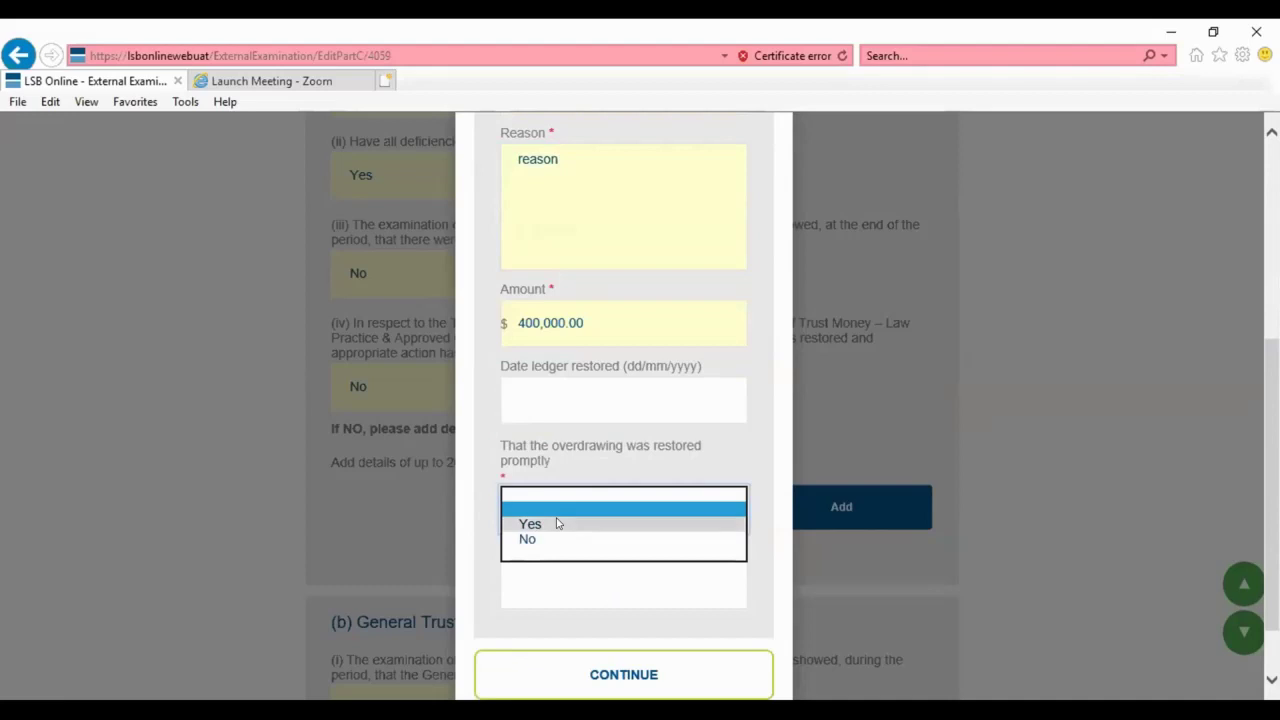
{"action": "left_click", "coordinate": [558, 524]}
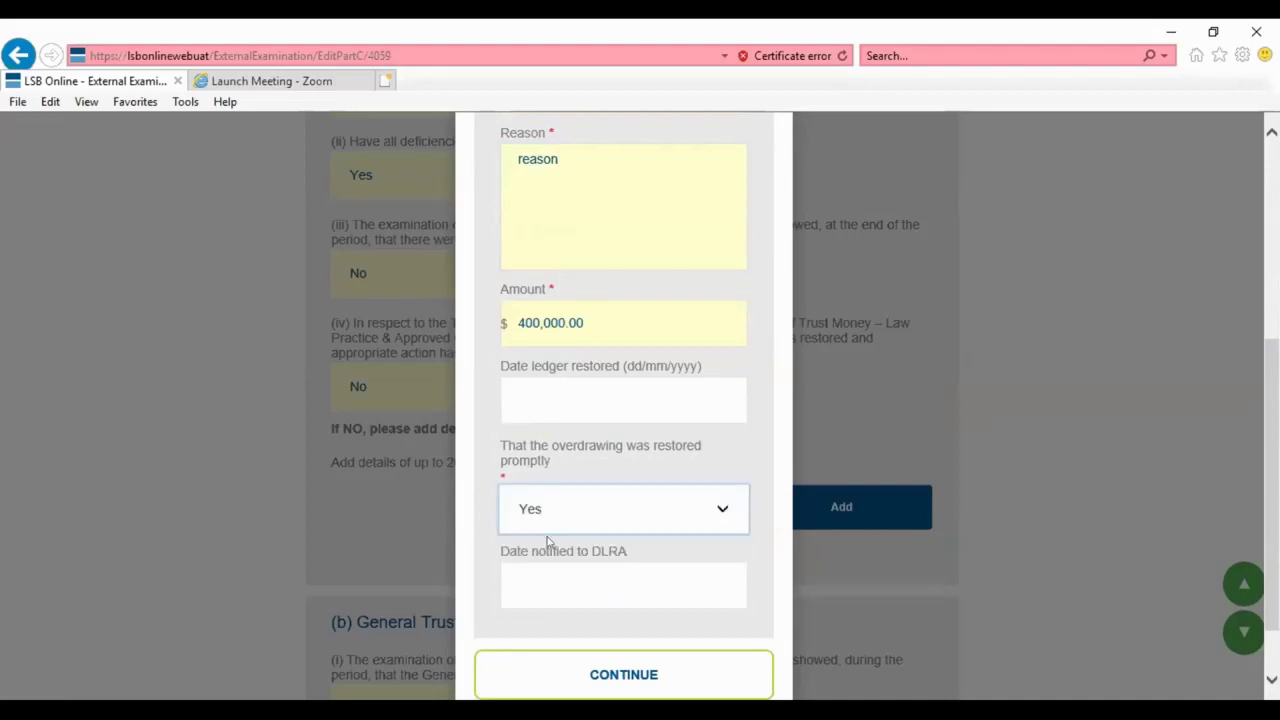
{"action": "left_click", "coordinate": [520, 581]}
{"action": "scroll", "coordinate": [545, 595], "scroll_direction": "down", "scroll_amount": 2}
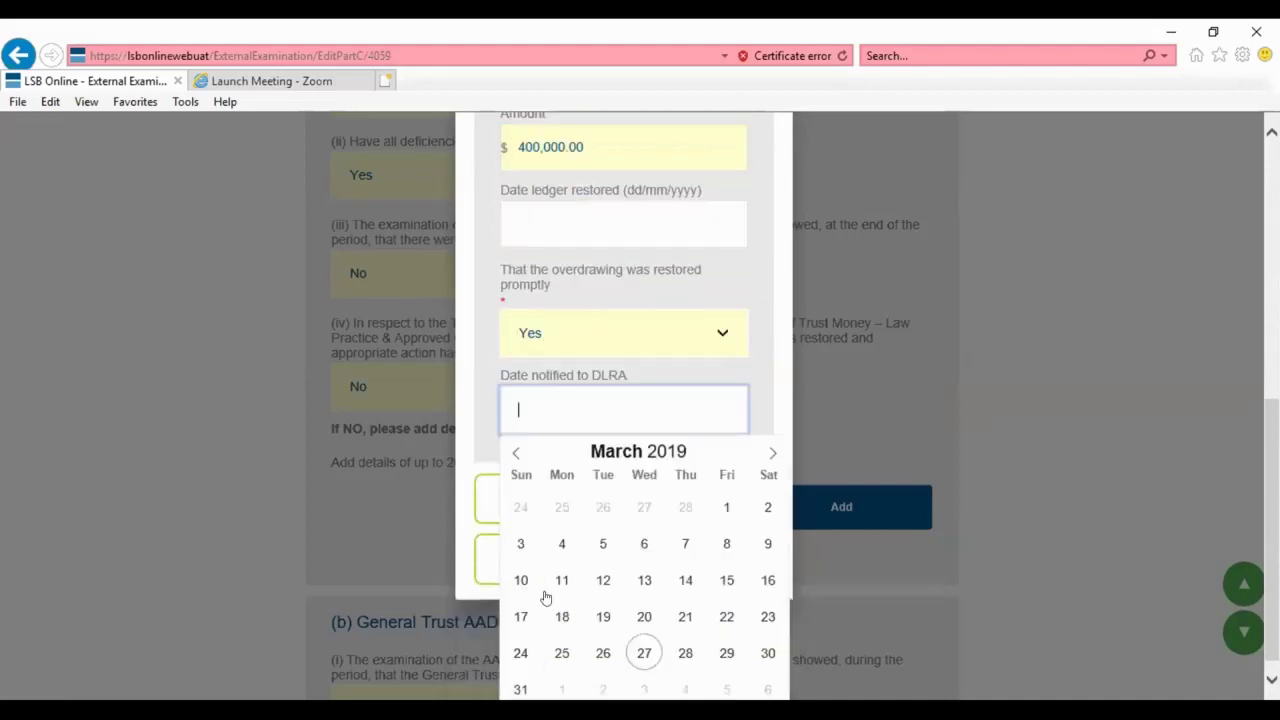
{"action": "left_click", "coordinate": [643, 612]}
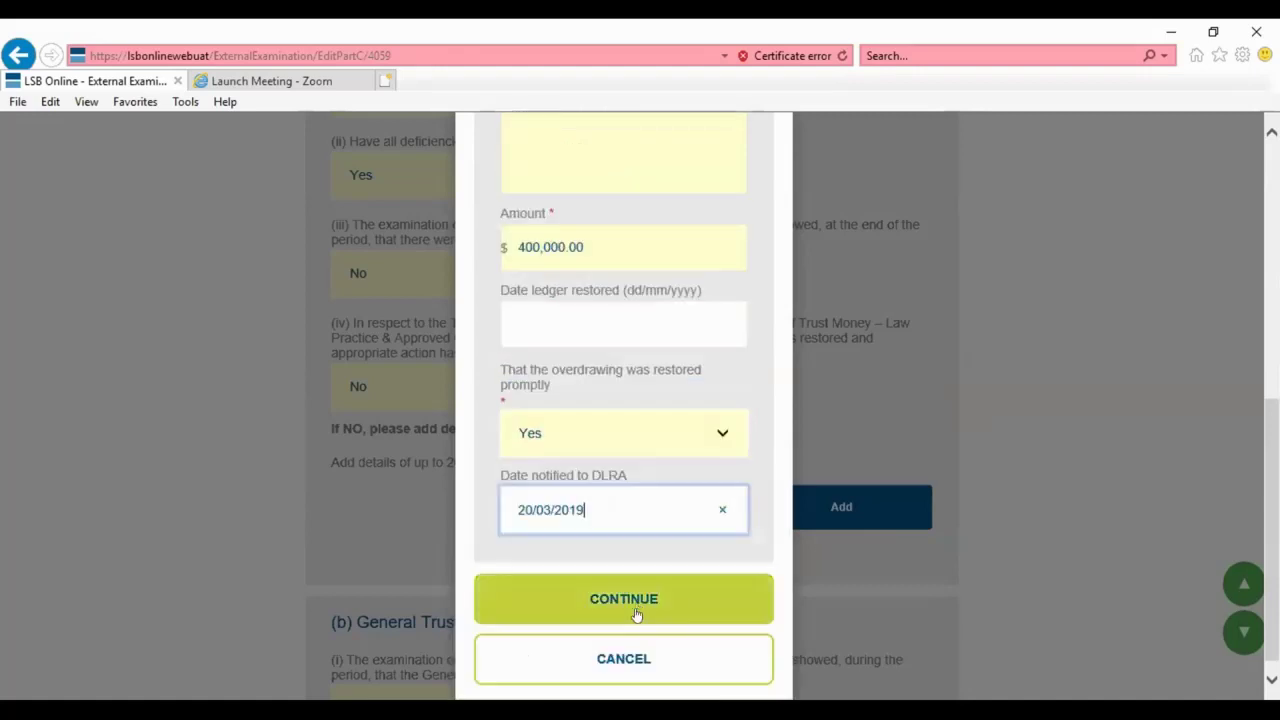
{"action": "left_click", "coordinate": [706, 569]}
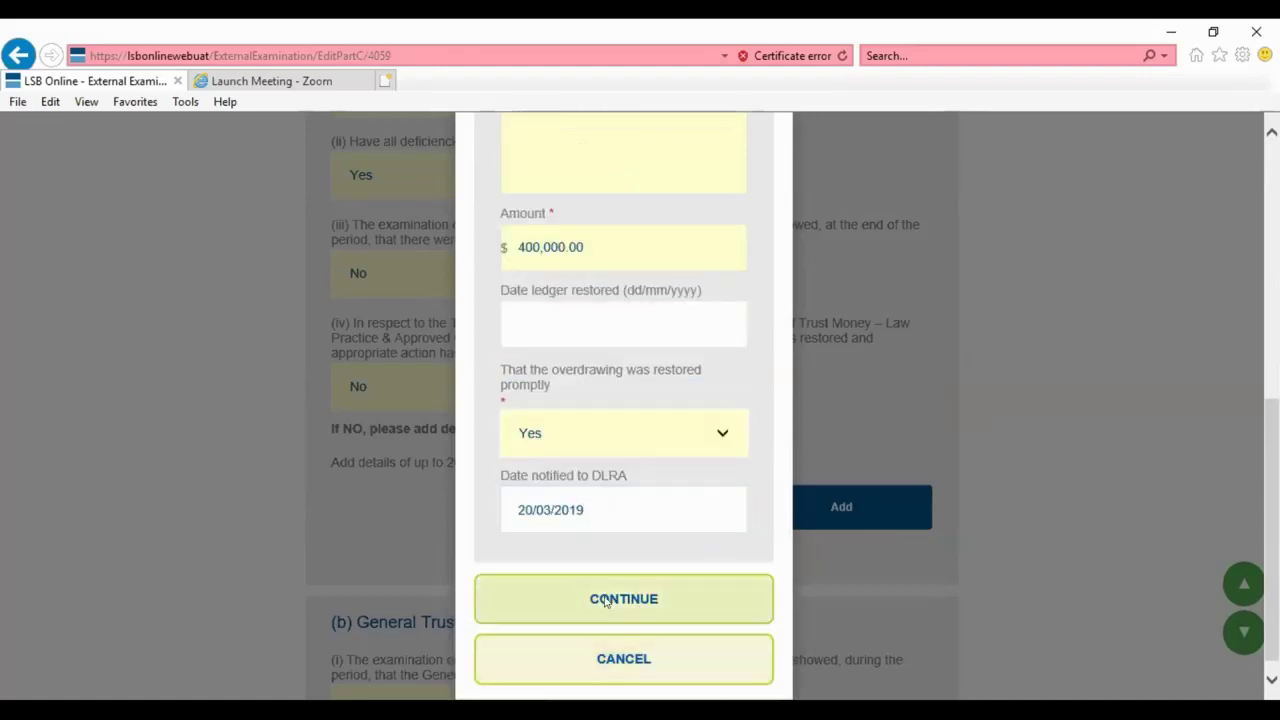
{"action": "left_click", "coordinate": [607, 603]}
{"action": "scroll", "coordinate": [607, 557], "scroll_direction": "down", "scroll_amount": 3}
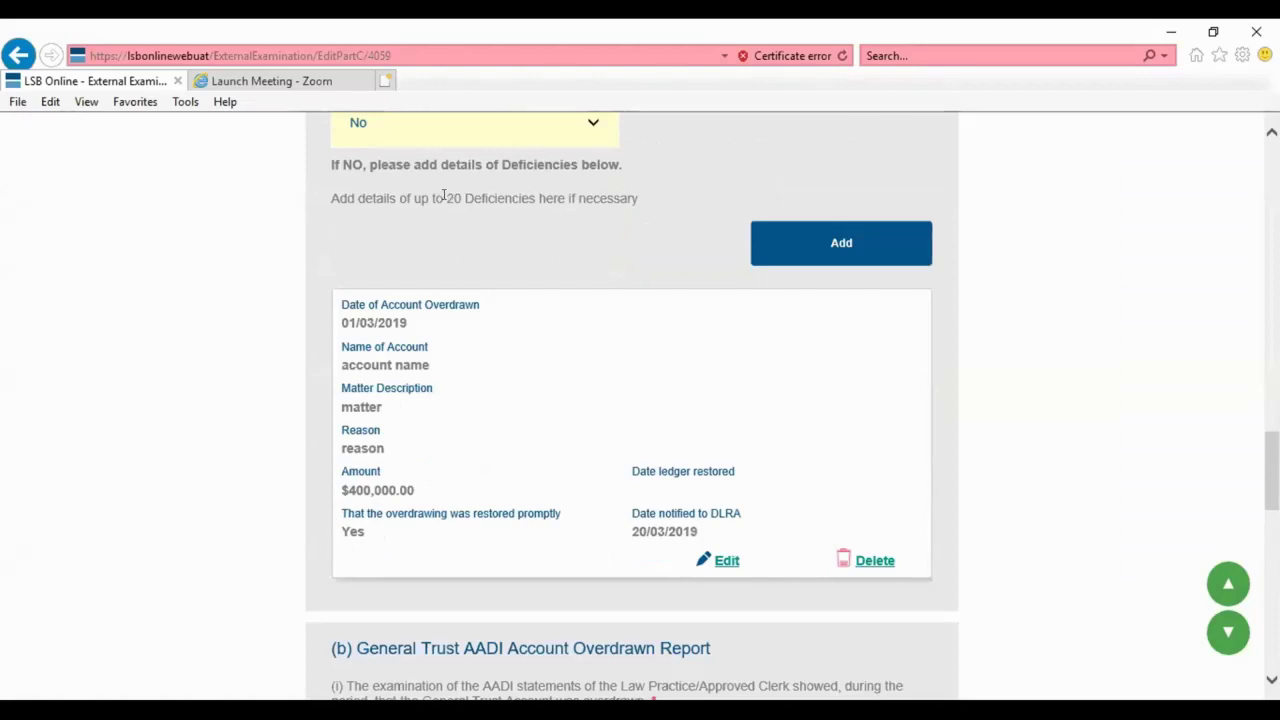
Step: In section (b), answer AADI overdrawn questions (i) and (ii) Yes and (iii) No
{"action": "left_click_drag", "start_coordinate": [446, 198], "coordinate": [639, 199]}
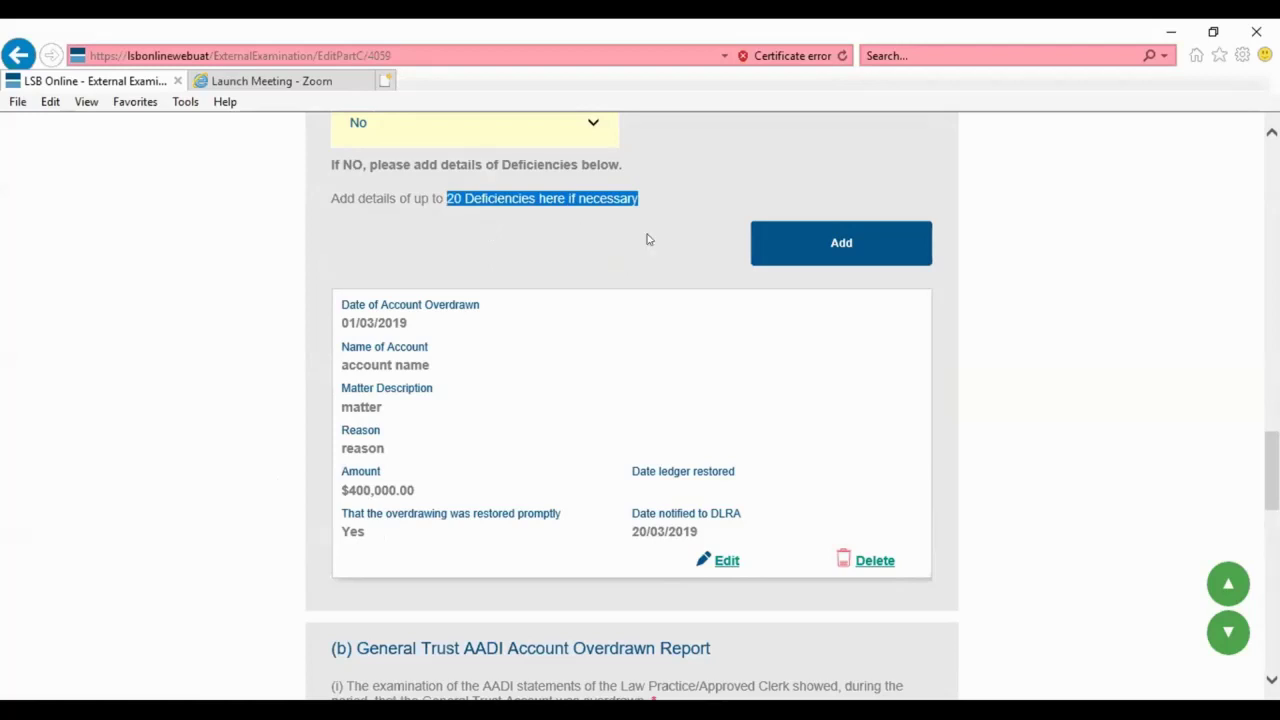
{"action": "scroll", "coordinate": [650, 250], "scroll_direction": "down", "scroll_amount": 2}
{"action": "scroll", "coordinate": [493, 399], "scroll_direction": "down", "scroll_amount": 2}
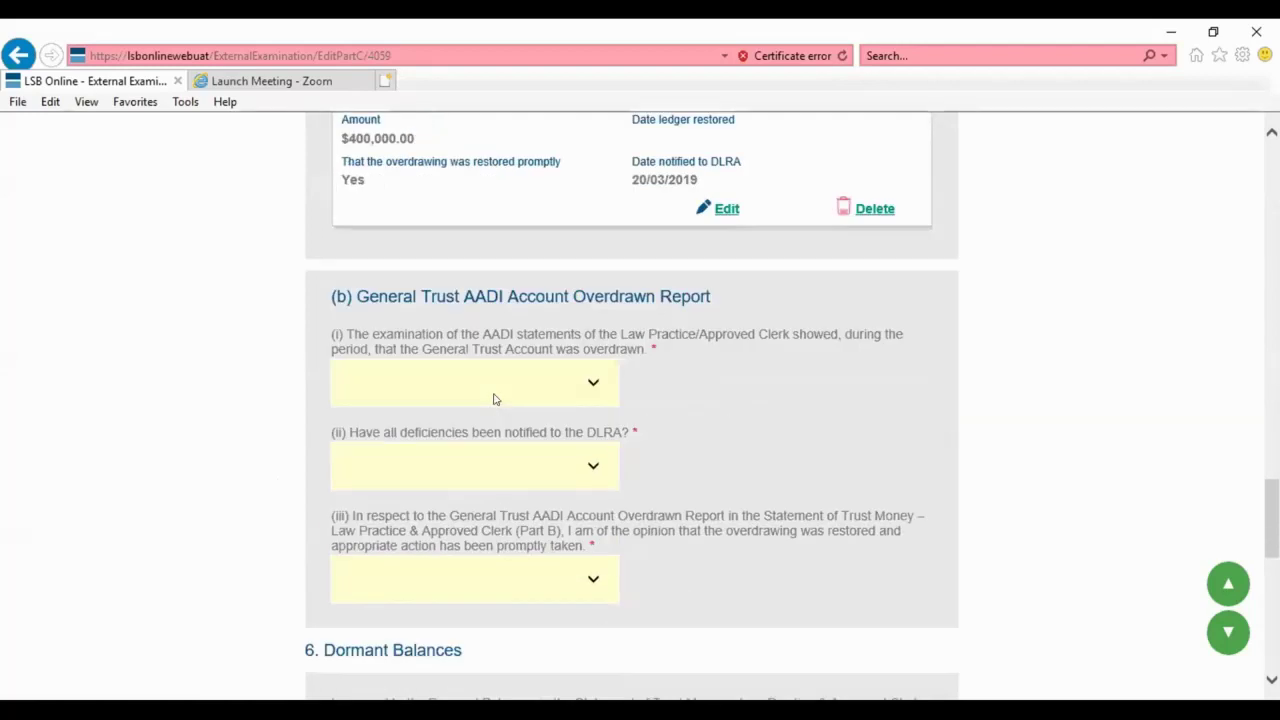
{"action": "left_click", "coordinate": [493, 399]}
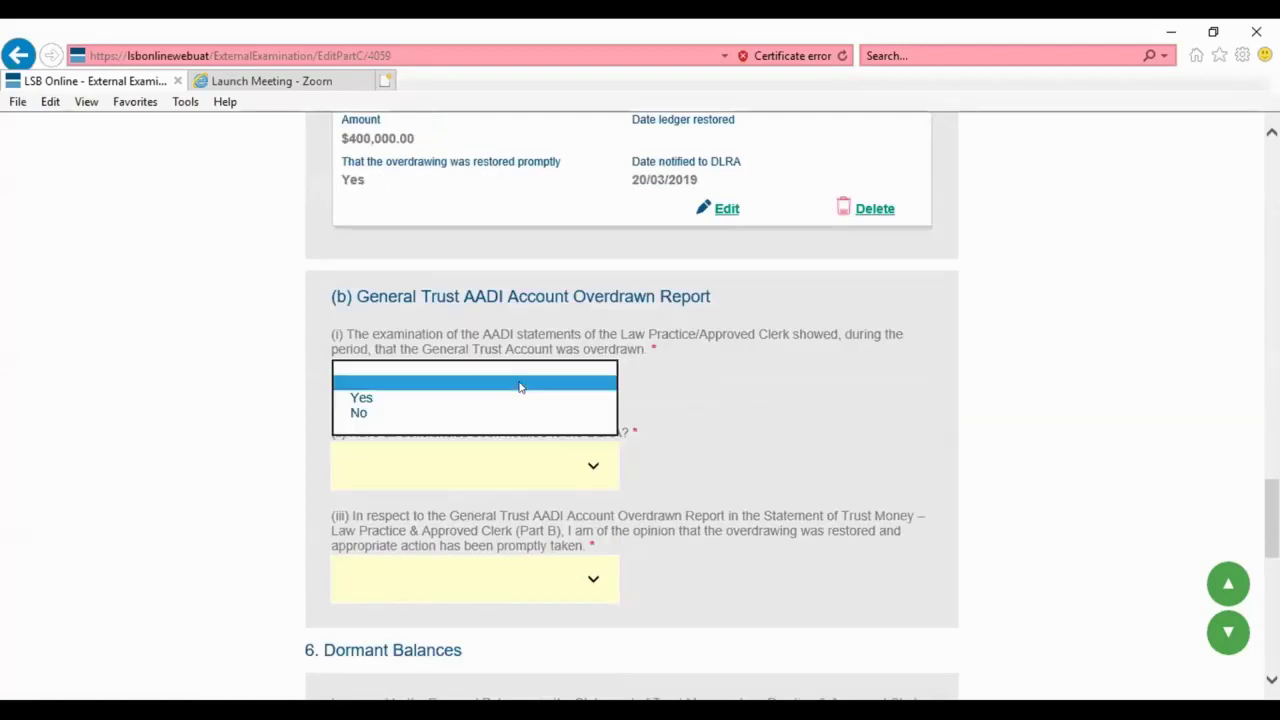
{"action": "left_click", "coordinate": [407, 399]}
{"action": "left_click", "coordinate": [390, 470]}
{"action": "left_click", "coordinate": [383, 482]}
{"action": "left_click", "coordinate": [396, 599]}
{"action": "left_click", "coordinate": [396, 606]}
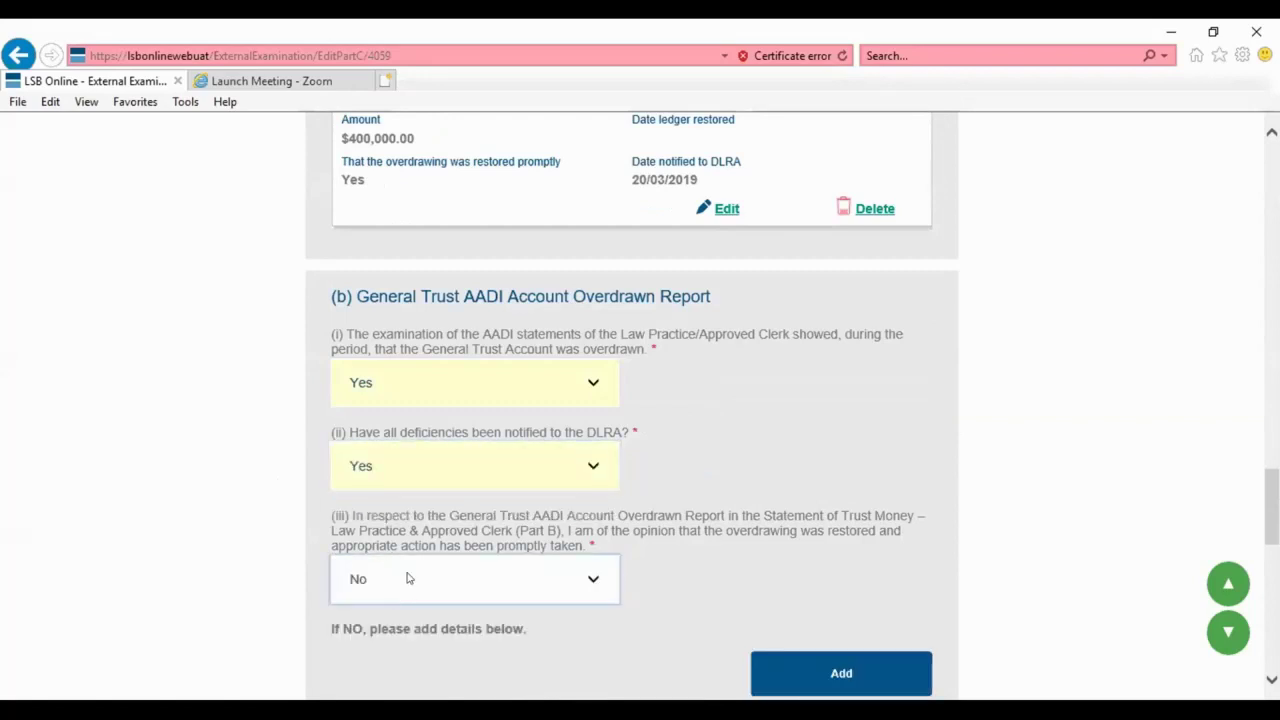
{"action": "scroll", "coordinate": [740, 560], "scroll_direction": "down", "scroll_amount": 2}
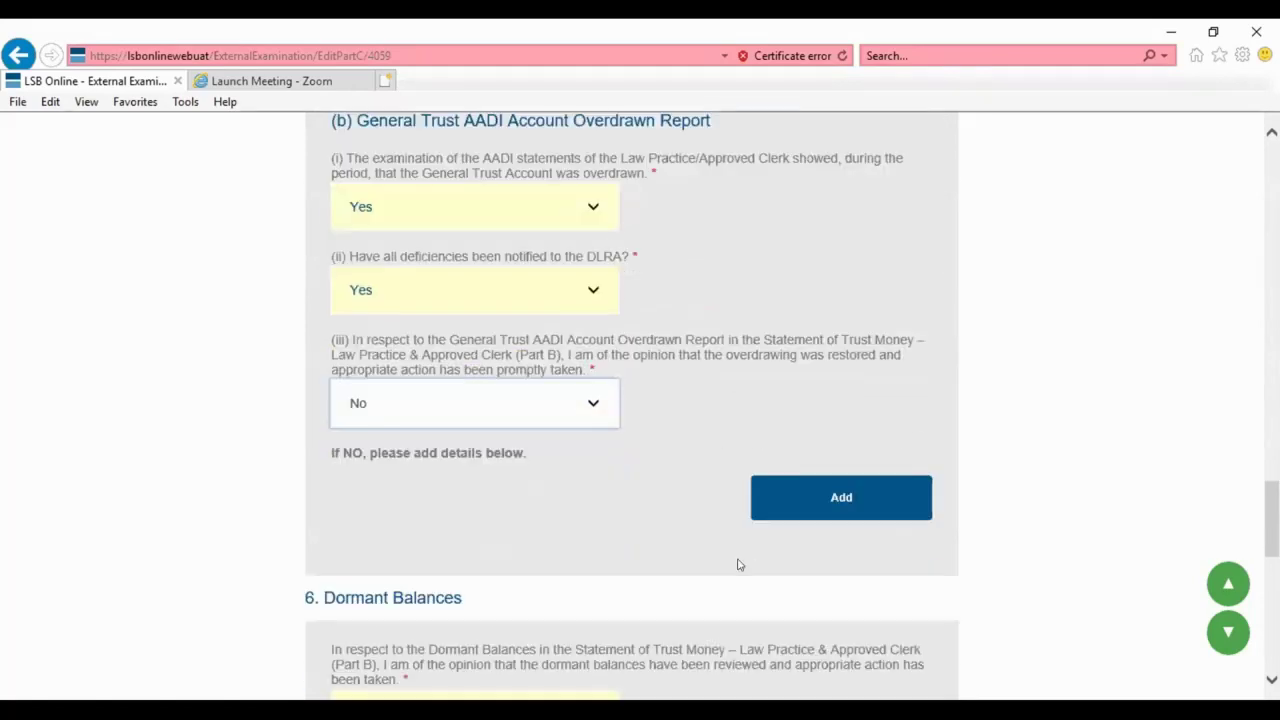
Step: Add an AADI overdrawn entry dated 05/03/2019 with reason 'enter reason' and amount 200000
{"action": "left_click", "coordinate": [853, 497]}
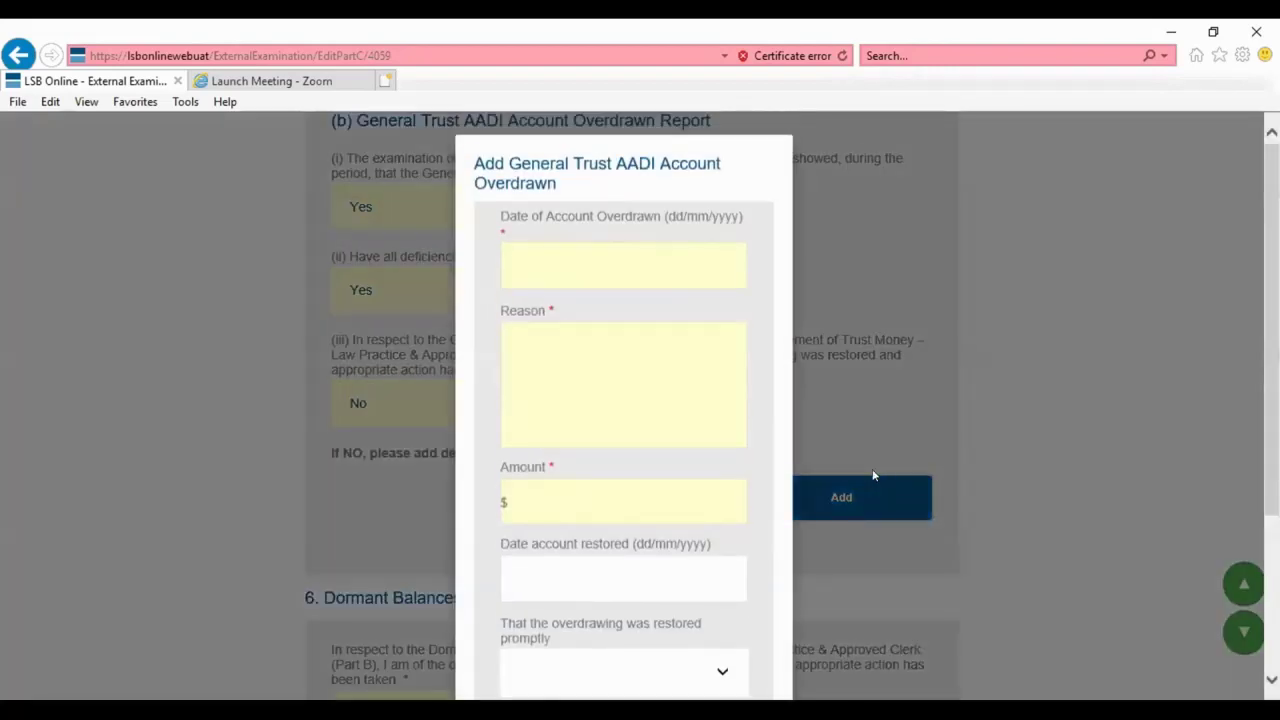
{"action": "left_click", "coordinate": [577, 253]}
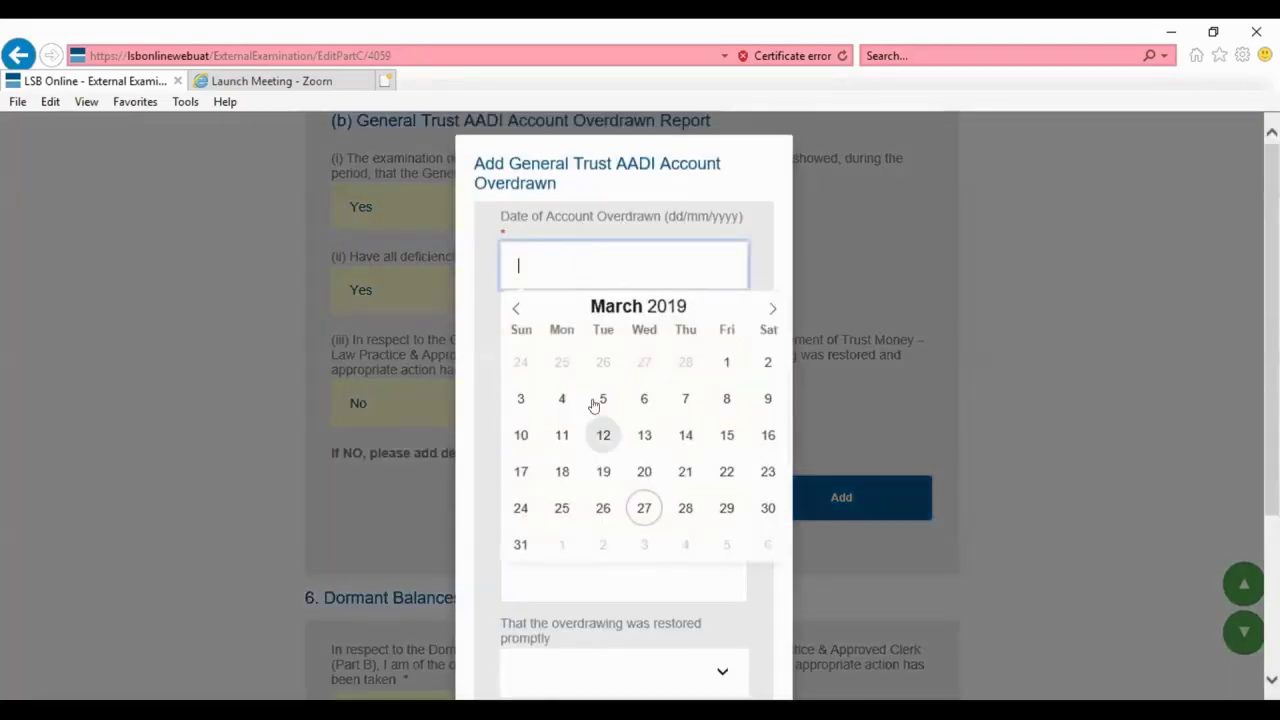
{"action": "left_click", "coordinate": [595, 395]}
{"action": "left_click", "coordinate": [593, 393]}
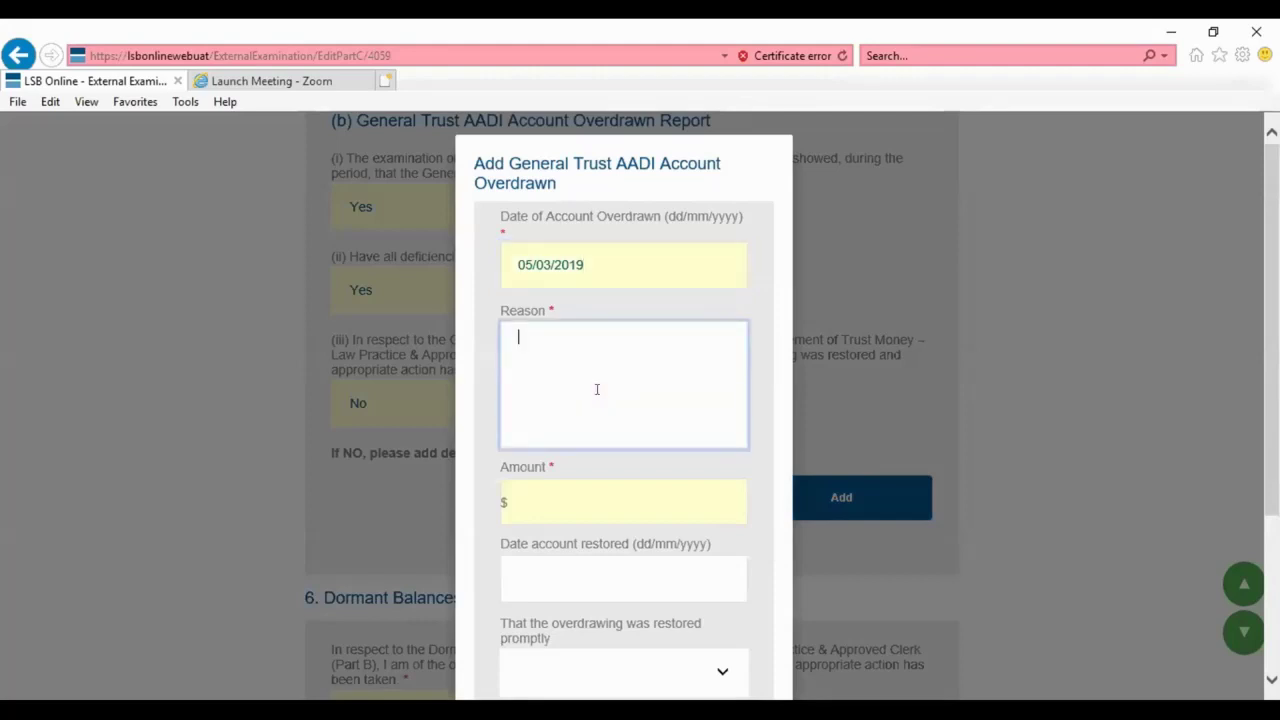
{"action": "type", "text": "enter reason"}
{"action": "key", "text": "Tab"}
{"action": "type", "text": "200000"}
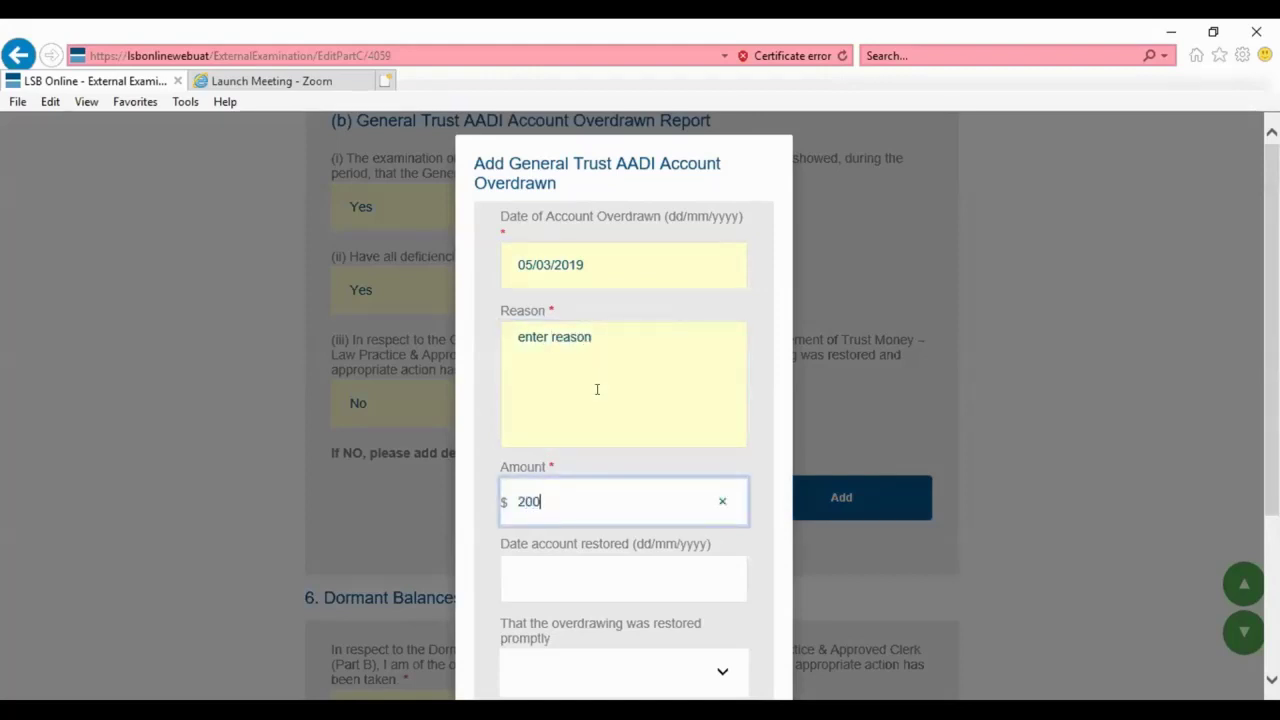
Step: Set restored date 11/03/2019, restored promptly Yes, DLRA date 04/03/2019, and save the entry
{"action": "left_click", "coordinate": [503, 580]}
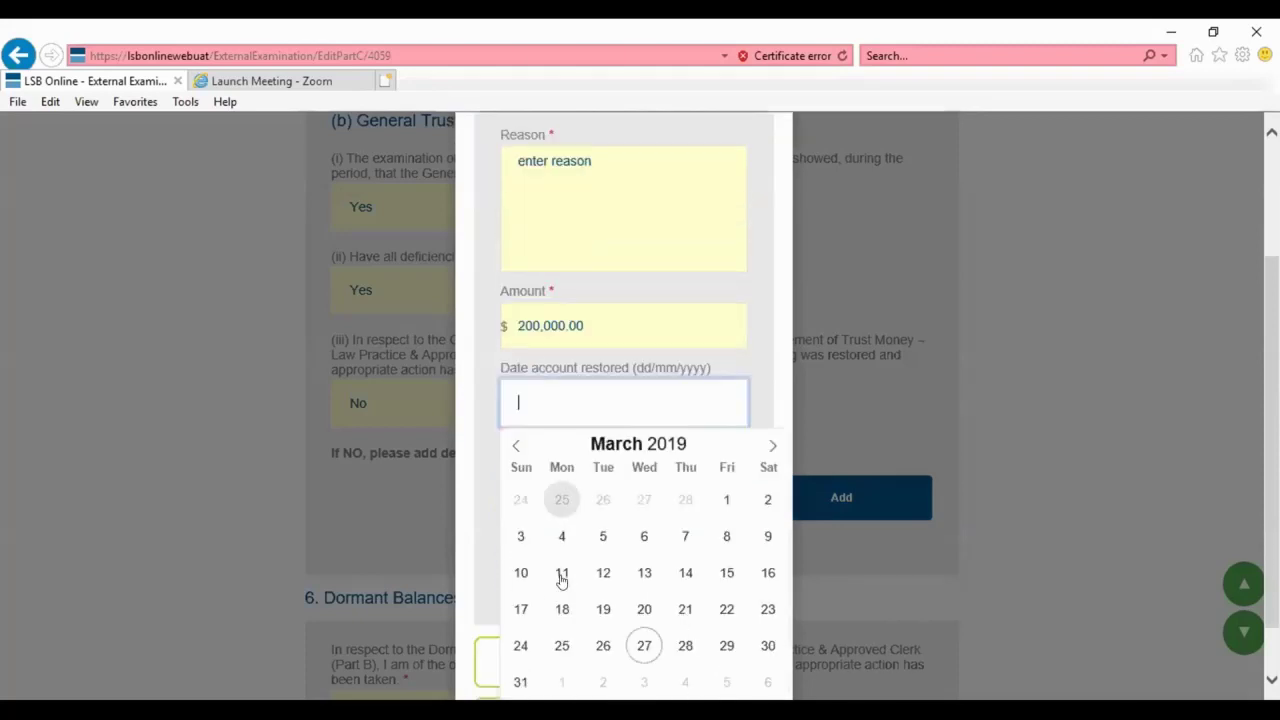
{"action": "left_click", "coordinate": [563, 509]}
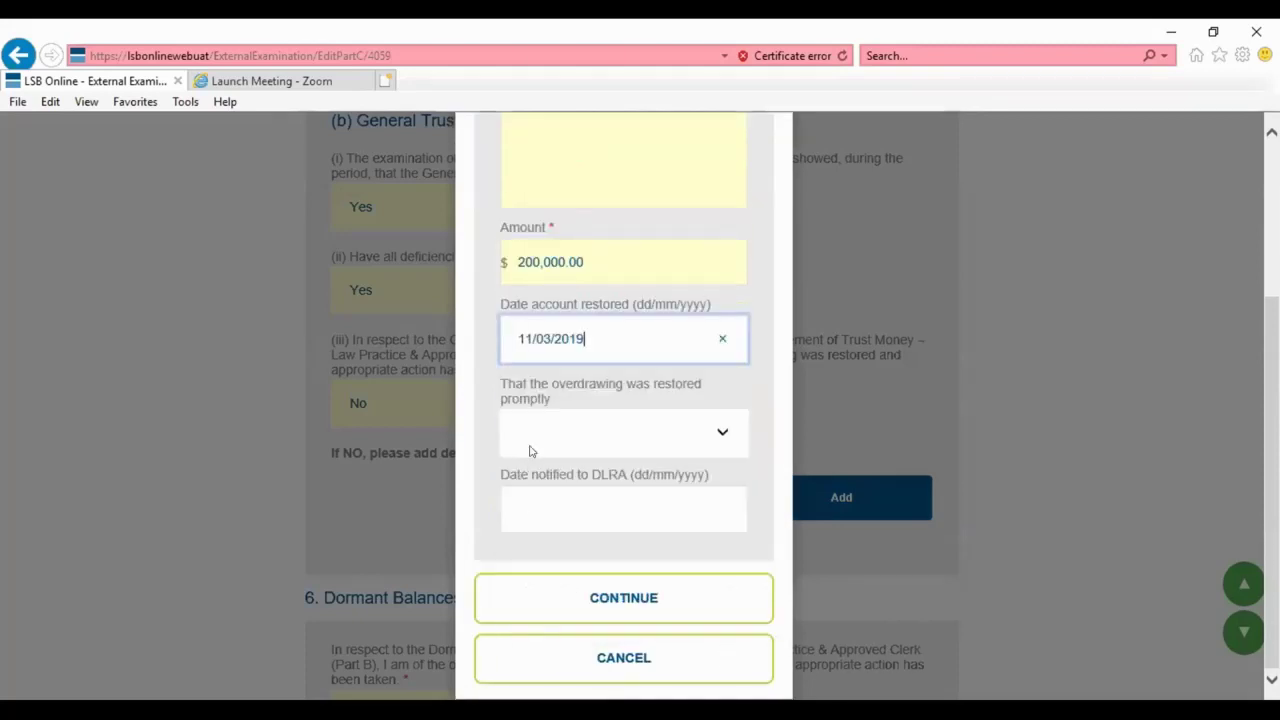
{"action": "left_click", "coordinate": [530, 451]}
{"action": "key", "text": "Down"}
{"action": "key", "text": "Return"}
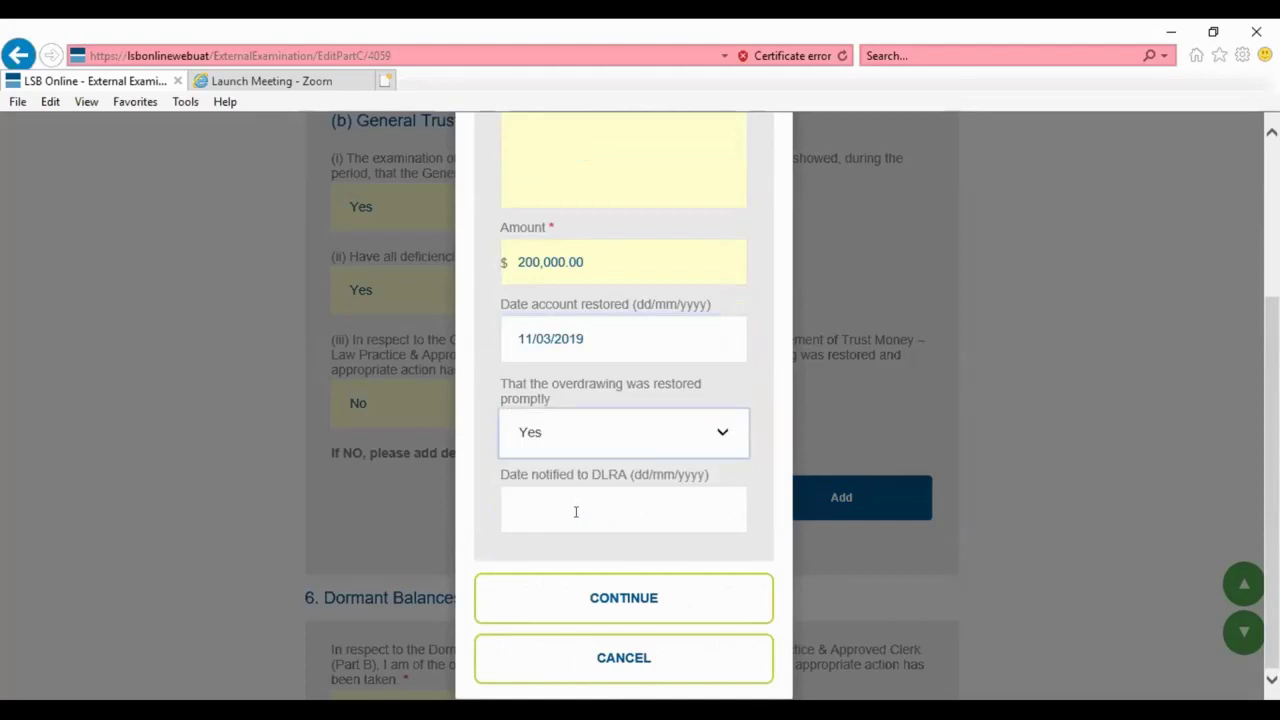
{"action": "left_click", "coordinate": [592, 508]}
{"action": "left_click", "coordinate": [563, 643]}
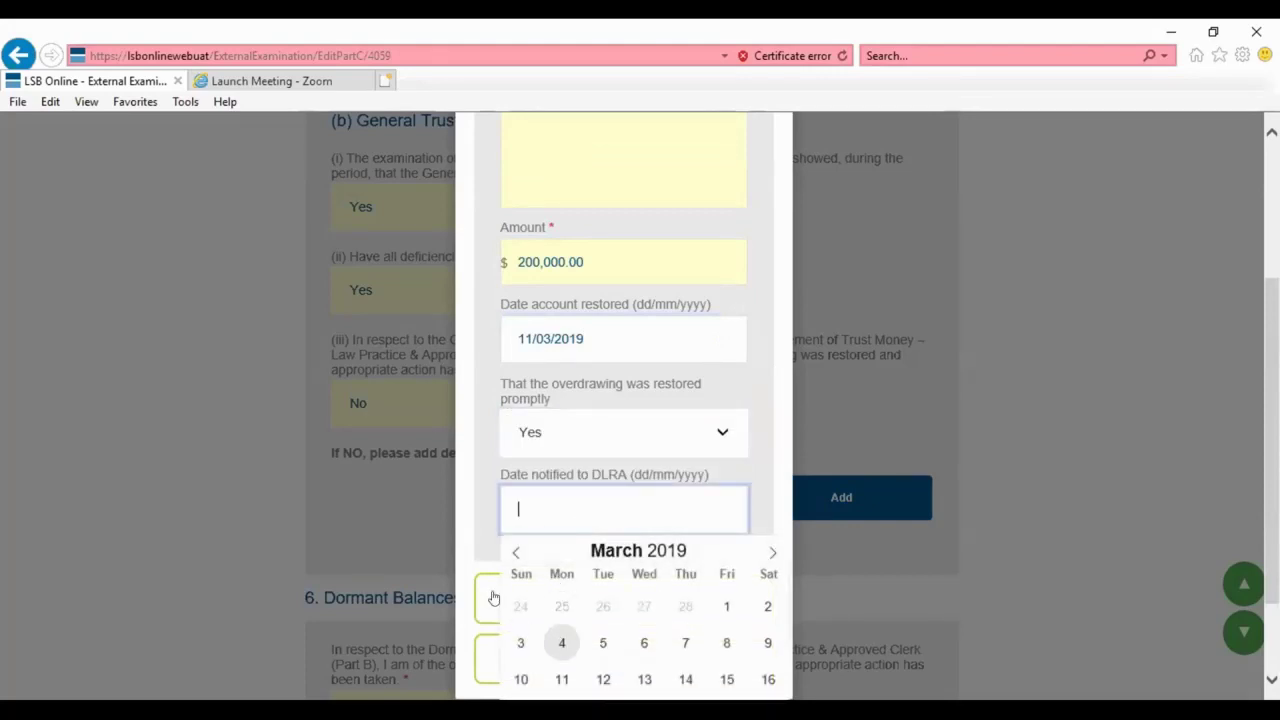
{"action": "left_click", "coordinate": [560, 608]}
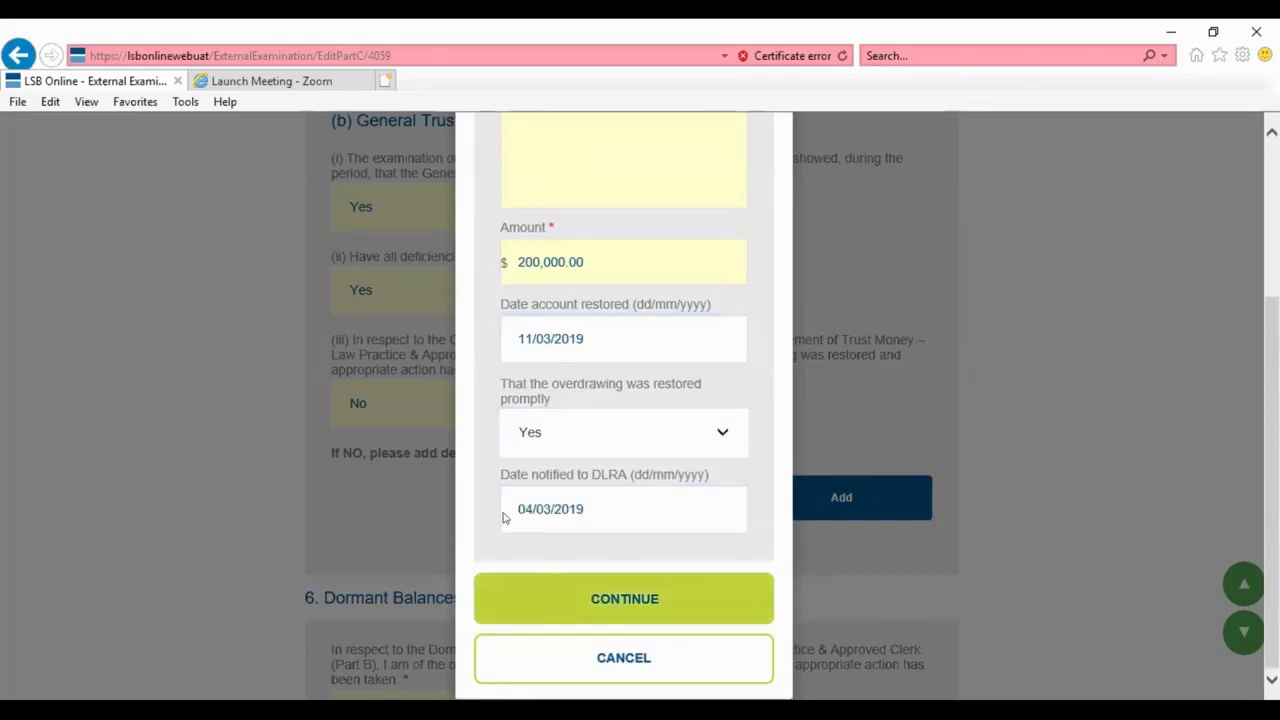
{"action": "scroll", "coordinate": [502, 512], "scroll_direction": "down", "scroll_amount": 4}
{"action": "scroll", "coordinate": [550, 425], "scroll_direction": "down", "scroll_amount": 1}
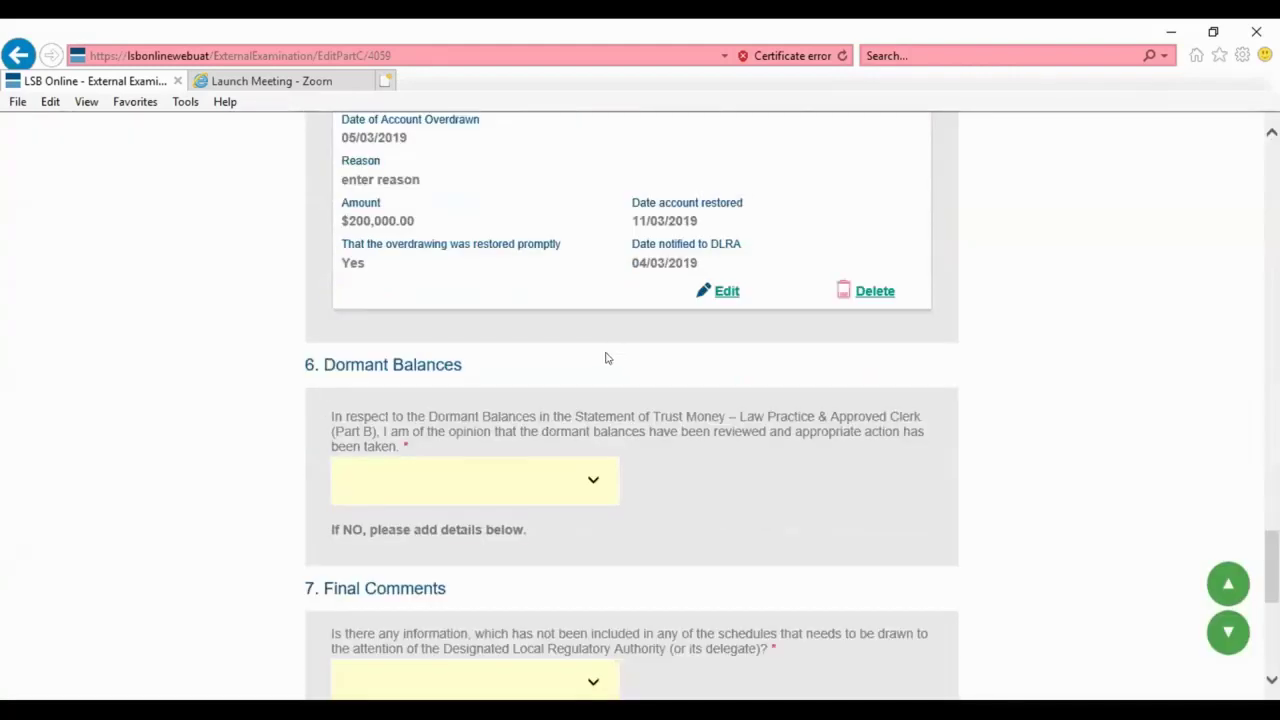
Step: Answer Yes for Dormant Balances
{"action": "left_click", "coordinate": [487, 485]}
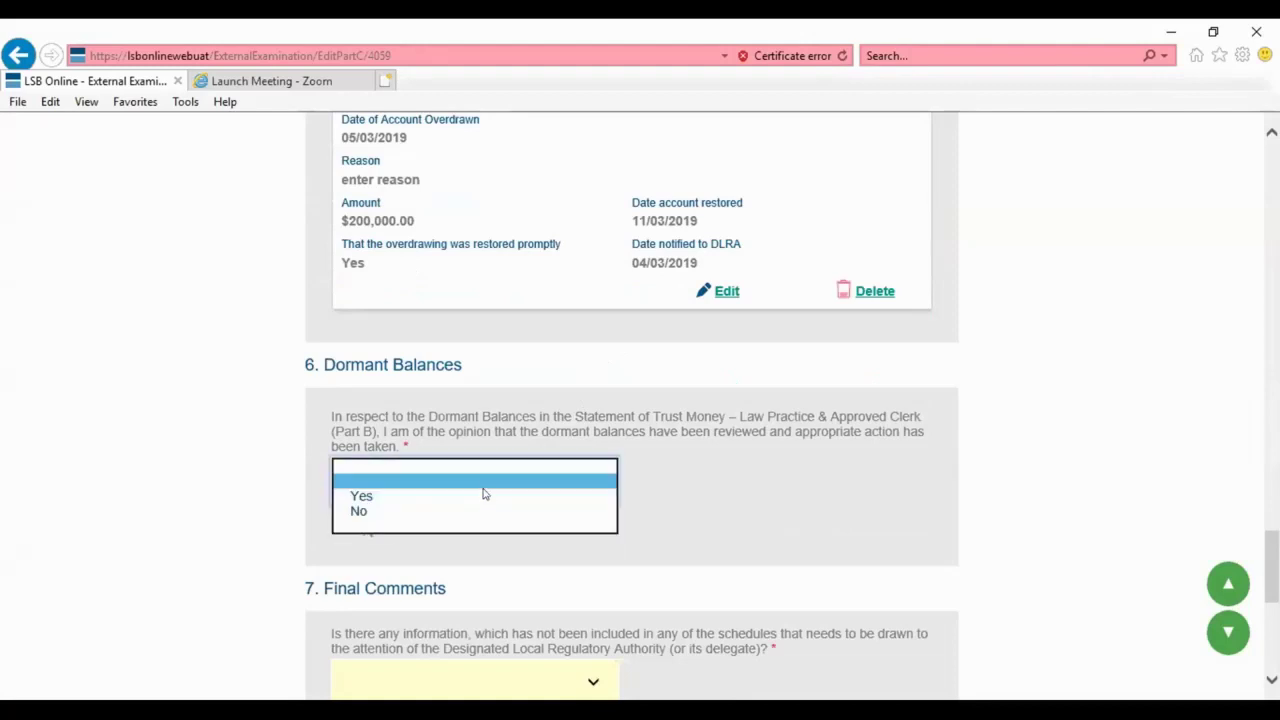
{"action": "left_click", "coordinate": [481, 496]}
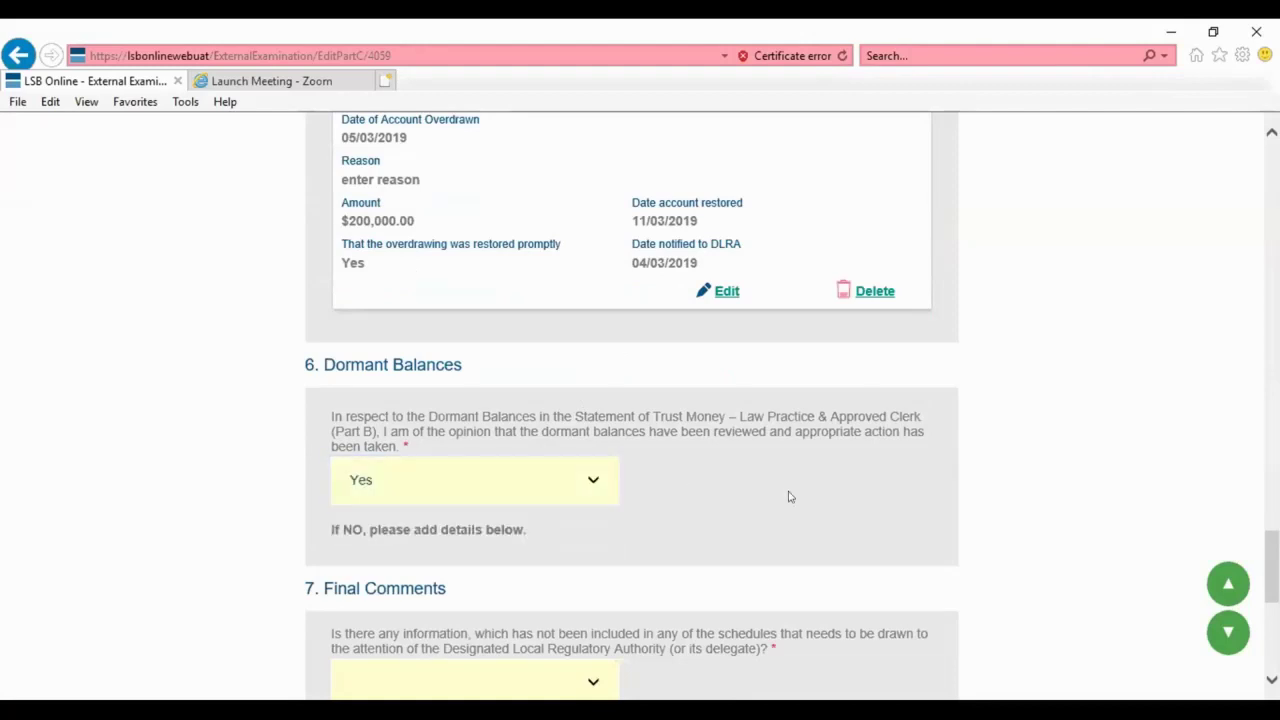
{"action": "scroll", "coordinate": [789, 497], "scroll_direction": "down", "scroll_amount": 2}
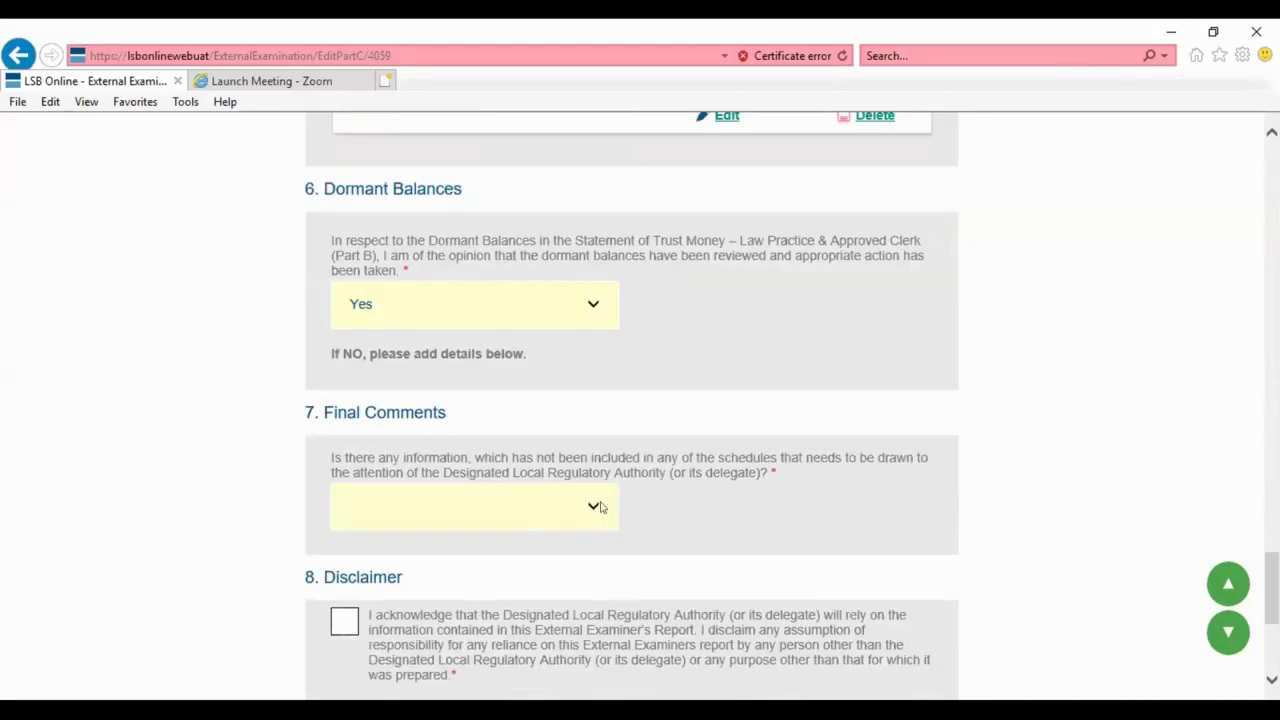
Step: Answer Yes to Final Comments and enter 'enter final comment' as further information
{"action": "left_click", "coordinate": [545, 521]}
{"action": "left_click", "coordinate": [511, 523]}
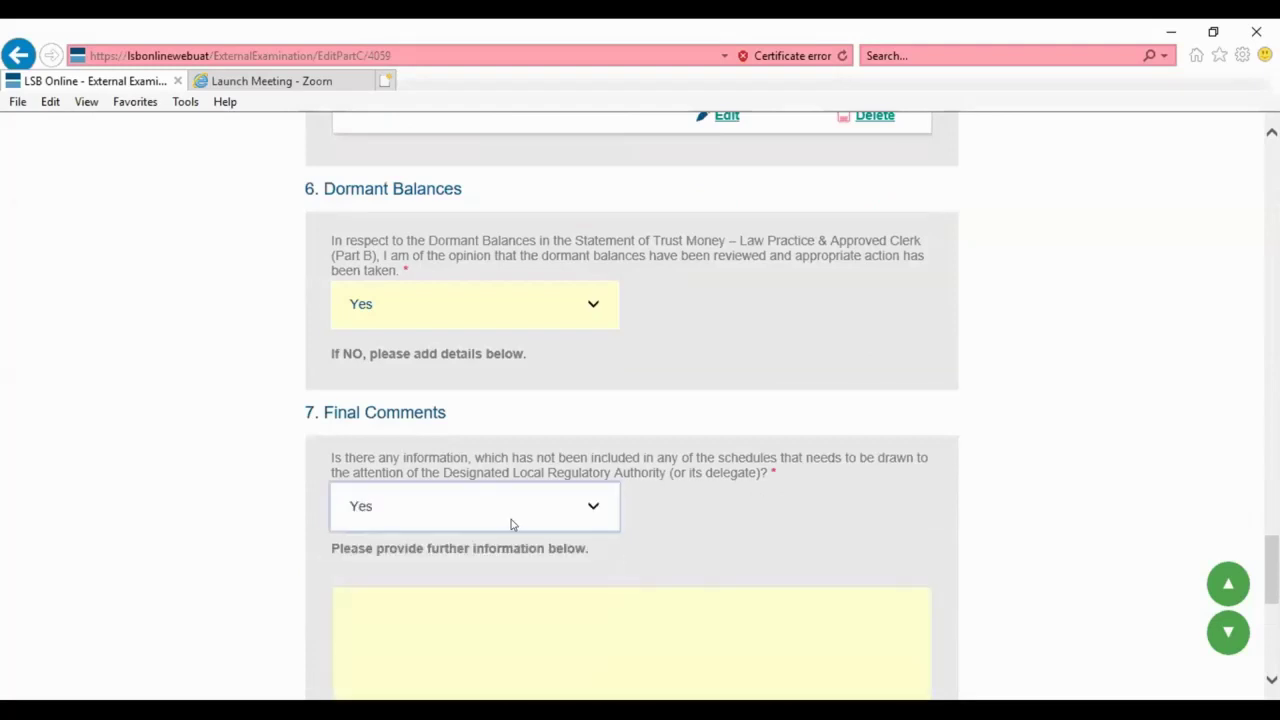
{"action": "scroll", "coordinate": [759, 496], "scroll_direction": "down", "scroll_amount": 2}
{"action": "left_click", "coordinate": [653, 461]}
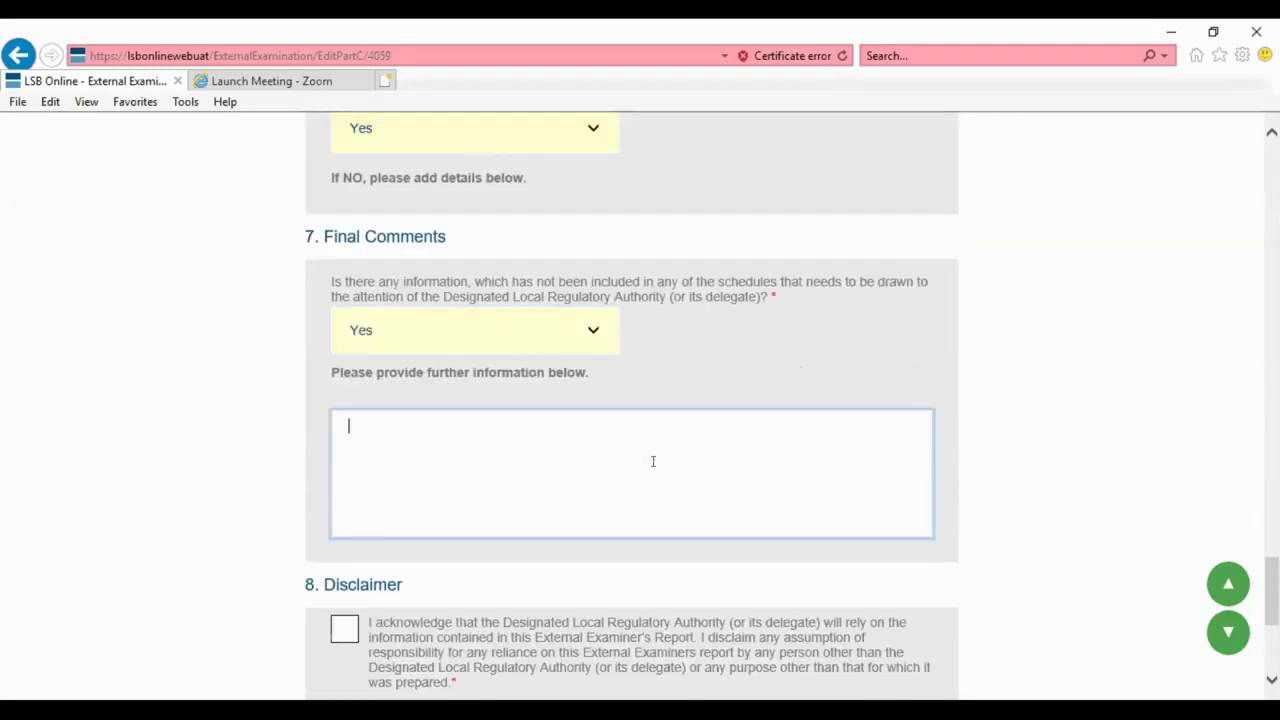
{"action": "type", "text": "enter final comments"}
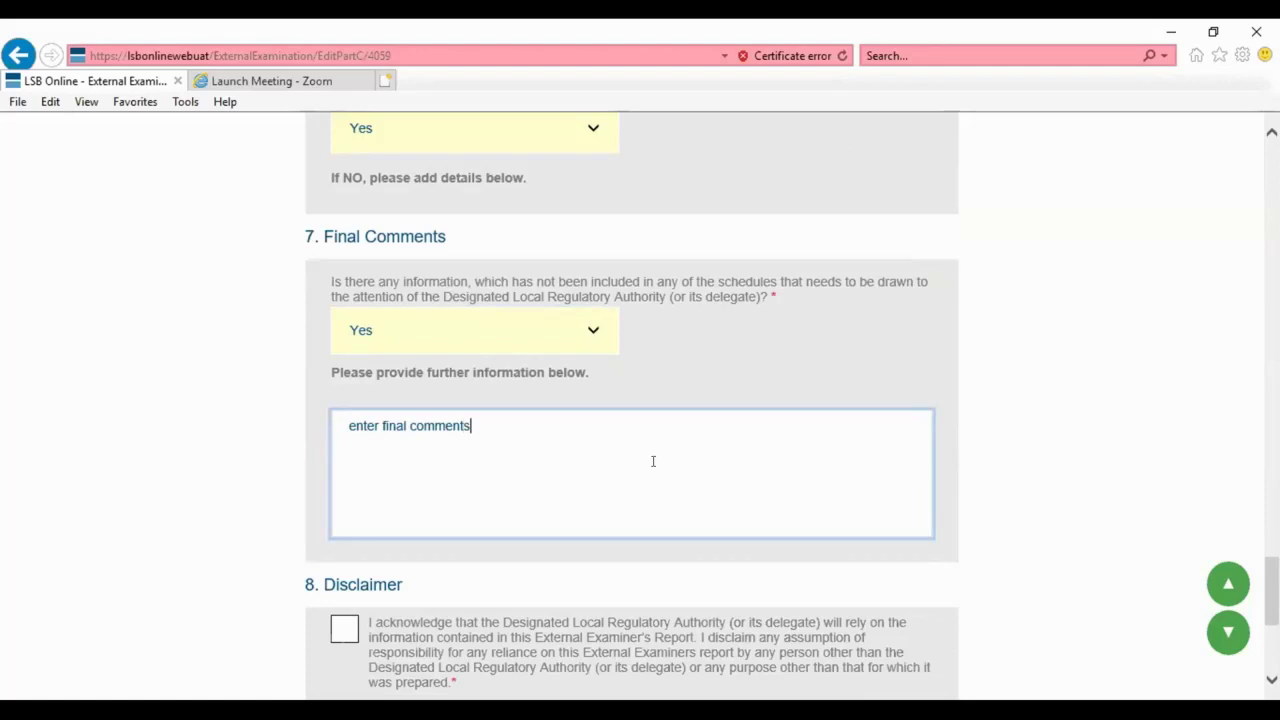
{"action": "left_click", "coordinate": [680, 362]}
{"action": "scroll", "coordinate": [680, 362], "scroll_direction": "down", "scroll_amount": 1}
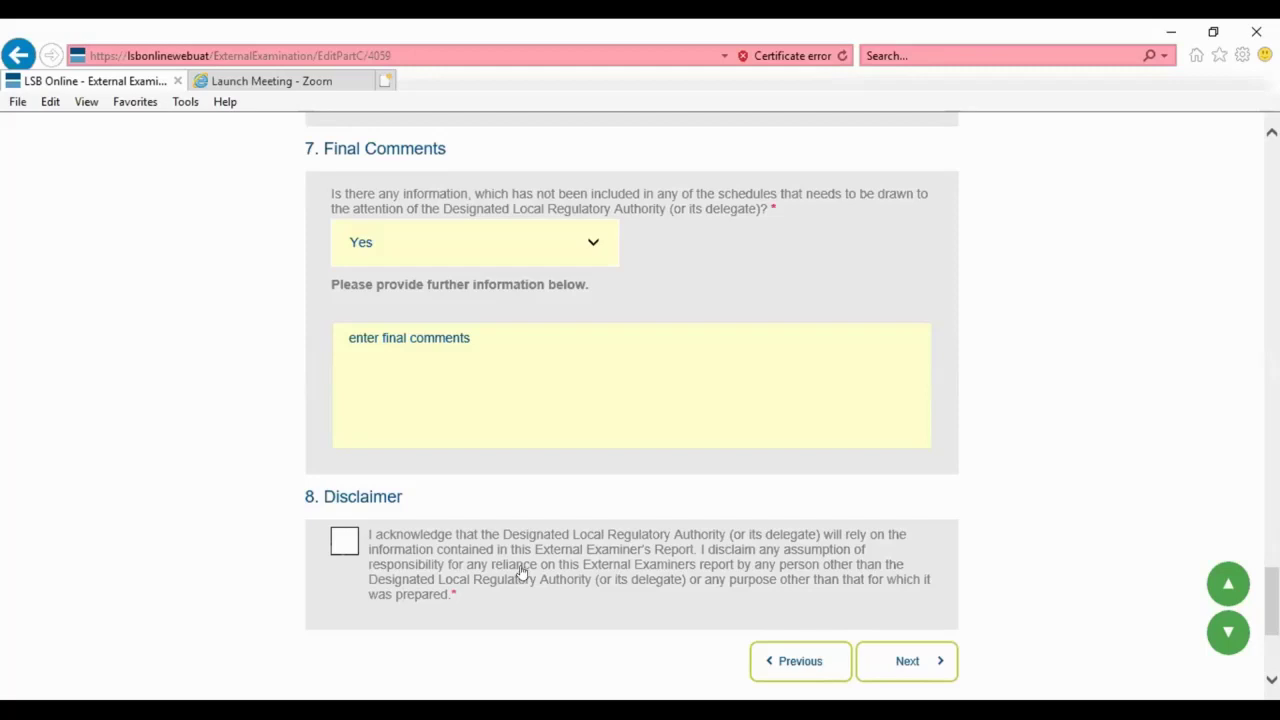
{"action": "scroll", "coordinate": [505, 582], "scroll_direction": "down", "scroll_amount": 1}
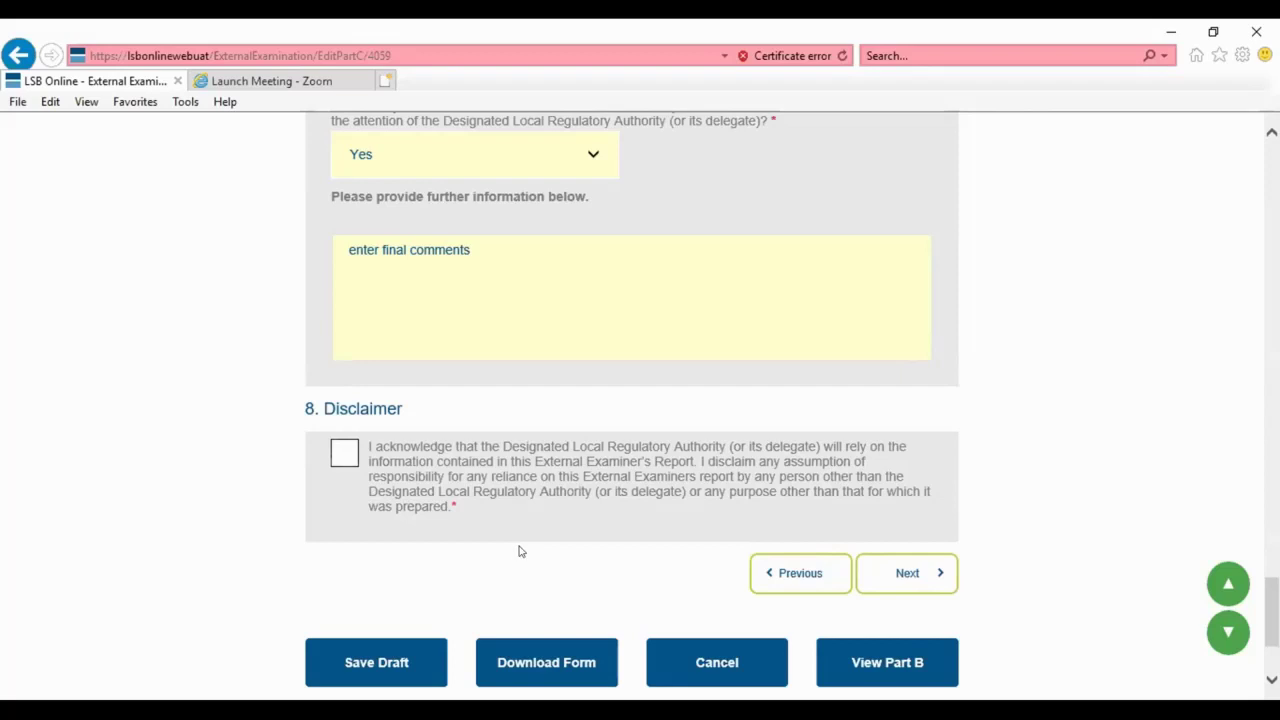
{"action": "scroll", "coordinate": [519, 551], "scroll_direction": "up", "scroll_amount": 1}
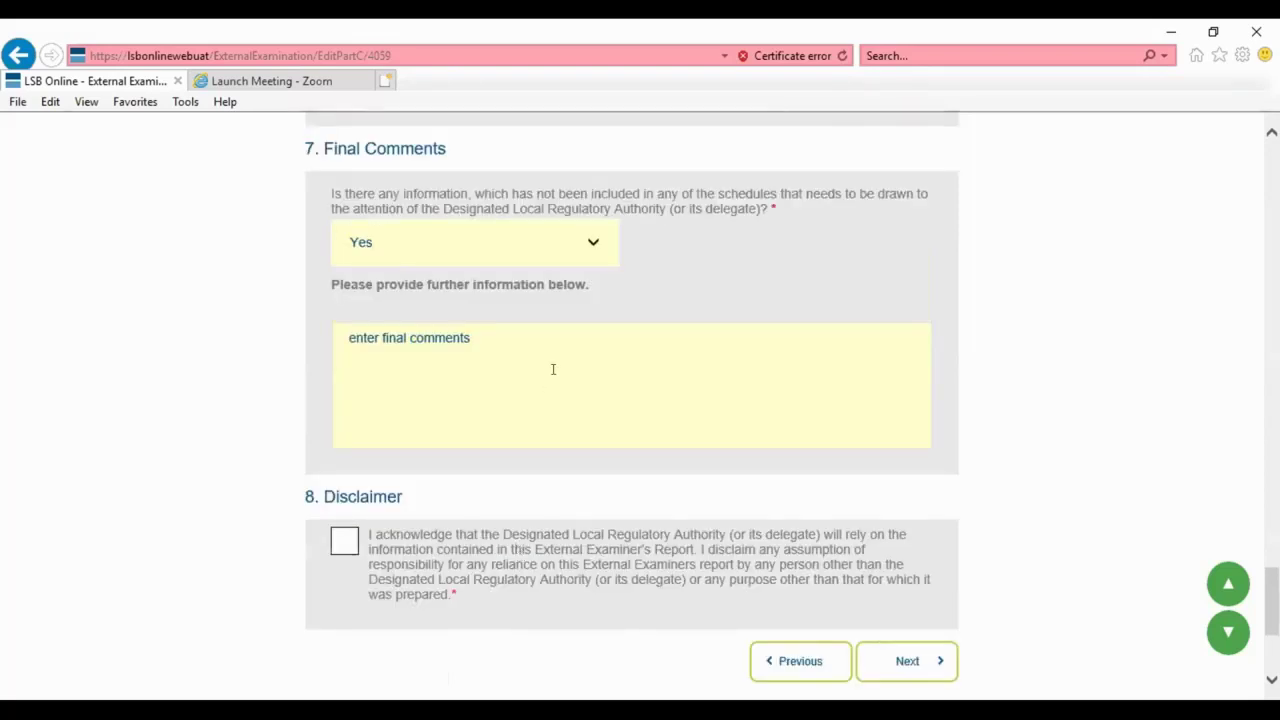
{"action": "scroll", "coordinate": [552, 371], "scroll_direction": "up", "scroll_amount": 1}
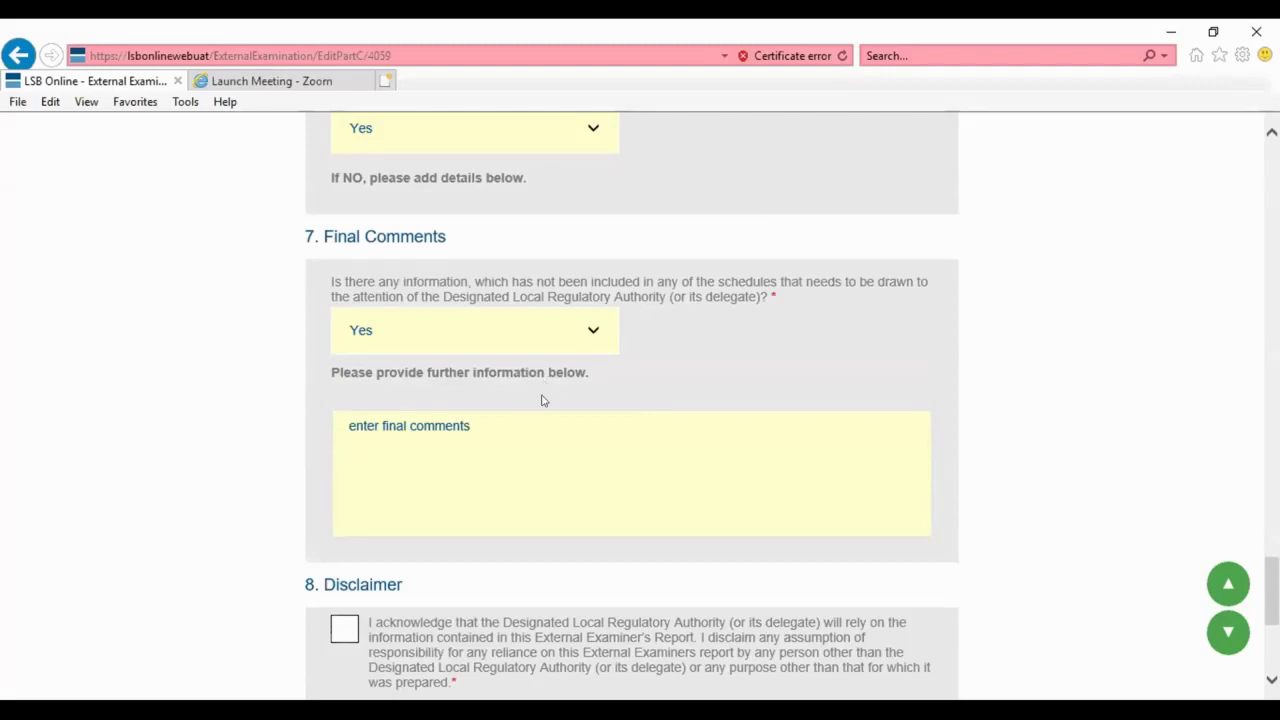
{"action": "scroll", "coordinate": [558, 399], "scroll_direction": "up", "scroll_amount": 1}
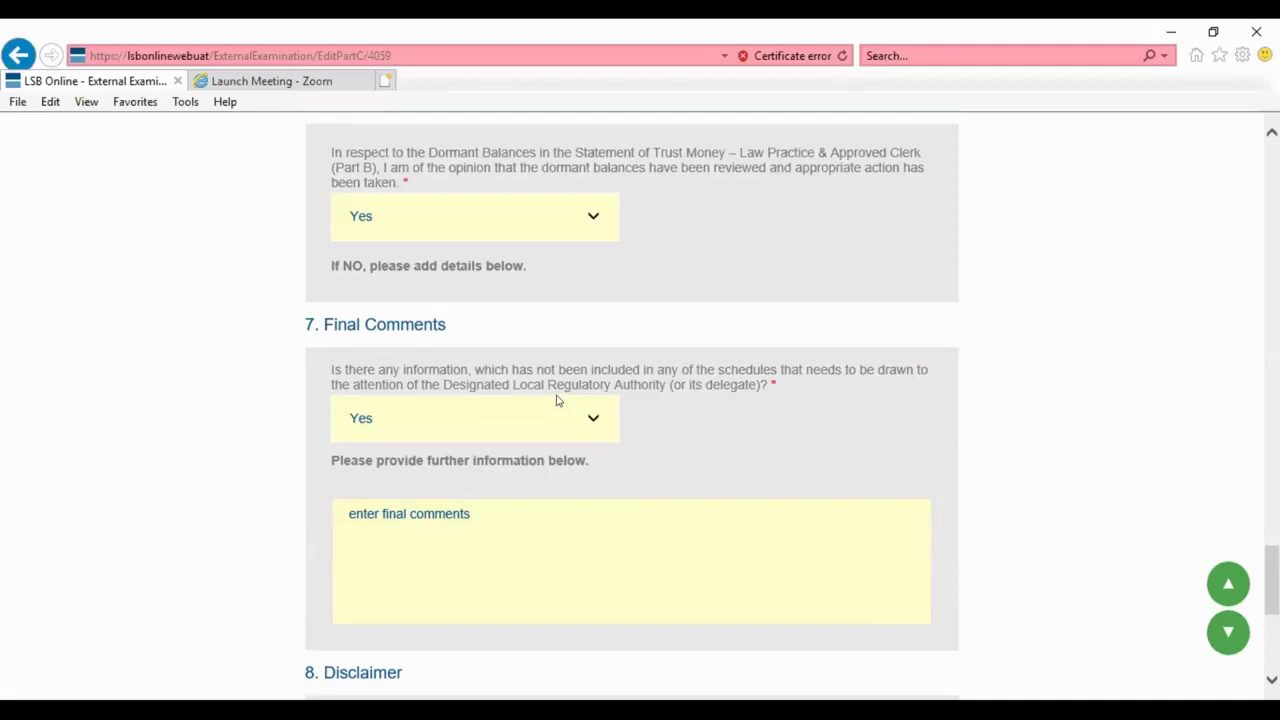
{"action": "scroll", "coordinate": [558, 399], "scroll_direction": "up", "scroll_amount": 3}
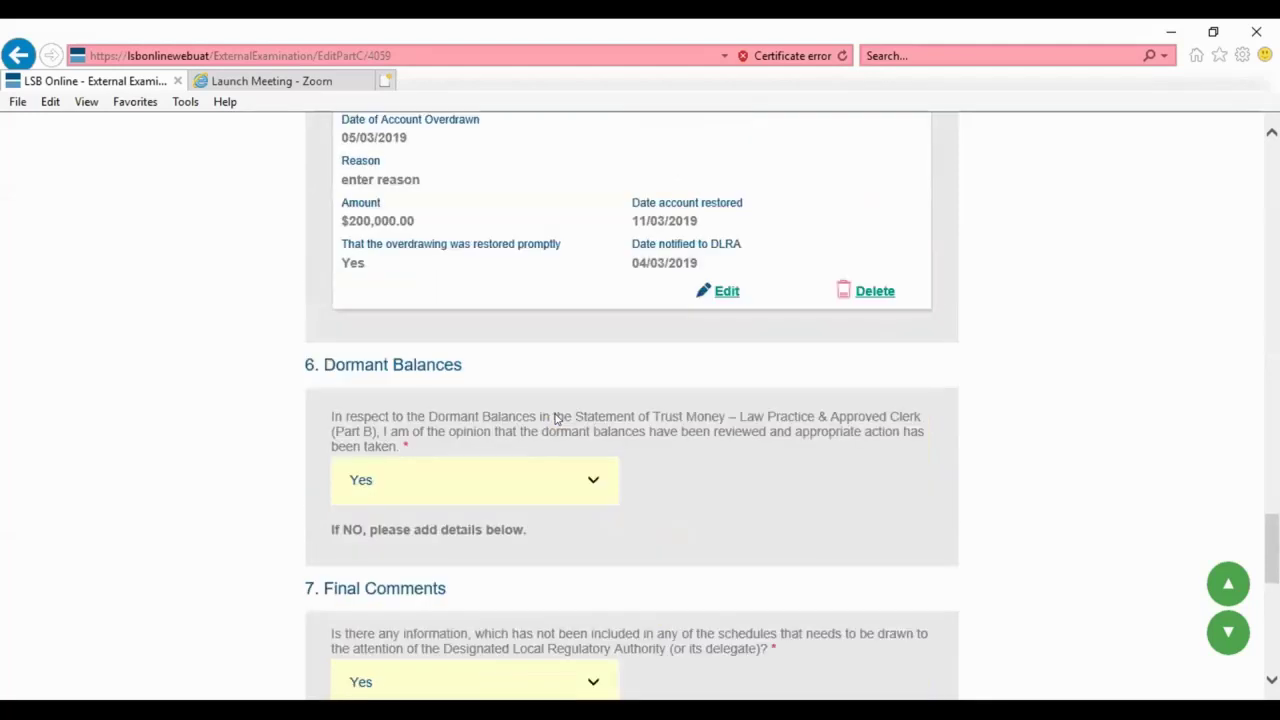
{"action": "scroll", "coordinate": [555, 428], "scroll_direction": "up", "scroll_amount": 9}
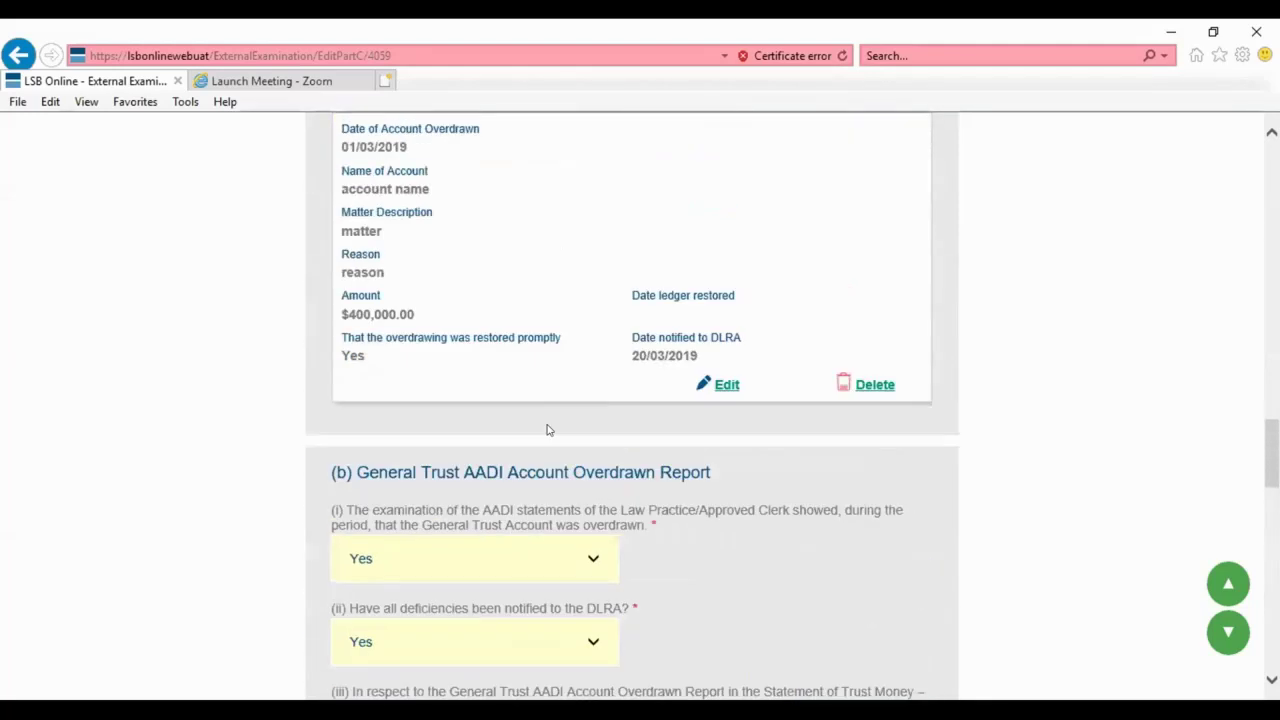
{"action": "scroll", "coordinate": [547, 428], "scroll_direction": "up", "scroll_amount": 10}
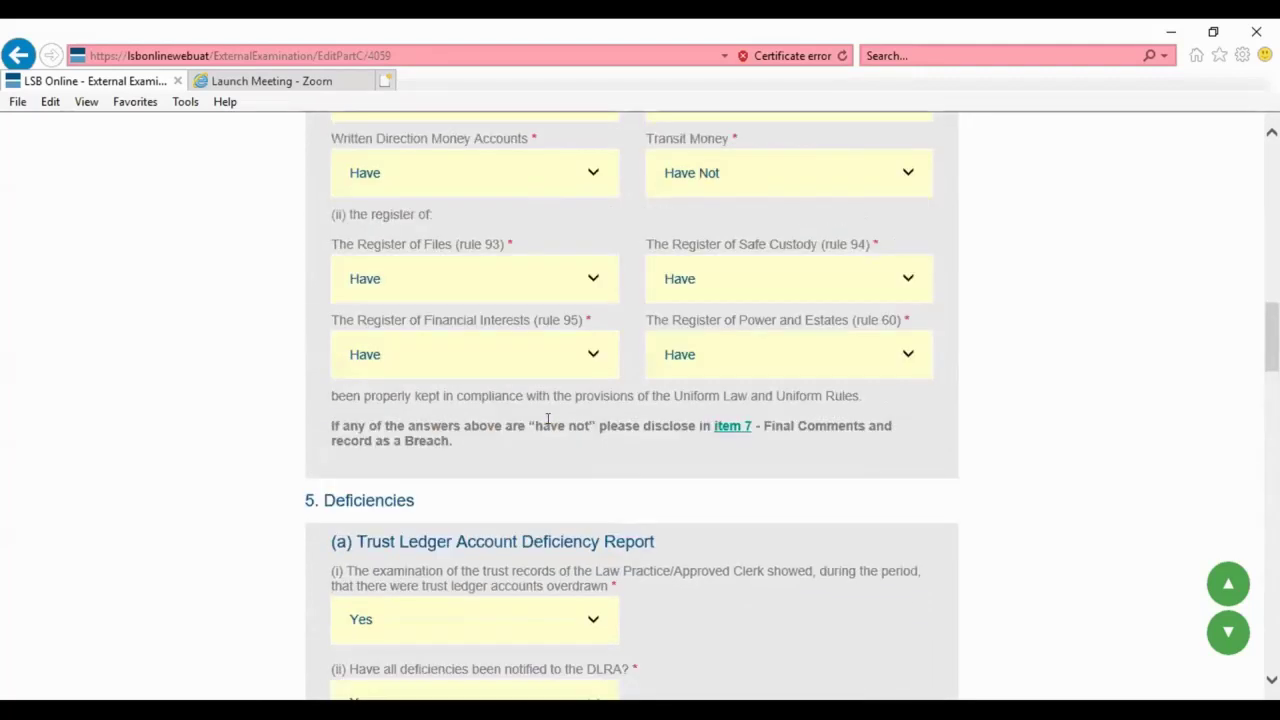
{"action": "scroll", "coordinate": [547, 420], "scroll_direction": "up", "scroll_amount": 1}
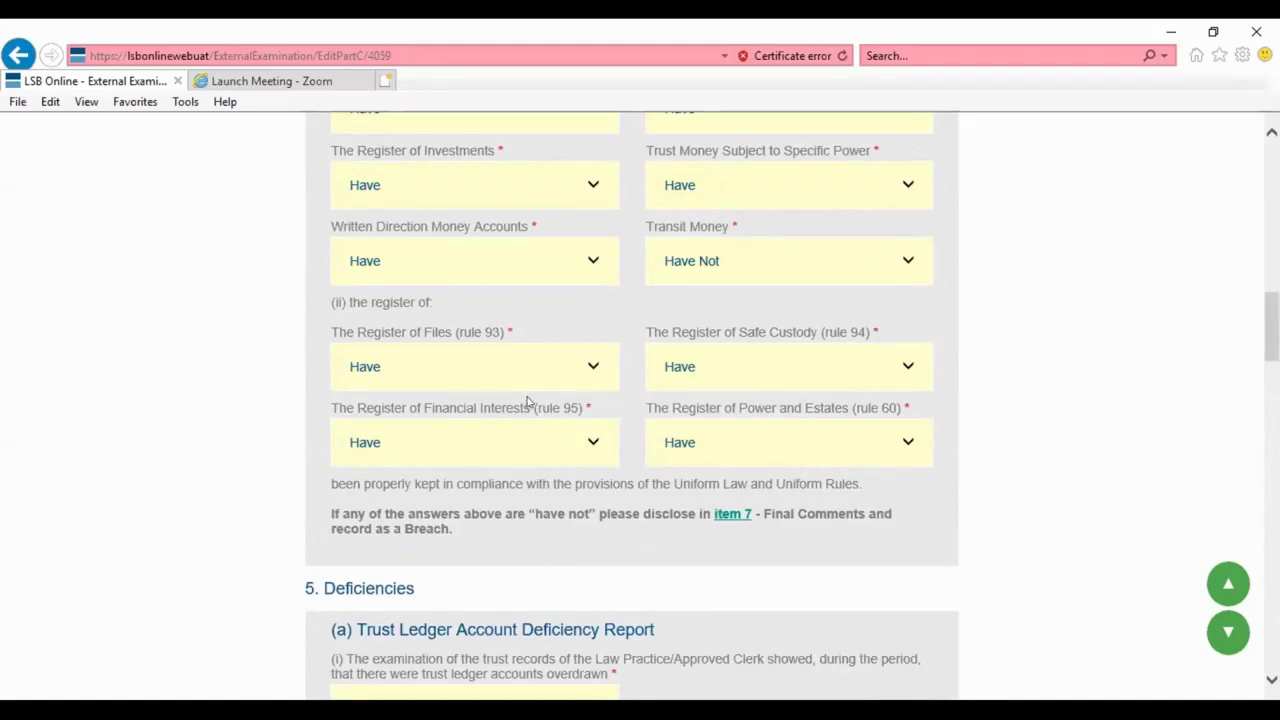
{"action": "scroll", "coordinate": [528, 402], "scroll_direction": "down", "scroll_amount": 1}
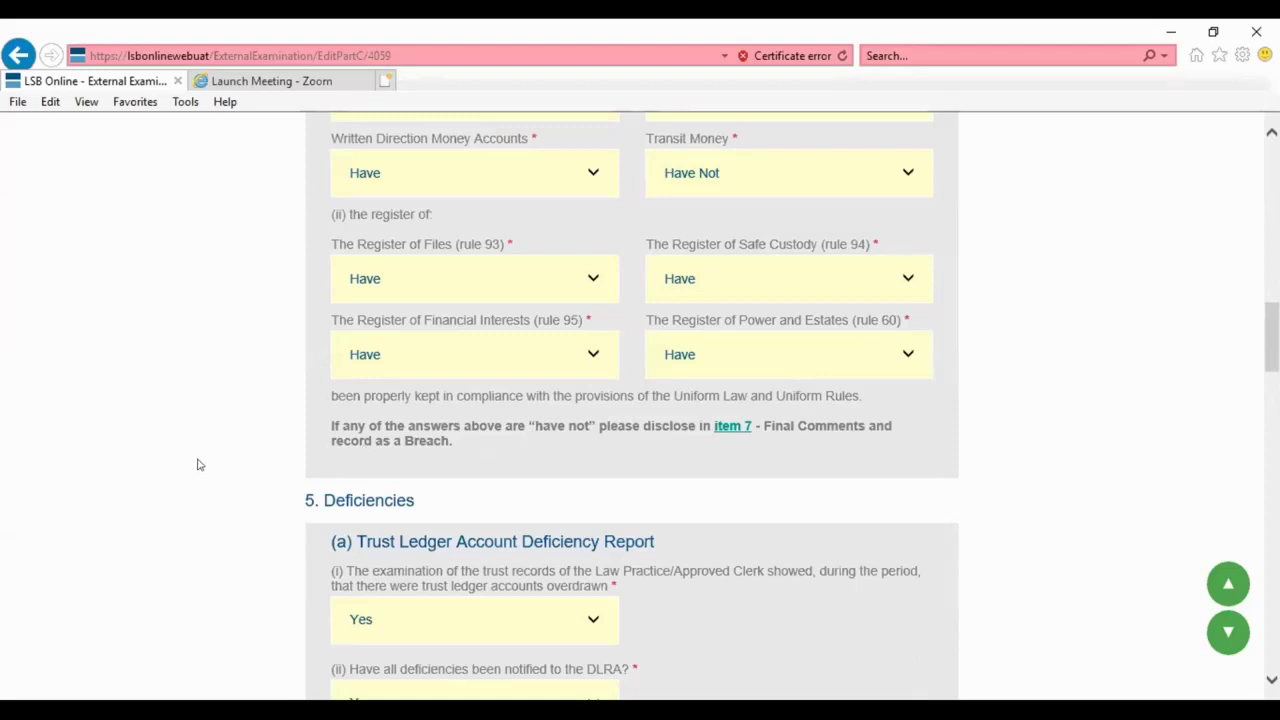
{"action": "scroll", "coordinate": [198, 464], "scroll_direction": "up", "scroll_amount": 1}
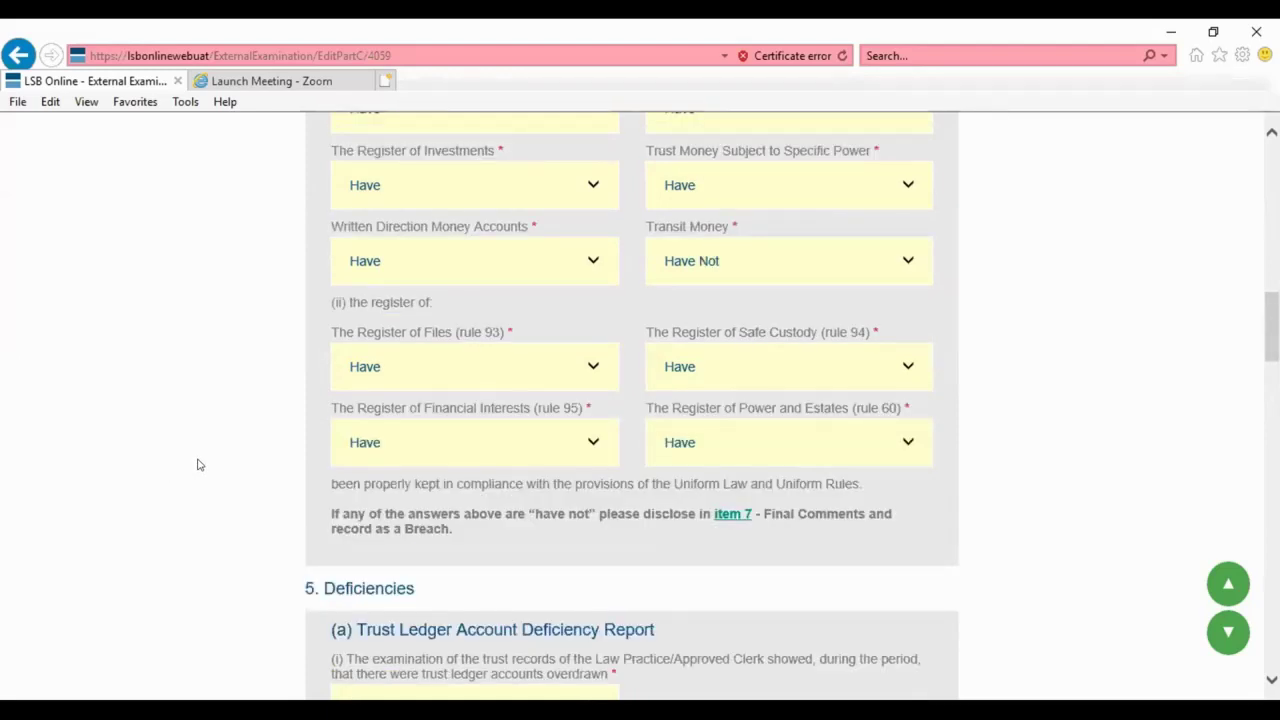
{"action": "scroll", "coordinate": [198, 464], "scroll_direction": "up", "scroll_amount": 1}
{"action": "scroll", "coordinate": [198, 464], "scroll_direction": "up", "scroll_amount": 1}
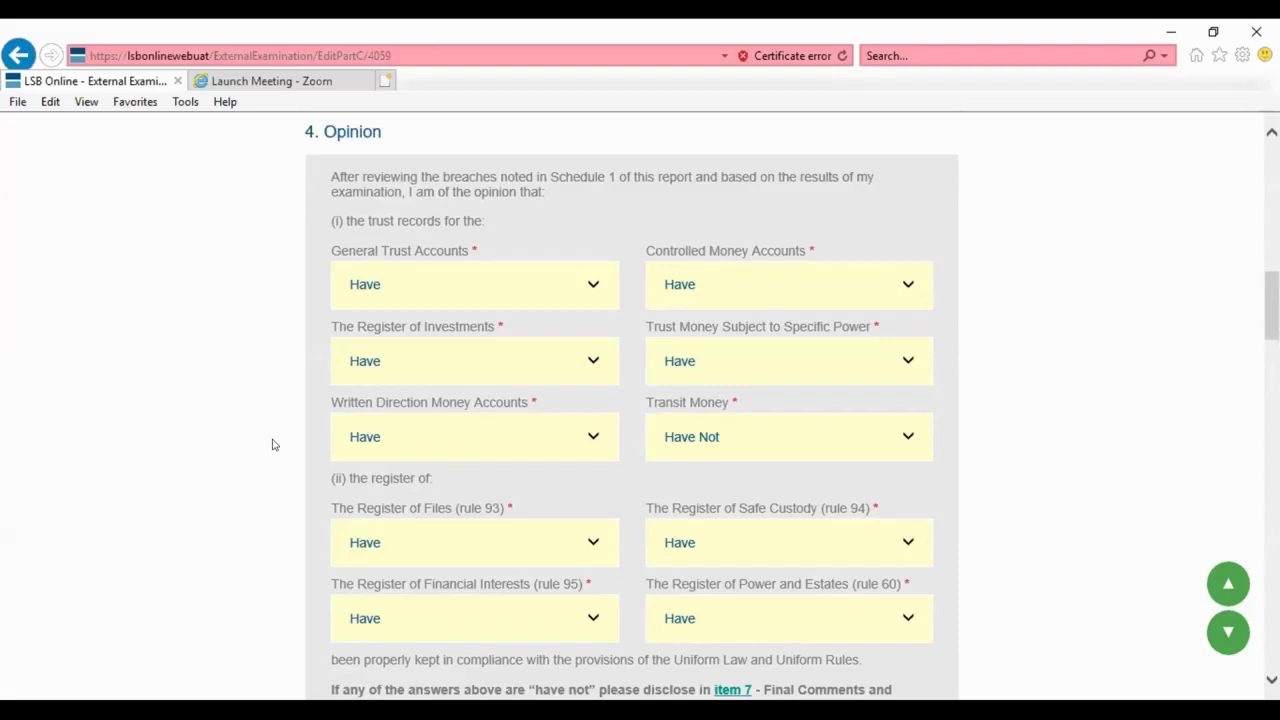
{"action": "scroll", "coordinate": [272, 444], "scroll_direction": "down", "scroll_amount": 2}
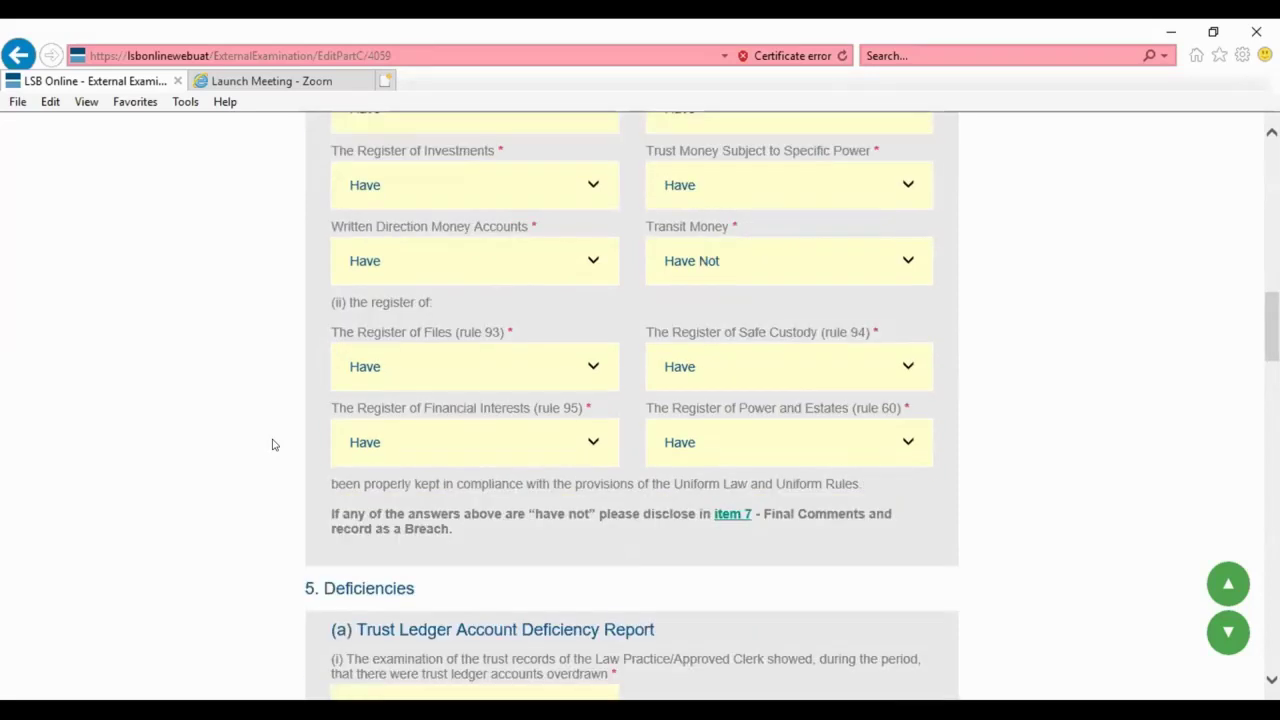
{"action": "scroll", "coordinate": [272, 444], "scroll_direction": "down", "scroll_amount": 1}
{"action": "scroll", "coordinate": [275, 444], "scroll_direction": "down", "scroll_amount": 1}
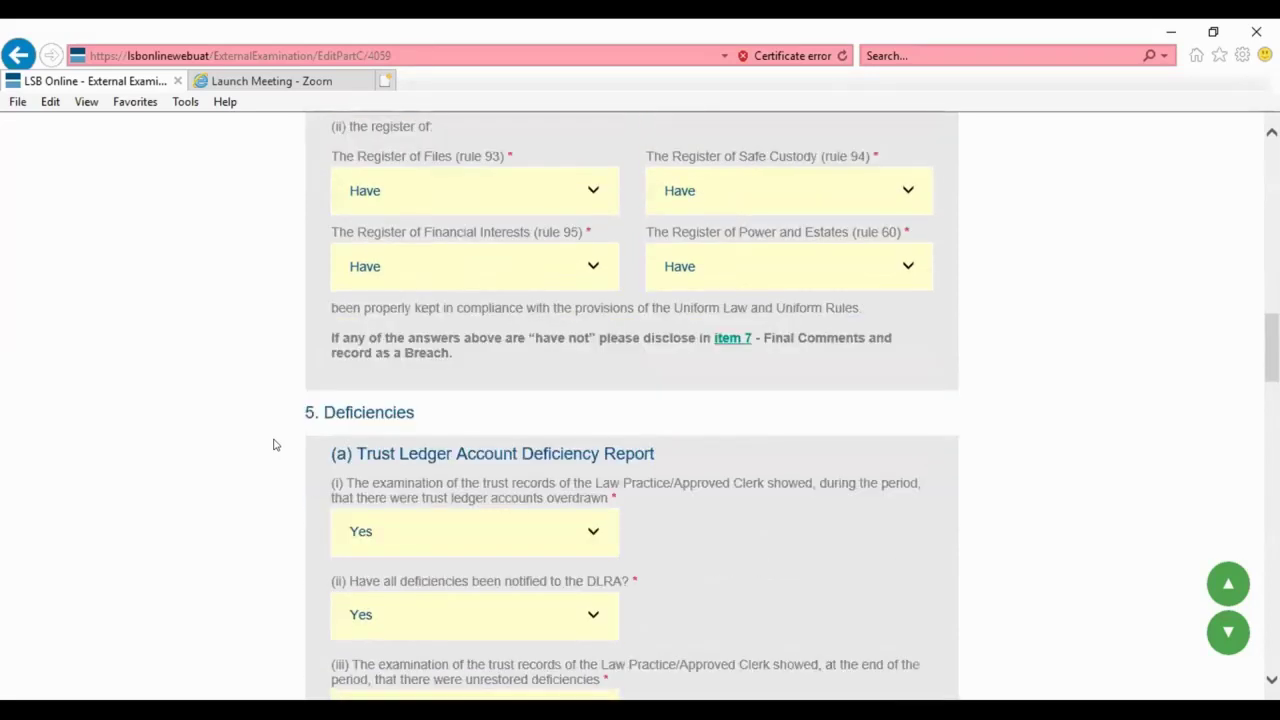
{"action": "scroll", "coordinate": [275, 444], "scroll_direction": "down", "scroll_amount": 1}
{"action": "scroll", "coordinate": [275, 444], "scroll_direction": "down", "scroll_amount": 3}
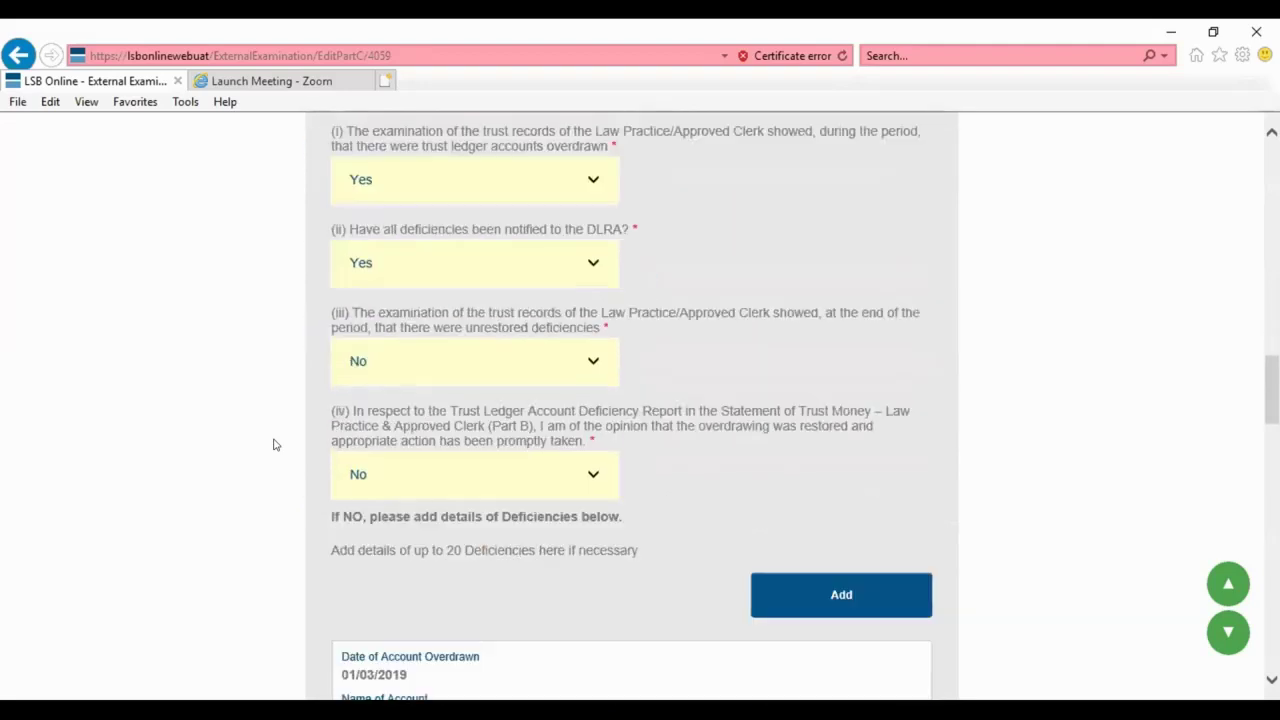
{"action": "scroll", "coordinate": [275, 444], "scroll_direction": "down", "scroll_amount": 2}
{"action": "scroll", "coordinate": [275, 444], "scroll_direction": "down", "scroll_amount": 7}
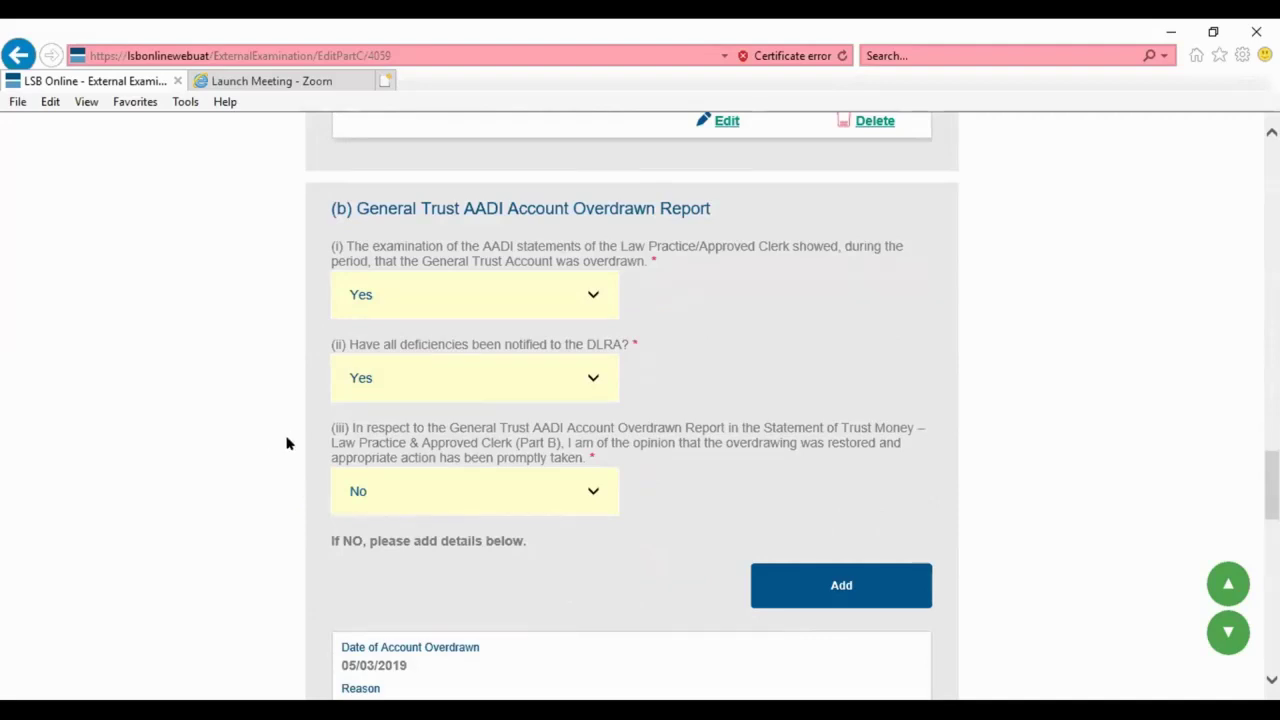
{"action": "scroll", "coordinate": [284, 444], "scroll_direction": "down", "scroll_amount": 4}
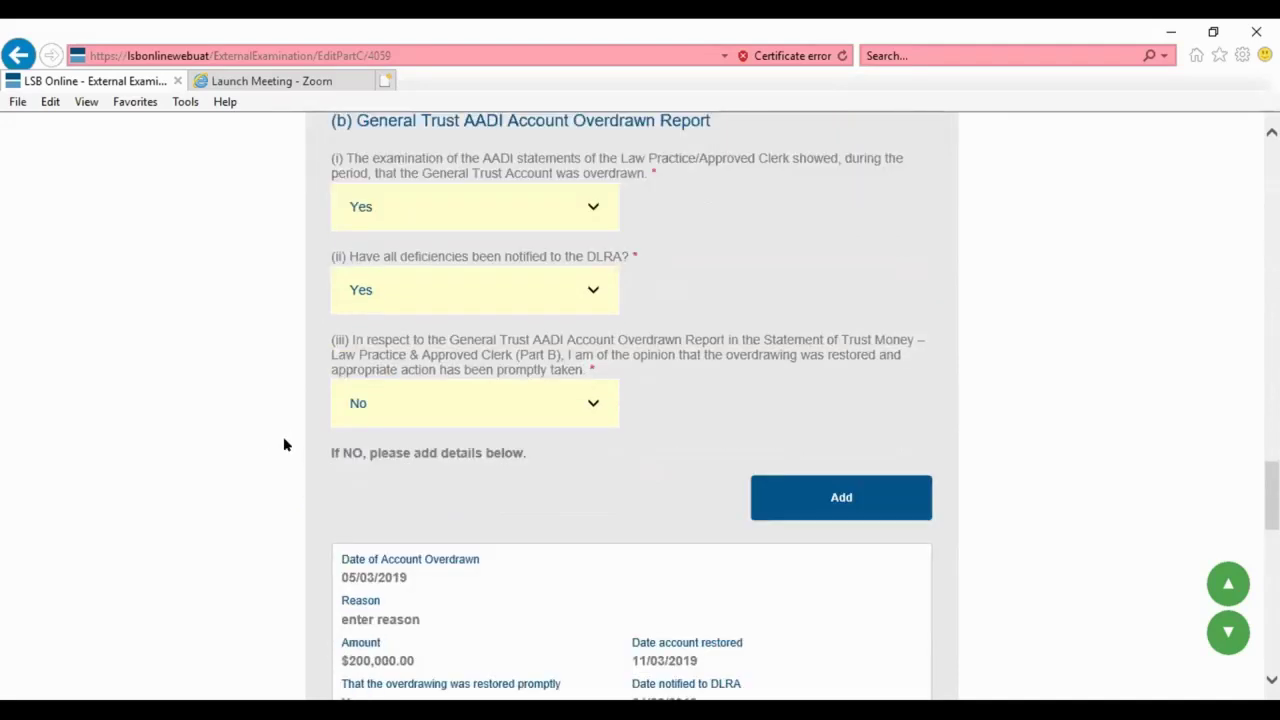
{"action": "scroll", "coordinate": [280, 445], "scroll_direction": "down", "scroll_amount": 3}
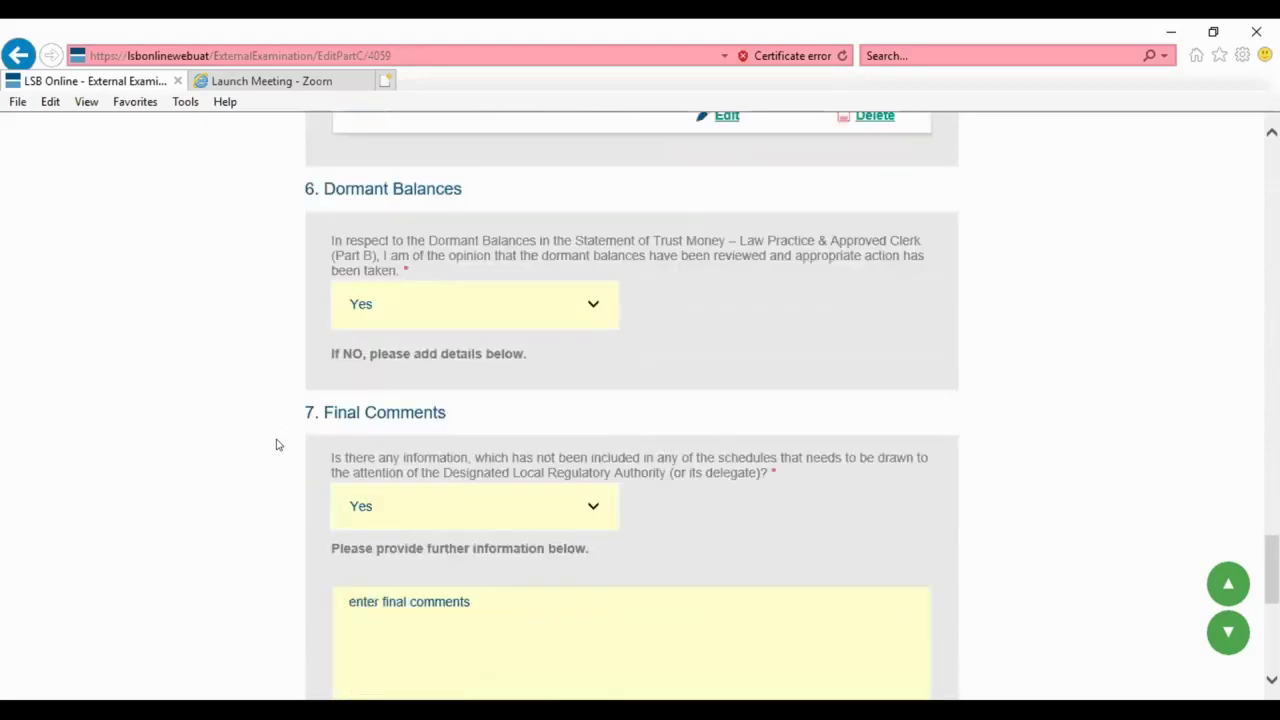
{"action": "scroll", "coordinate": [283, 452], "scroll_direction": "down", "scroll_amount": 2}
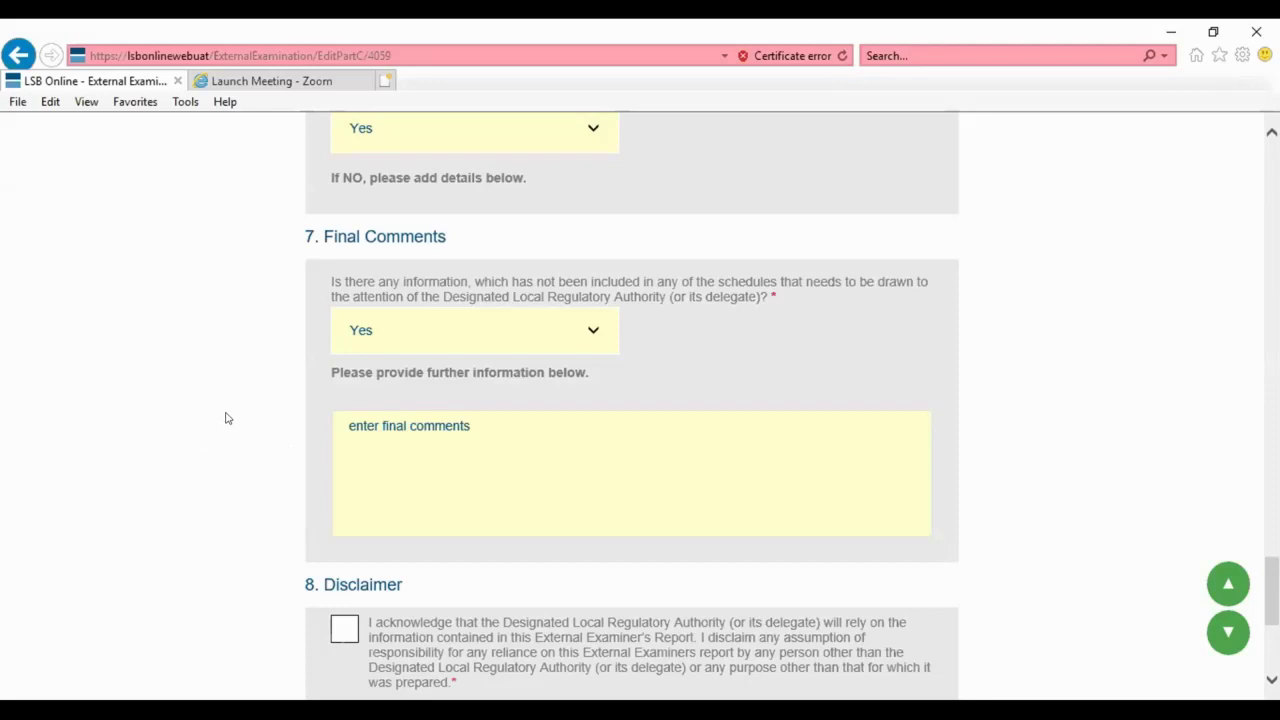
{"action": "scroll", "coordinate": [201, 416], "scroll_direction": "down", "scroll_amount": 1}
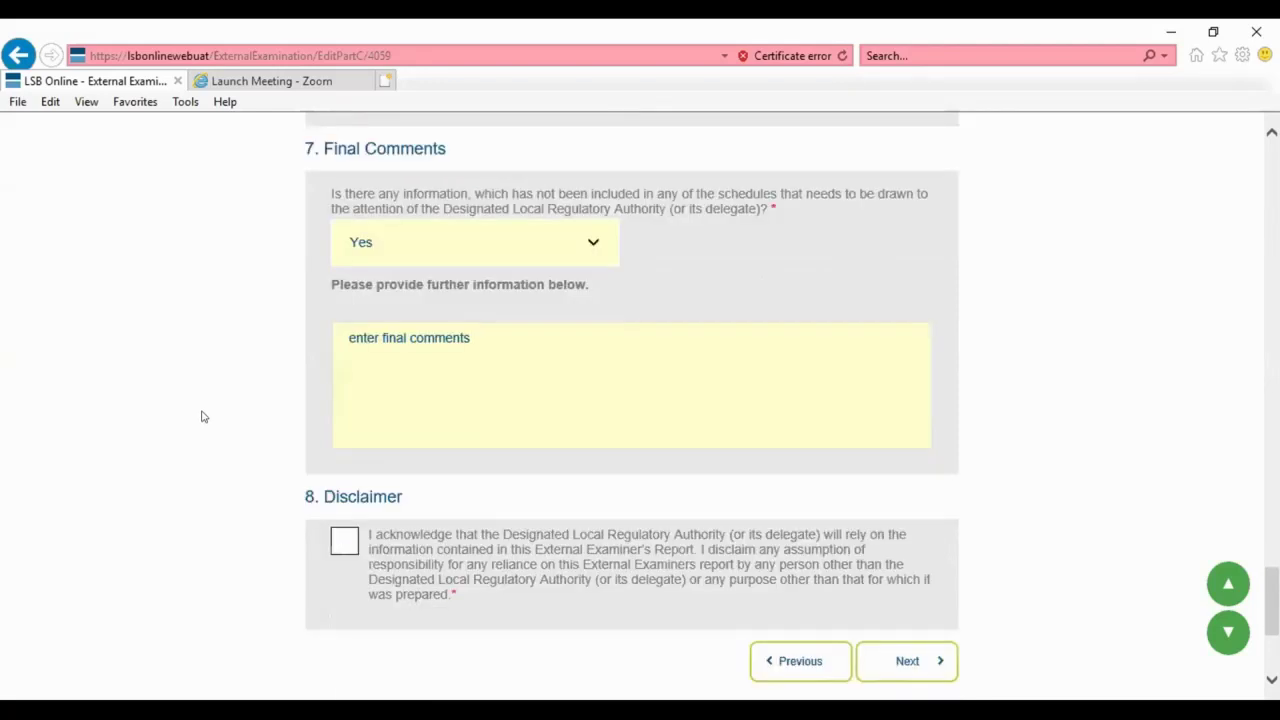
Step: Accept the disclaimer and advance to the Certification step
{"action": "left_click", "coordinate": [343, 540]}
{"action": "scroll", "coordinate": [263, 537], "scroll_direction": "down", "scroll_amount": 2}
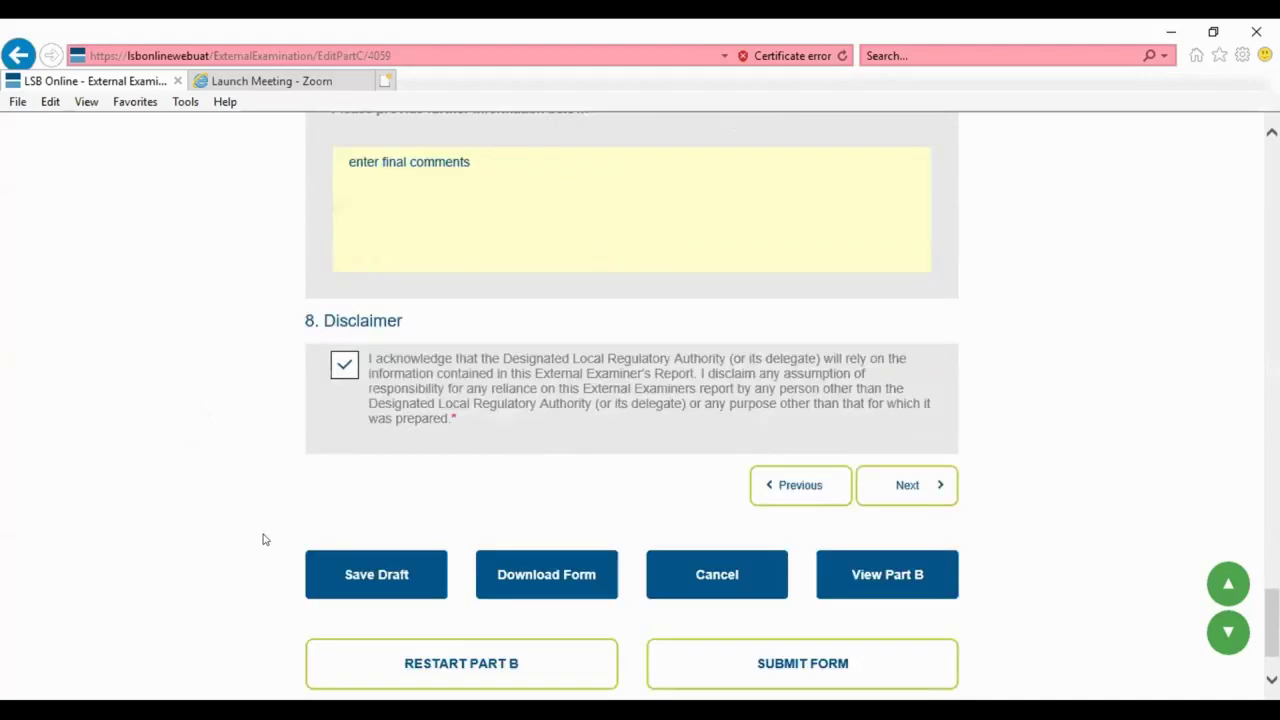
{"action": "left_click", "coordinate": [912, 484]}
{"action": "scroll", "coordinate": [919, 481], "scroll_direction": "up", "scroll_amount": 5}
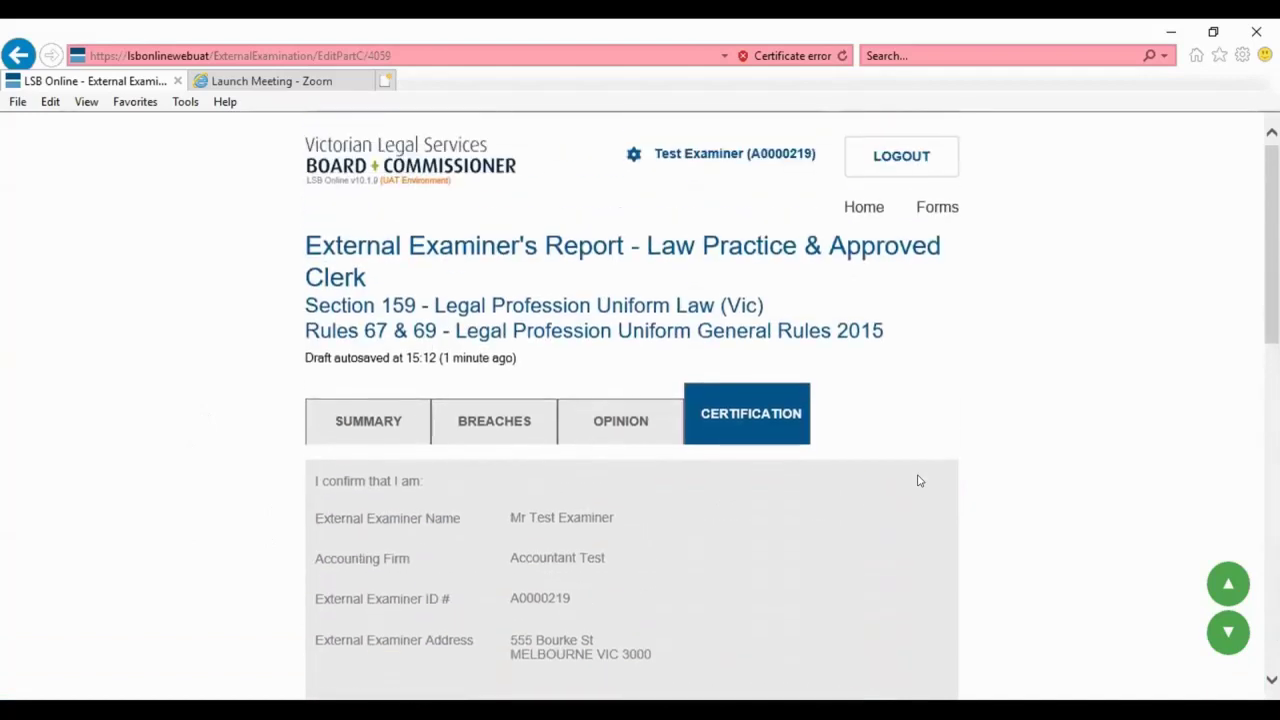
{"action": "scroll", "coordinate": [919, 481], "scroll_direction": "down", "scroll_amount": 3}
{"action": "scroll", "coordinate": [919, 481], "scroll_direction": "down", "scroll_amount": 2}
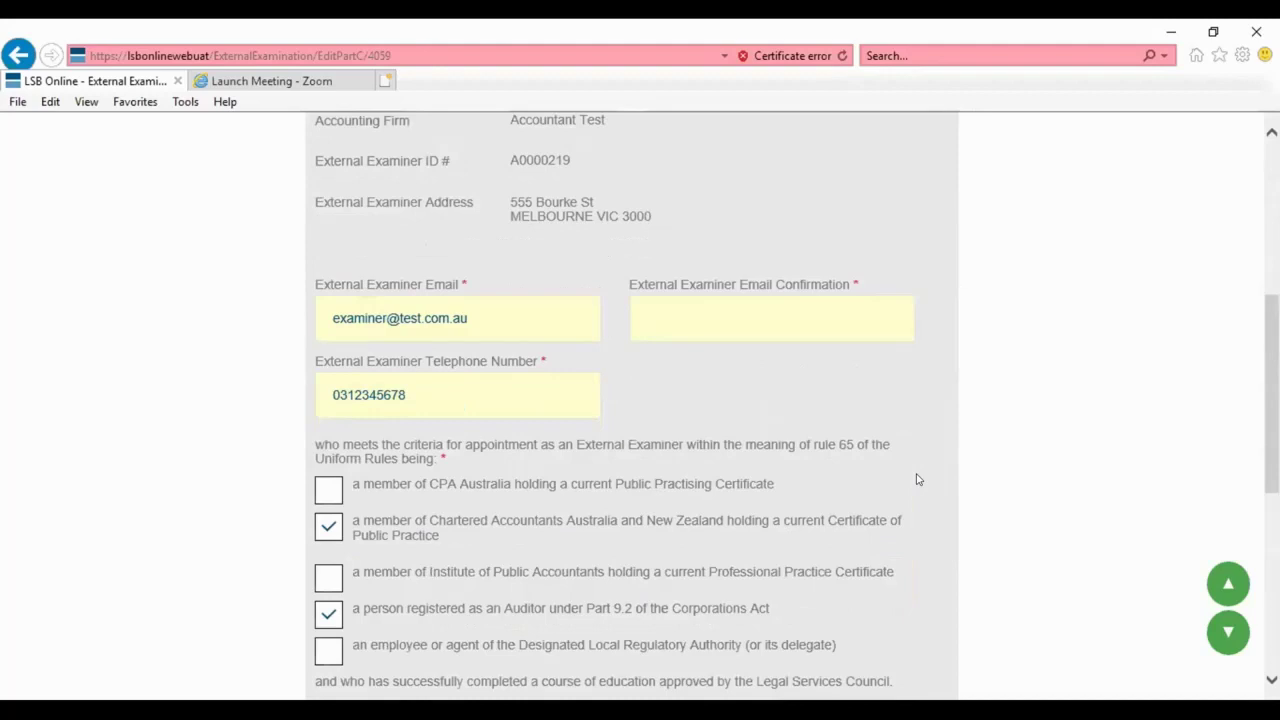
{"action": "scroll", "coordinate": [871, 393], "scroll_direction": "down", "scroll_amount": 1}
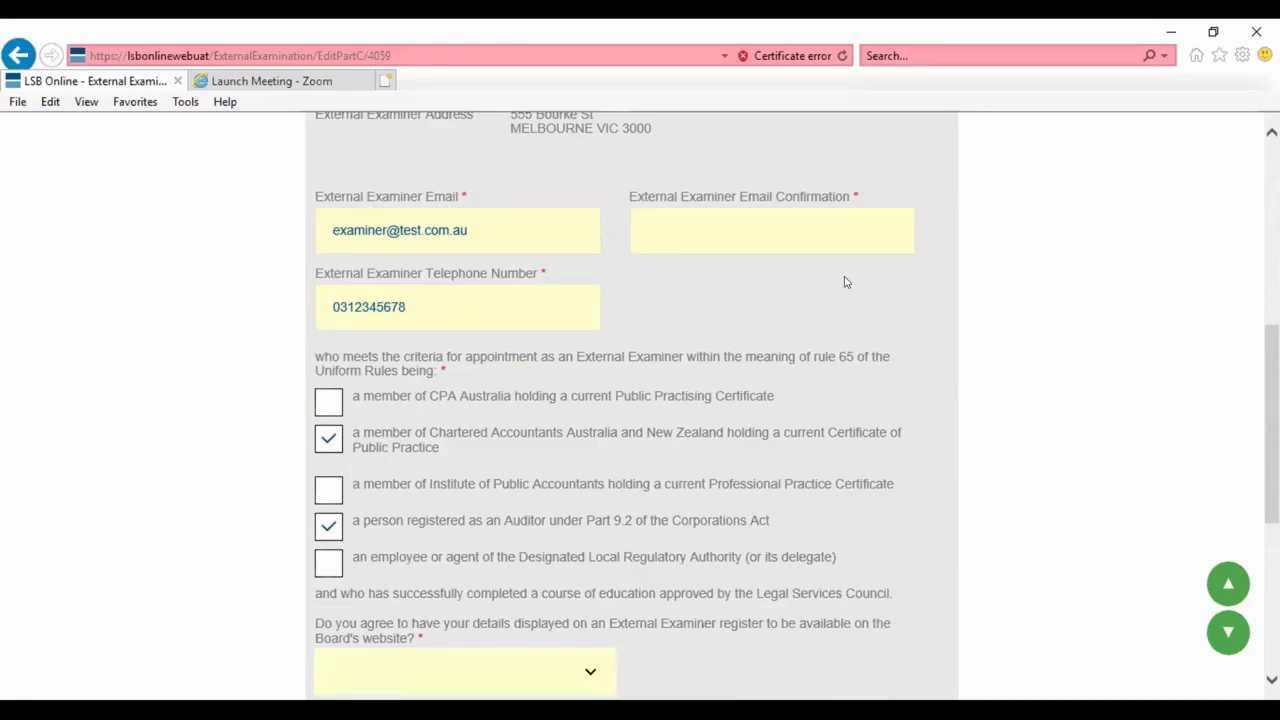
{"action": "scroll", "coordinate": [844, 282], "scroll_direction": "down", "scroll_amount": 3}
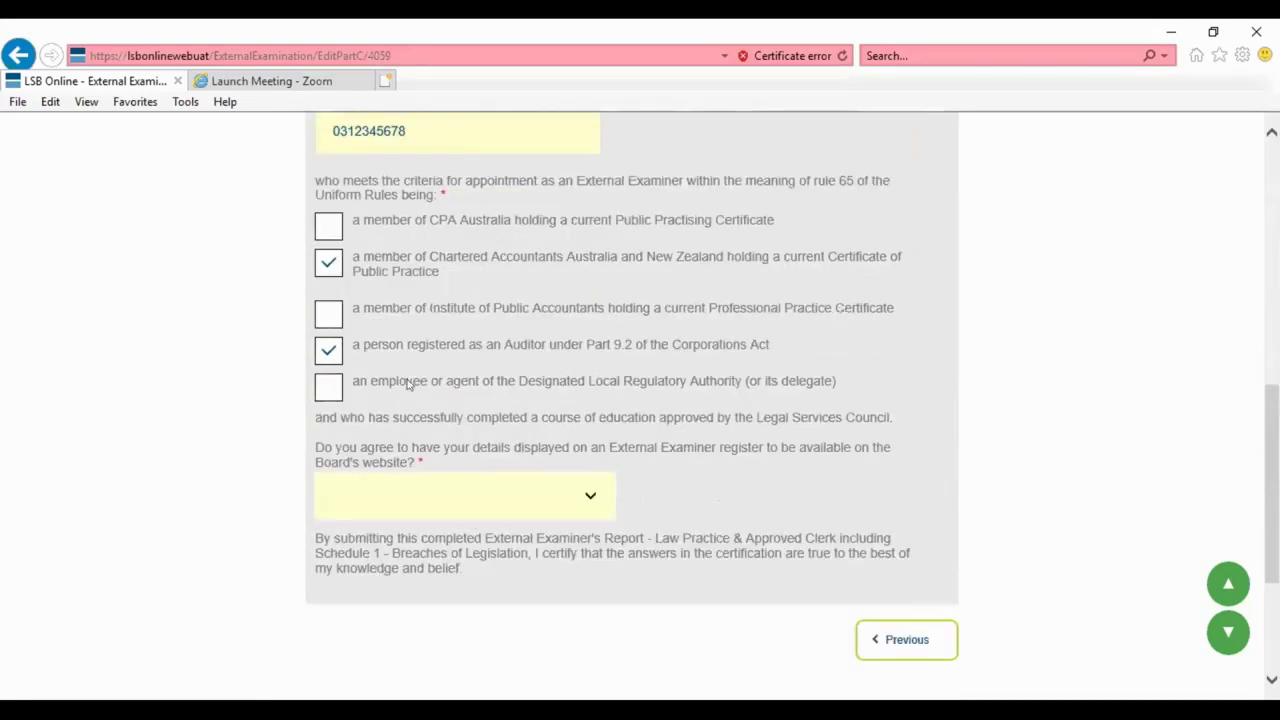
Step: Answer Yes to showing the examiner's details on the register, then go to Breaches
{"action": "left_click", "coordinate": [529, 502]}
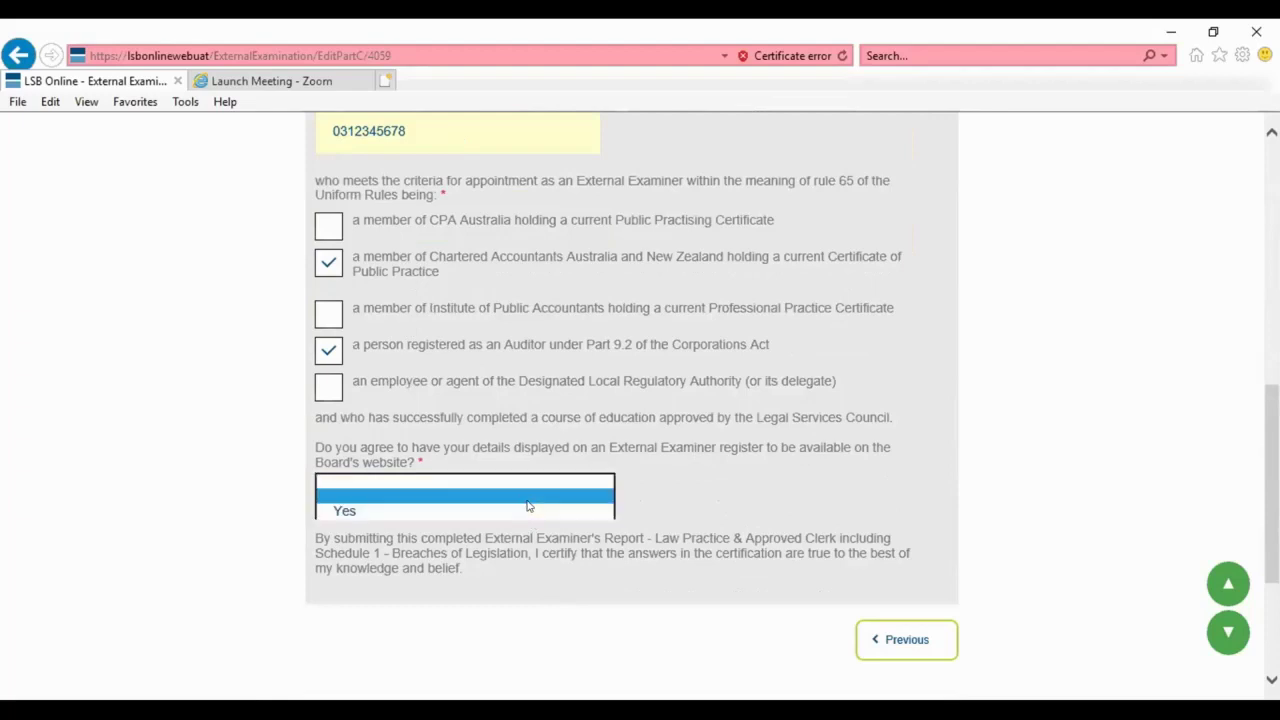
{"action": "left_click", "coordinate": [414, 510]}
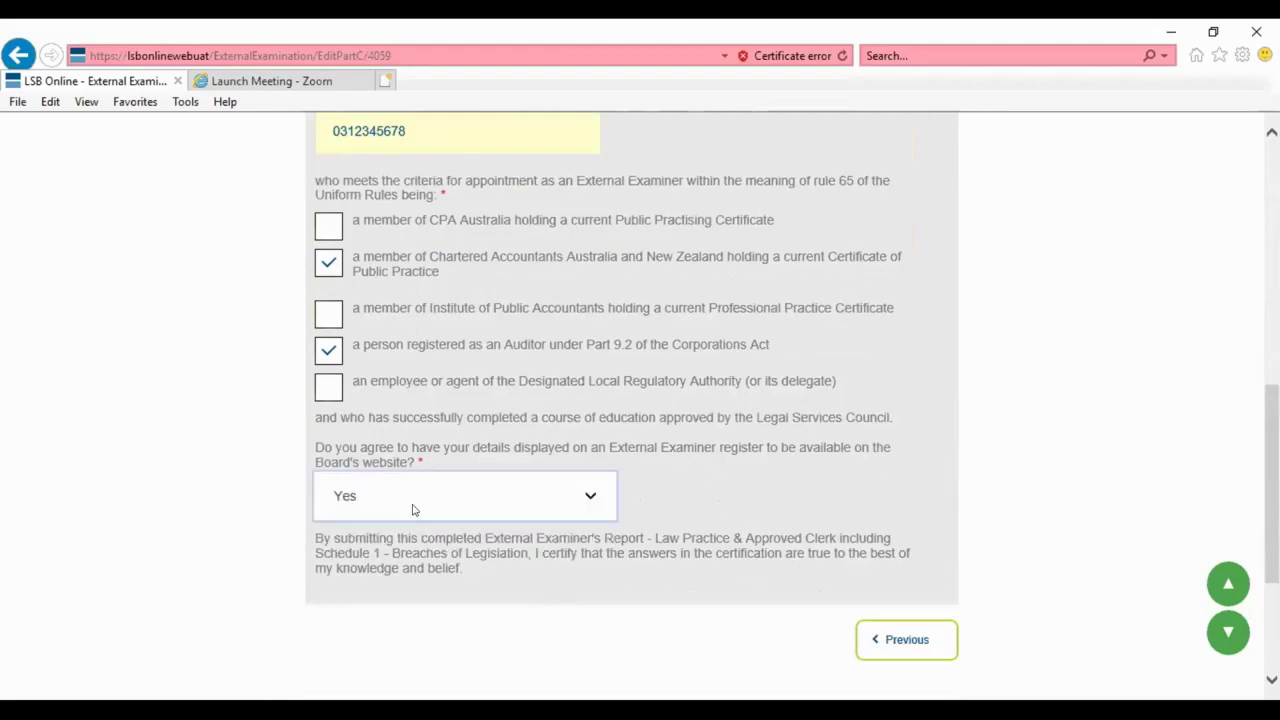
{"action": "left_click", "coordinate": [841, 509]}
{"action": "scroll", "coordinate": [690, 470], "scroll_direction": "up", "scroll_amount": 5}
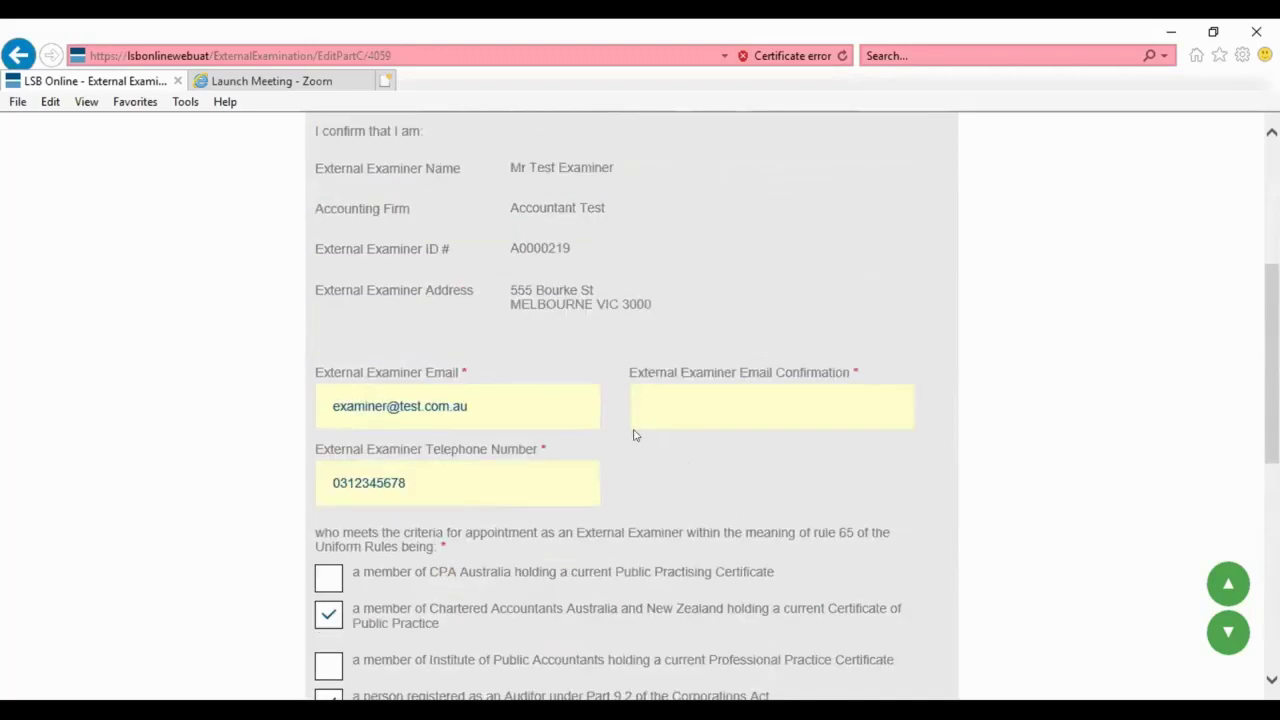
{"action": "left_click", "coordinate": [488, 168]}
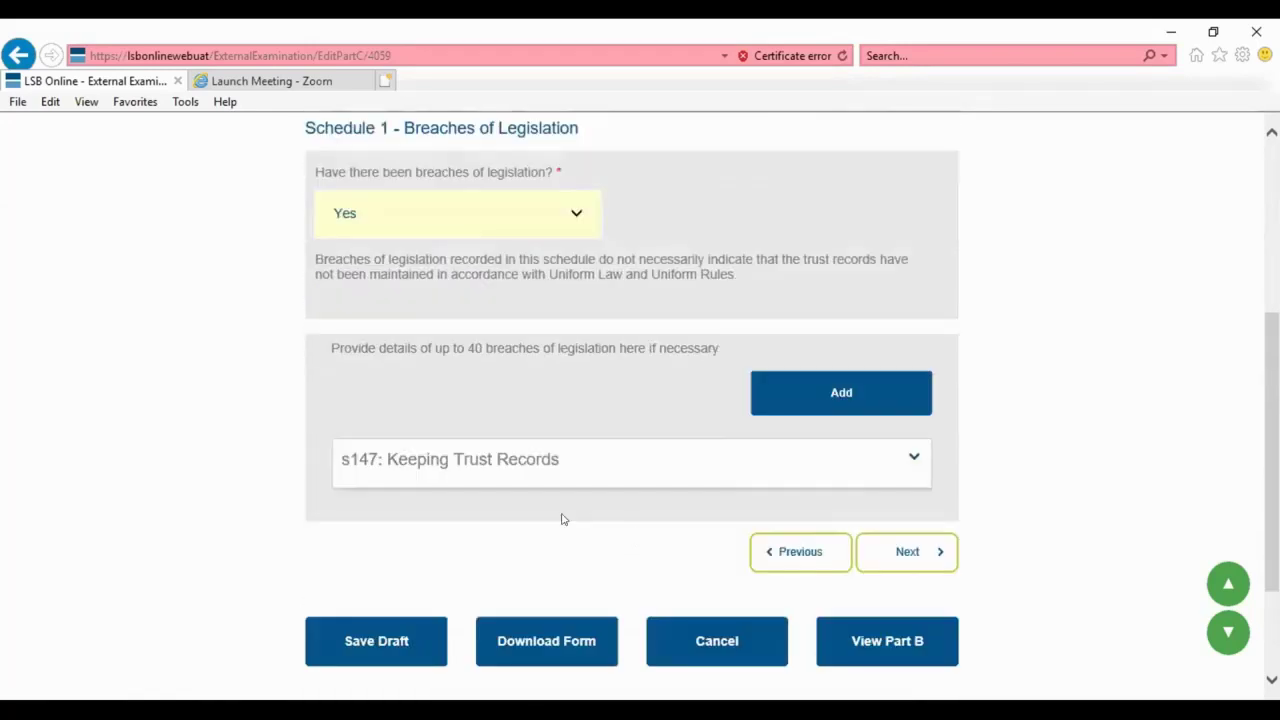
Step: Delete the s147: Keeping Trust Records breach entry and confirm the removal
{"action": "left_click", "coordinate": [810, 472]}
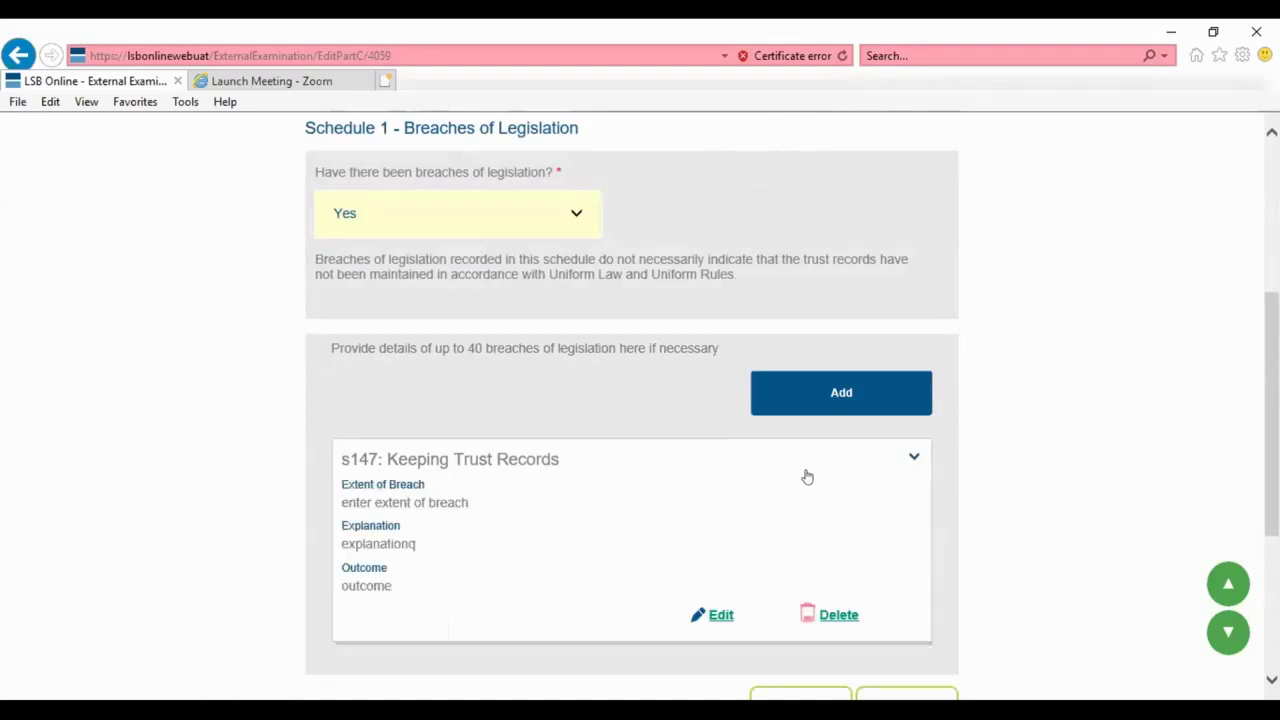
{"action": "left_click", "coordinate": [830, 613]}
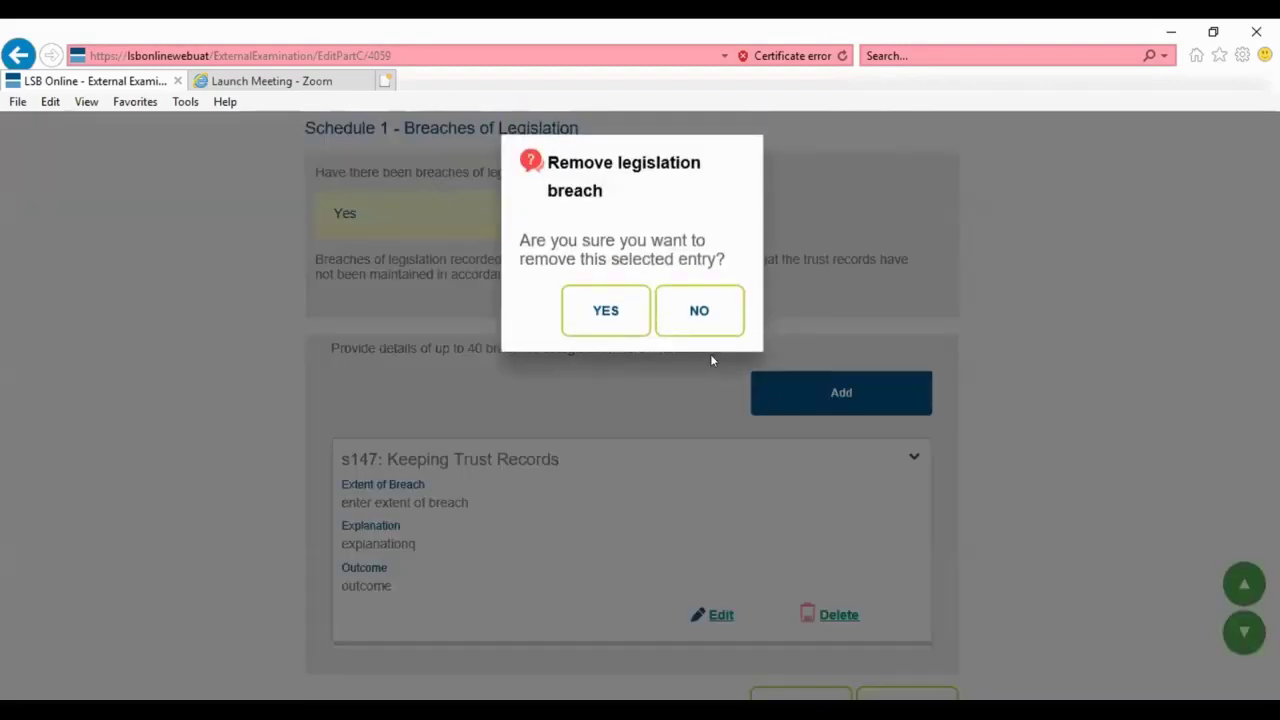
{"action": "left_click", "coordinate": [608, 312]}
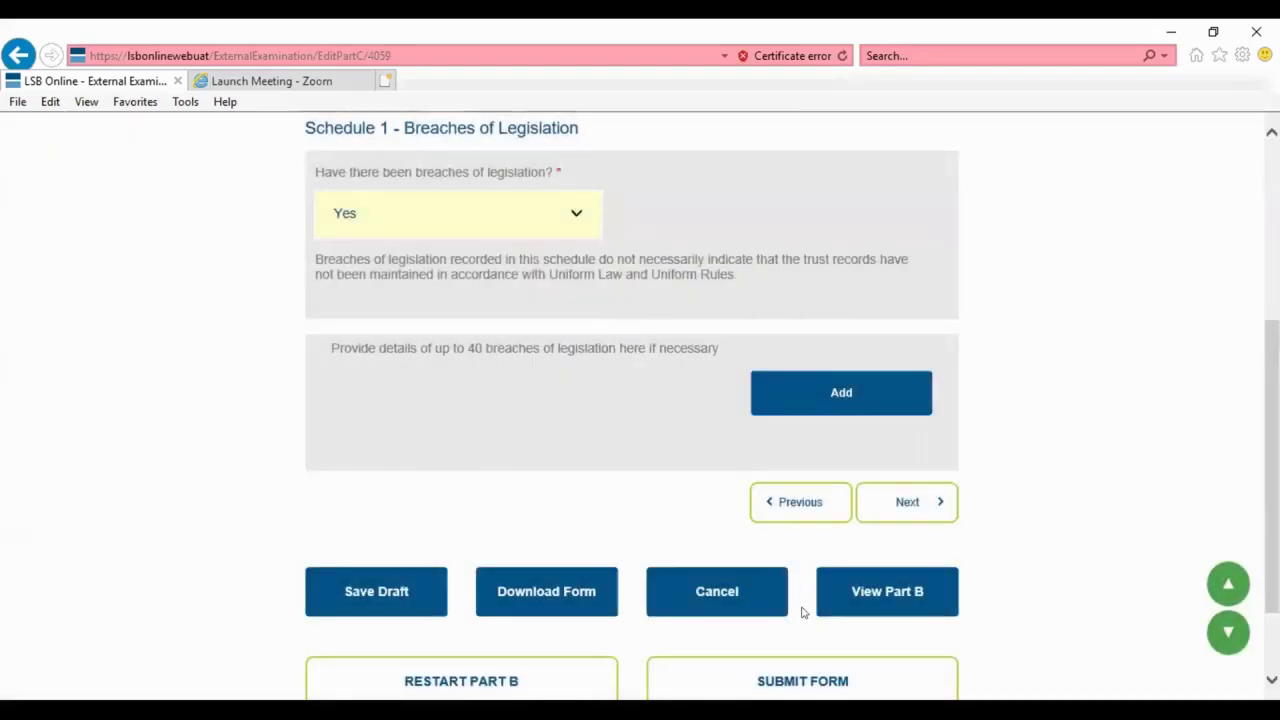
{"action": "scroll", "coordinate": [803, 611], "scroll_direction": "down", "scroll_amount": 2}
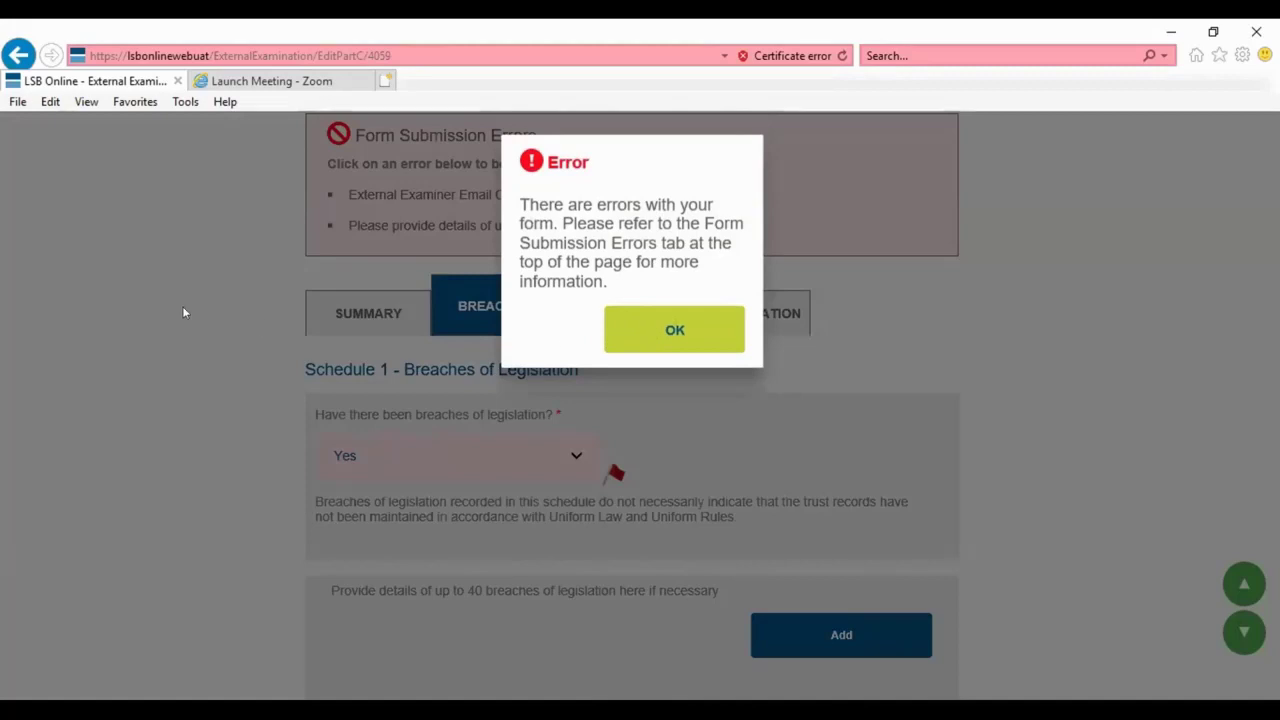
Step: Dismiss the error, enter the examiner's e-mail in the Confirmation field, and resubmit the report
{"action": "left_click", "coordinate": [183, 312]}
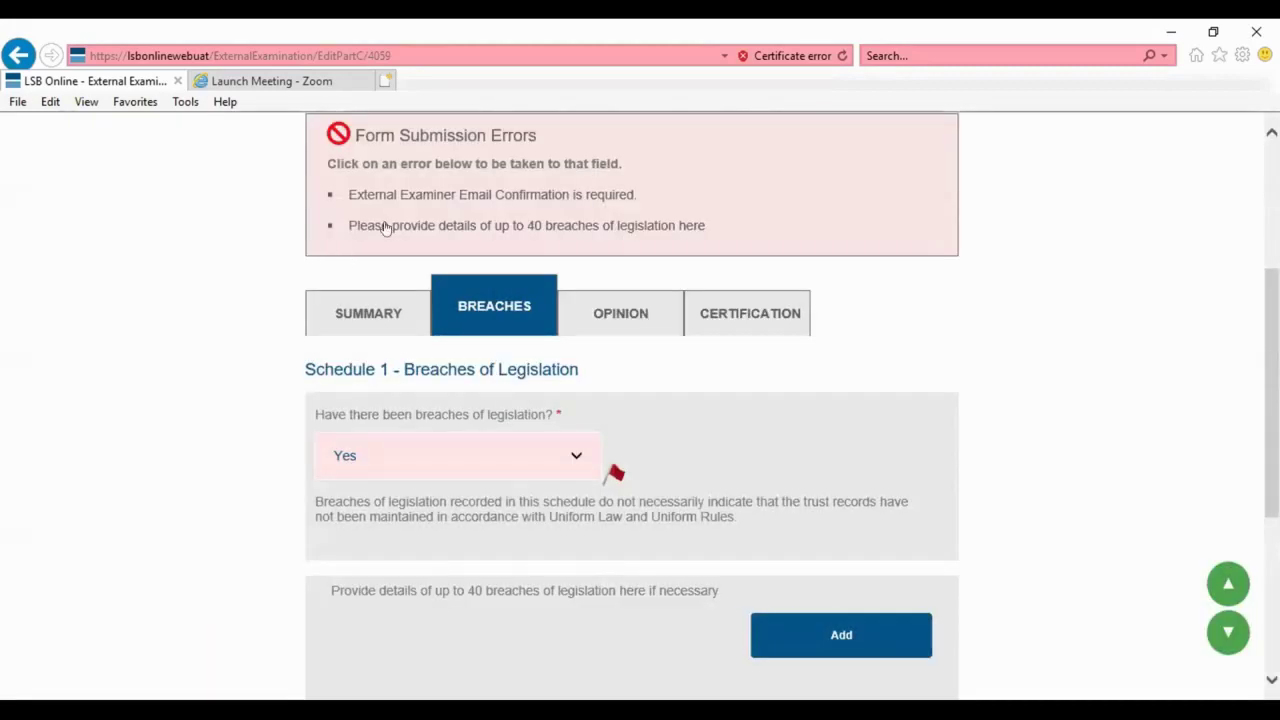
{"action": "left_click", "coordinate": [444, 195]}
{"action": "left_click", "coordinate": [559, 194]}
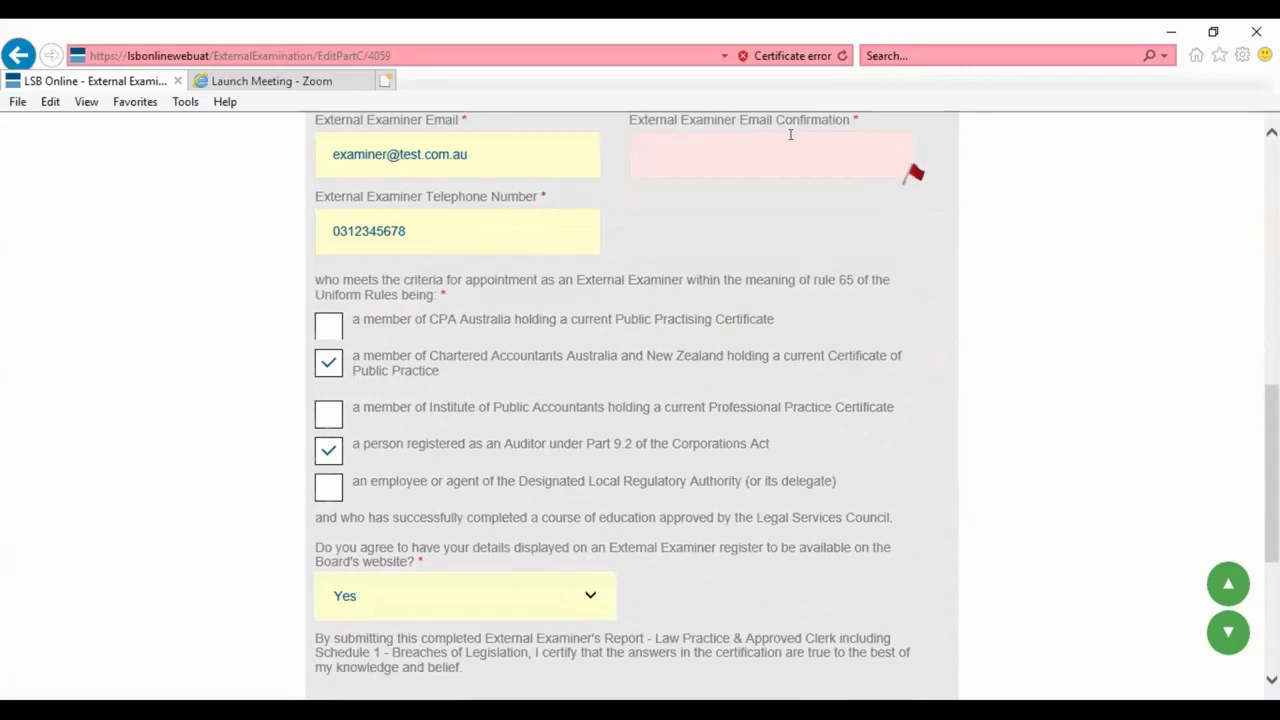
{"action": "left_click", "coordinate": [791, 144]}
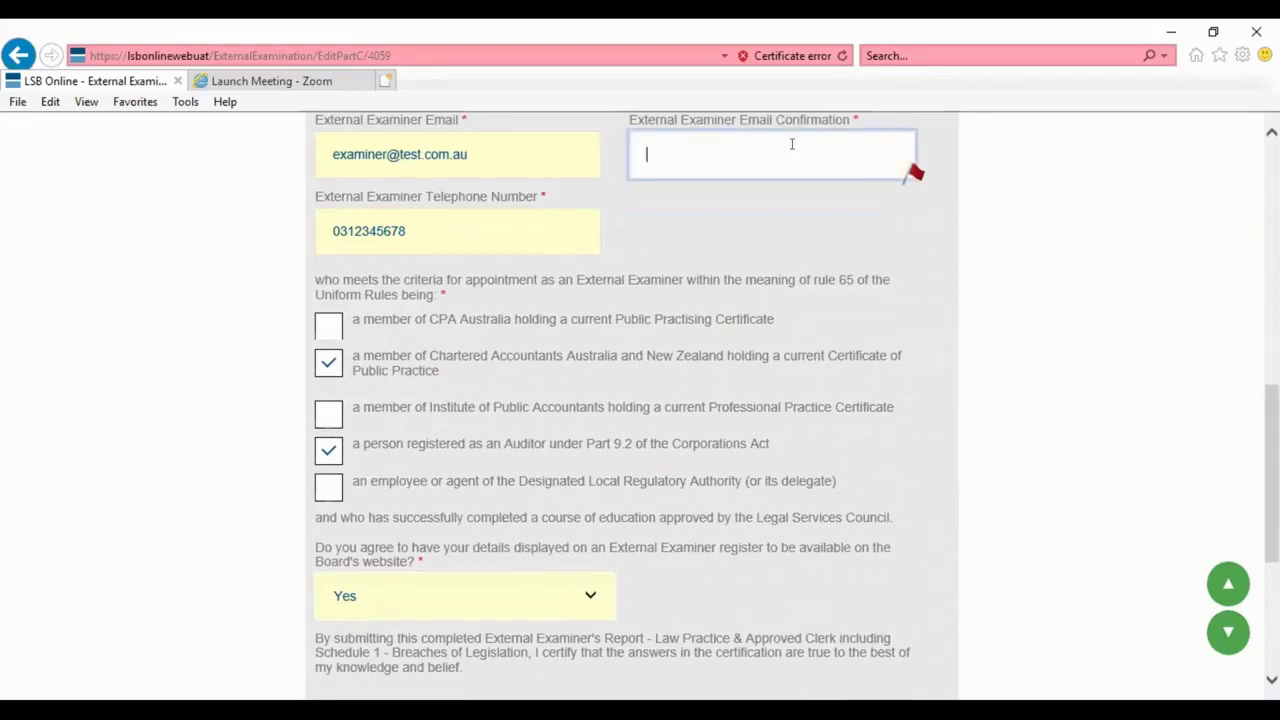
{"action": "type", "text": "examiner@tesst.com.au"}
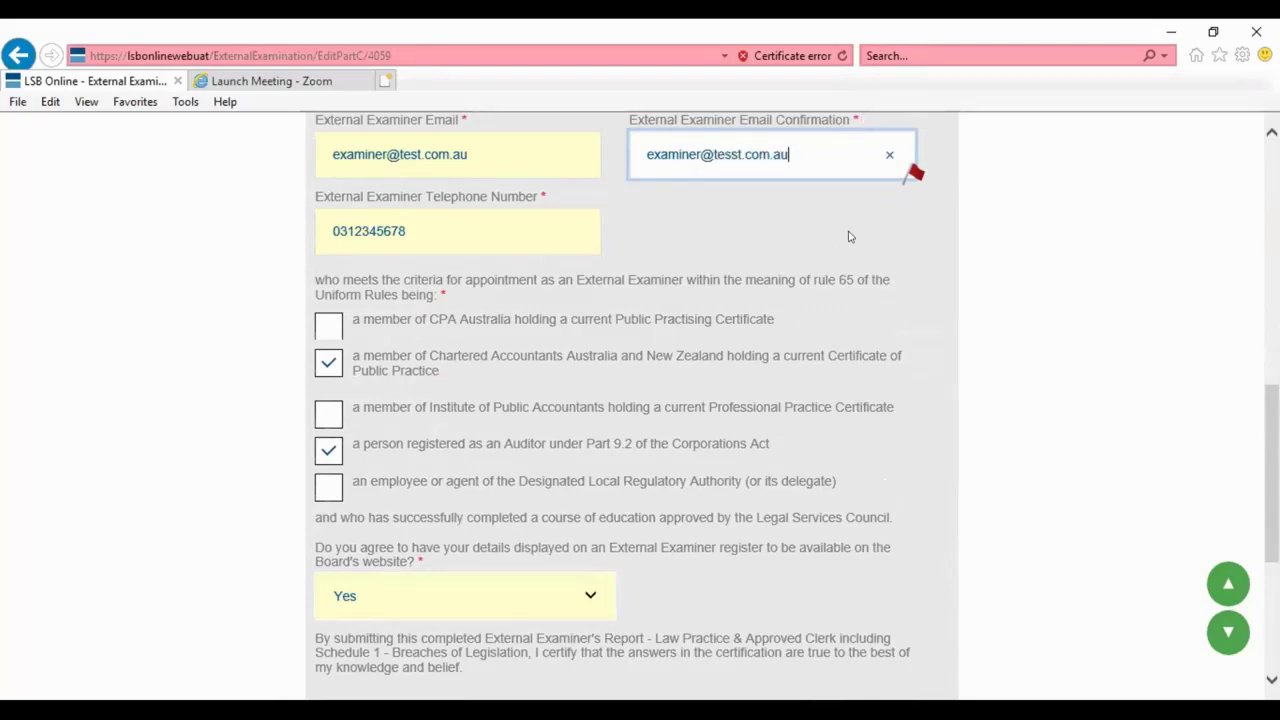
{"action": "scroll", "coordinate": [846, 240], "scroll_direction": "down", "scroll_amount": 3}
{"action": "left_click", "coordinate": [680, 658]}
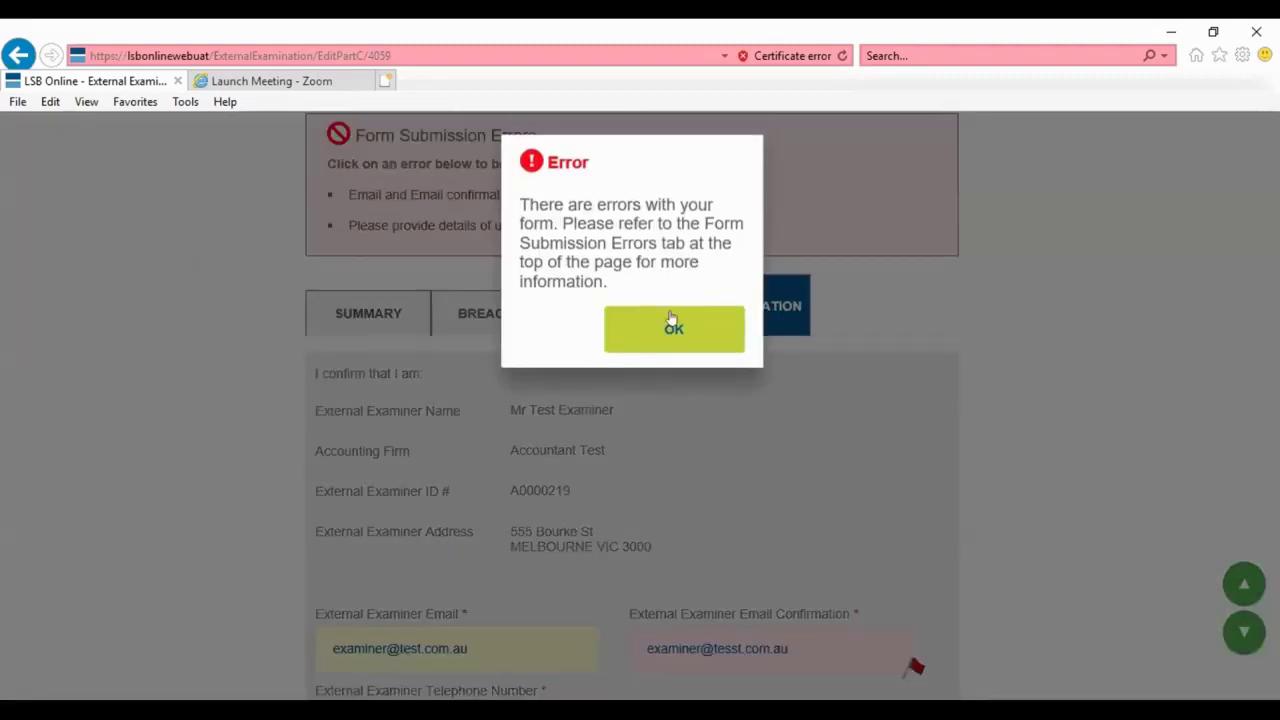
Step: Fix the typo in the Email Confirmation field so it matches, then save the report as a draft
{"action": "left_click", "coordinate": [670, 322]}
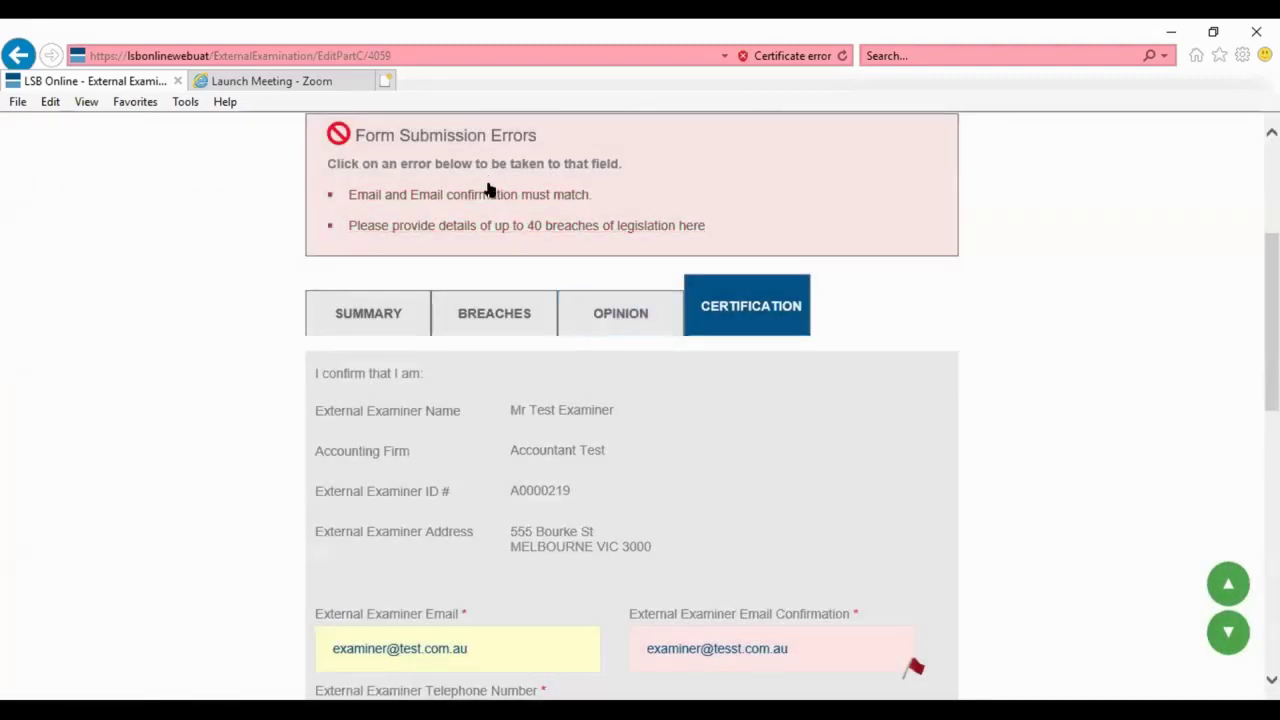
{"action": "scroll", "coordinate": [701, 341], "scroll_direction": "down", "scroll_amount": 1}
{"action": "scroll", "coordinate": [701, 341], "scroll_direction": "down", "scroll_amount": 5}
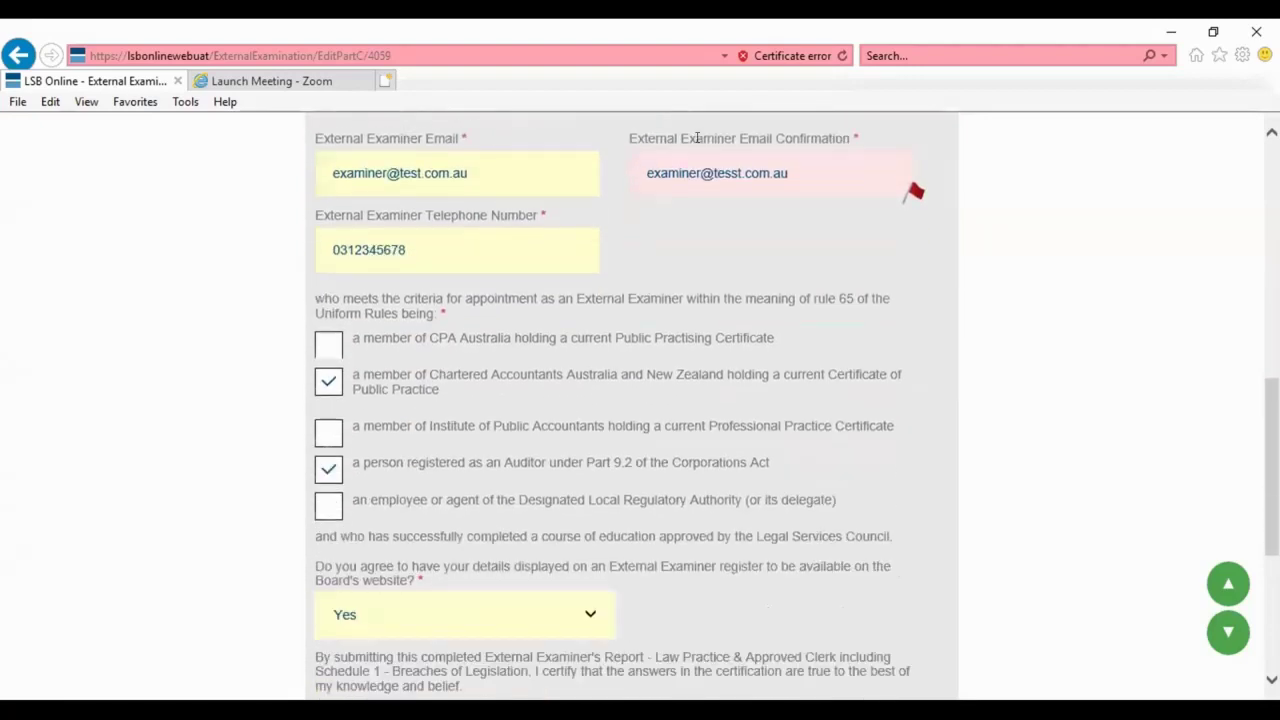
{"action": "left_click_drag", "start_coordinate": [660, 155], "coordinate": [679, 155]}
{"action": "left_click", "coordinate": [716, 151]}
{"action": "scroll", "coordinate": [876, 511], "scroll_direction": "down", "scroll_amount": 2}
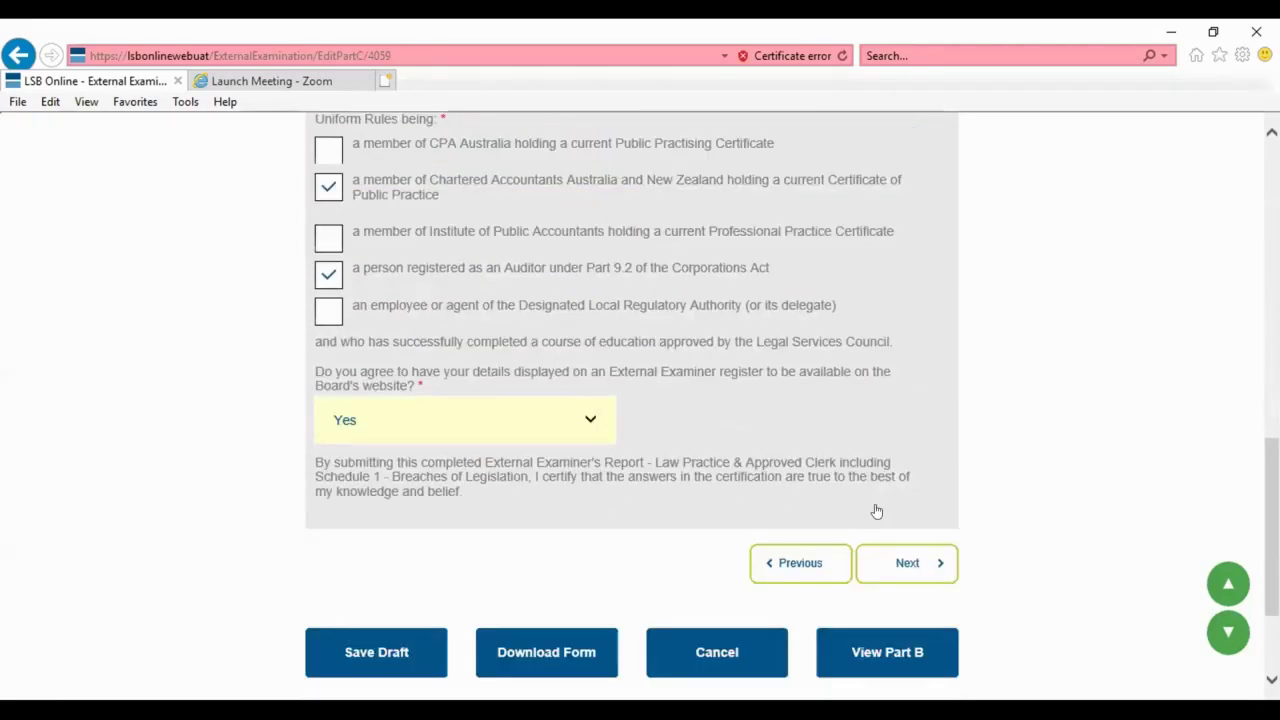
{"action": "left_click", "coordinate": [385, 640]}
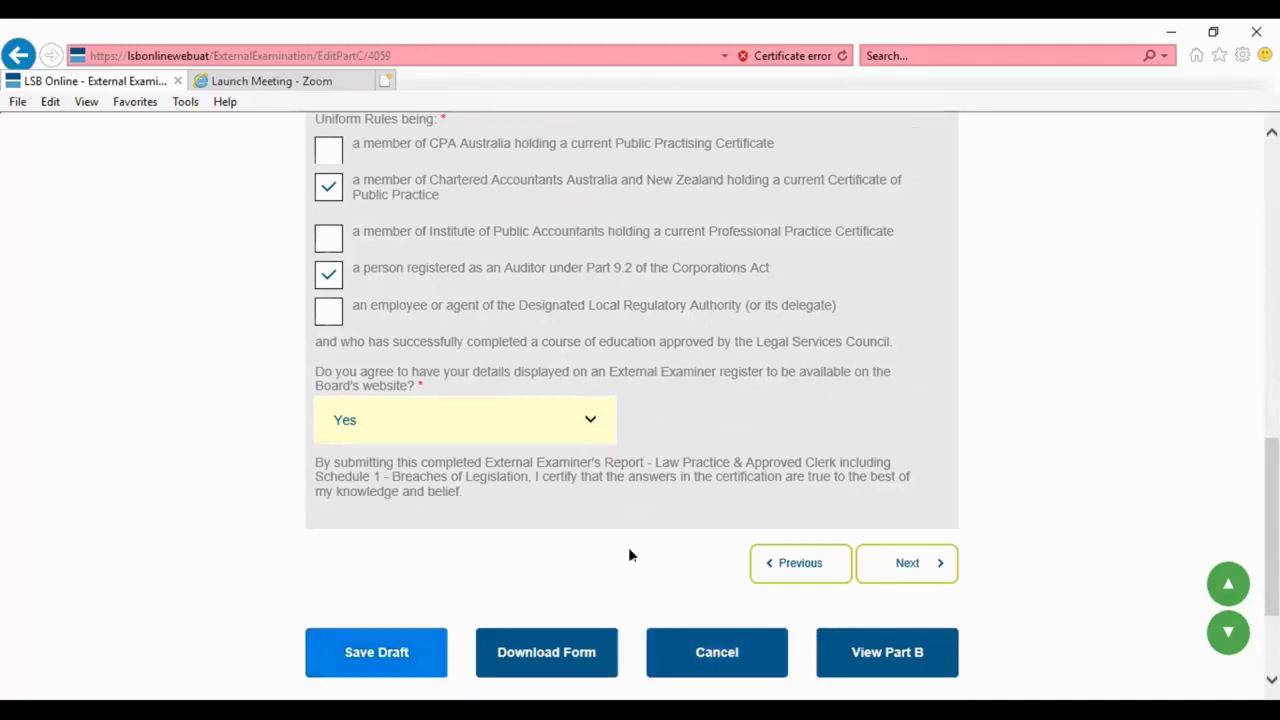
Step: Resubmit the report and follow the error link to the missing breach details
{"action": "scroll", "coordinate": [871, 526], "scroll_direction": "down", "scroll_amount": 2}
{"action": "left_click", "coordinate": [866, 567]}
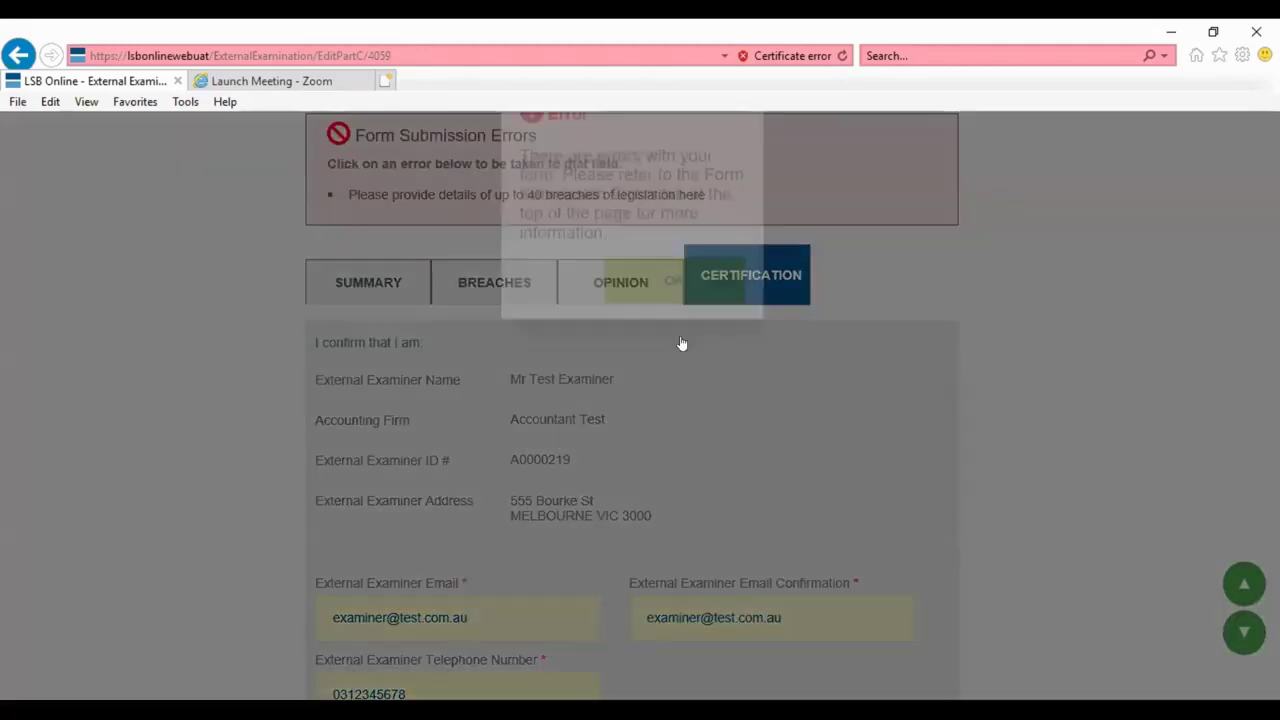
{"action": "left_click", "coordinate": [652, 331]}
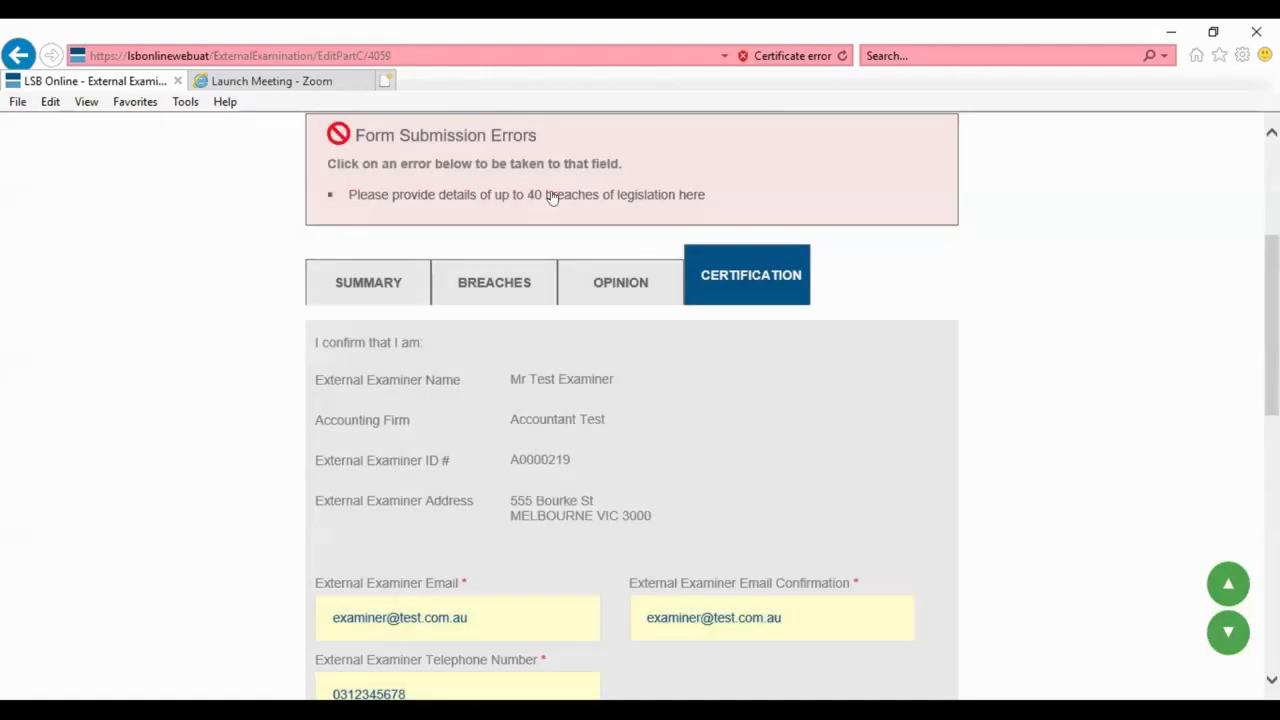
{"action": "left_click", "coordinate": [551, 196]}
{"action": "scroll", "coordinate": [320, 368], "scroll_direction": "down", "scroll_amount": 5}
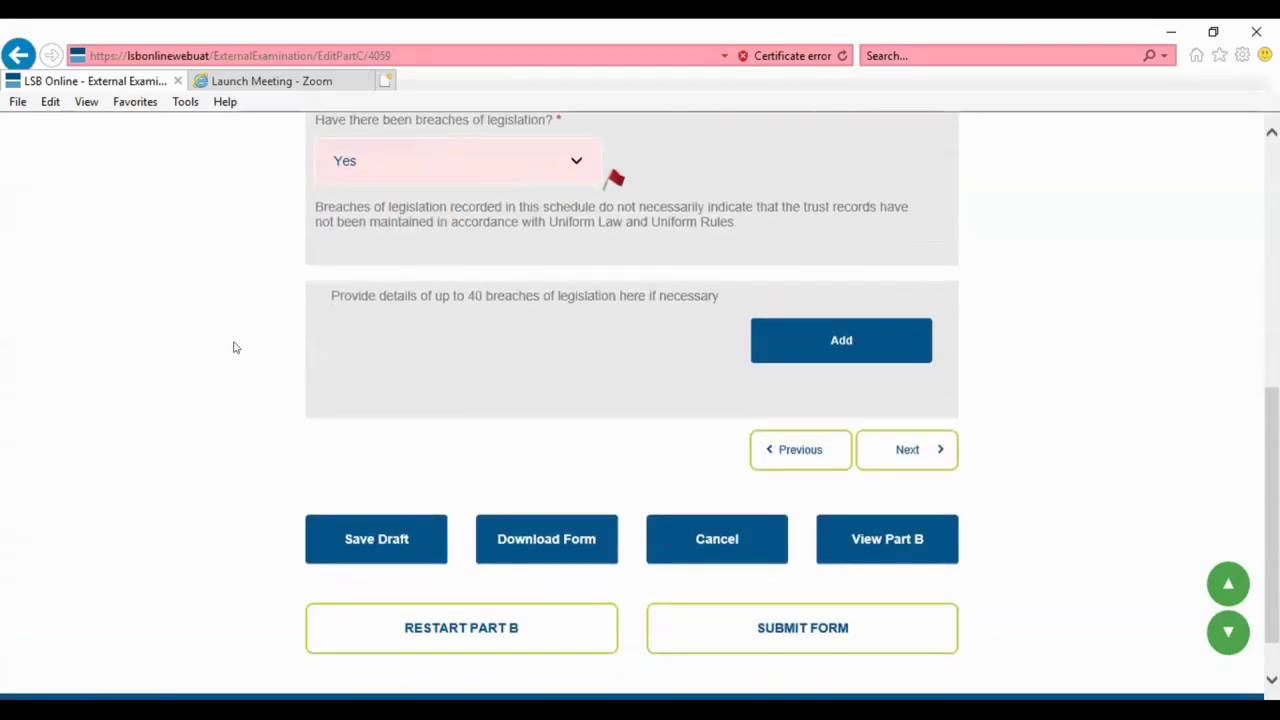
{"action": "scroll", "coordinate": [543, 263], "scroll_direction": "up", "scroll_amount": 1}
{"action": "scroll", "coordinate": [543, 291], "scroll_direction": "up", "scroll_amount": 1}
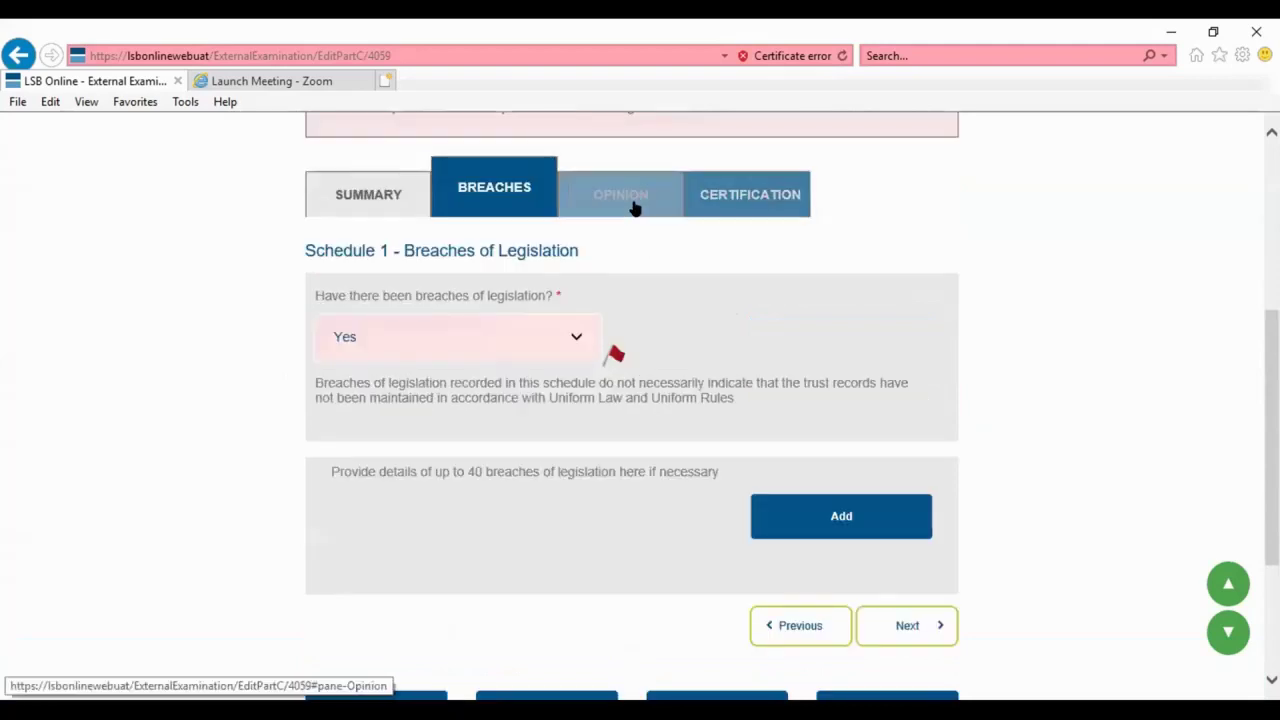
Step: Review the answers in the report's Opinion section
{"action": "left_click", "coordinate": [620, 205]}
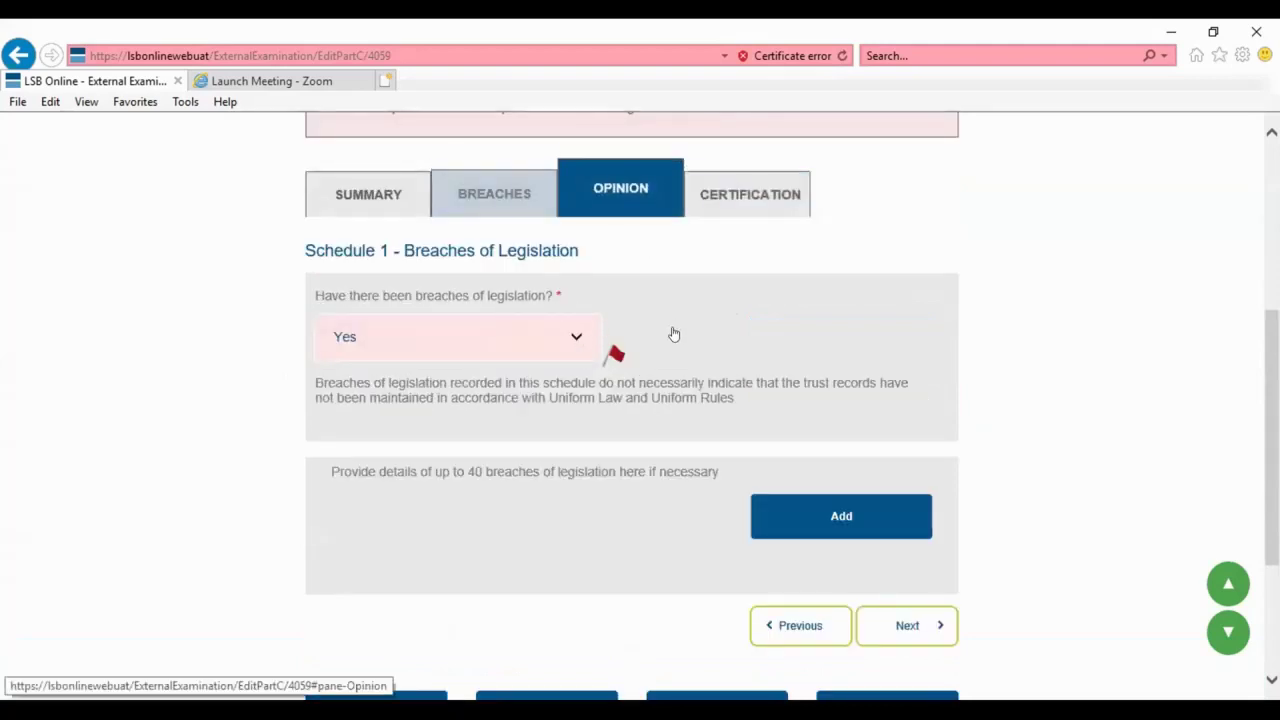
{"action": "scroll", "coordinate": [700, 489], "scroll_direction": "up", "scroll_amount": 2}
{"action": "scroll", "coordinate": [690, 490], "scroll_direction": "down", "scroll_amount": 2}
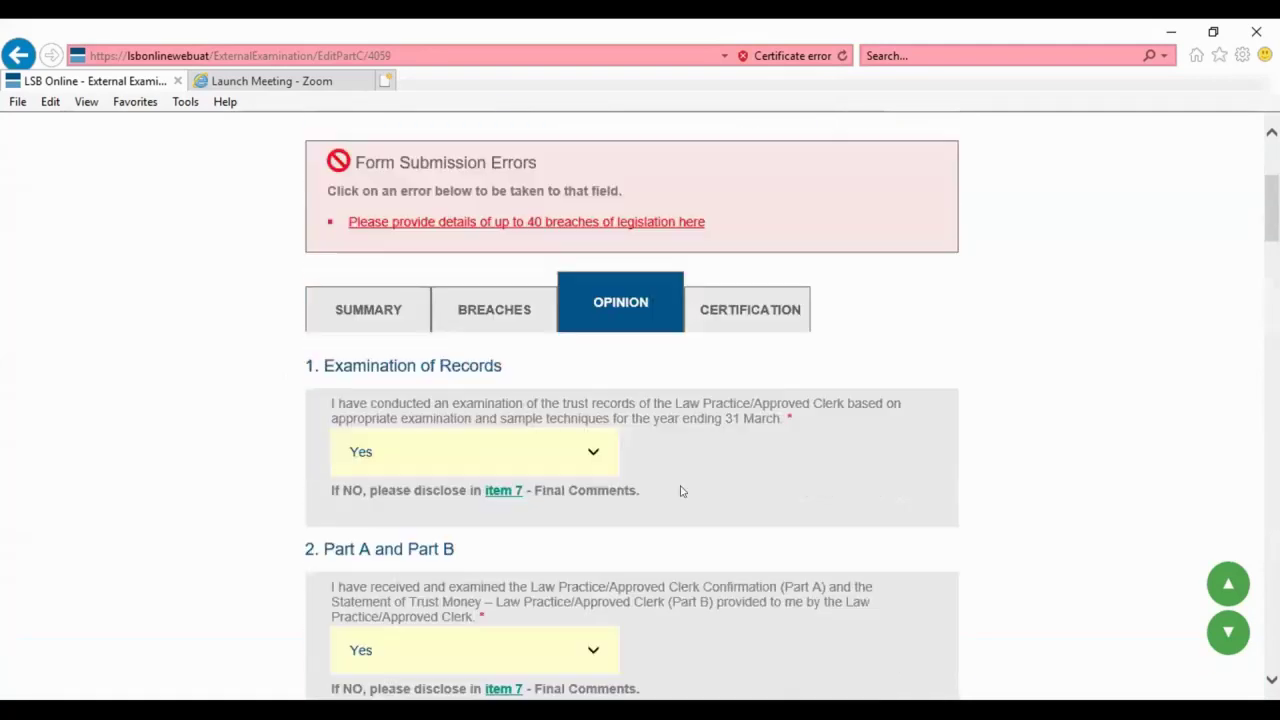
{"action": "scroll", "coordinate": [431, 433], "scroll_direction": "down", "scroll_amount": 5}
{"action": "scroll", "coordinate": [431, 430], "scroll_direction": "down", "scroll_amount": 4}
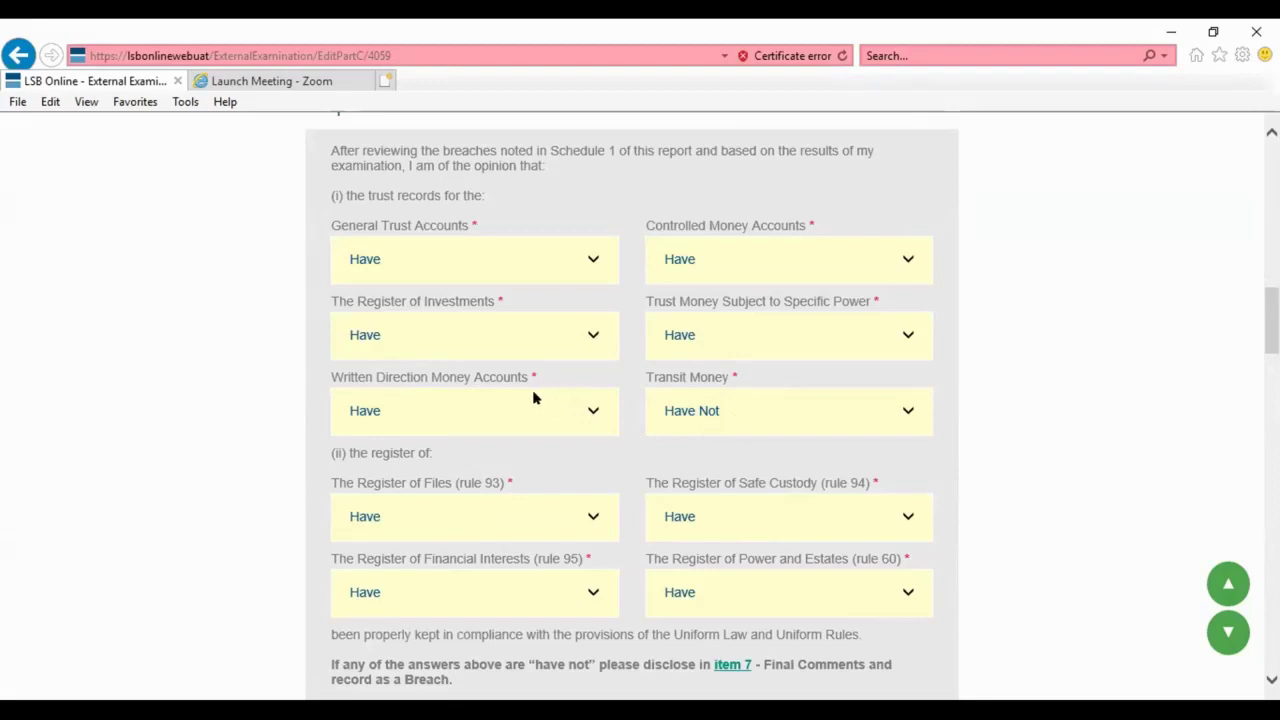
{"action": "scroll", "coordinate": [534, 397], "scroll_direction": "up", "scroll_amount": 5}
{"action": "scroll", "coordinate": [527, 432], "scroll_direction": "up", "scroll_amount": 3}
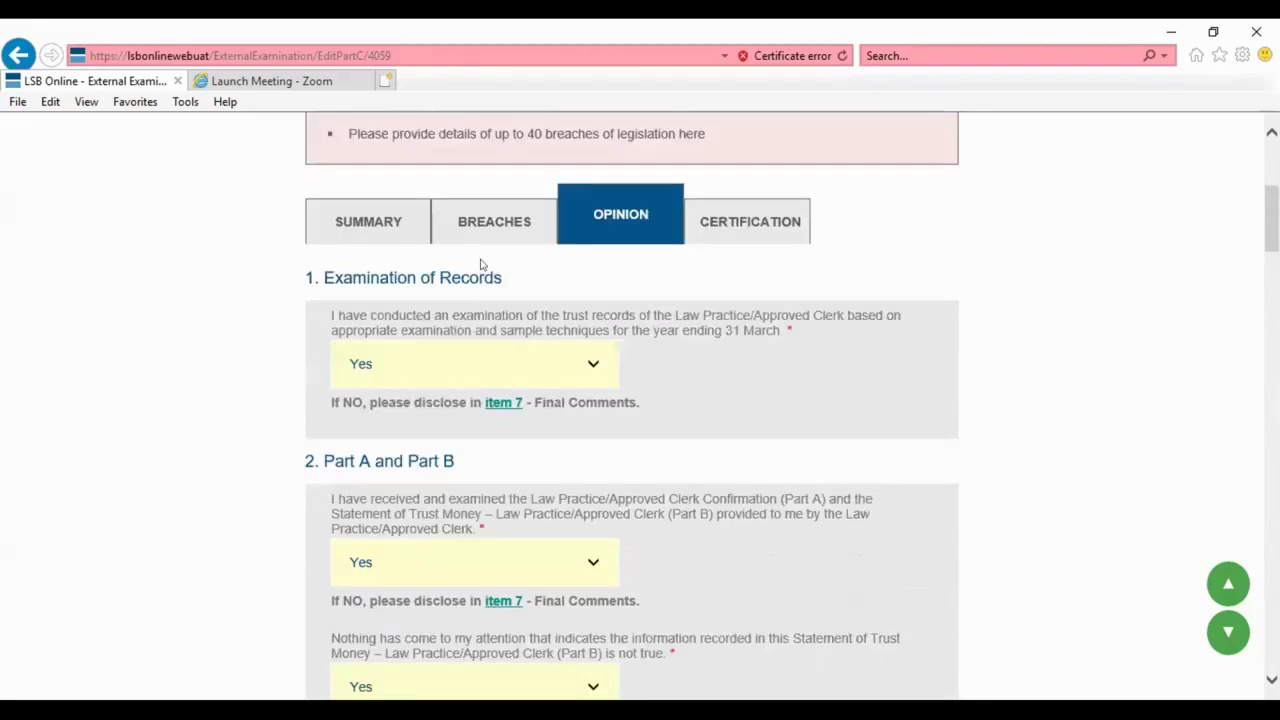
Step: In the Breaches section, answer Yes to whether breaches of legislation occurred
{"action": "left_click", "coordinate": [470, 216]}
{"action": "scroll", "coordinate": [520, 380], "scroll_direction": "up", "scroll_amount": 1}
{"action": "scroll", "coordinate": [540, 470], "scroll_direction": "up", "scroll_amount": 3}
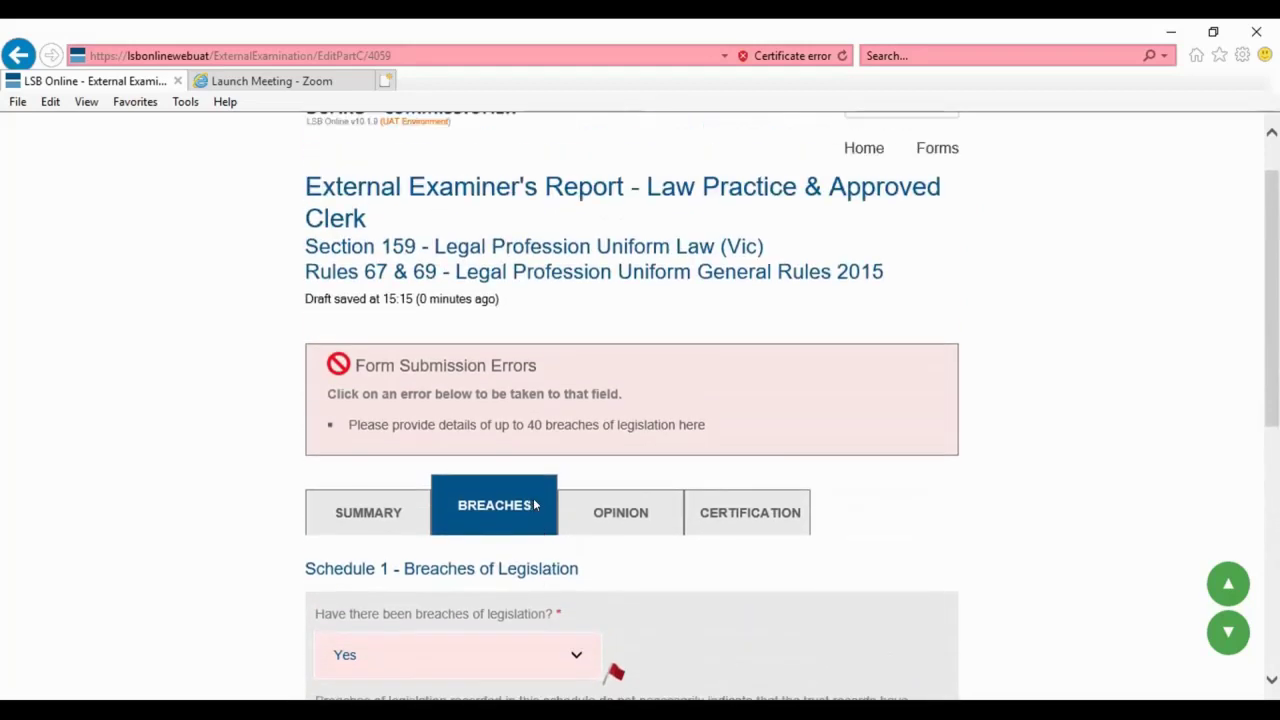
{"action": "scroll", "coordinate": [535, 480], "scroll_direction": "down", "scroll_amount": 4}
{"action": "left_click", "coordinate": [385, 290]}
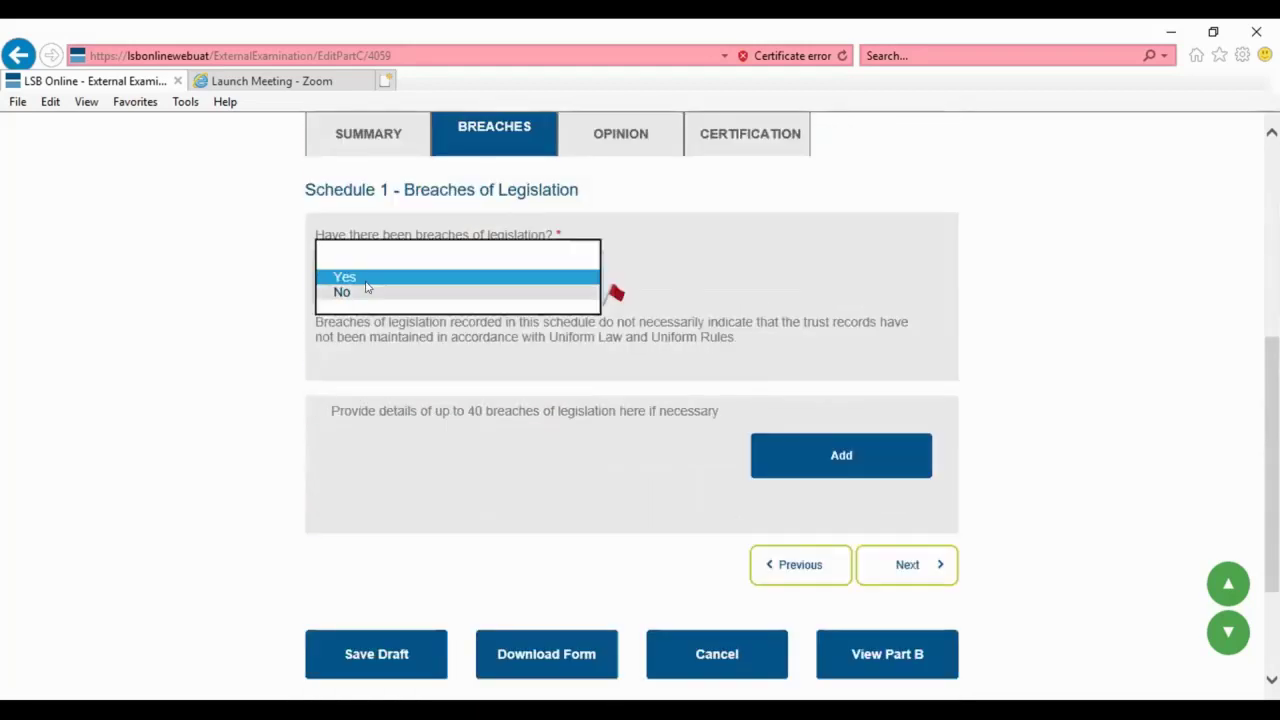
{"action": "left_click", "coordinate": [350, 292]}
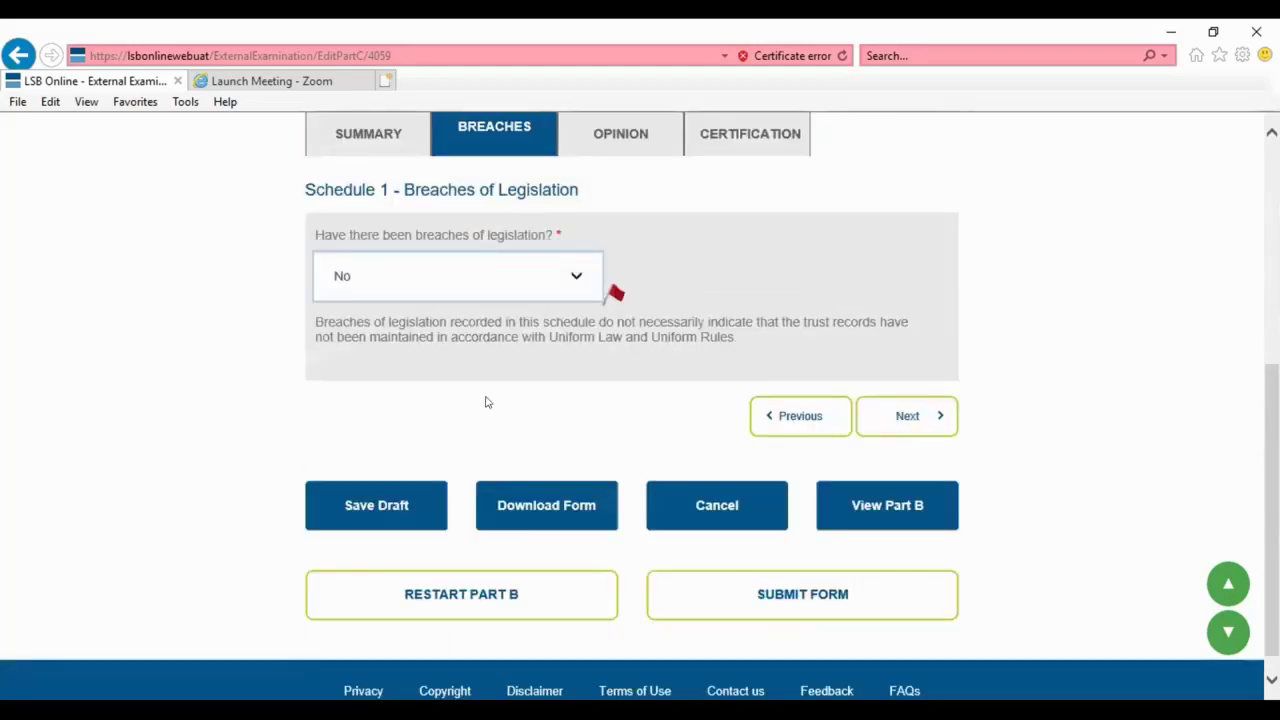
{"action": "left_click", "coordinate": [571, 274]}
{"action": "left_click", "coordinate": [516, 262]}
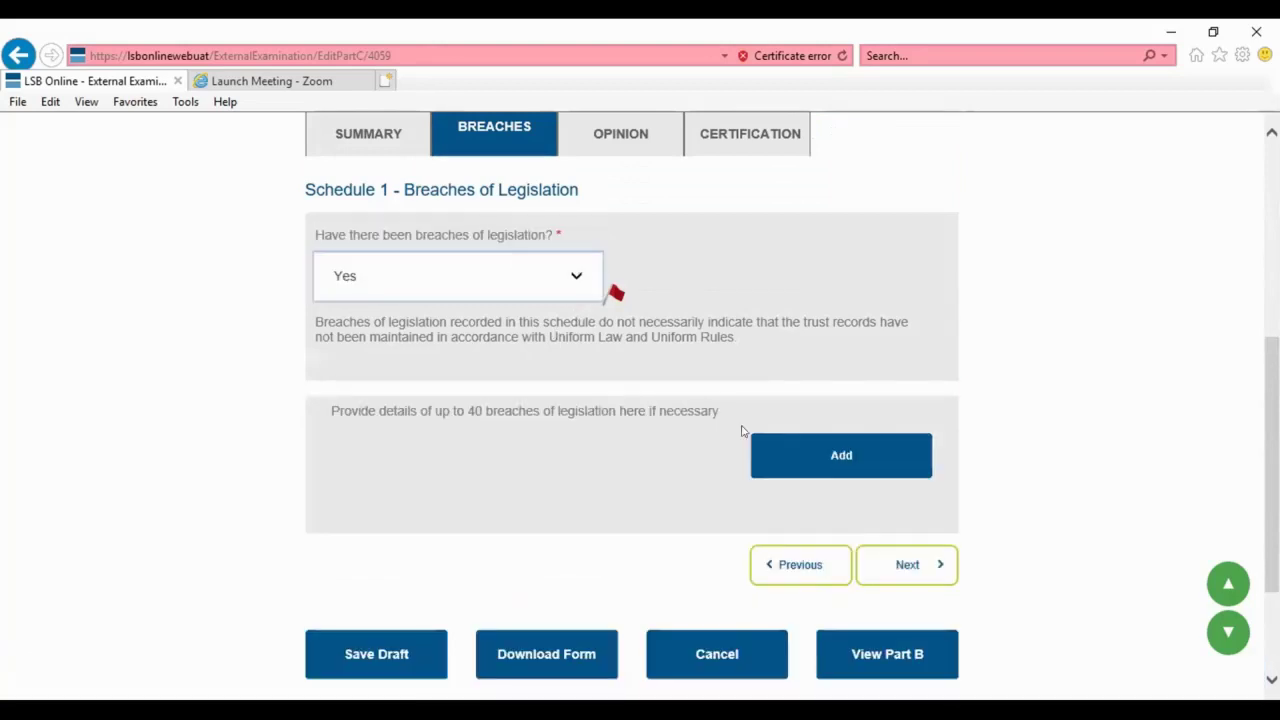
Step: Add an s147 Keeping Trust Records breach with its extent, explanation and outcome, and save it
{"action": "left_click", "coordinate": [777, 449]}
{"action": "left_click", "coordinate": [594, 264]}
{"action": "left_click", "coordinate": [577, 428]}
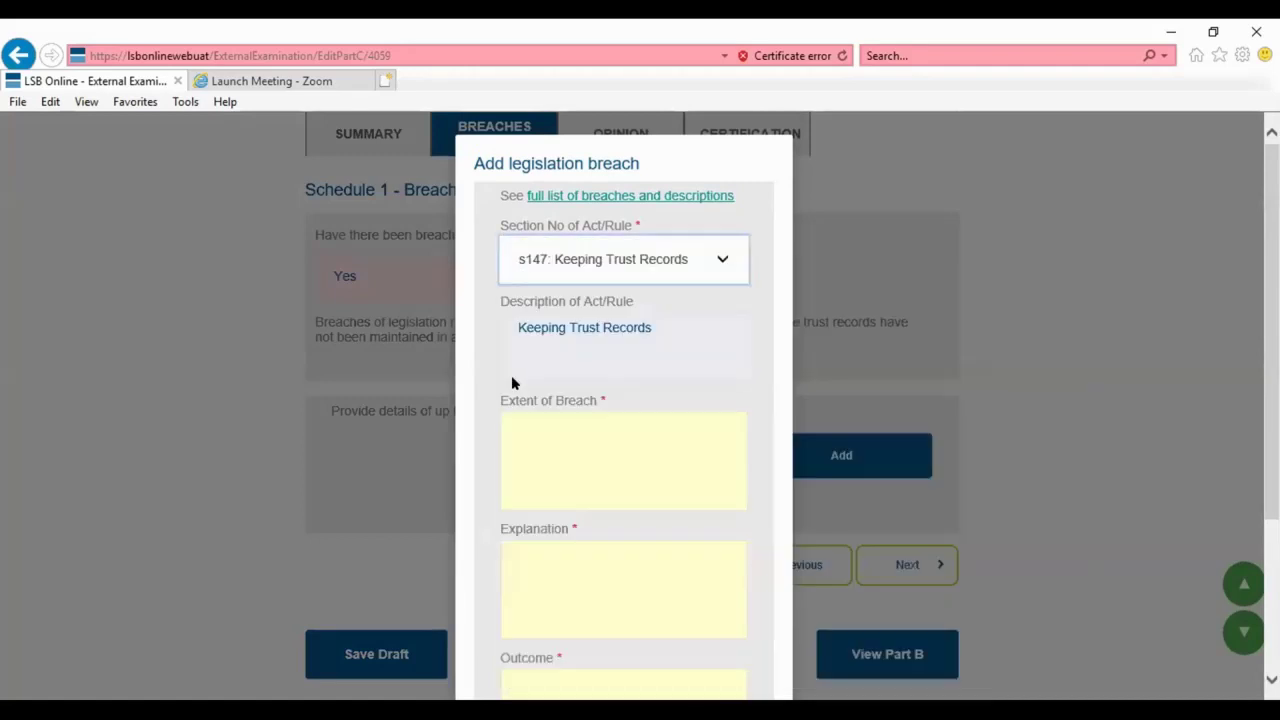
{"action": "left_click", "coordinate": [554, 438]}
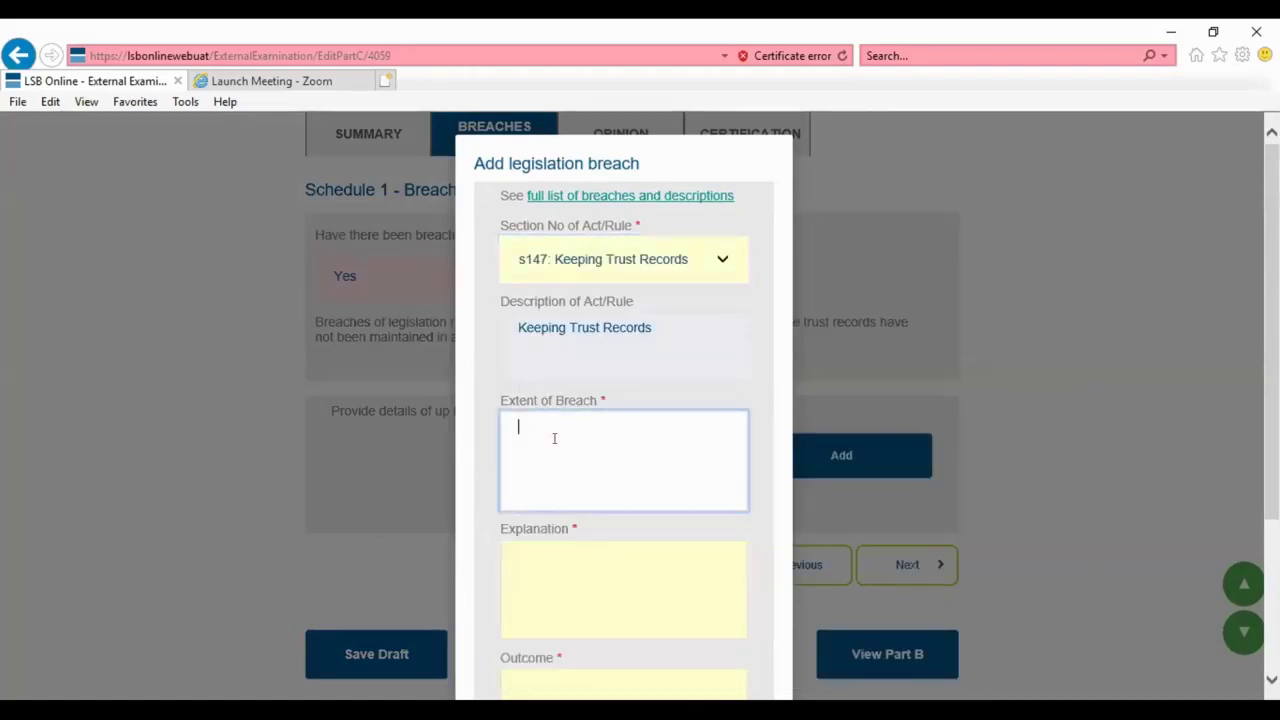
{"action": "type", "text": "ent"}
{"action": "key", "text": "Tab"}
{"action": "type", "text": "text"}
{"action": "key", "text": "Tab"}
{"action": "type", "text": "te"}
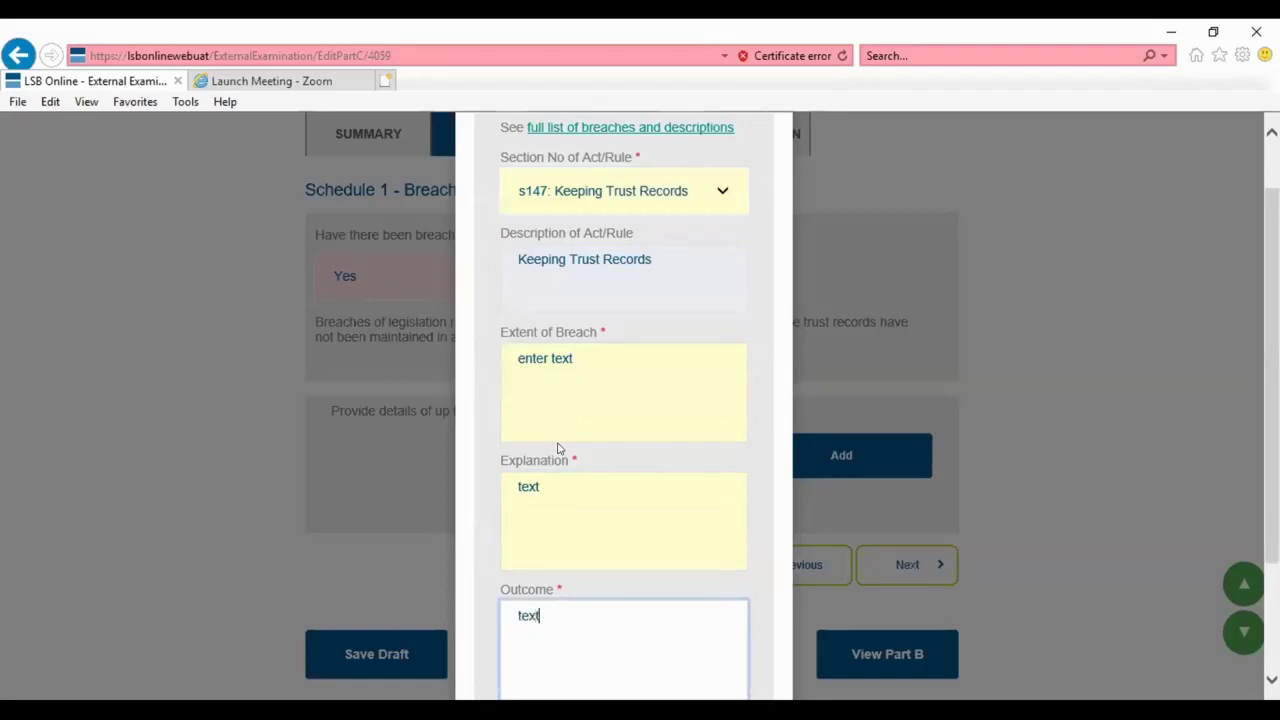
{"action": "type", "text": "xt"}
{"action": "scroll", "coordinate": [557, 448], "scroll_direction": "down", "scroll_amount": 1}
{"action": "key", "text": "Tab"}
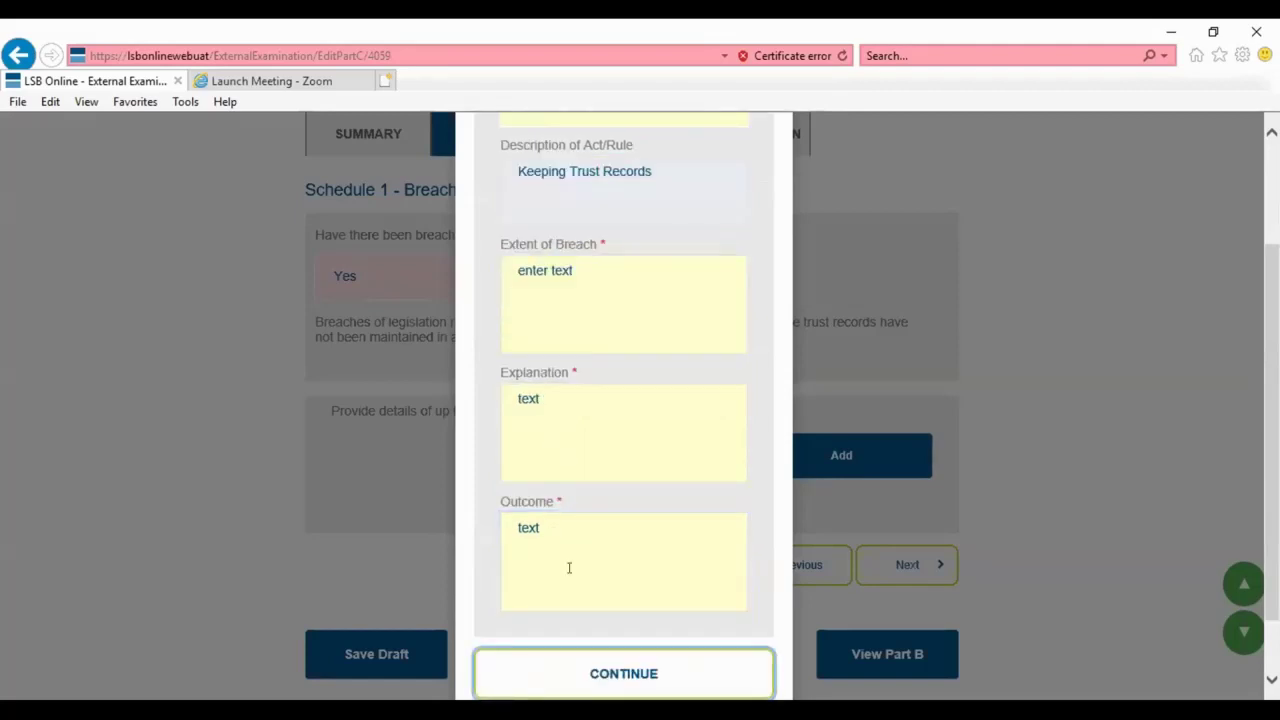
{"action": "left_click", "coordinate": [591, 655]}
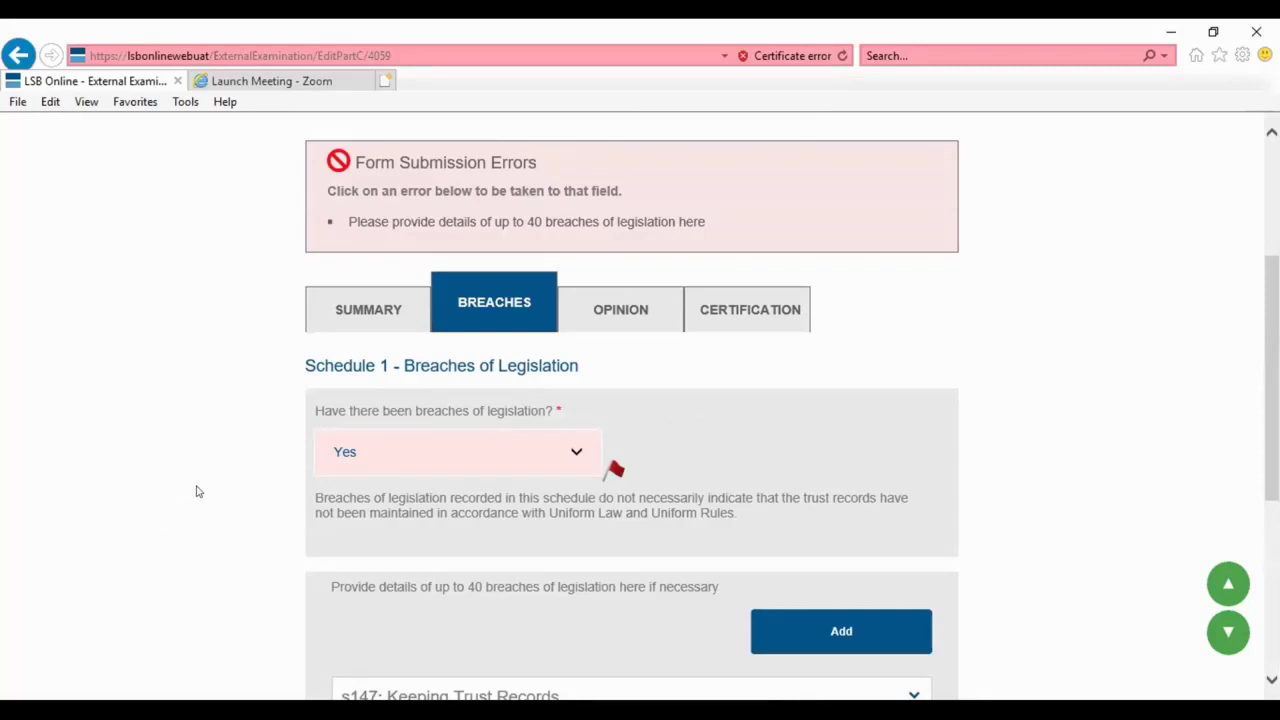
{"action": "scroll", "coordinate": [198, 488], "scroll_direction": "down", "scroll_amount": 1}
{"action": "scroll", "coordinate": [200, 495], "scroll_direction": "down", "scroll_amount": 1}
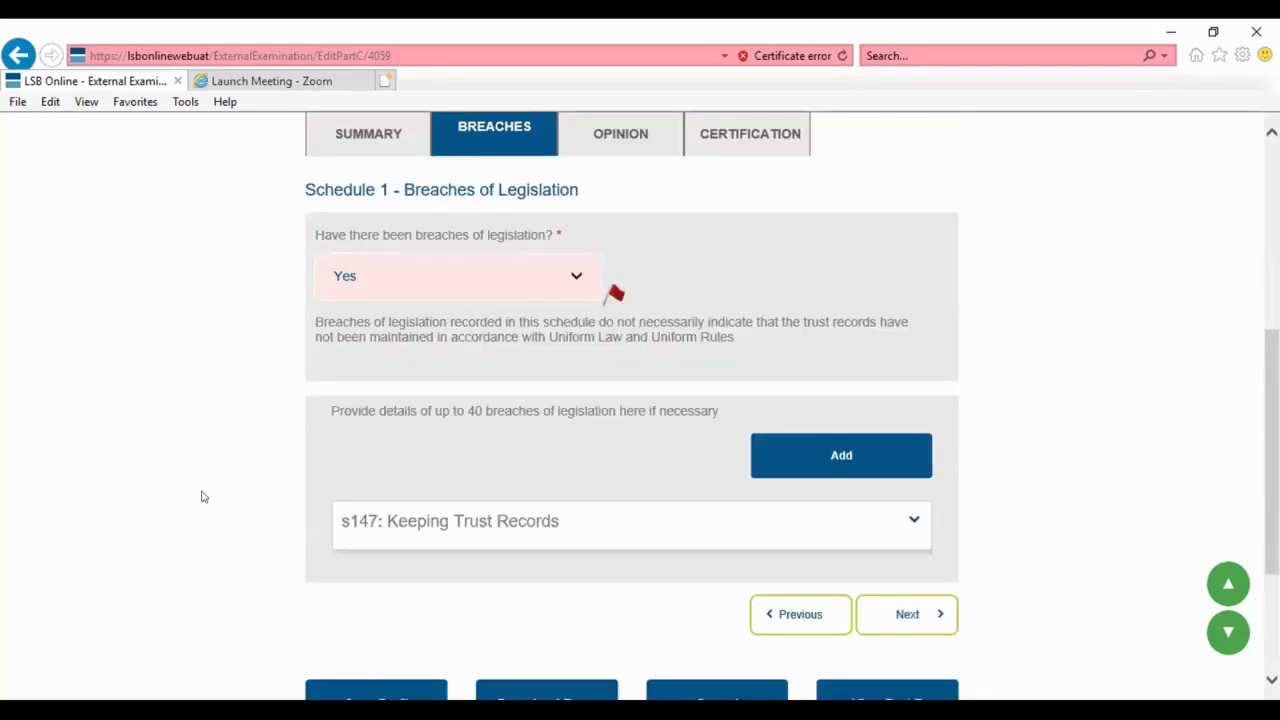
{"action": "scroll", "coordinate": [201, 497], "scroll_direction": "down", "scroll_amount": 1}
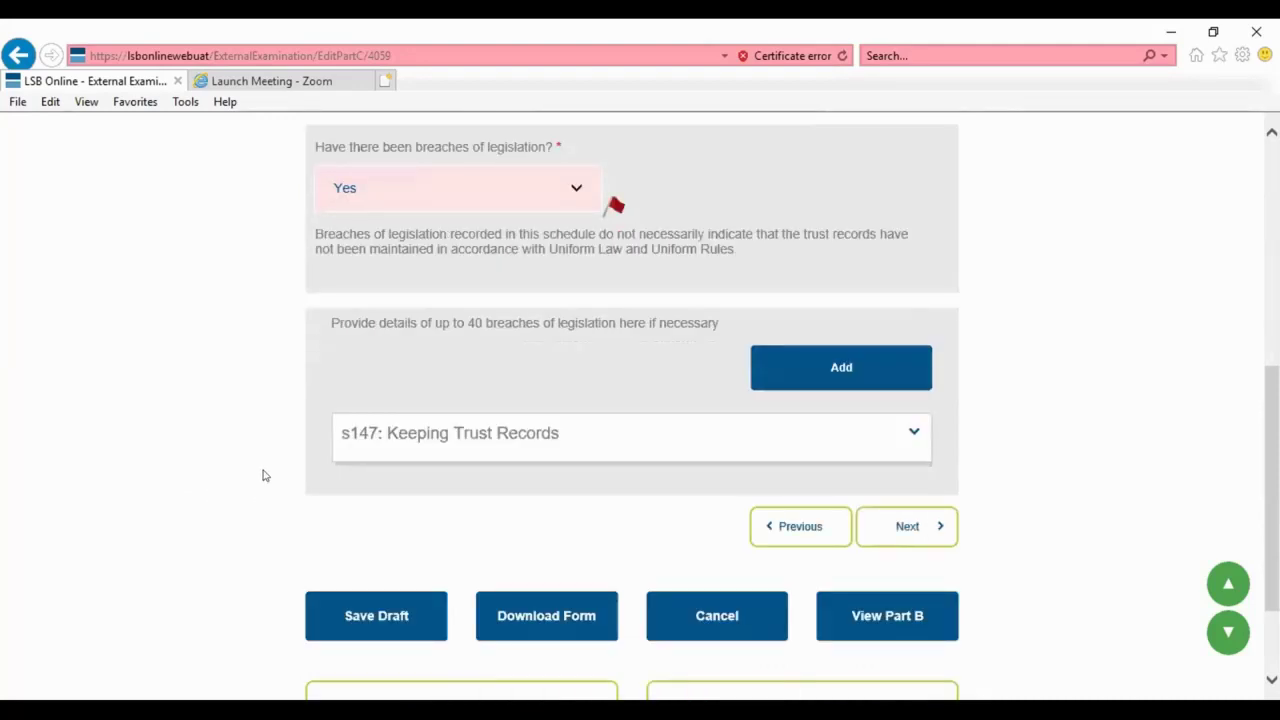
{"action": "scroll", "coordinate": [263, 474], "scroll_direction": "down", "scroll_amount": 1}
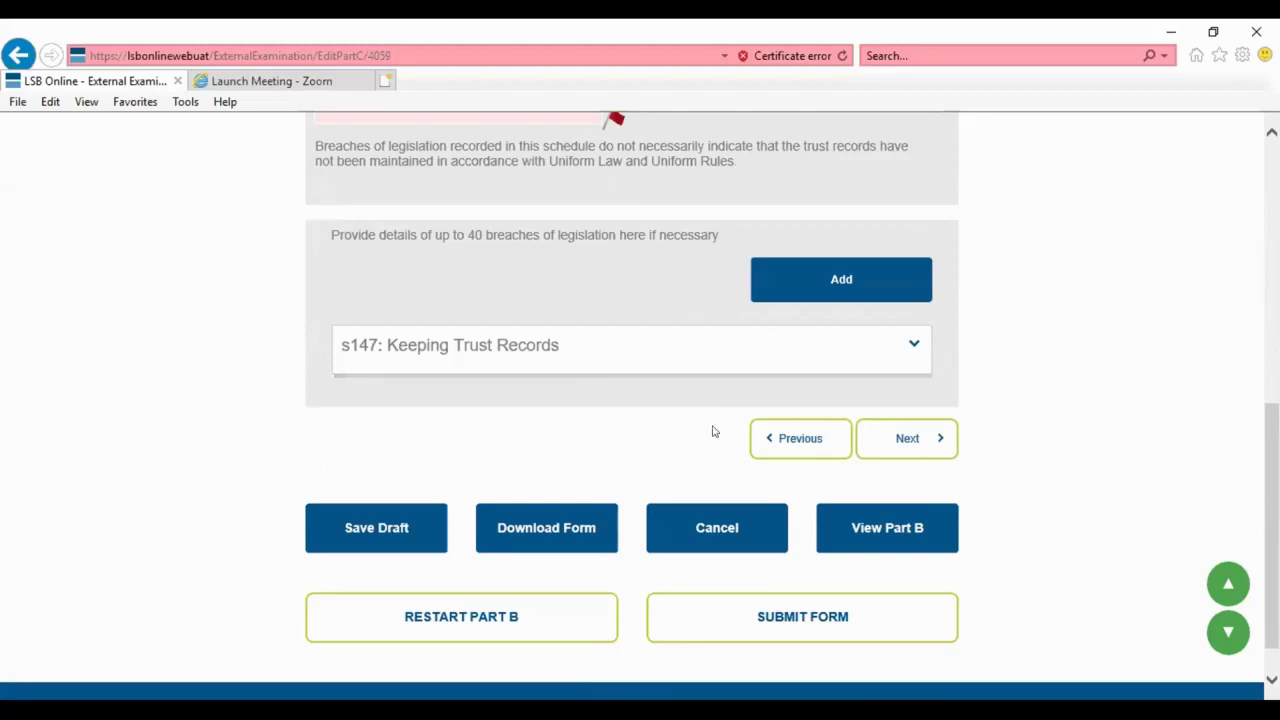
Step: Check Part B's Controlled Money breakdown (100% conveyancing), then return to the External Examiner's Report
{"action": "left_click", "coordinate": [926, 521]}
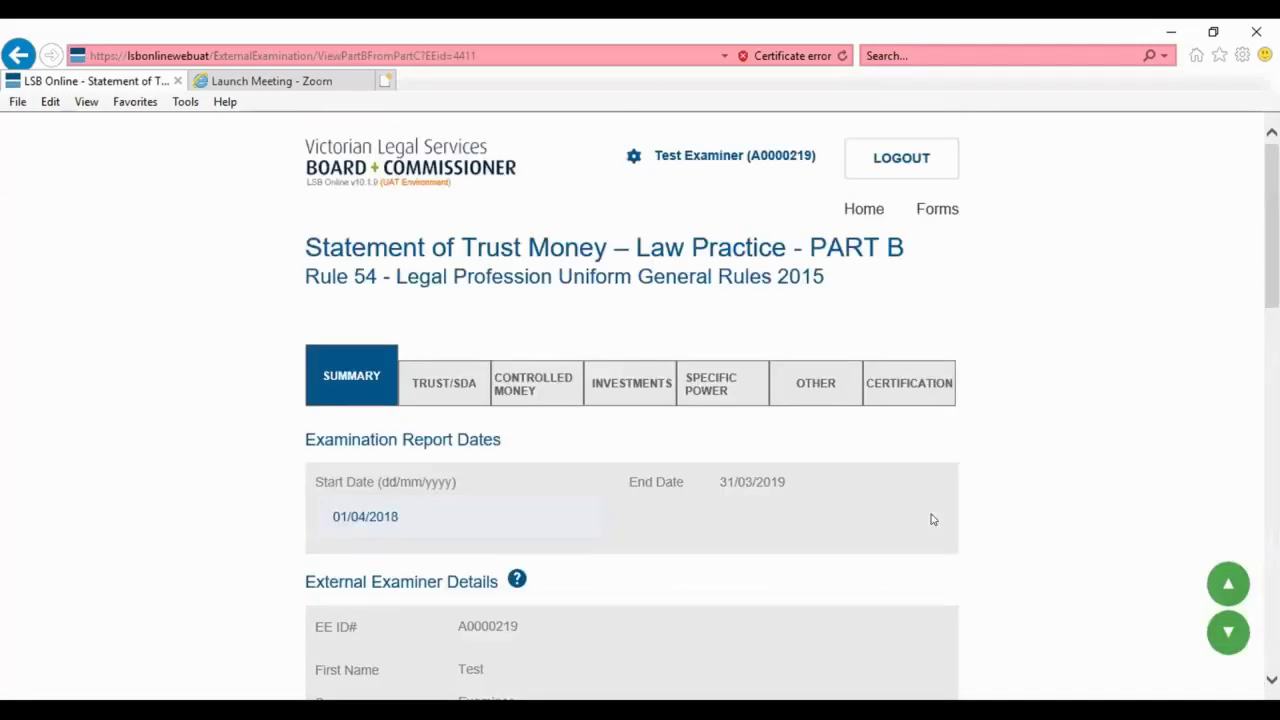
{"action": "scroll", "coordinate": [885, 510], "scroll_direction": "down", "scroll_amount": 1}
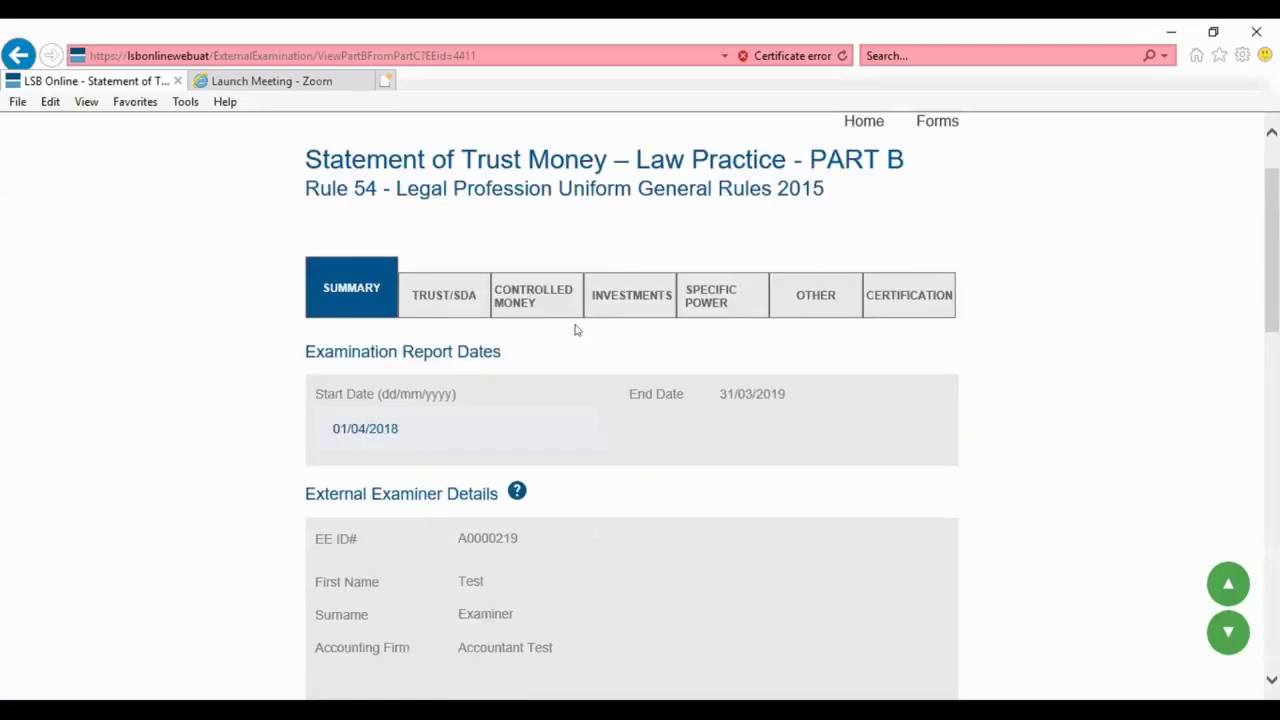
{"action": "left_click", "coordinate": [548, 299]}
{"action": "scroll", "coordinate": [663, 496], "scroll_direction": "up", "scroll_amount": 1}
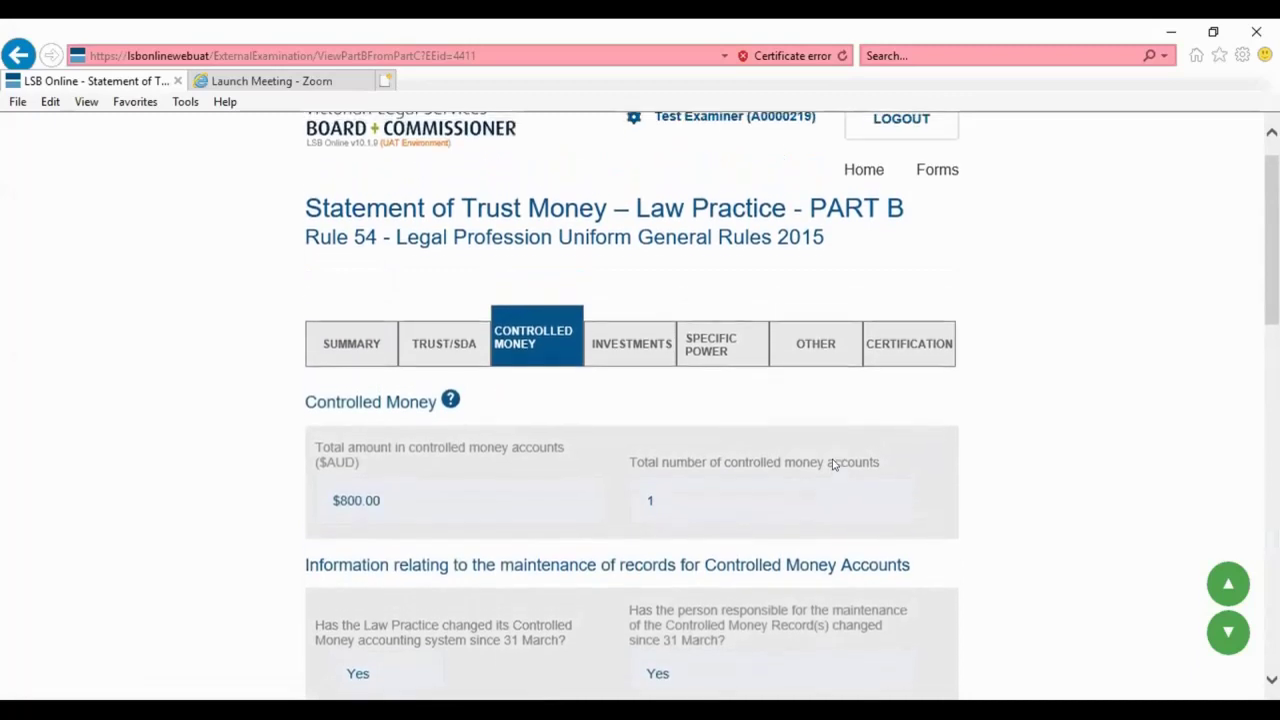
{"action": "scroll", "coordinate": [832, 466], "scroll_direction": "down", "scroll_amount": 5}
{"action": "scroll", "coordinate": [831, 462], "scroll_direction": "down", "scroll_amount": 9}
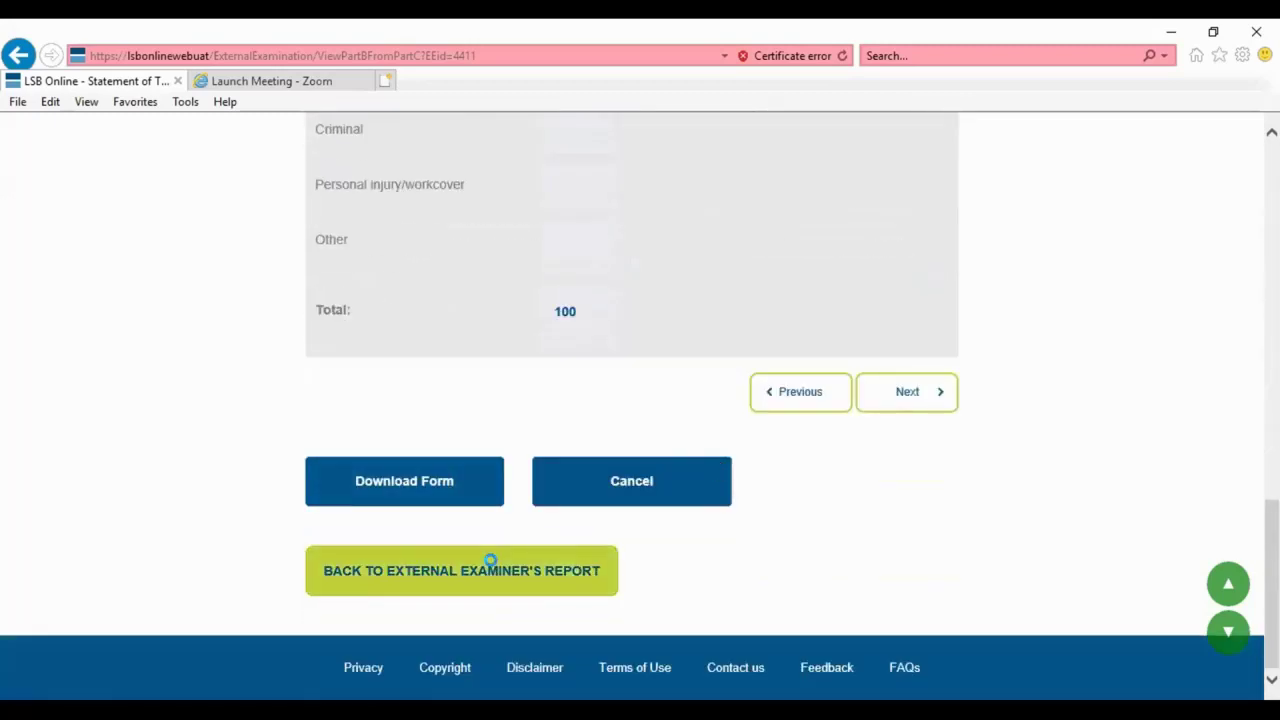
{"action": "left_click", "coordinate": [489, 566]}
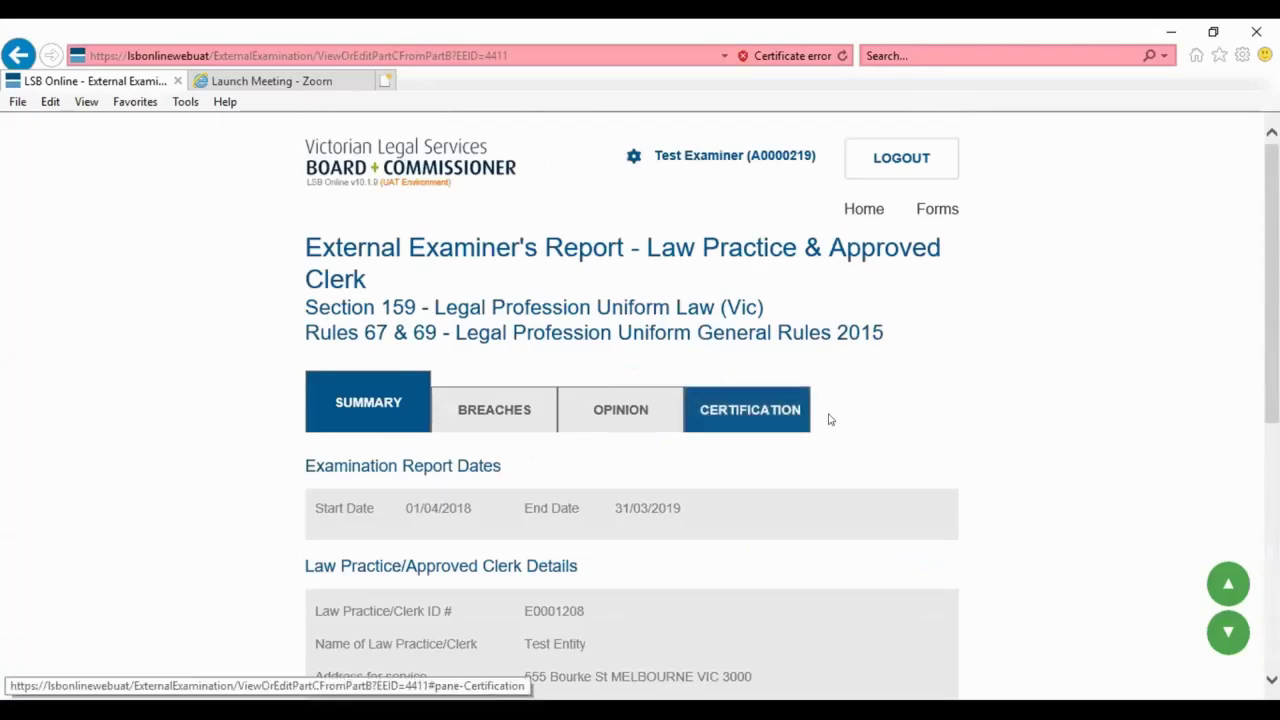
Step: Submit the completed External Examiner's Report from the bottom of the form
{"action": "scroll", "coordinate": [910, 399], "scroll_direction": "down", "scroll_amount": 2}
{"action": "scroll", "coordinate": [905, 402], "scroll_direction": "down", "scroll_amount": 4}
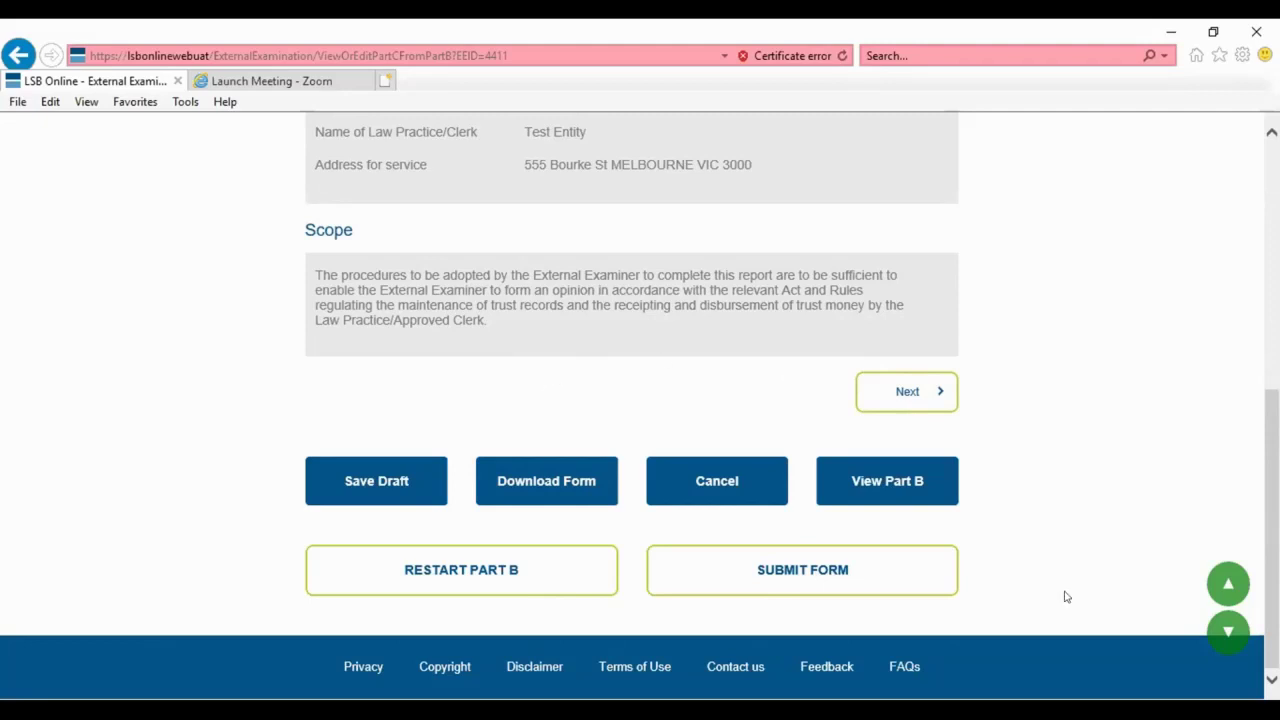
{"action": "left_click", "coordinate": [862, 571]}
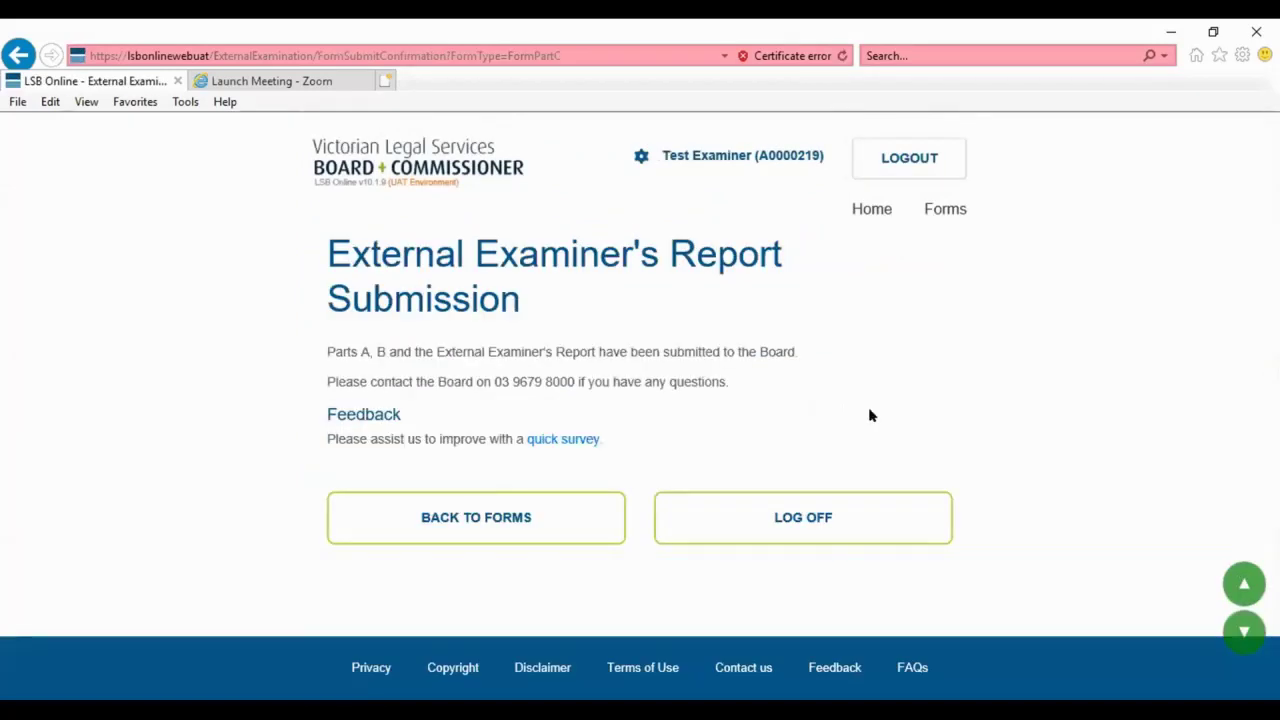
Step: Back in the Forms list, view Test Entity's submitted External Examiner's Report
{"action": "left_click", "coordinate": [500, 512]}
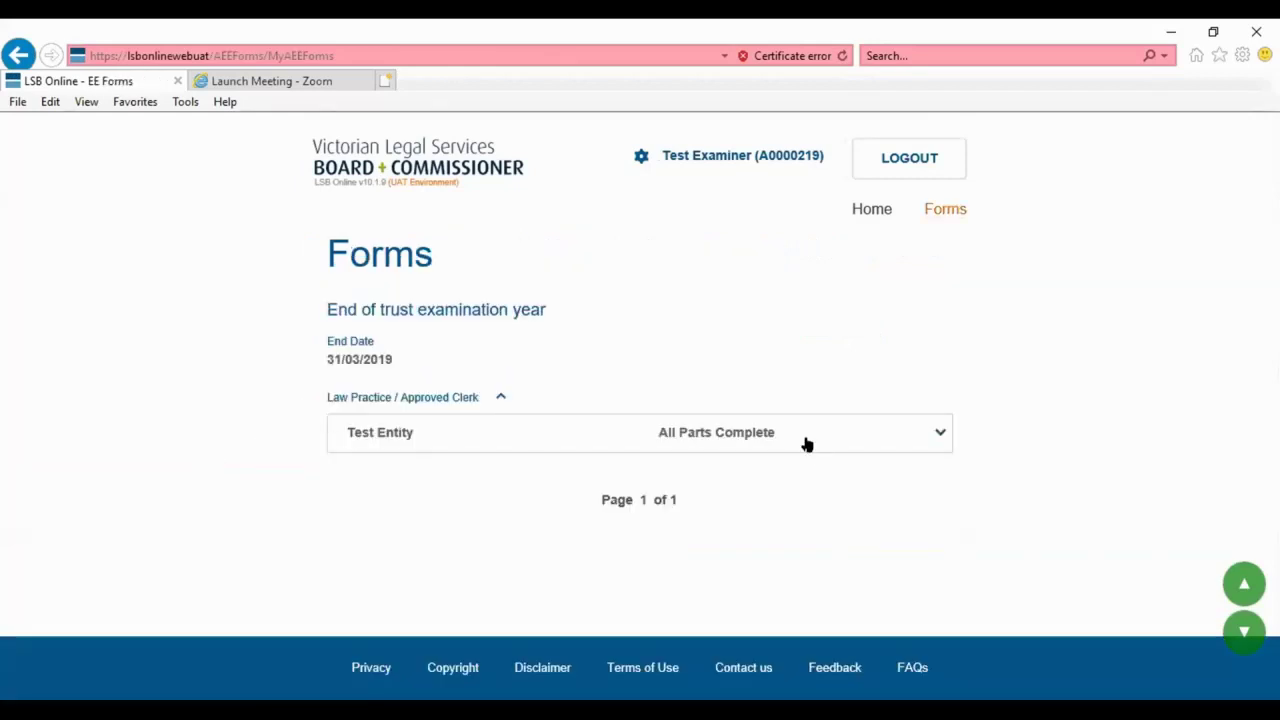
{"action": "left_click", "coordinate": [706, 436]}
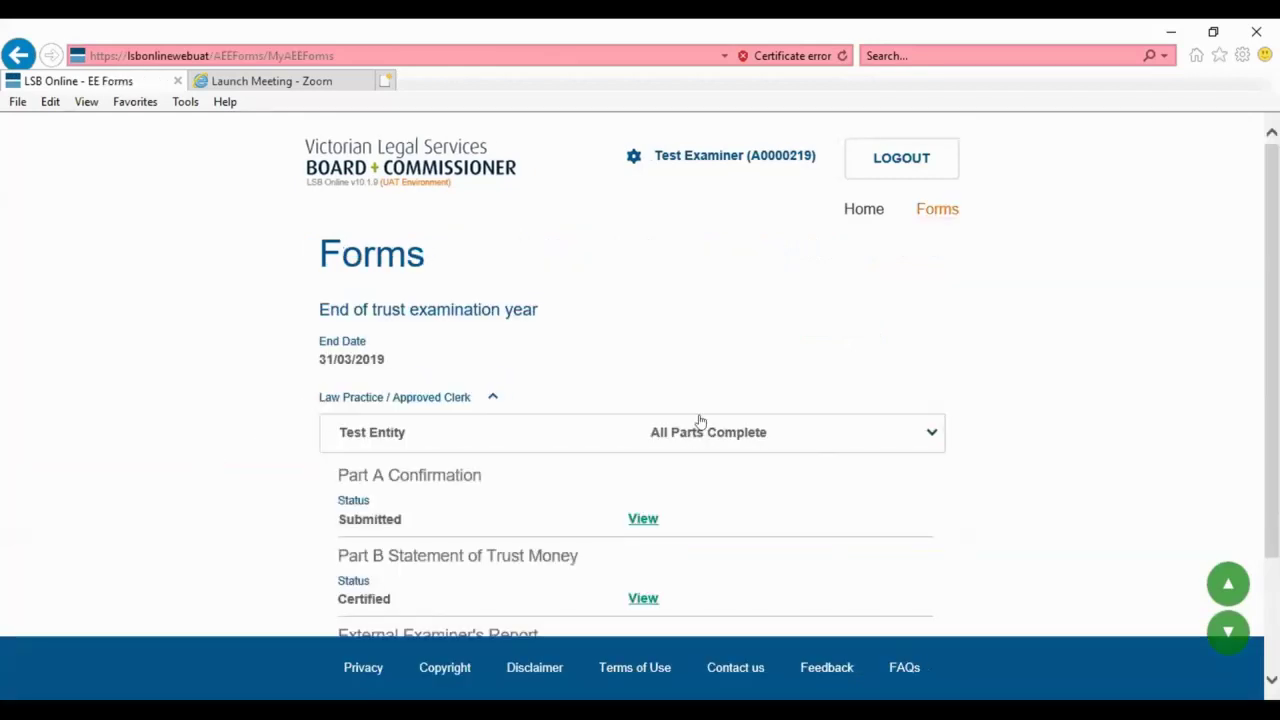
{"action": "scroll", "coordinate": [700, 425], "scroll_direction": "down", "scroll_amount": 2}
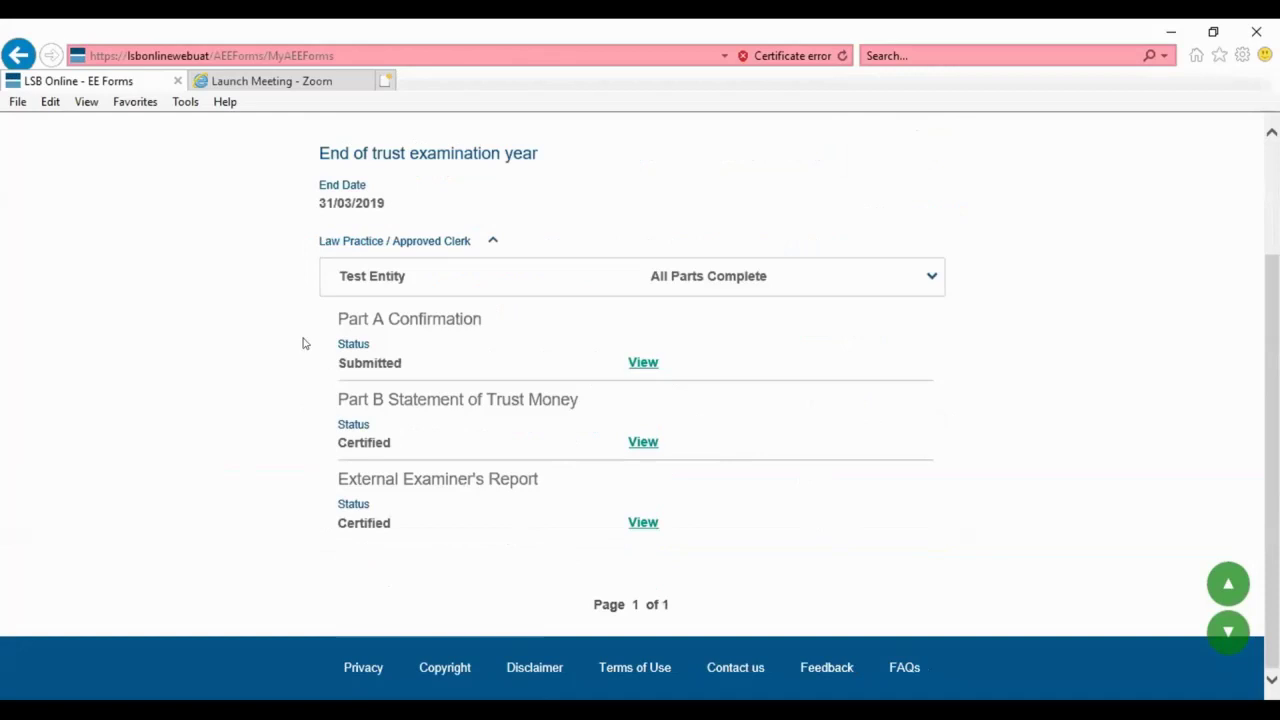
{"action": "left_click", "coordinate": [638, 522]}
{"action": "scroll", "coordinate": [870, 360], "scroll_direction": "down", "scroll_amount": 3}
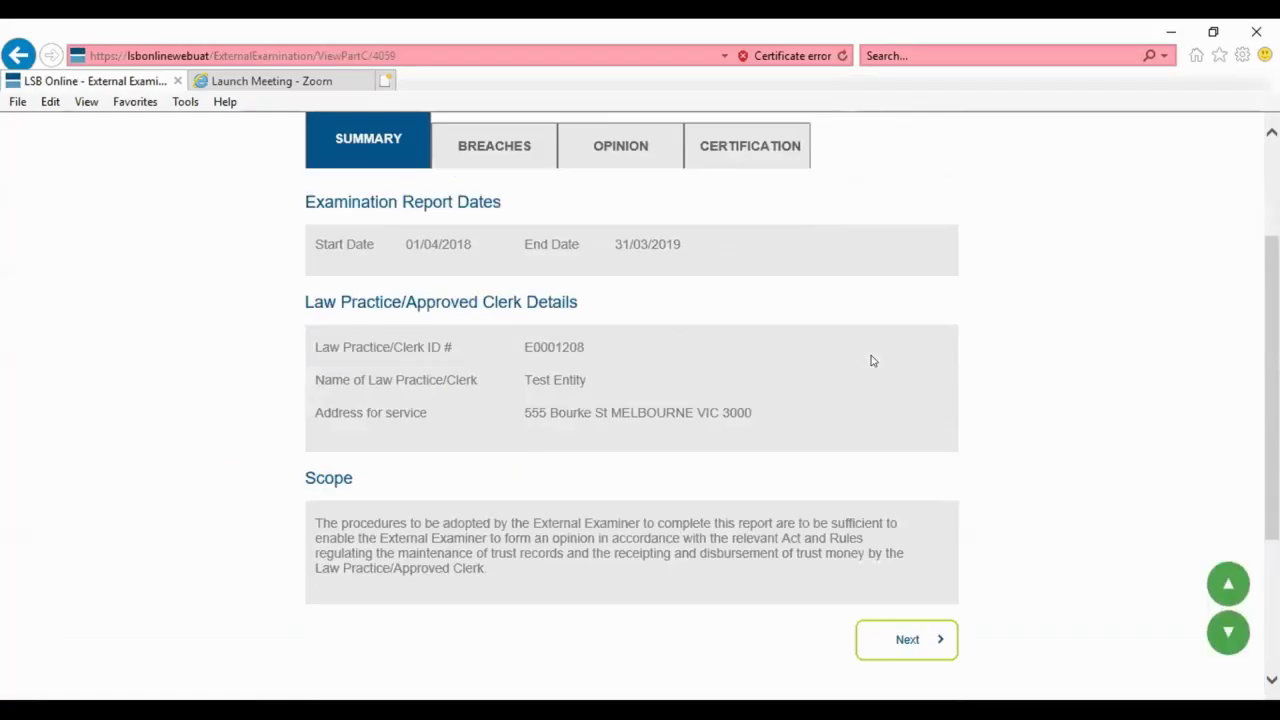
{"action": "scroll", "coordinate": [868, 357], "scroll_direction": "down", "scroll_amount": 2}
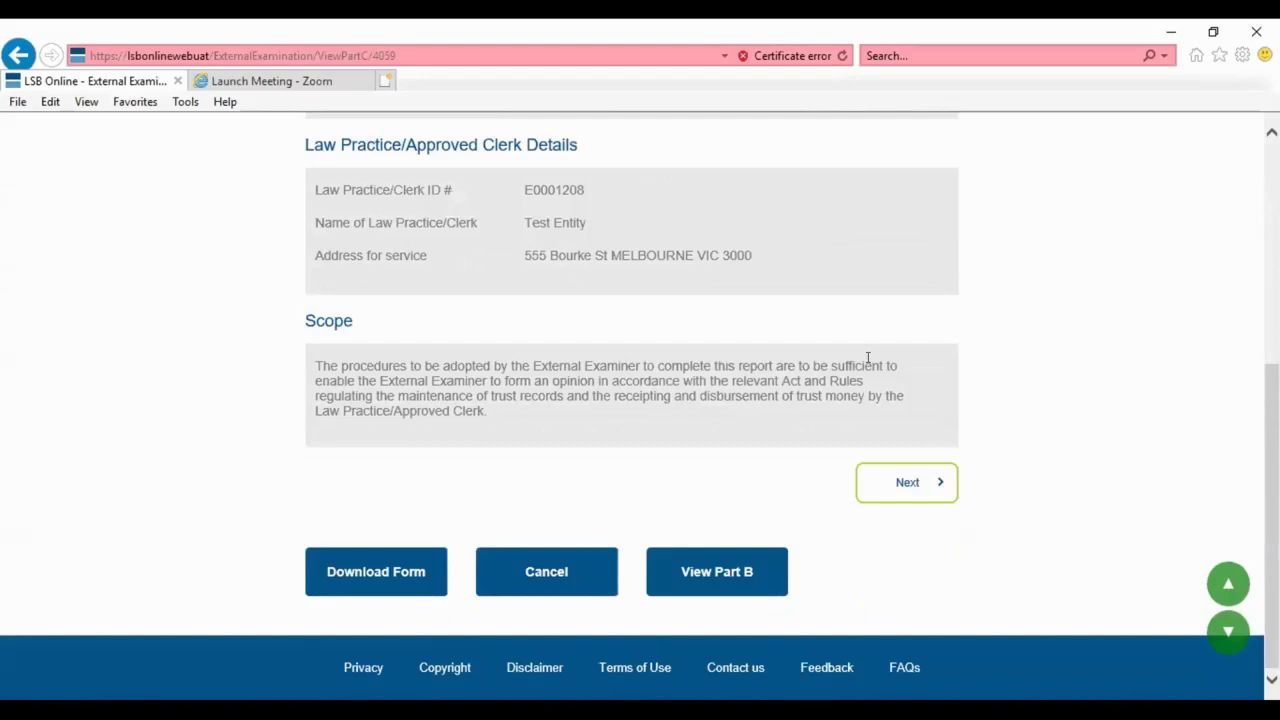
{"action": "left_click", "coordinate": [558, 557]}
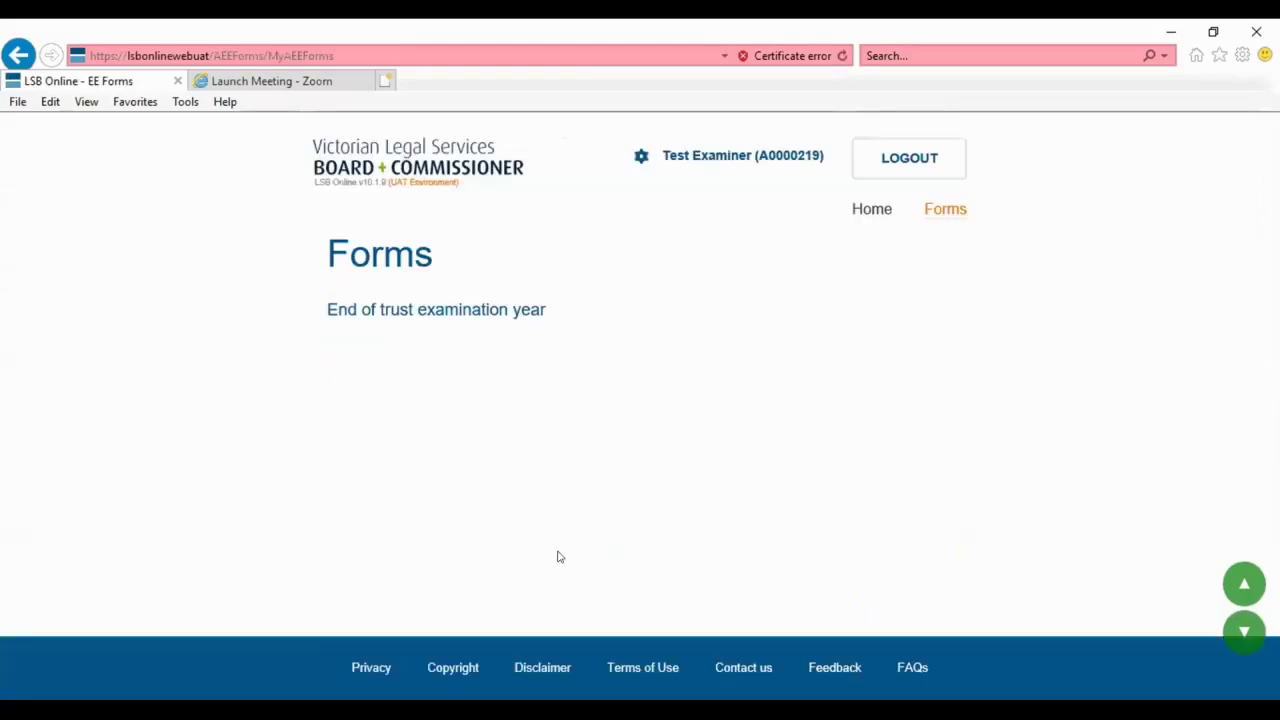
Step: View Test Entity's Part B Statement of Trust Money, then return to the Forms list
{"action": "left_click", "coordinate": [576, 450]}
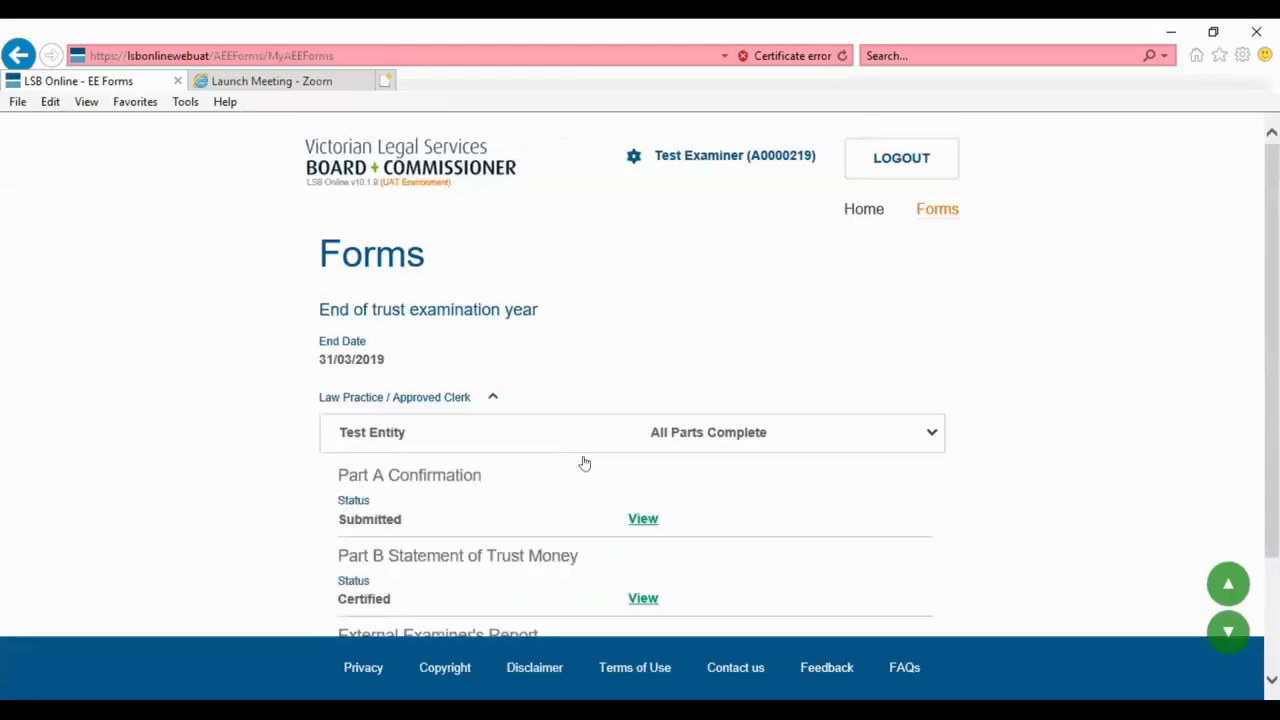
{"action": "scroll", "coordinate": [686, 546], "scroll_direction": "down", "scroll_amount": 2}
{"action": "left_click", "coordinate": [634, 442]}
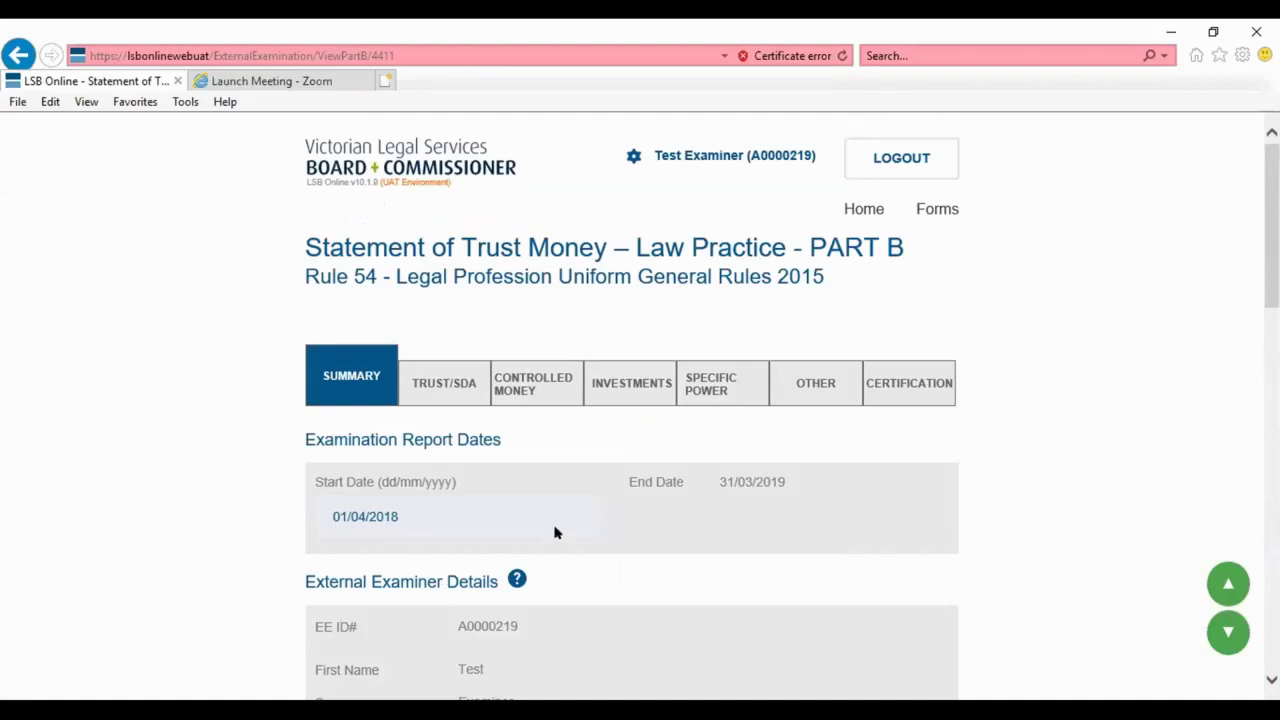
{"action": "scroll", "coordinate": [543, 526], "scroll_direction": "down", "scroll_amount": 10}
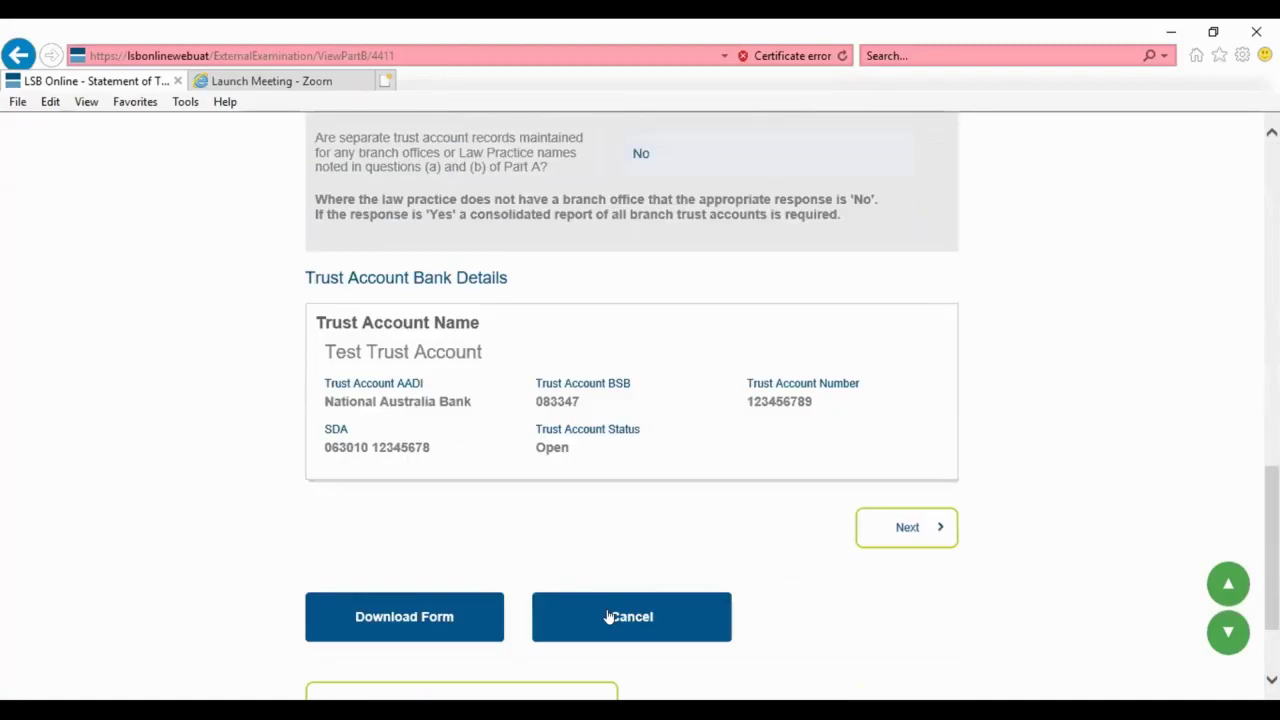
{"action": "left_click", "coordinate": [444, 605]}
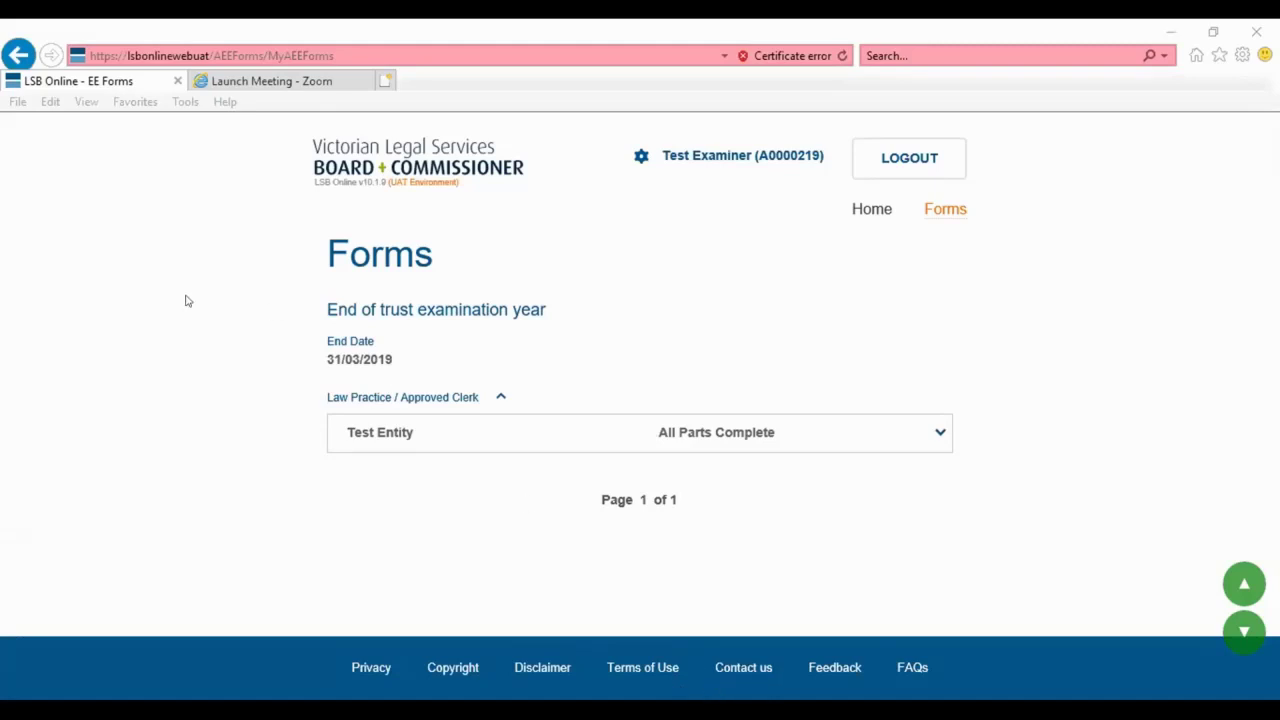
Step: Leave the browser, start the slideshow, and advance to 'Where do you fit in the puzzle of legal regulation?'
{"action": "left_click", "coordinate": [263, 86]}
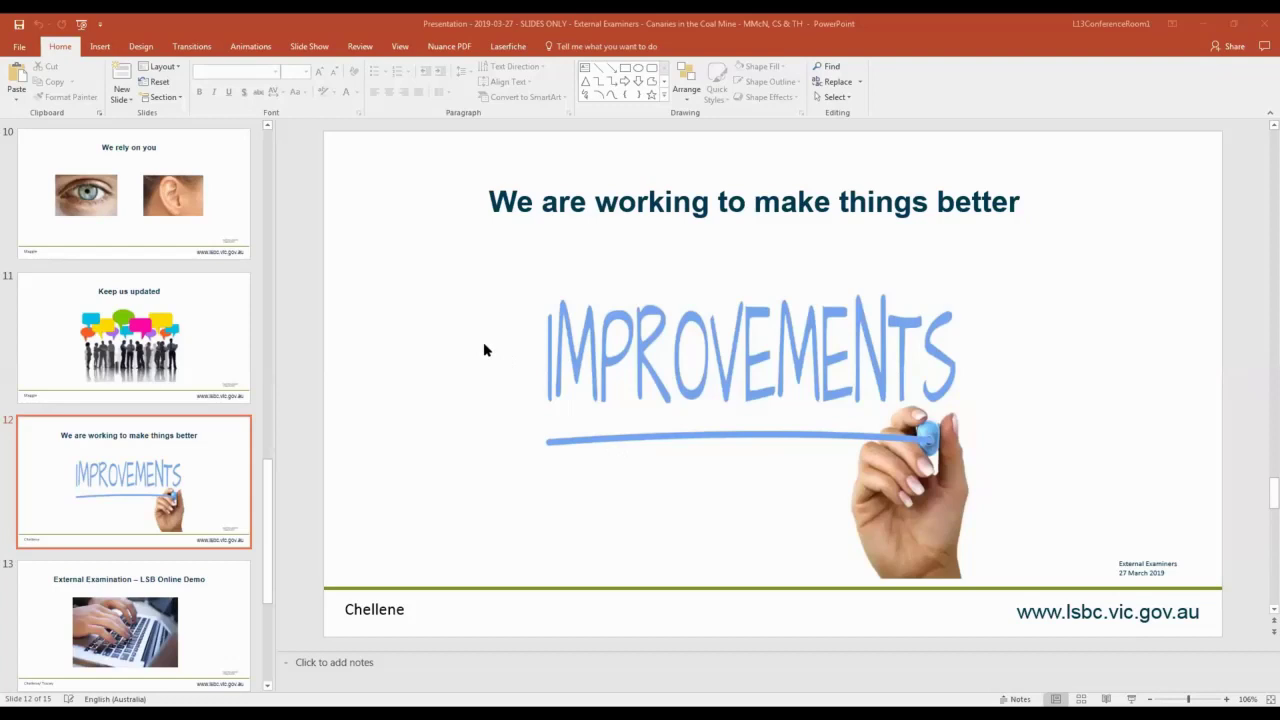
{"action": "key", "text": "F5"}
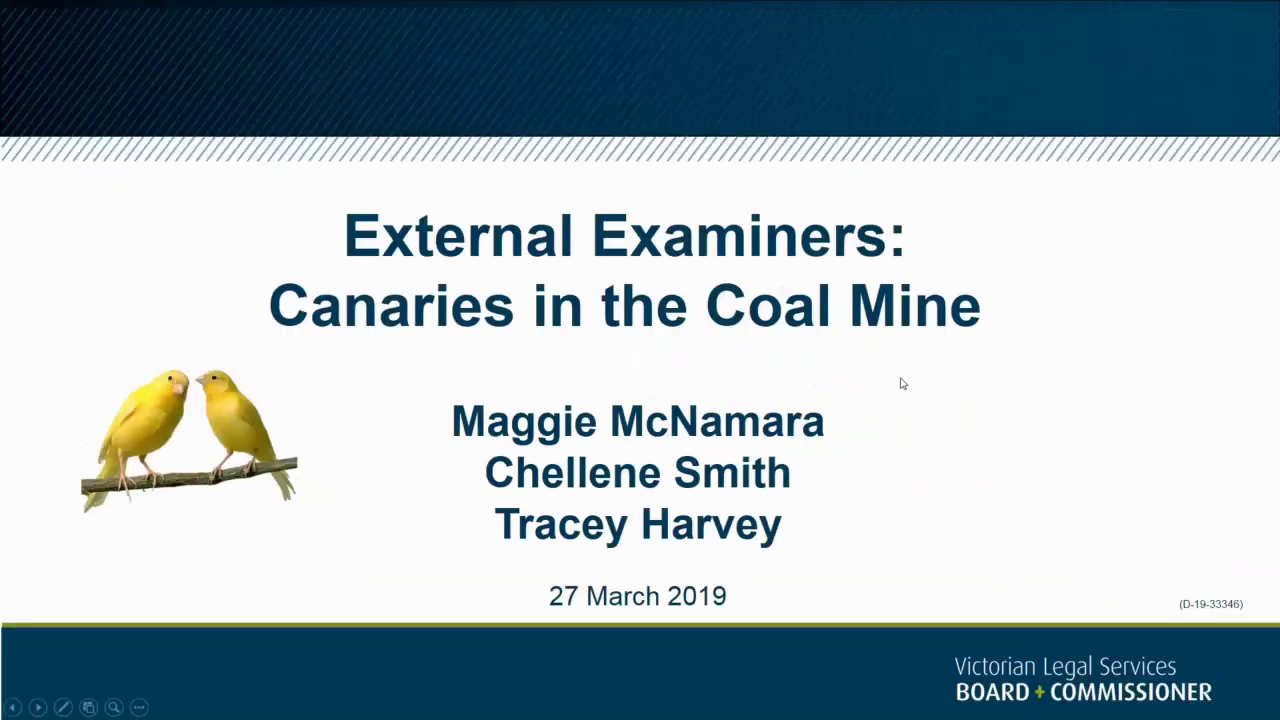
{"action": "left_click", "coordinate": [901, 382]}
{"action": "left_click", "coordinate": [900, 380]}
{"action": "left_click", "coordinate": [899, 378]}
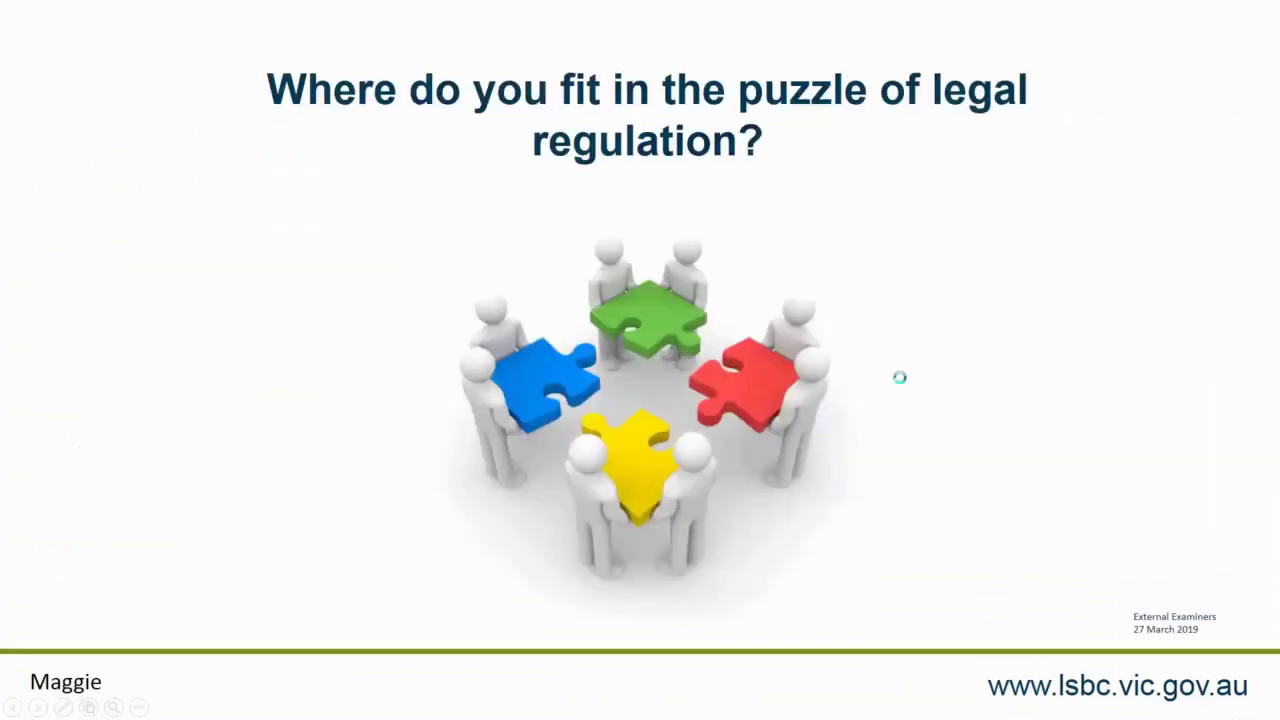